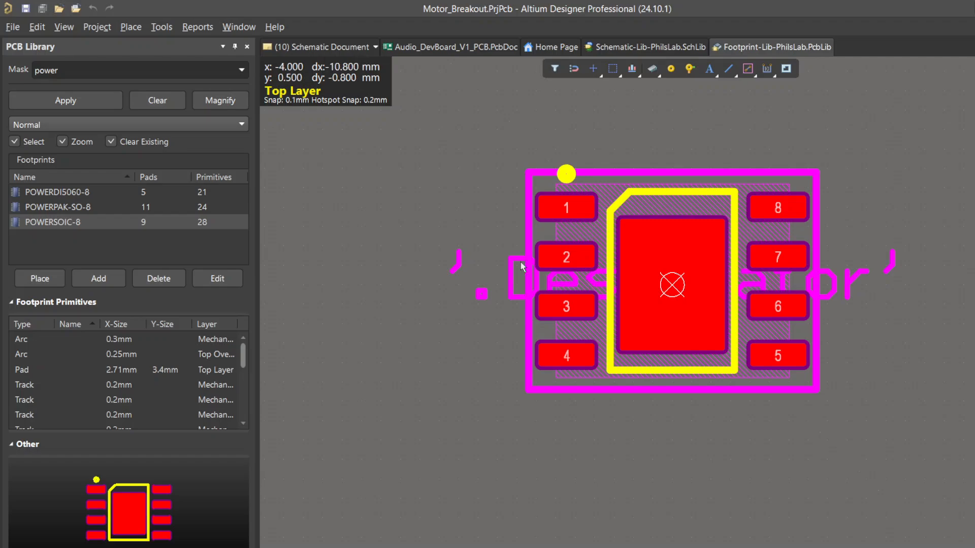
- Open the schematic Motor_break_sch.SchDoc from the Motor_Breakout project
drag(458, 146, 406, 194)
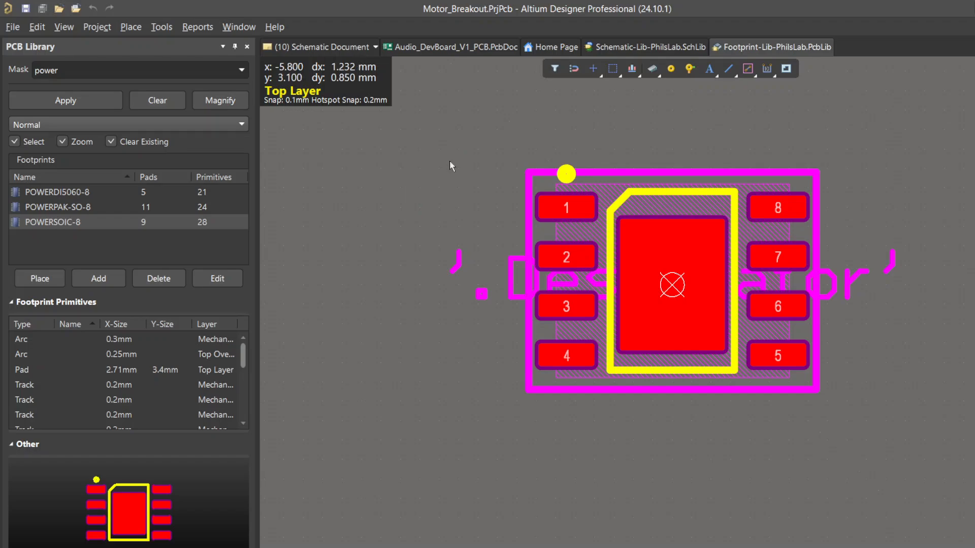
right_drag(450, 161, 369, 220)
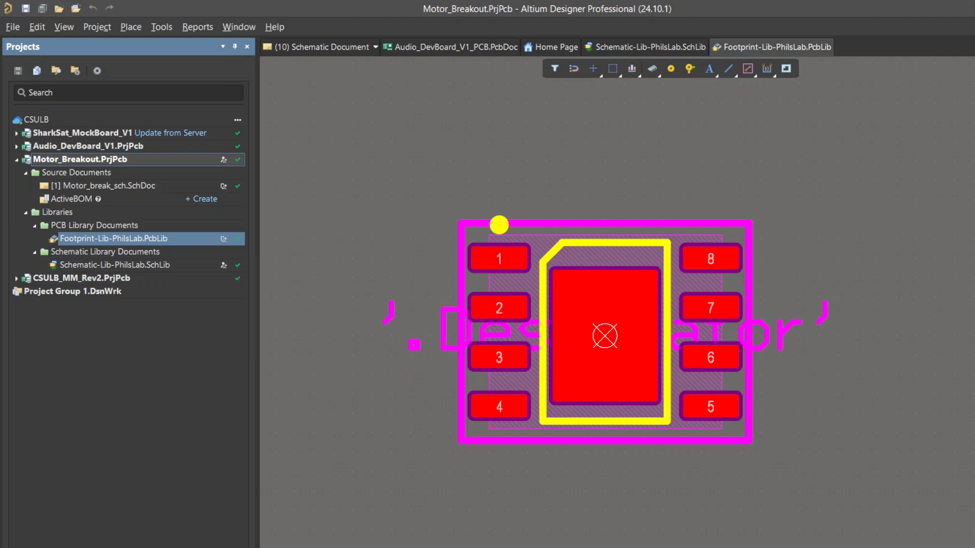
double_click(101, 186)
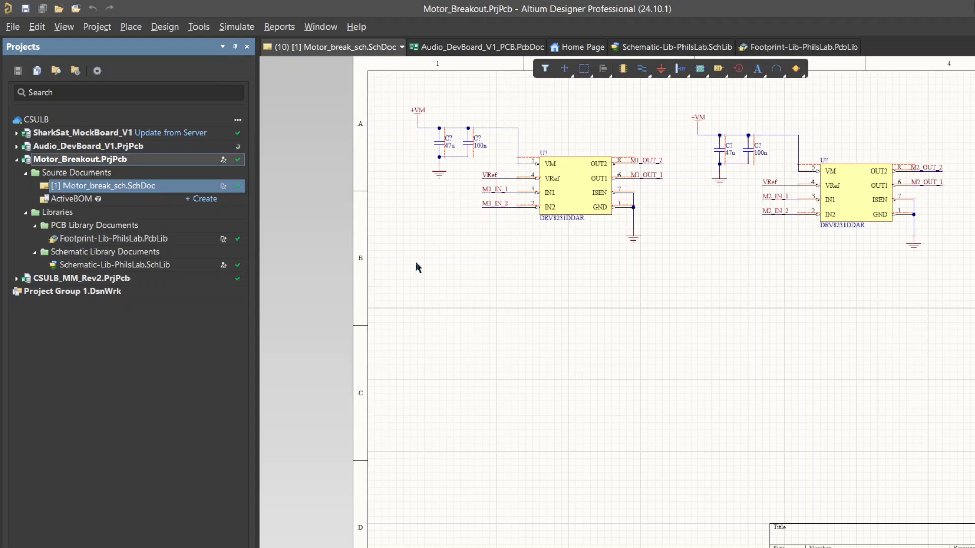
right_drag(683, 324, 617, 360)
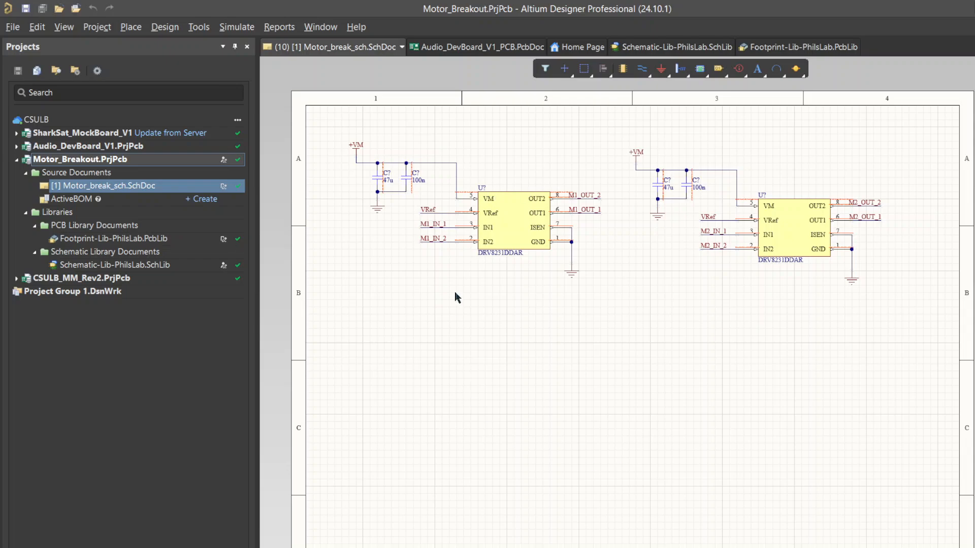
- Open the properties of the DRV8231DDAR driver in the motor 1 circuit and widen their display
click(511, 218)
double_click(560, 221)
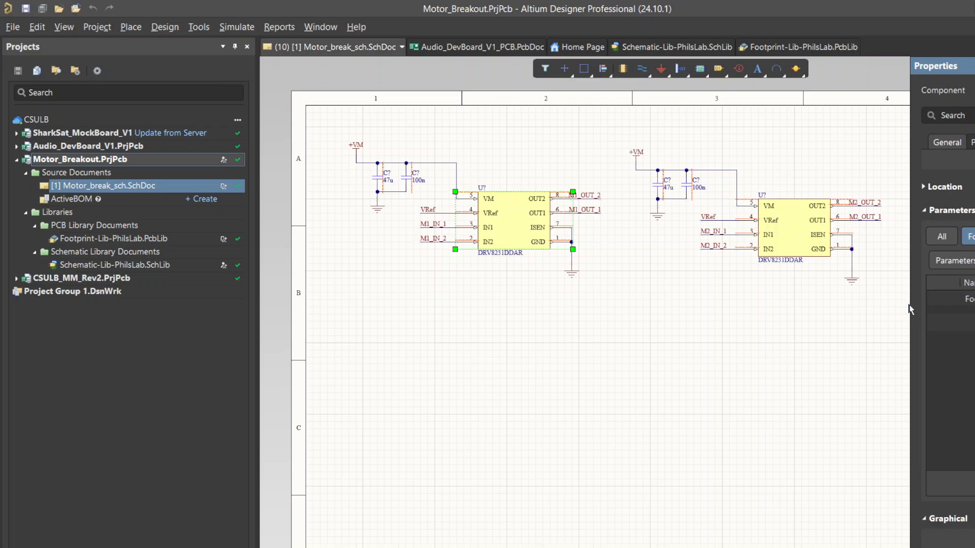
drag(913, 301, 818, 302)
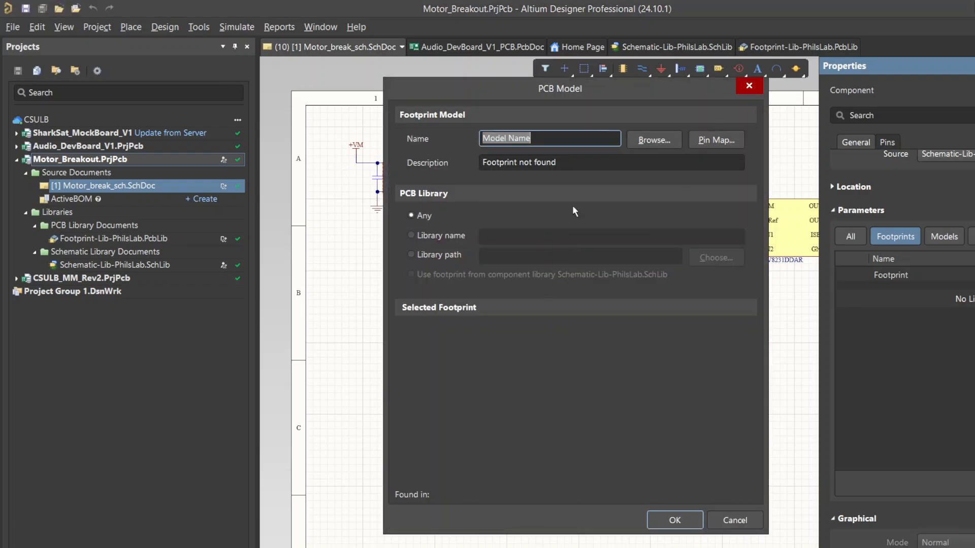
- Assign the PowerSOIC-8 footprint from Footprint-Lib-PhilsLab.PcbLib to the motor 1 driver, filtering the library by "power"
click(647, 142)
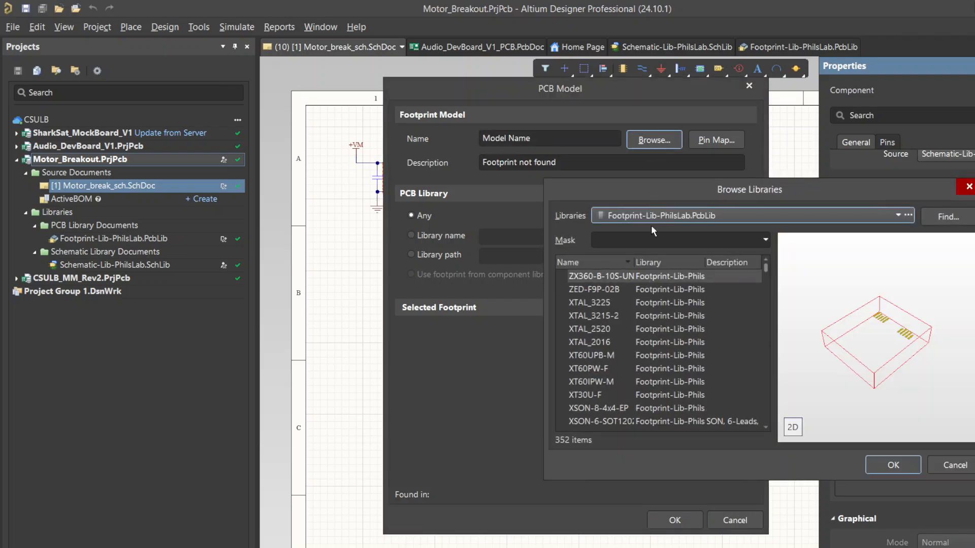
click(630, 216)
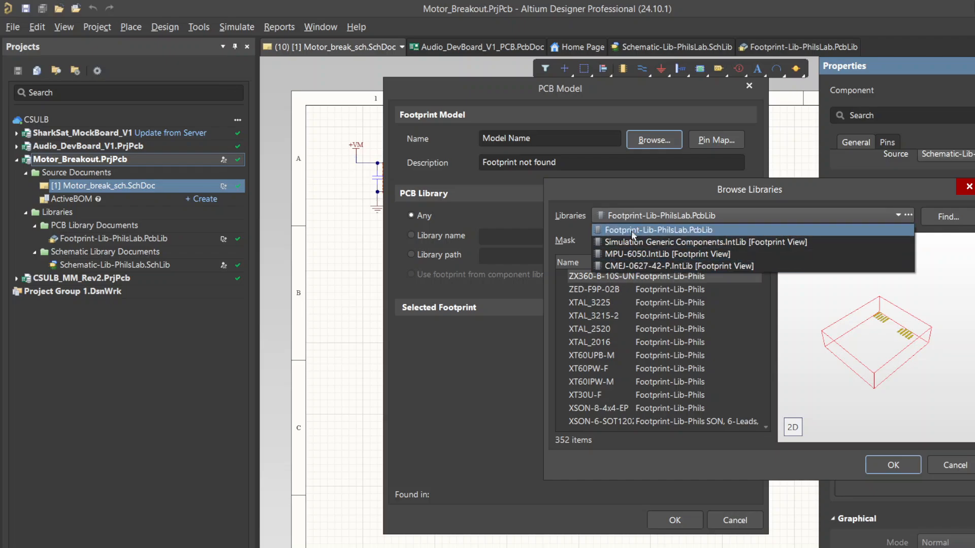
click(631, 230)
click(624, 234)
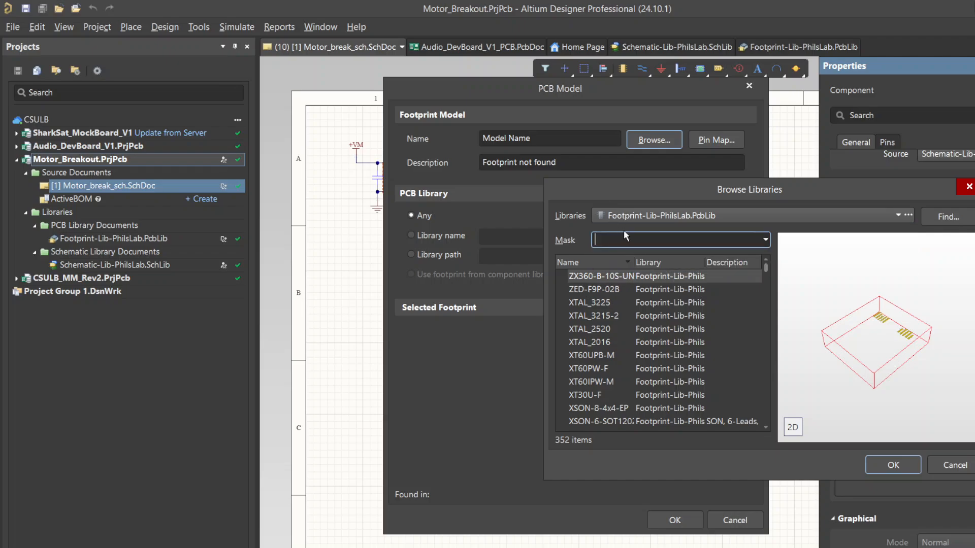
text(power)
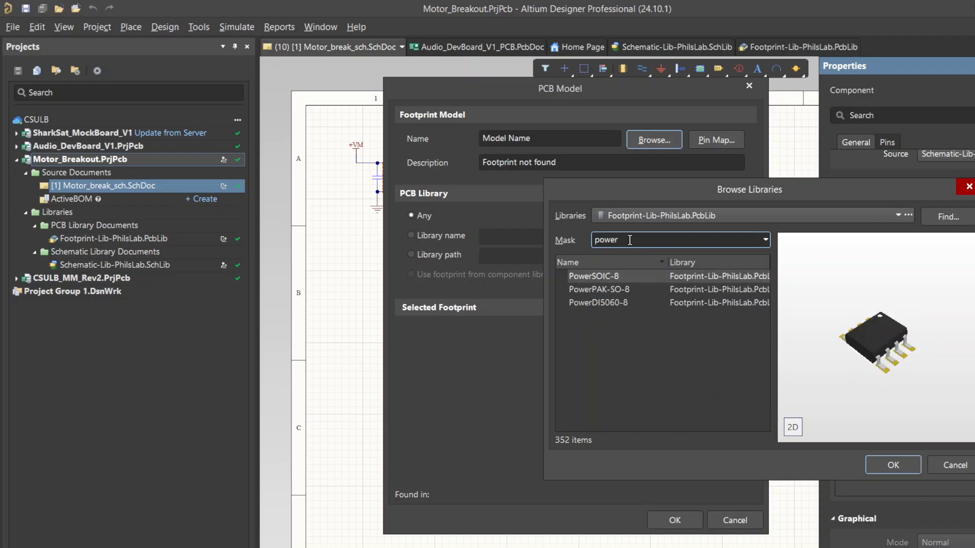
click(623, 274)
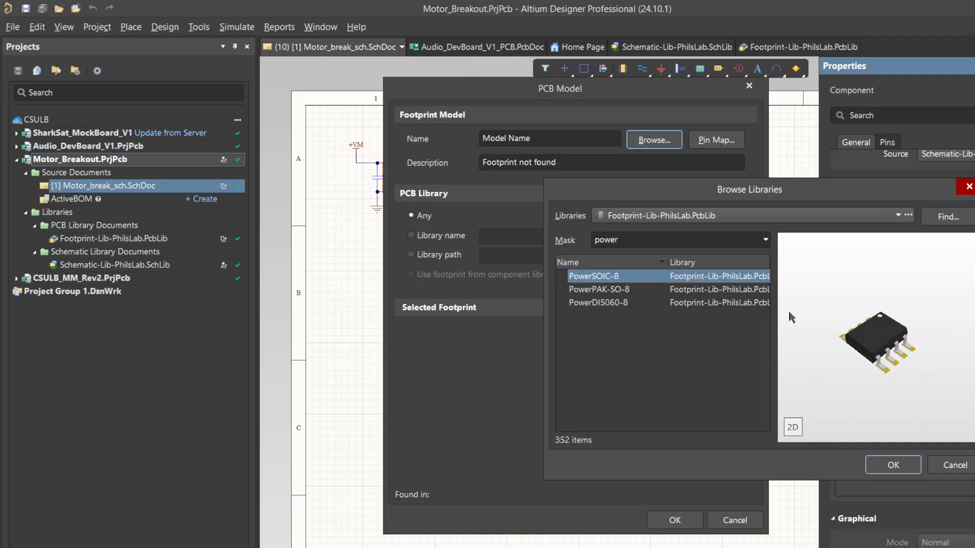
click(894, 466)
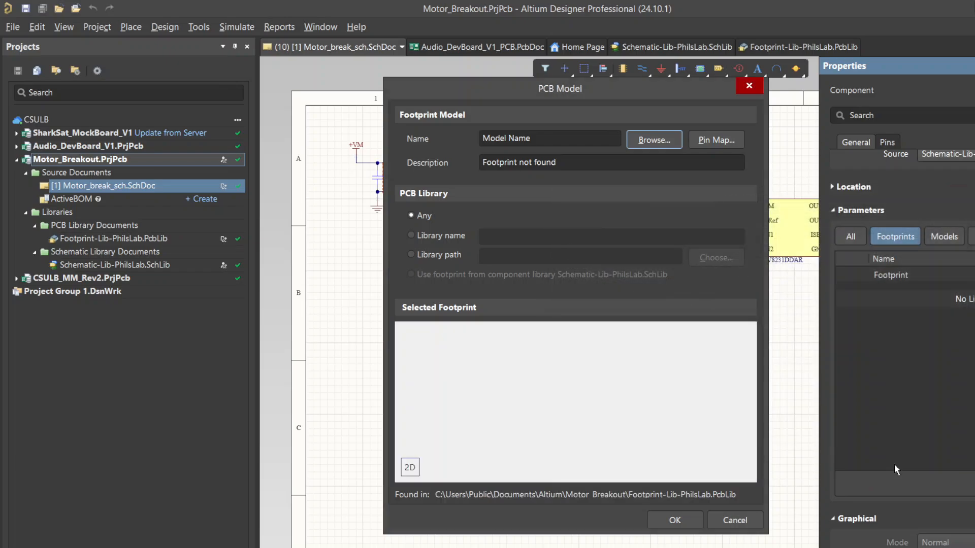
click(673, 520)
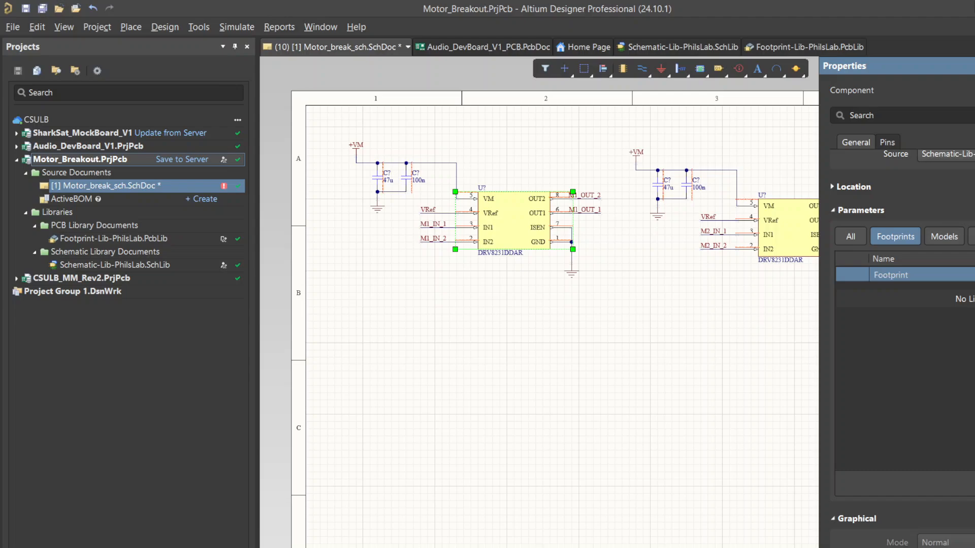
- Examine the motor 1 driver's footprint preview in both 2D and 3D, then deselect the component
click(860, 399)
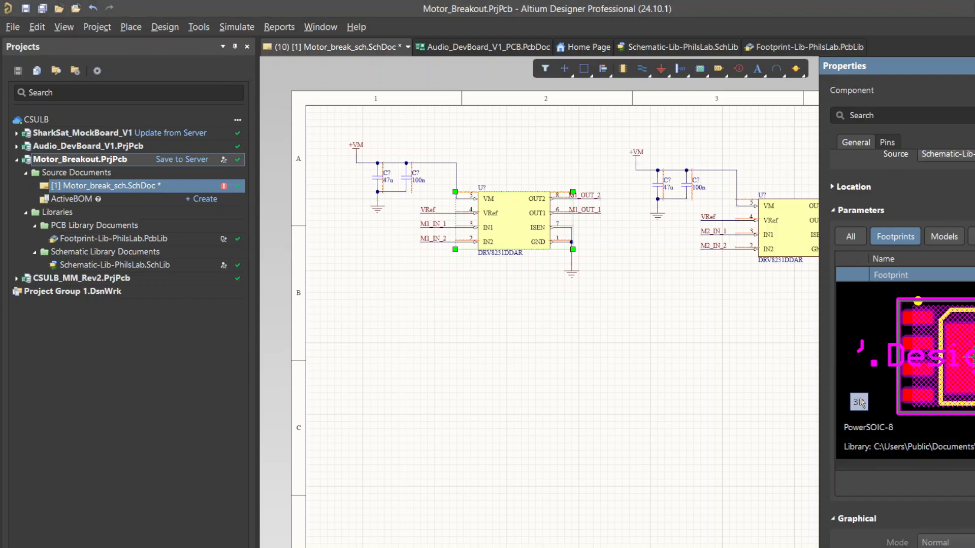
click(858, 402)
click(858, 404)
click(857, 402)
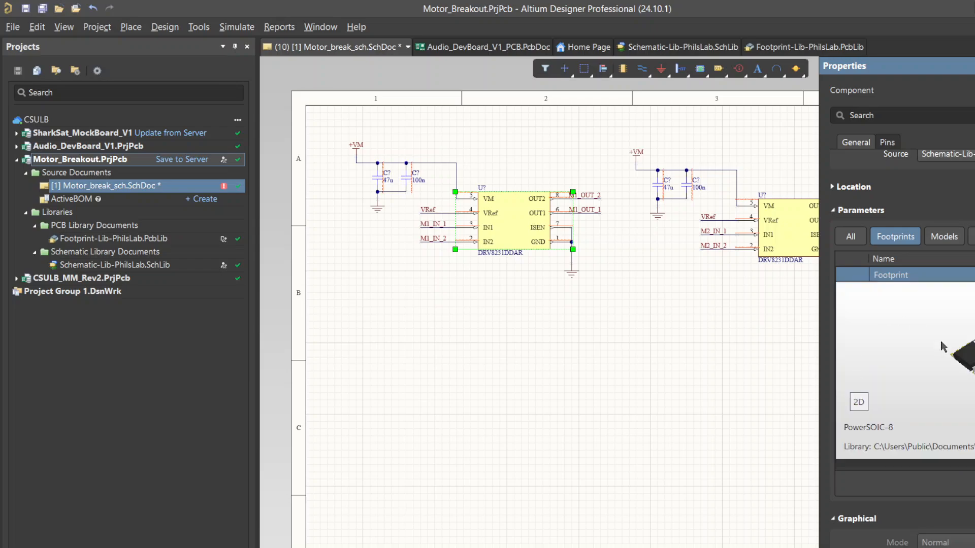
click(851, 401)
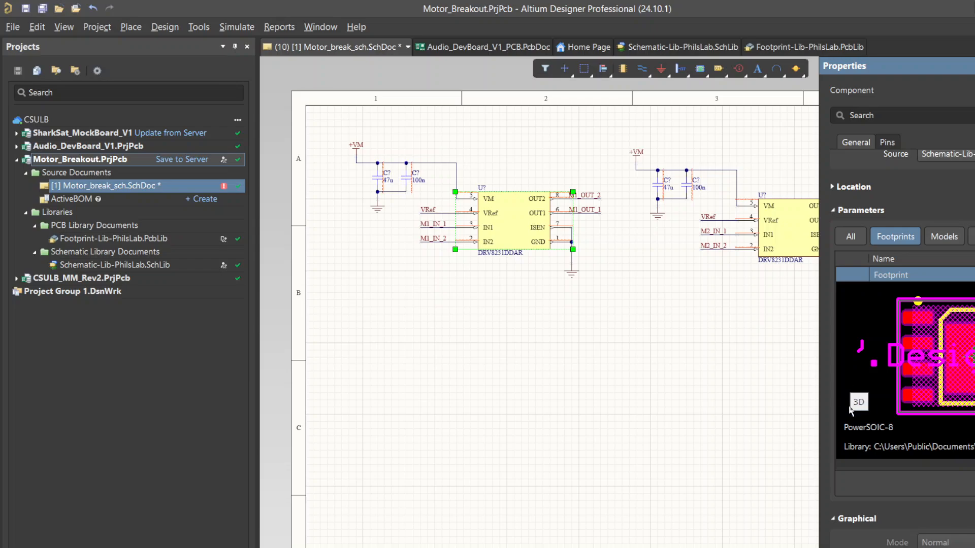
click(850, 407)
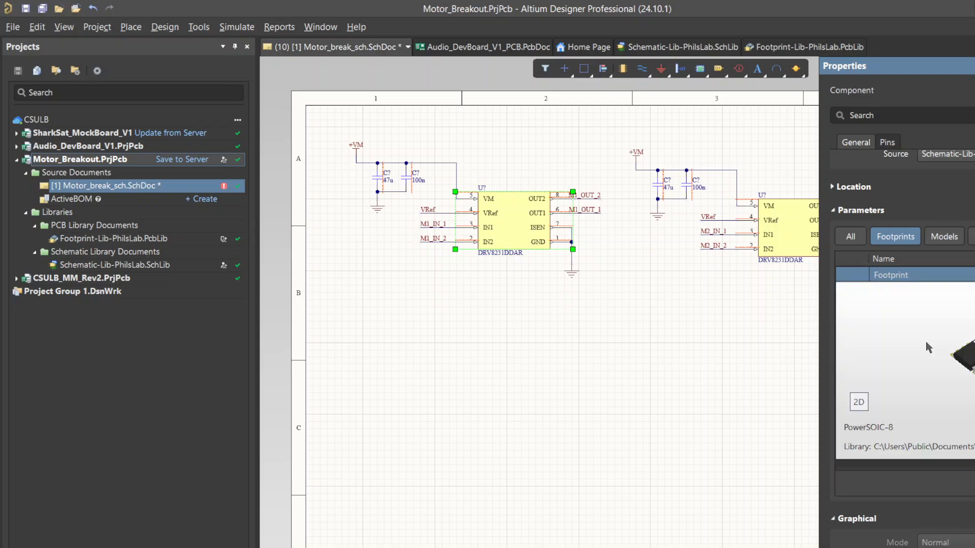
click(858, 399)
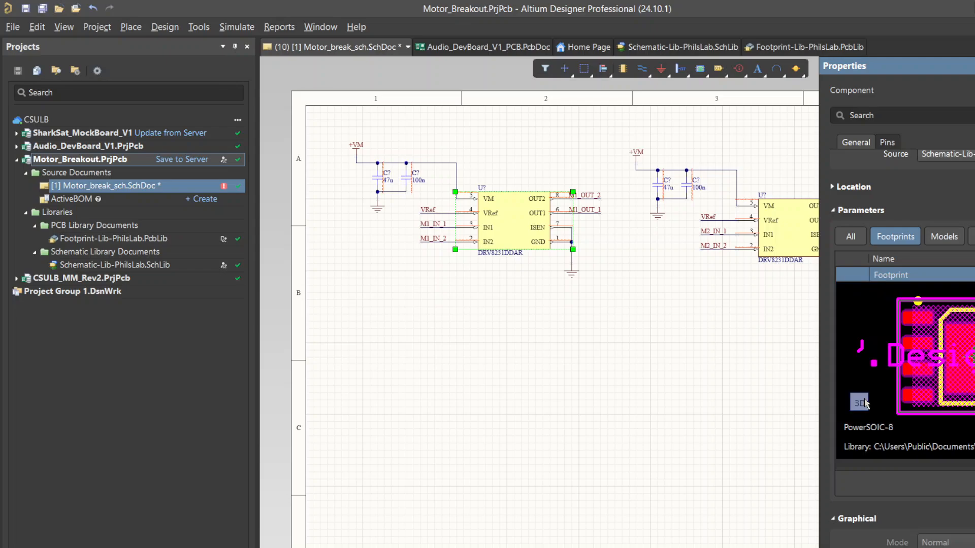
click(613, 298)
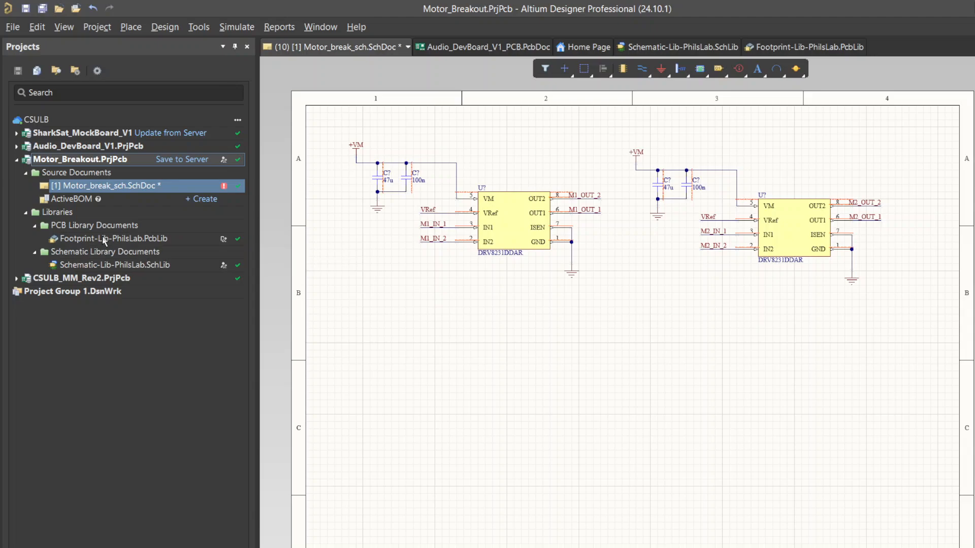
click(78, 268)
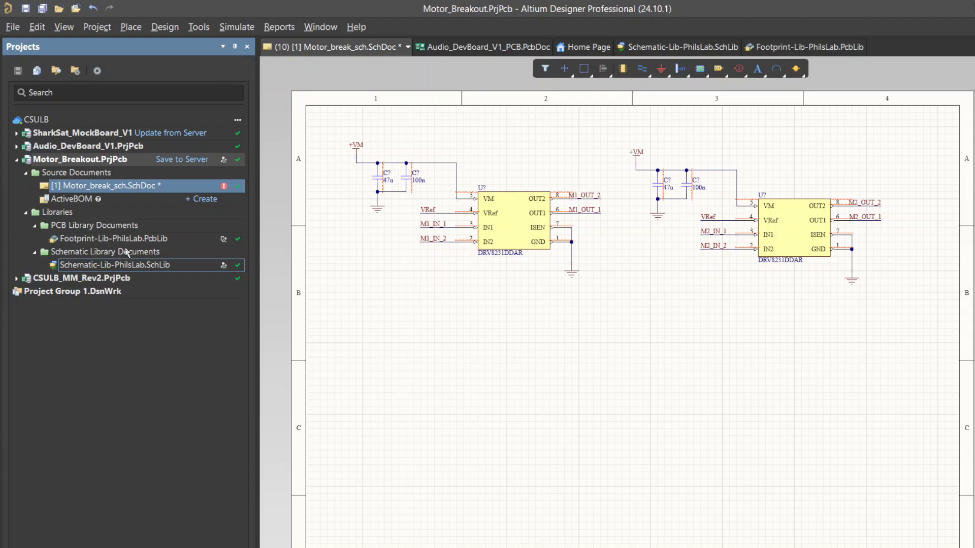
double_click(102, 264)
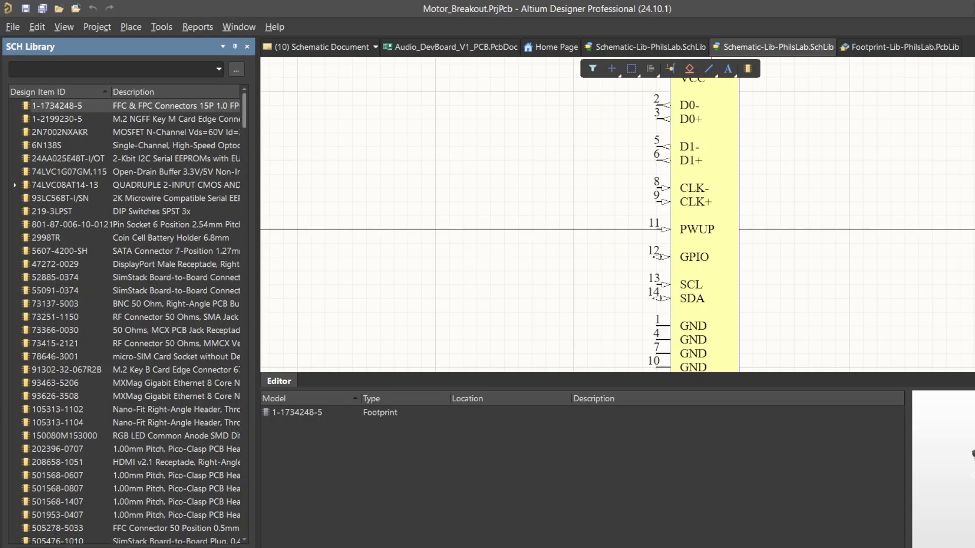
click(30, 546)
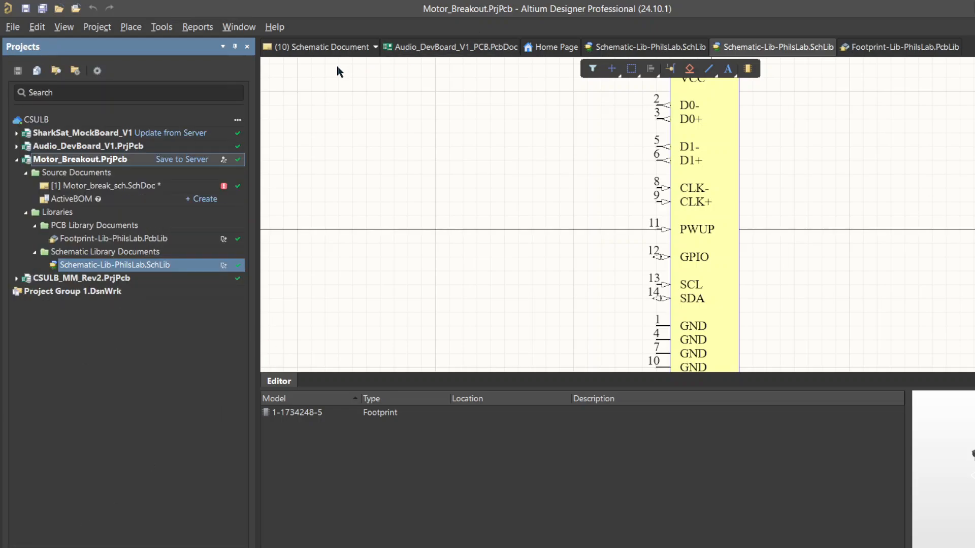
double_click(84, 187)
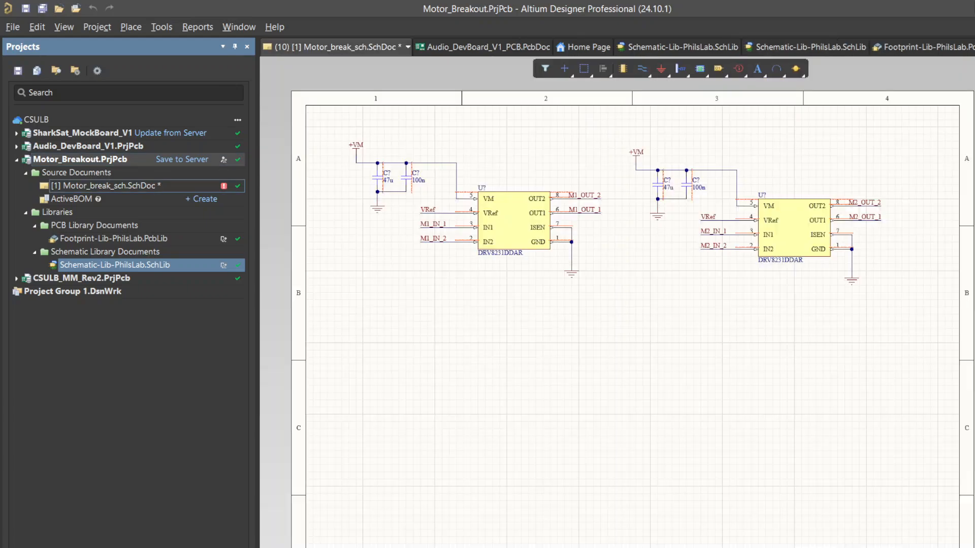
- Look up the motor 1 driver's part name and find DRV8231DDAR in the Schematic-Lib-PhilsLab.SchLib library
double_click(489, 220)
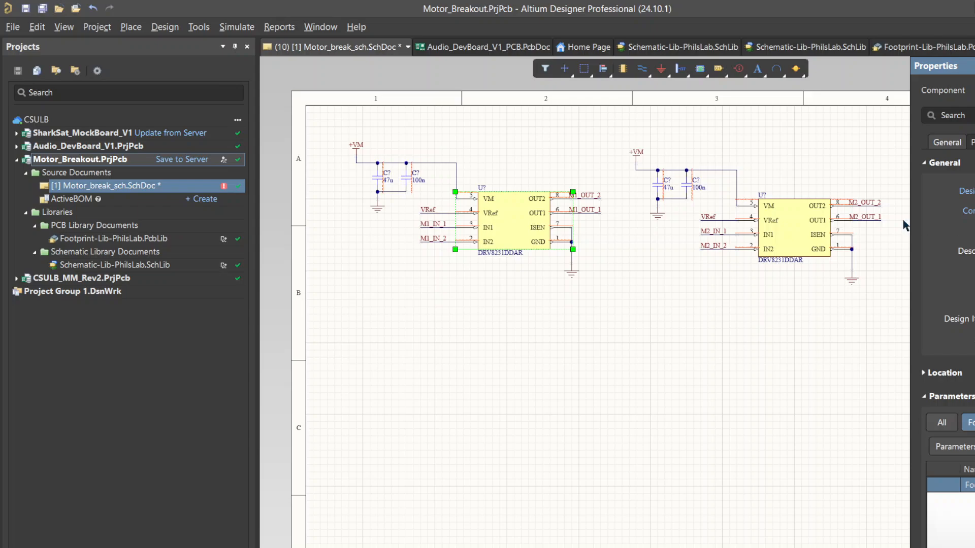
click(497, 307)
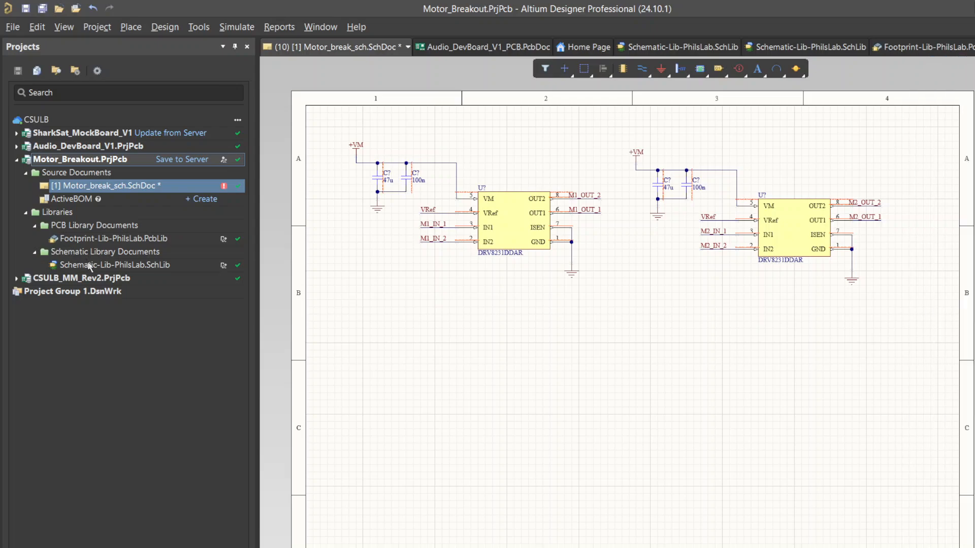
double_click(70, 266)
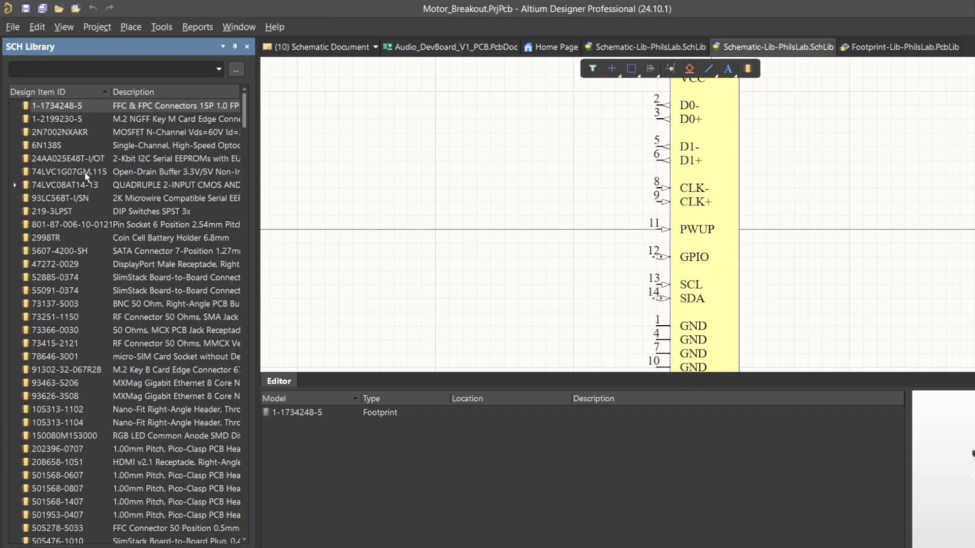
click(45, 72)
text(DRV8231DDAR)
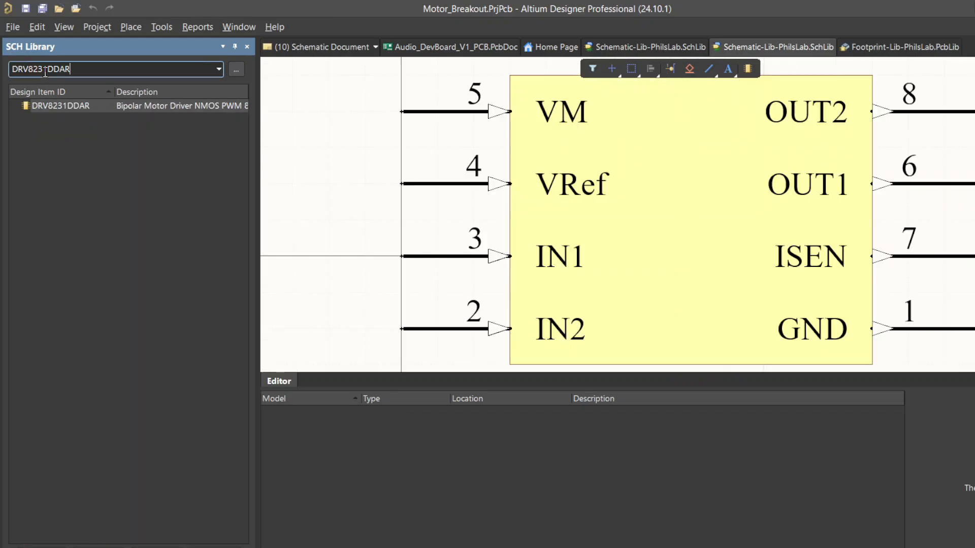
click(154, 106)
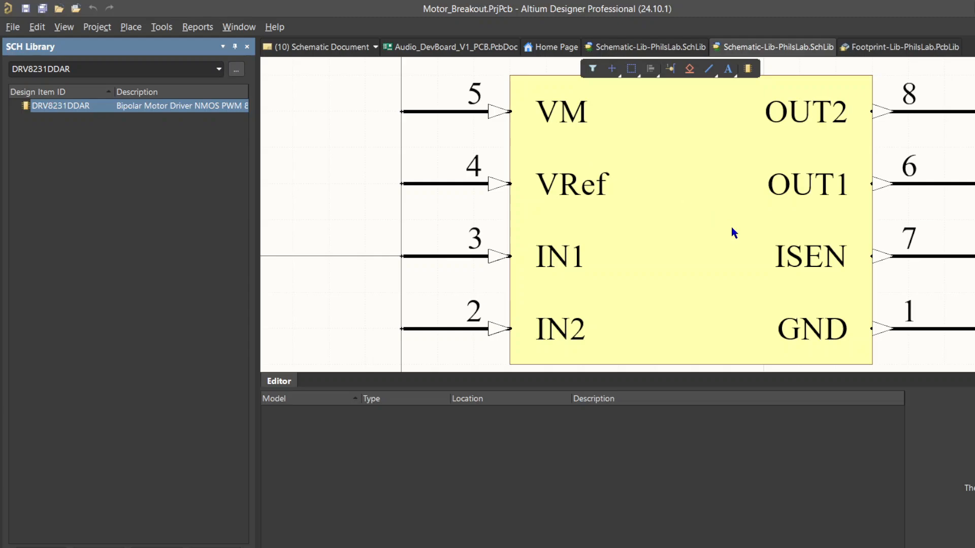
click(742, 197)
ctrl+scroll(742, 198, down, 1)
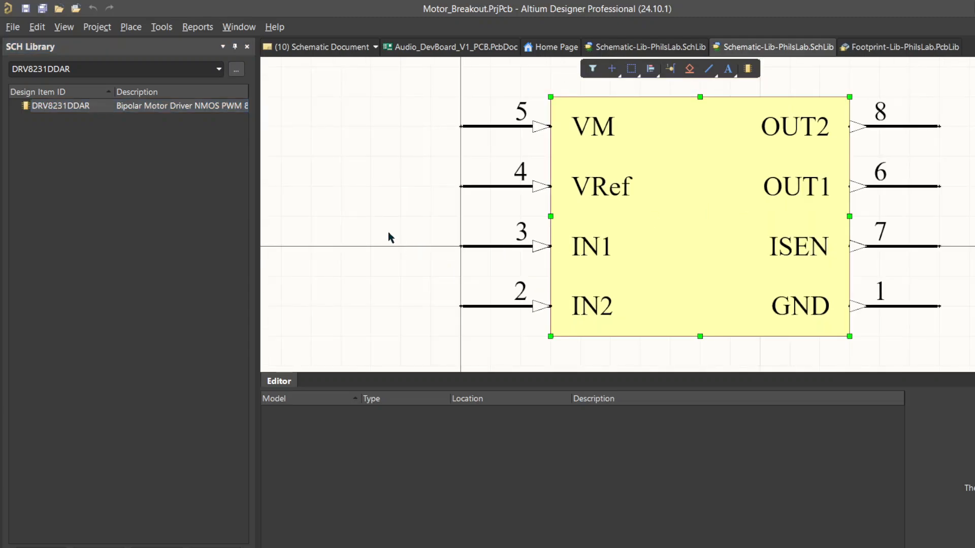
click(415, 203)
ctrl+scroll(415, 203, down, 2)
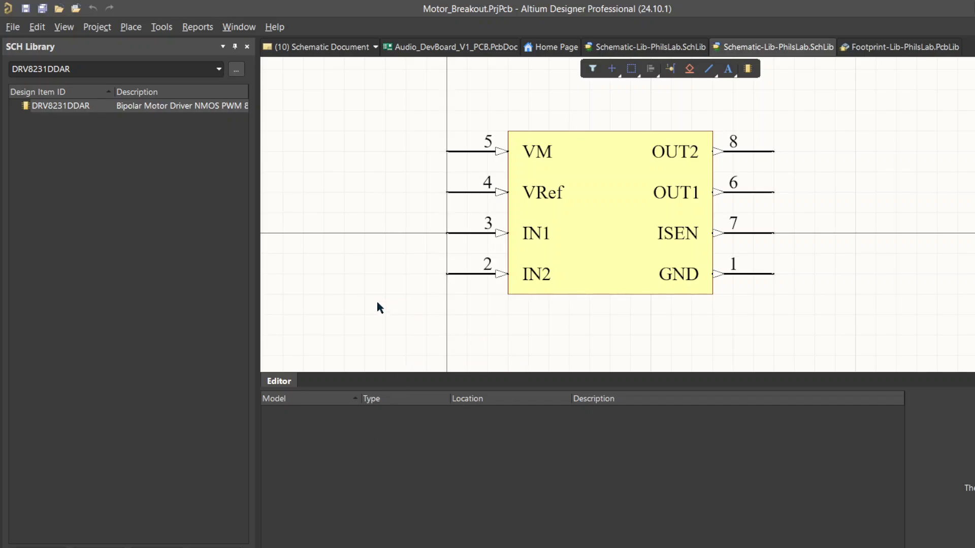
right_drag(381, 208, 388, 208)
ctrl+scroll(416, 202, down, 2)
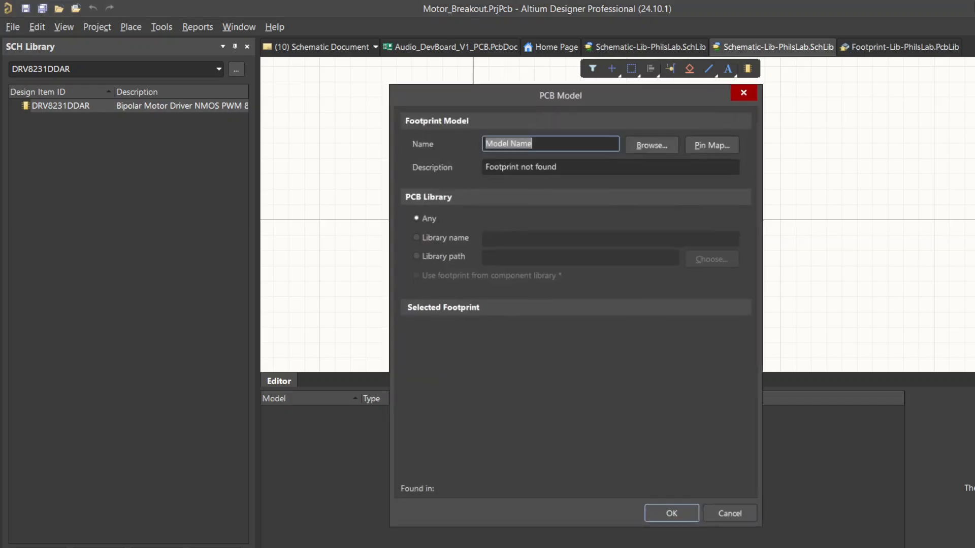
- Add PowerSOIC-8 from Footprint-Lib-PhilsLab.PcbLib as the library symbol's footprint, filtering by "power", and save the schematic library
click(654, 140)
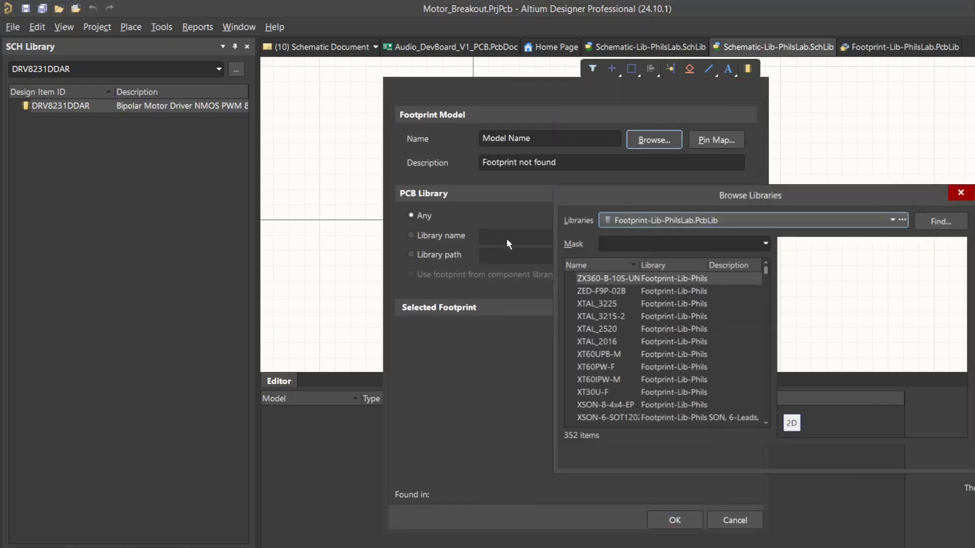
click(643, 238)
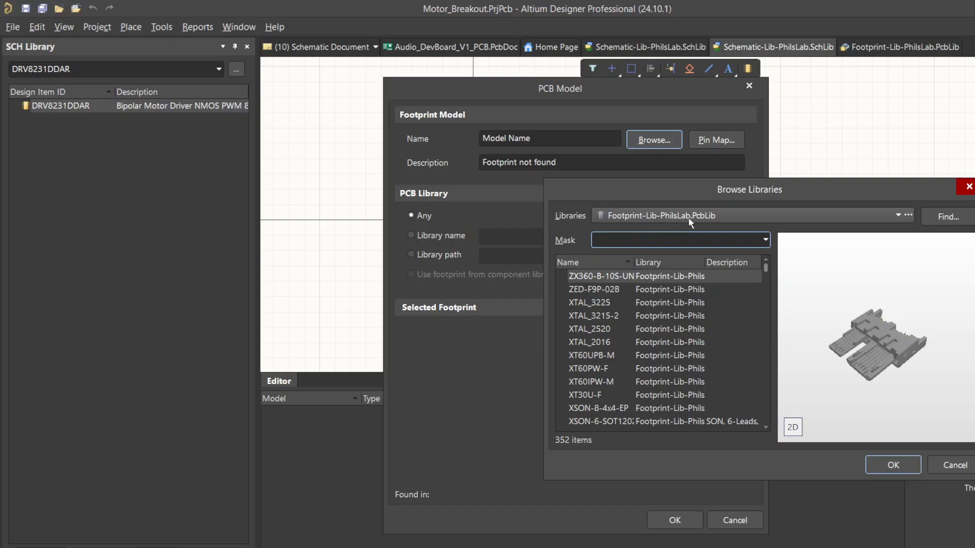
text(power)
click(653, 276)
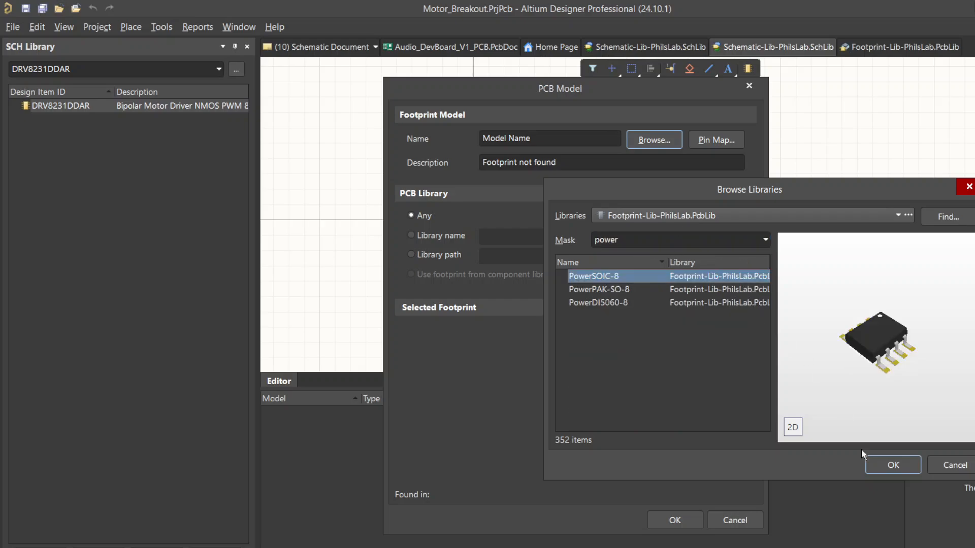
click(883, 464)
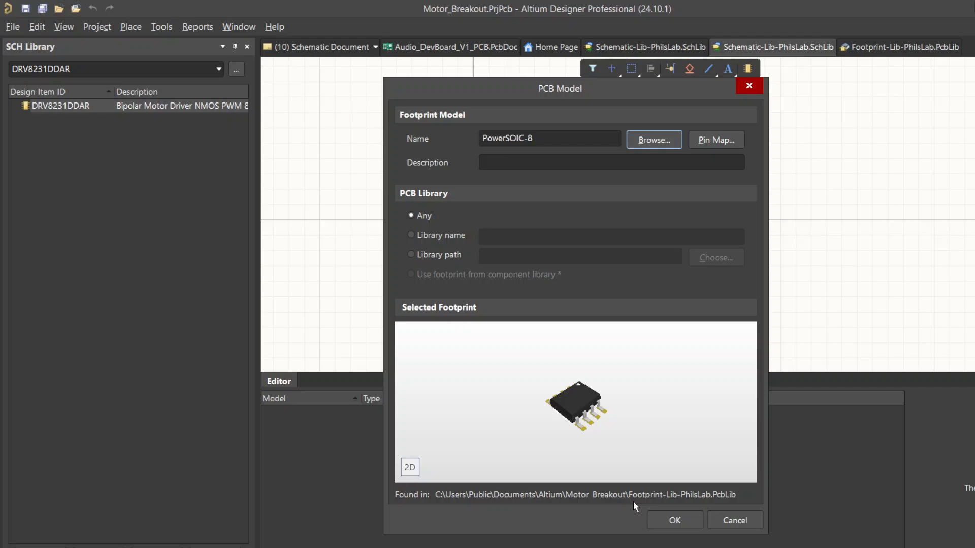
click(671, 520)
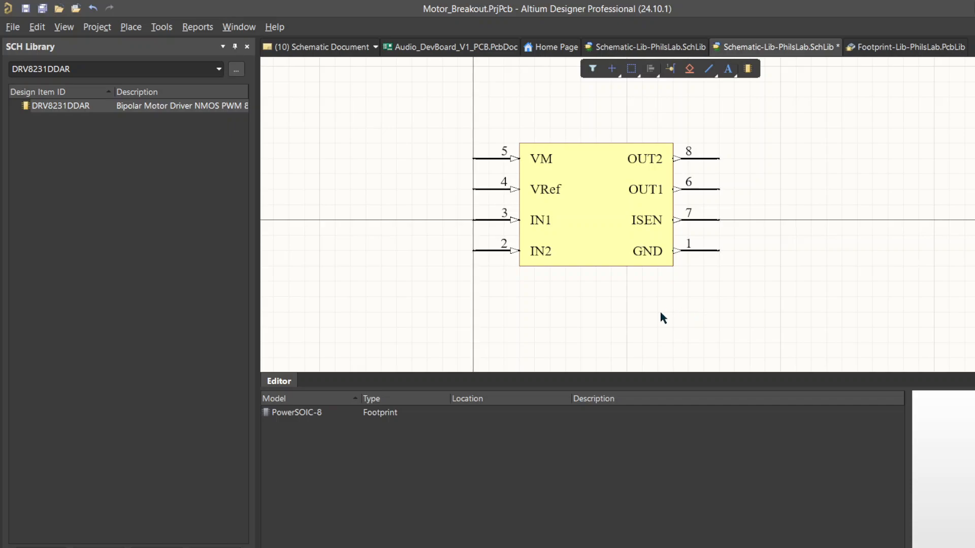
key(ctrl+s)
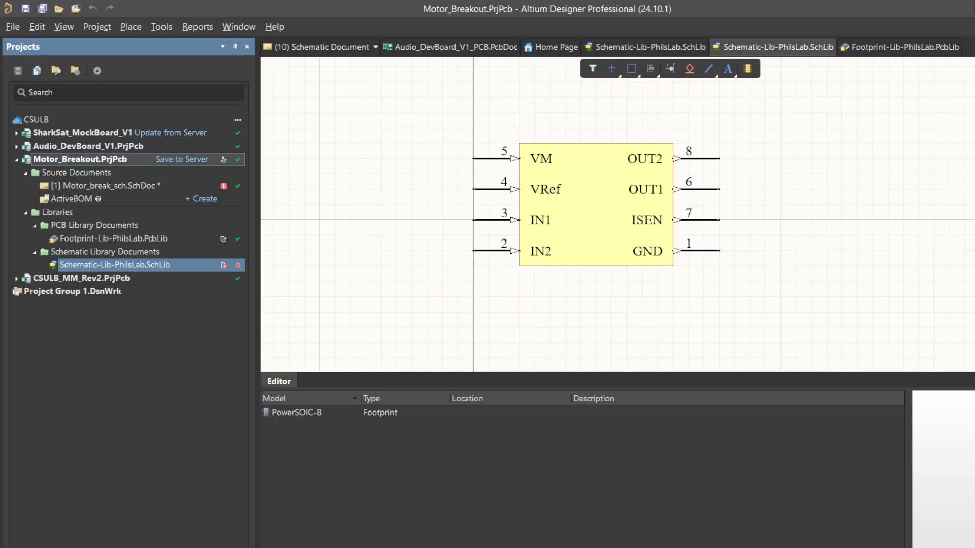
- Return to Motor_break_sch.SchDoc, save it, and delete the DRV8231DDAR driver from the motor 2 circuit
double_click(95, 186)
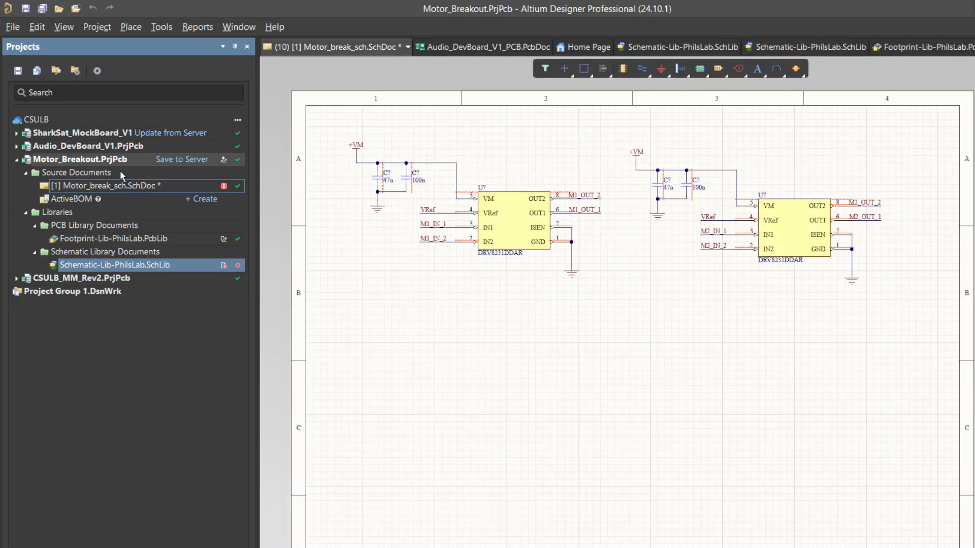
key(ctrl+s)
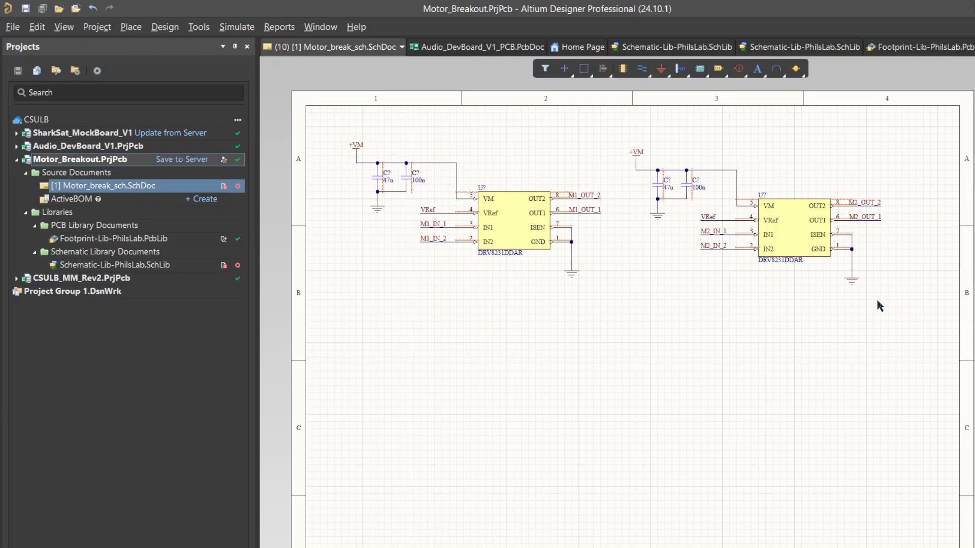
double_click(804, 229)
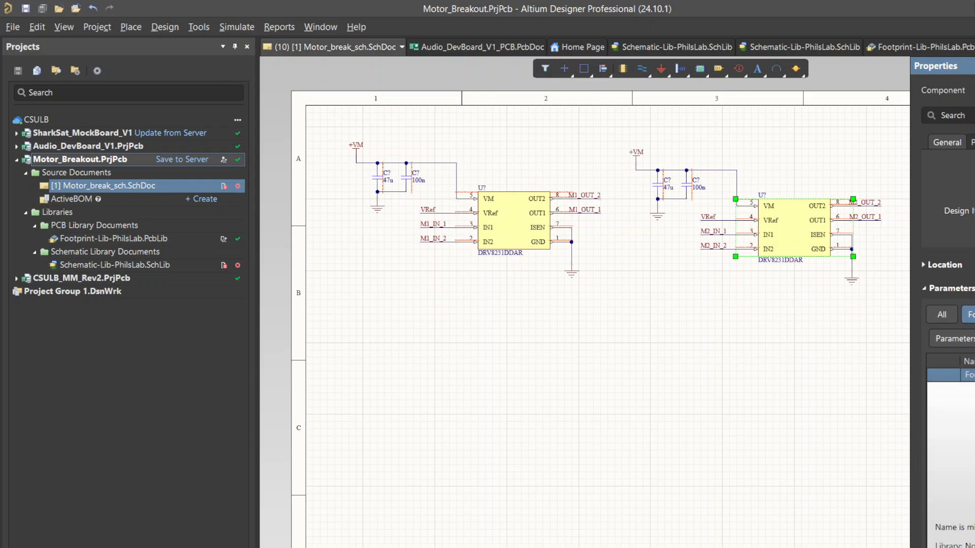
click(800, 304)
click(777, 220)
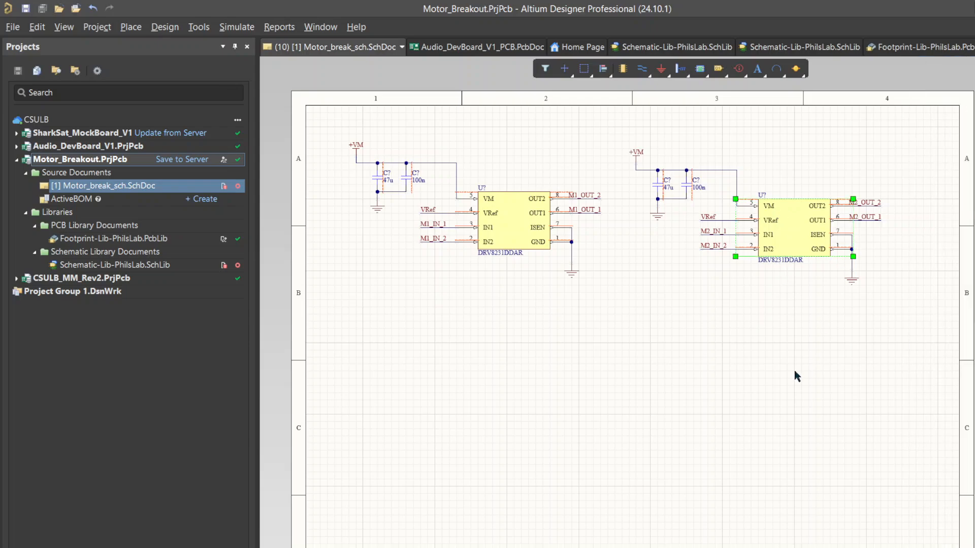
key(Delete)
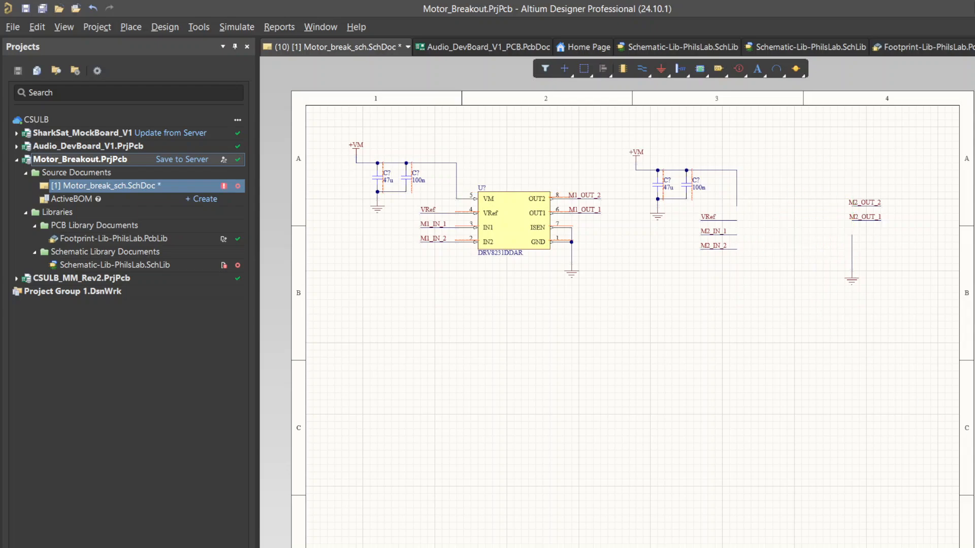
- Search Schematic-Lib-PhilsLab.SchLib for DRV8231DDAR and place the updated part in the empty area below the two motor circuits
click(718, 68)
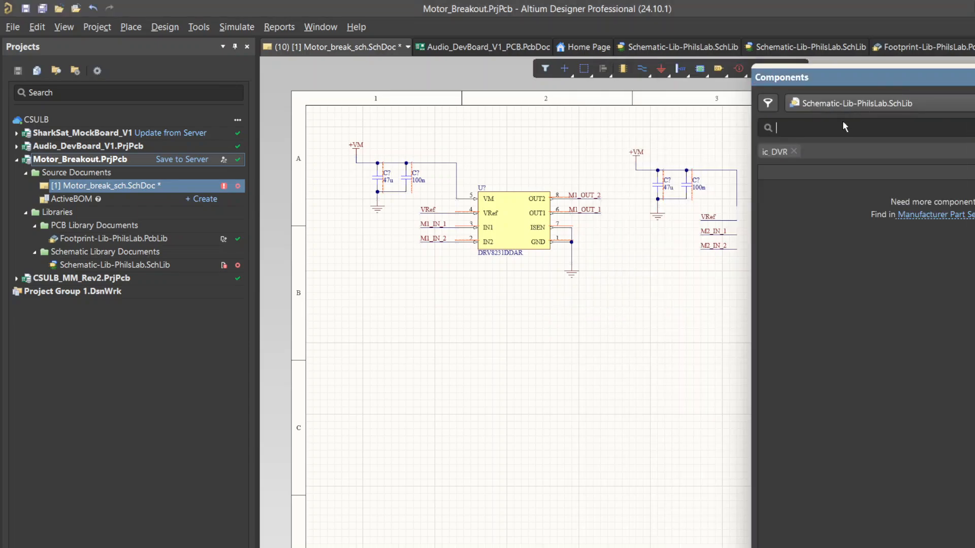
text(DRV8231DDAR)
key(Return)
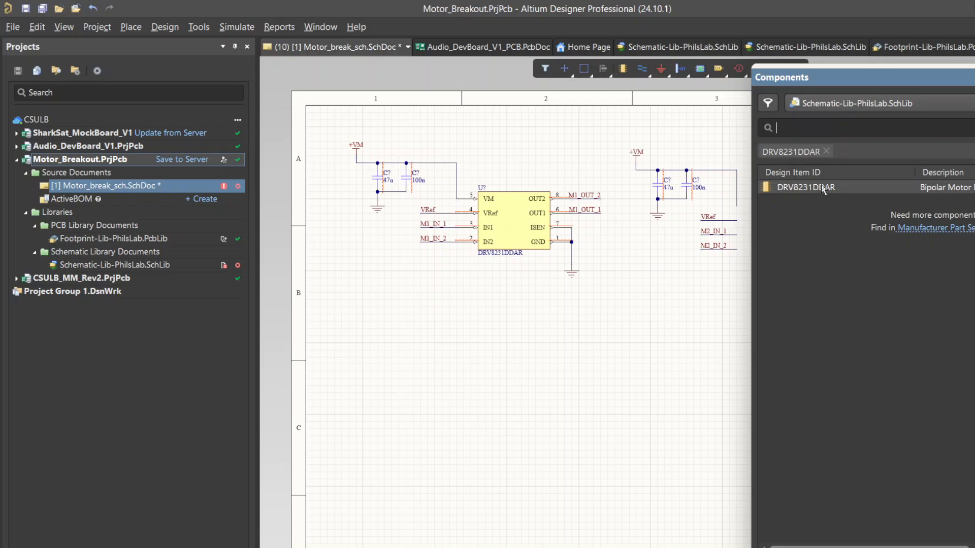
drag(823, 189, 853, 208)
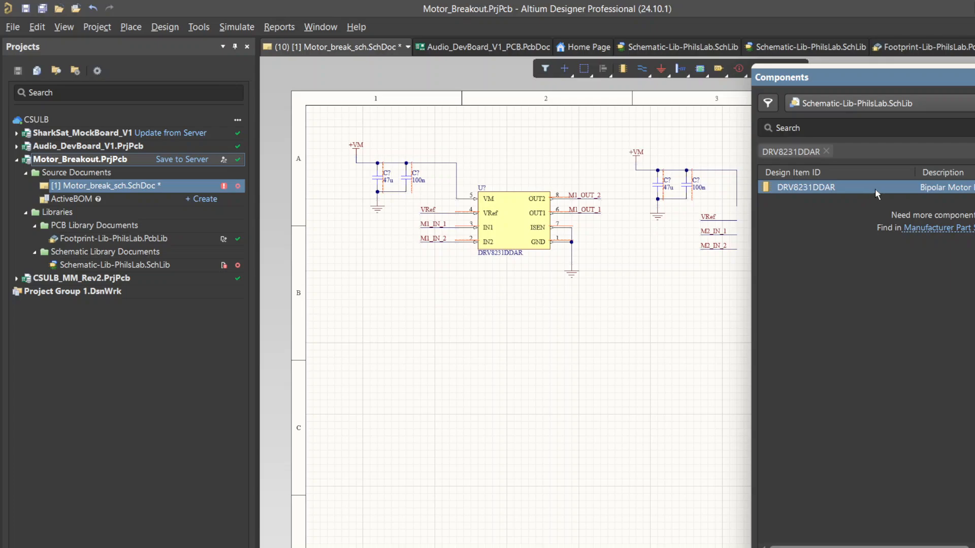
drag(709, 332, 629, 350)
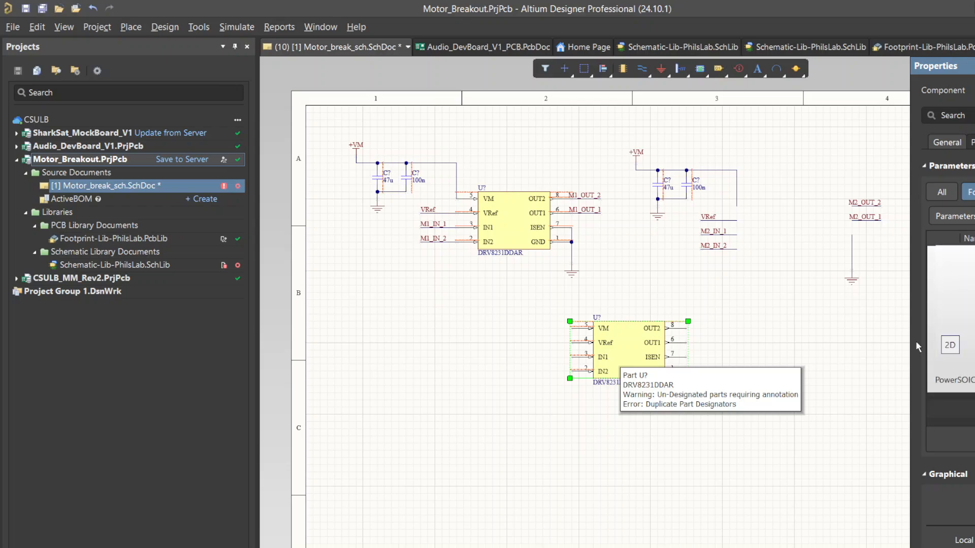
click(804, 328)
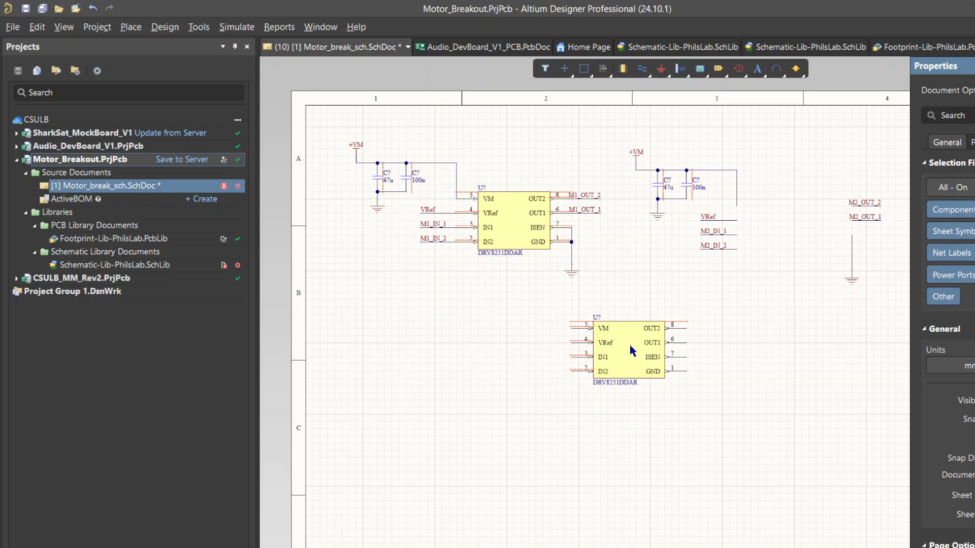
- Move the new driver into the motor 2 circuit so its pins meet the existing wires, and save the schematic
drag(629, 343, 794, 220)
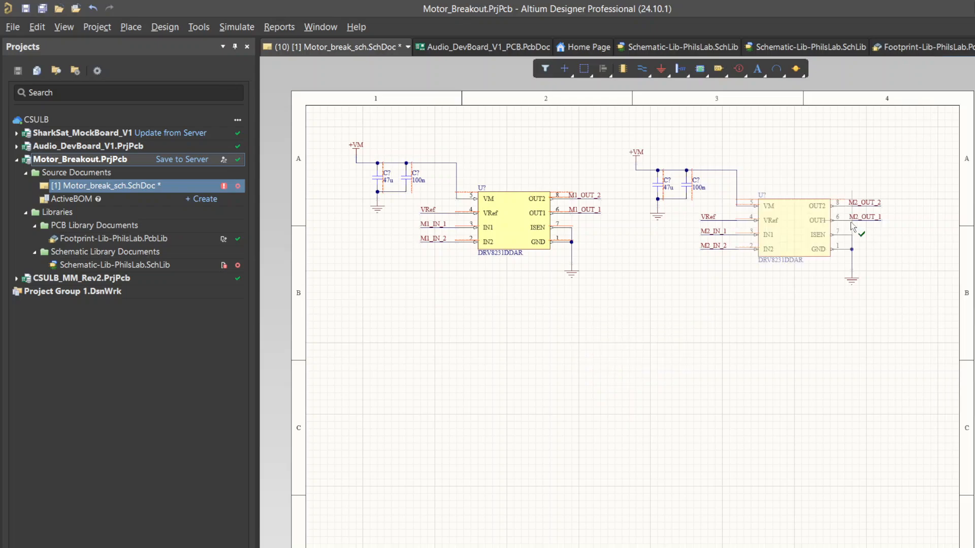
key(ctrl+s)
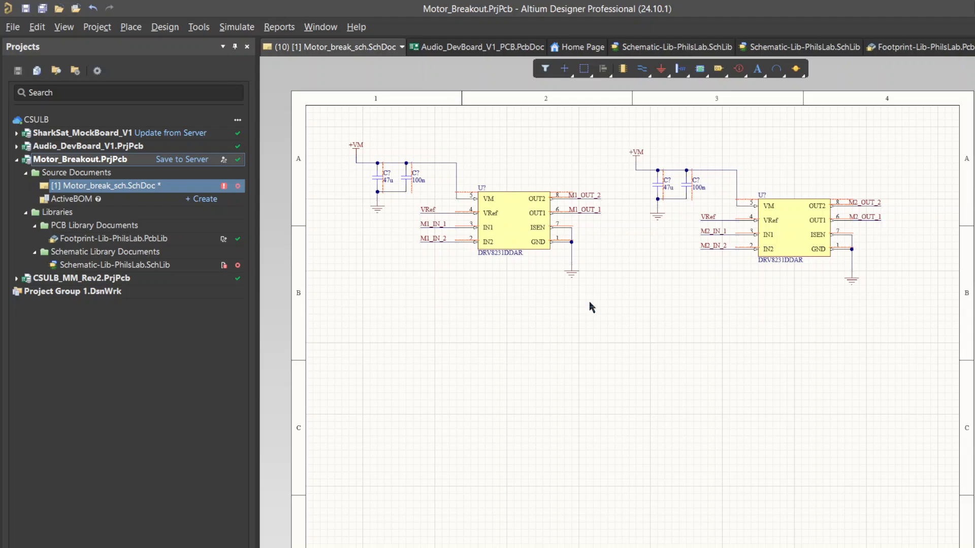
click(510, 202)
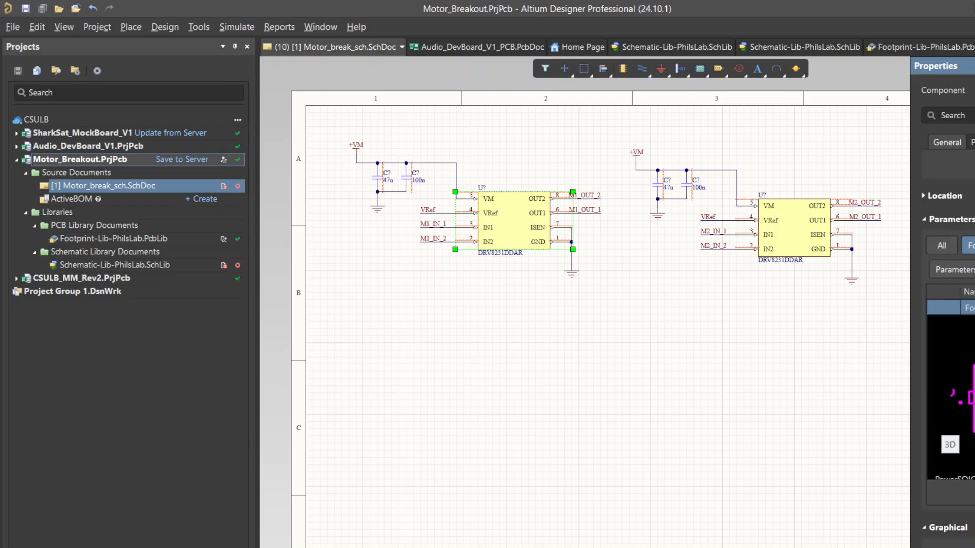
click(657, 392)
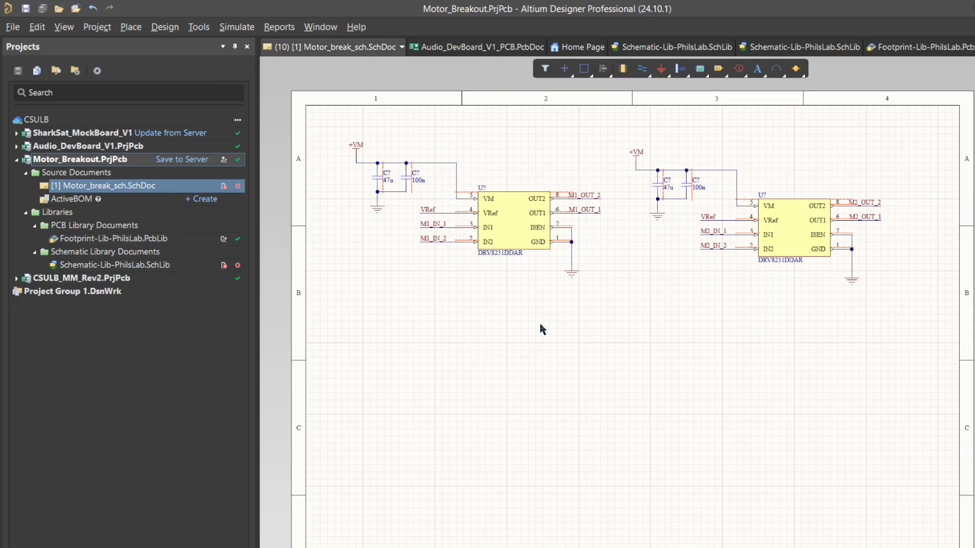
- Switch to the Motor Breakout System Requirement document in the browser and review the connectors in its Hardware list
key(alt+Tab)
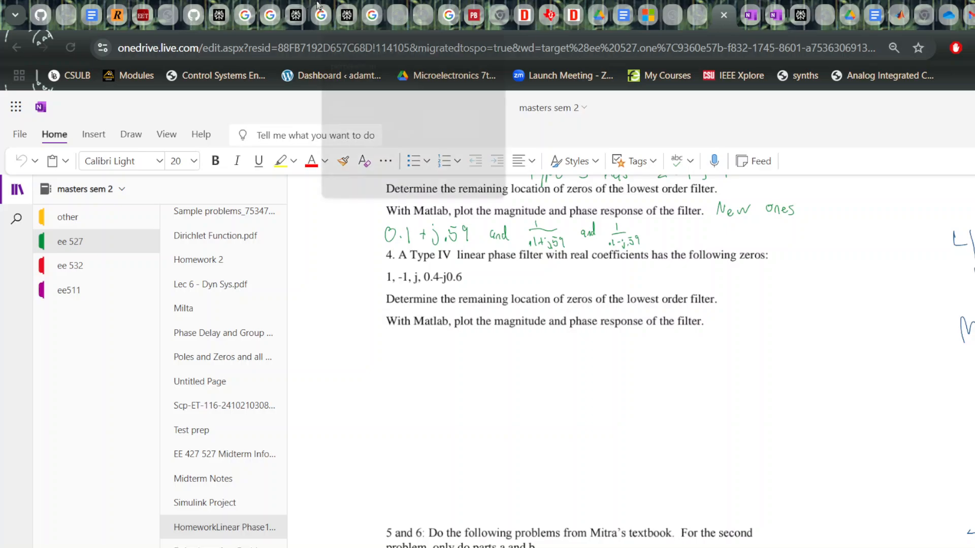
click(874, 15)
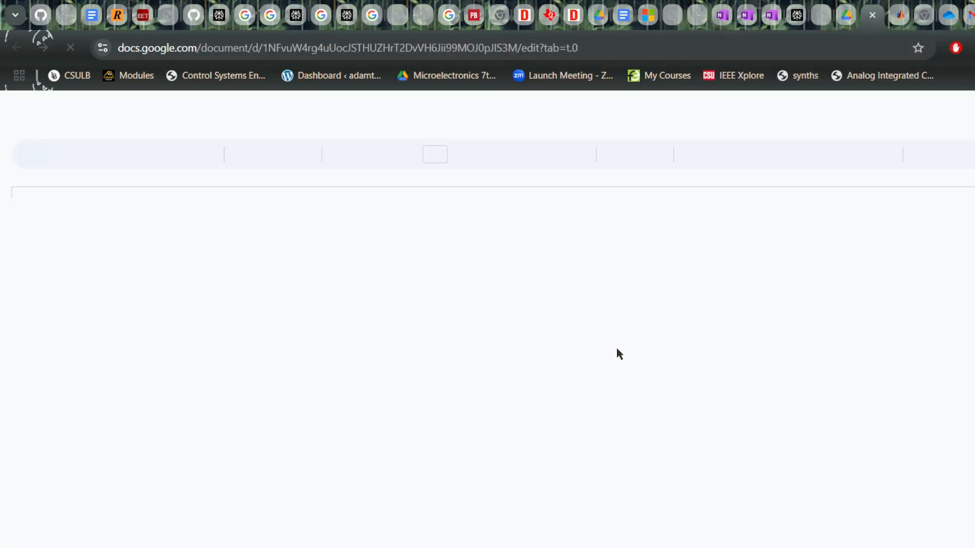
scroll(529, 400, down, 20)
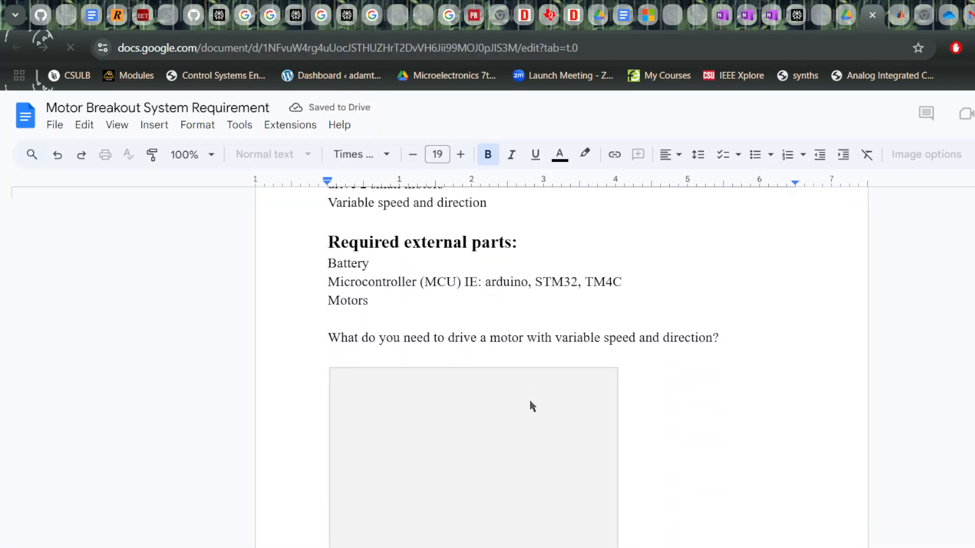
scroll(530, 401, down, 10)
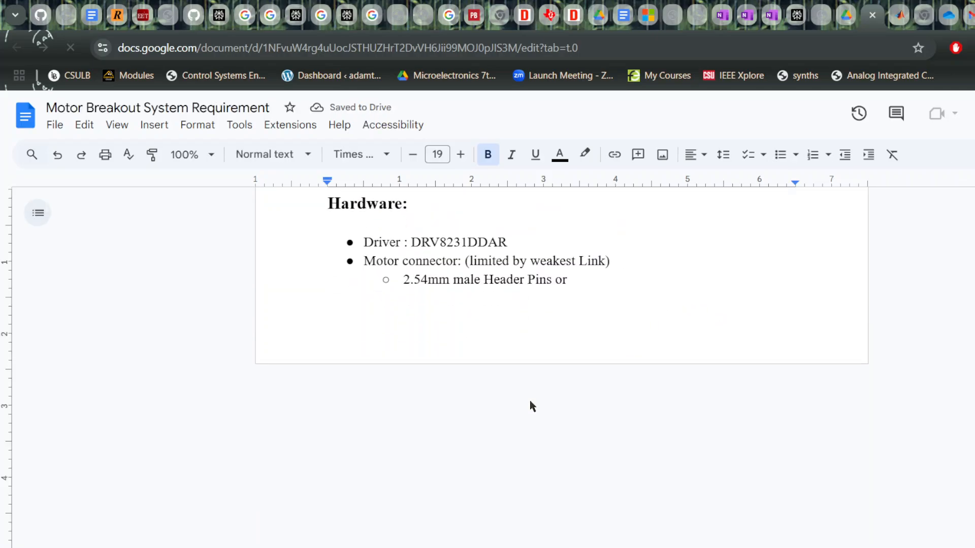
scroll(530, 401, up, 7)
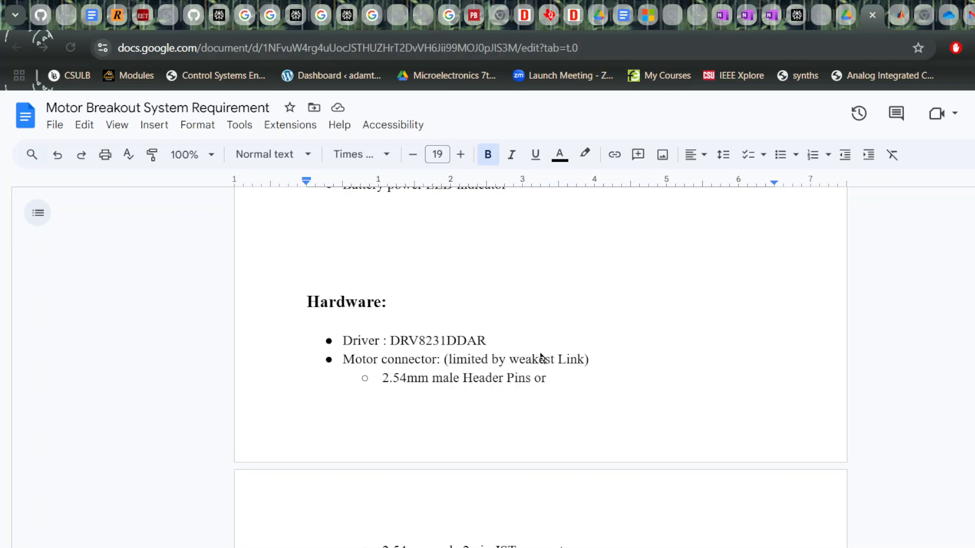
scroll(546, 373, down, 3)
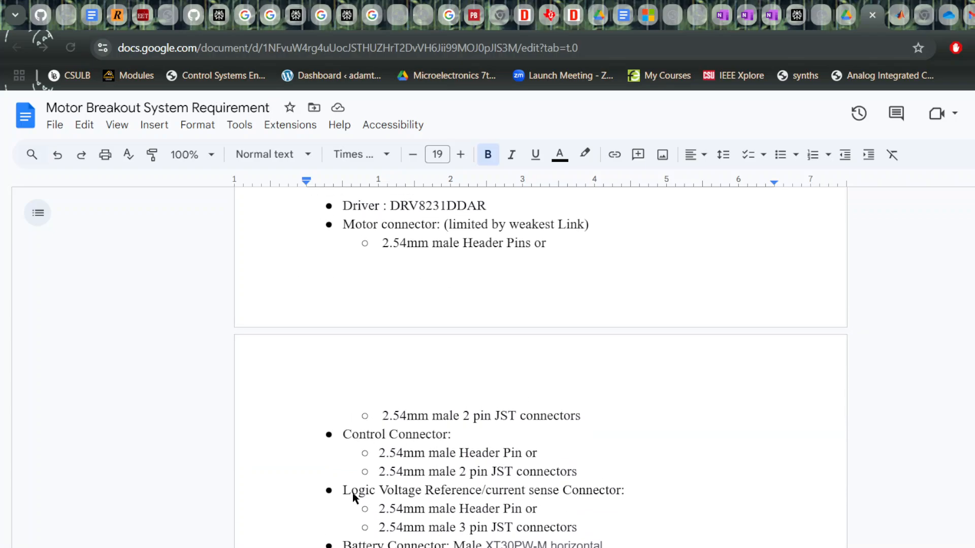
scroll(513, 448, up, 1)
scroll(513, 448, down, 1)
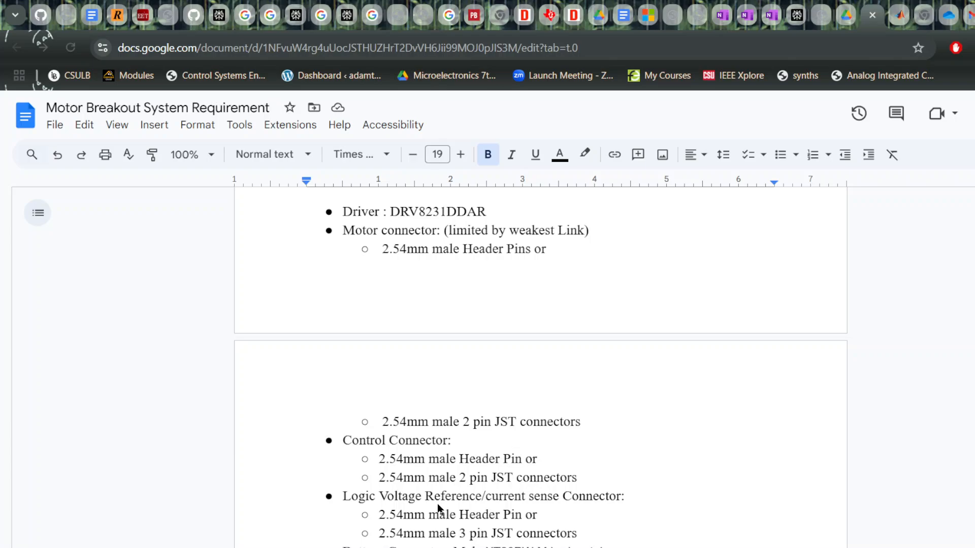
scroll(379, 233, down, 1)
scroll(382, 280, up, 1)
click(345, 224)
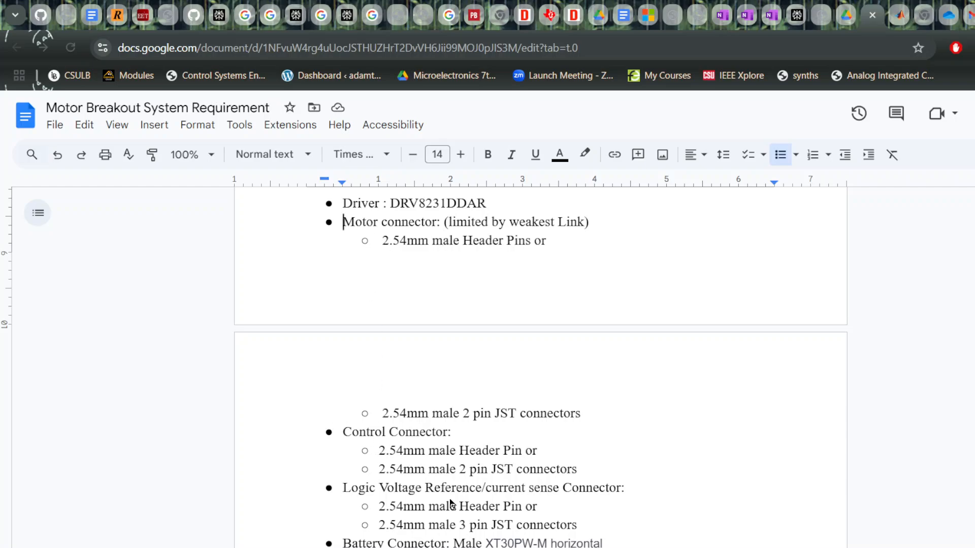
- Delete the Logic Voltage Reference/current sense Connector entry with its sub-items and the Current Sense entry from the Hardware list
click(344, 488)
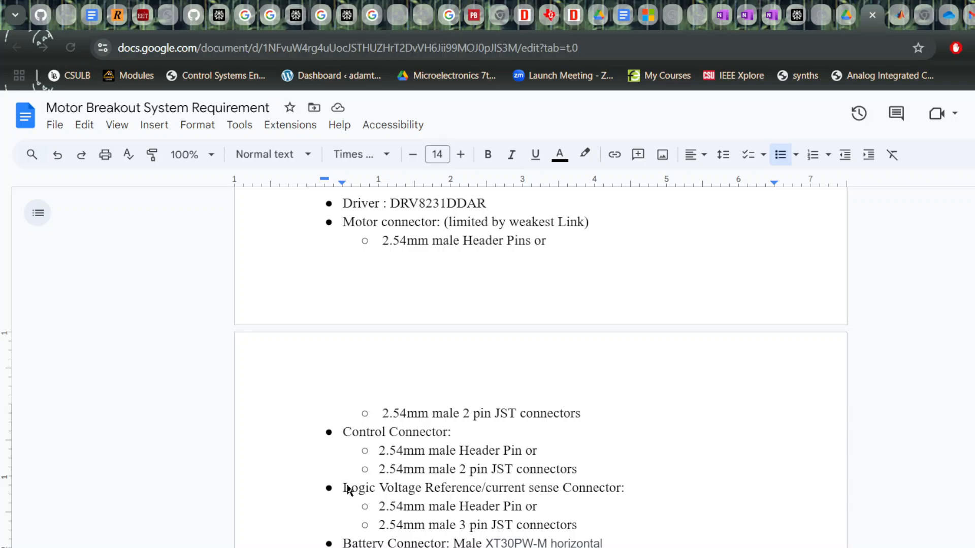
drag(372, 489, 640, 533)
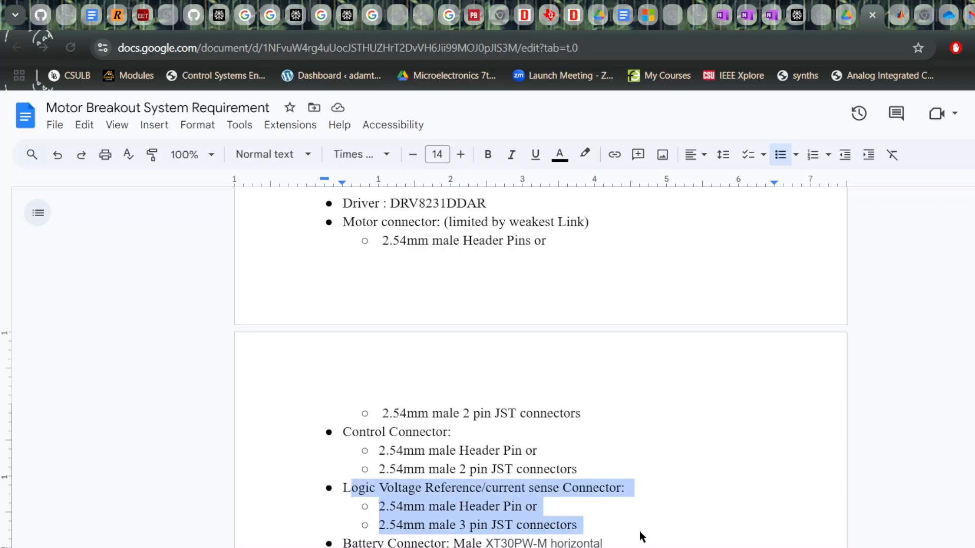
click(649, 504)
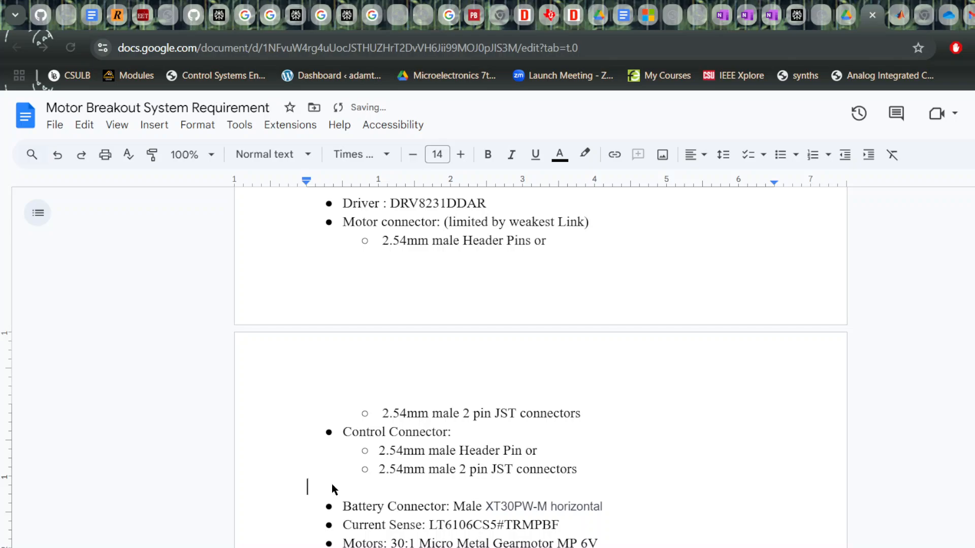
key(BackSpace)
drag(559, 507, 342, 506)
key(BackSpace)
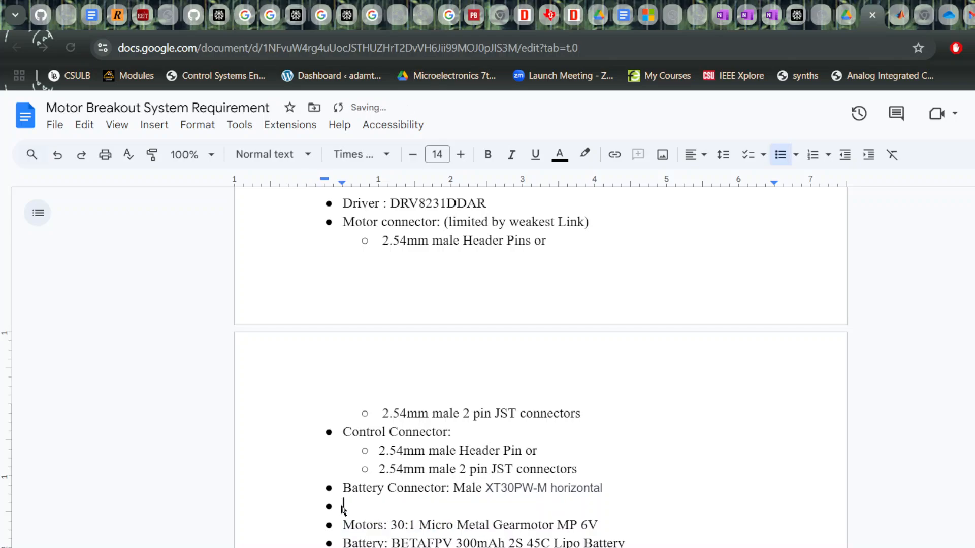
key(BackSpace)
key(BackSpace)
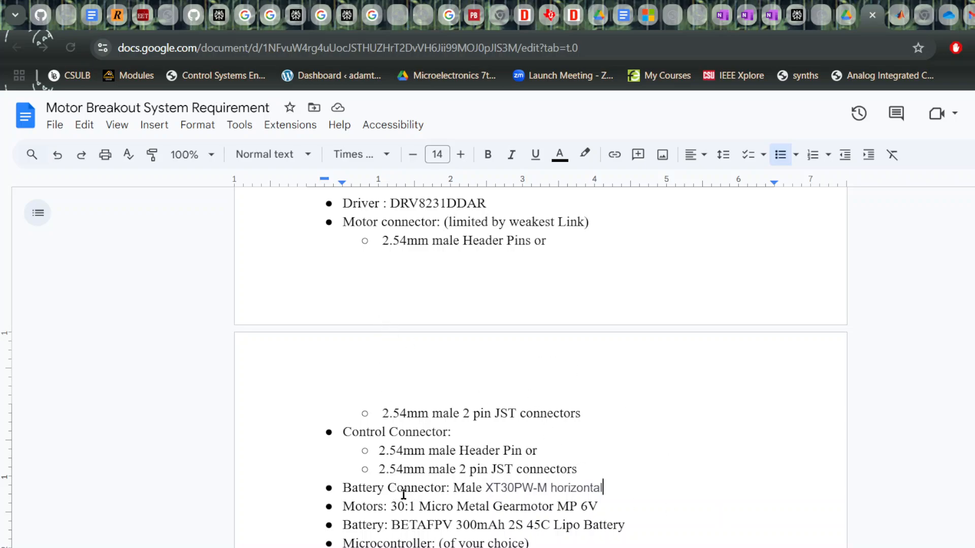
- Copy the battery entry BETAFPV 300mAh 2S 45C Lipo Battery from the Hardware list and search the web for it
click(392, 526)
drag(389, 524, 673, 525)
key(ctrl+c)
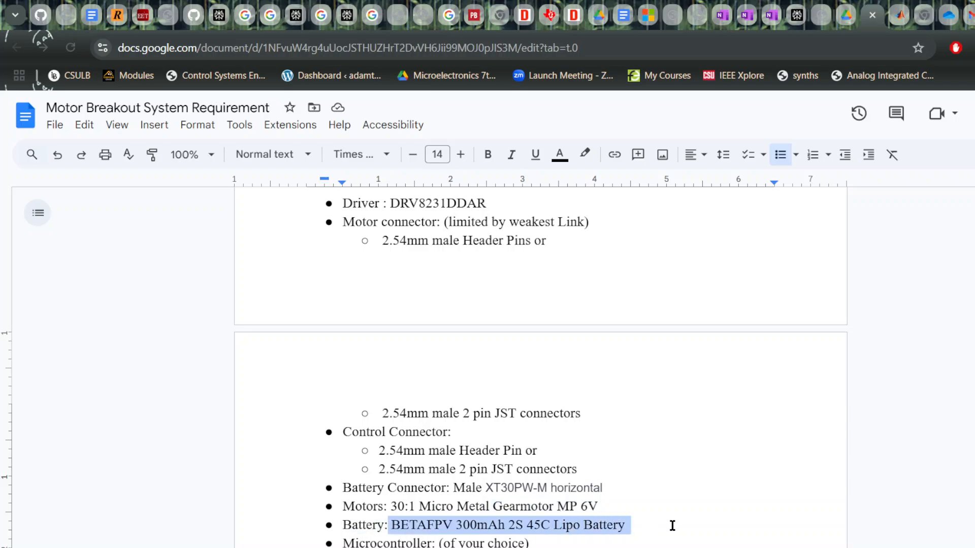
key(ctrl+t)
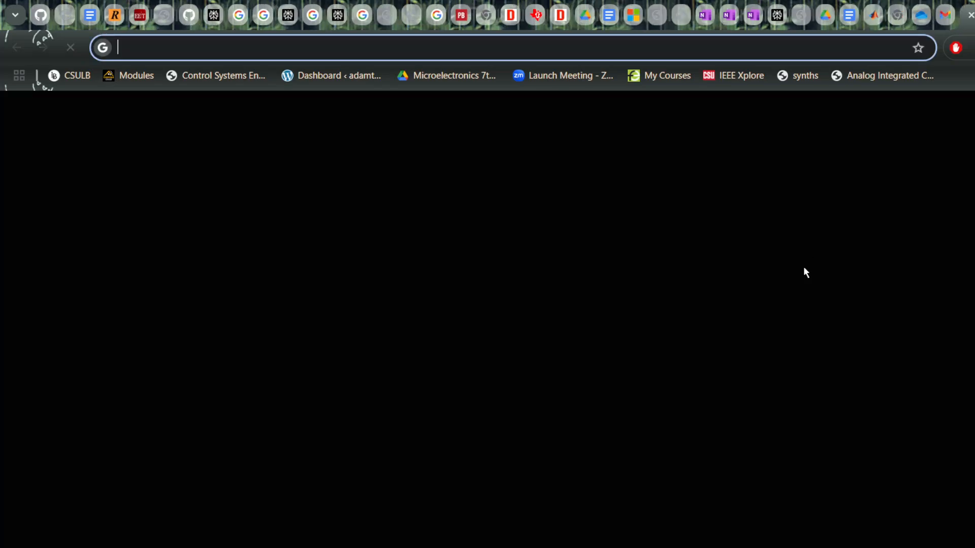
key(ctrl+v)
key(Return)
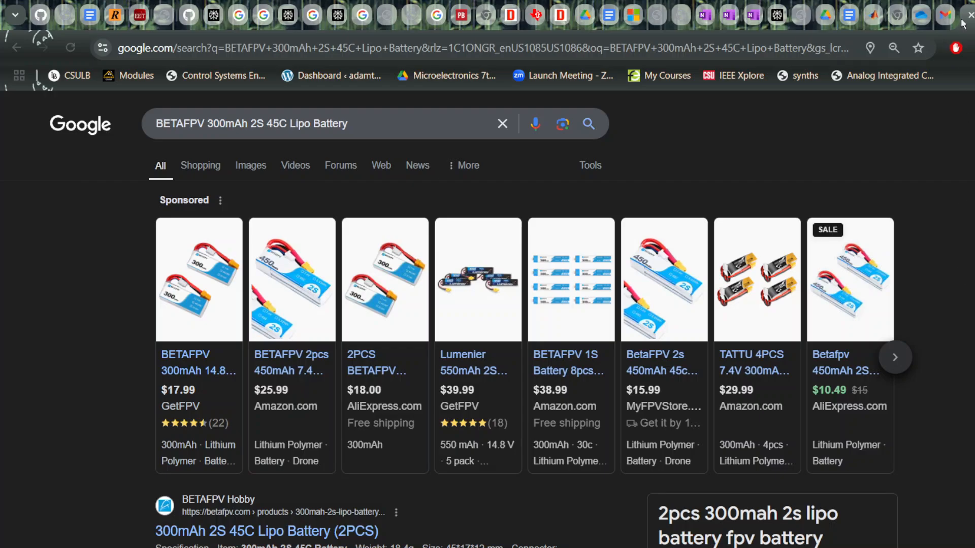
- Return to the requirements document, copy the battery connector name XT30PW-M horizontal, and search the web for it
click(849, 15)
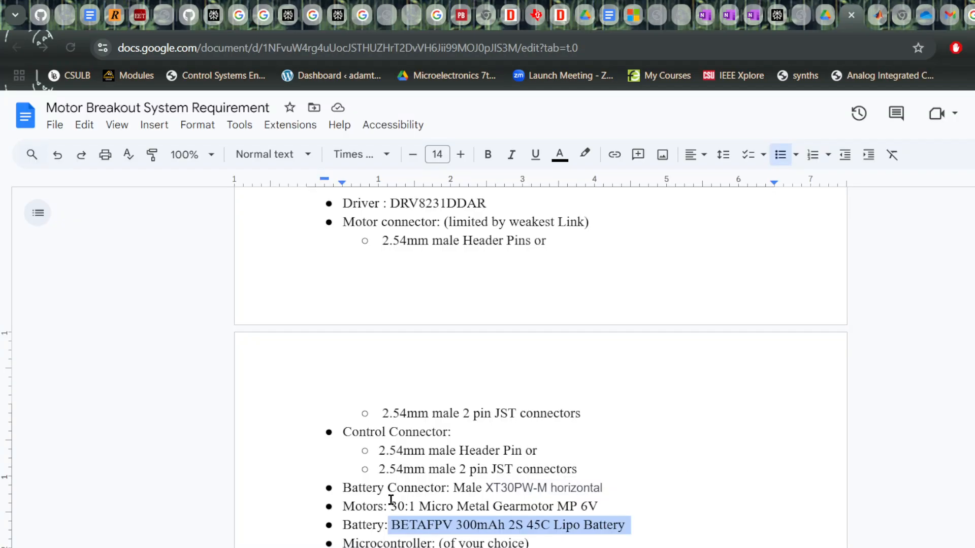
click(490, 493)
drag(453, 489, 526, 489)
click(473, 488)
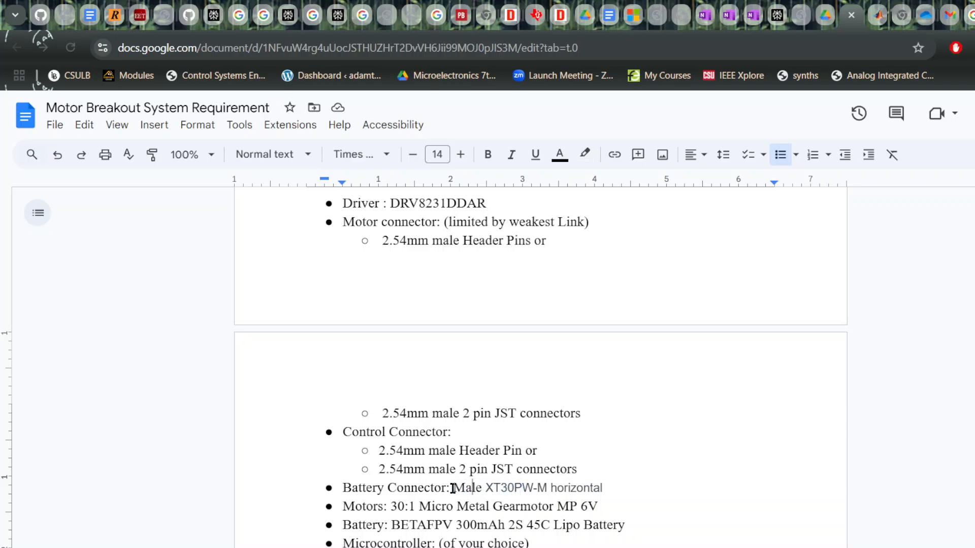
drag(485, 489, 618, 468)
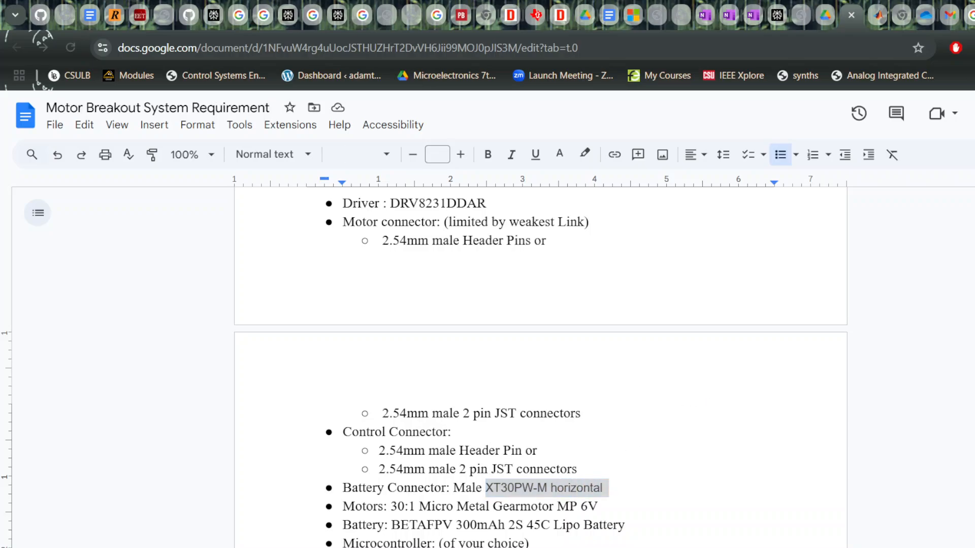
key(ctrl+c)
key(ctrl+t)
key(ctrl+v)
key(Return)
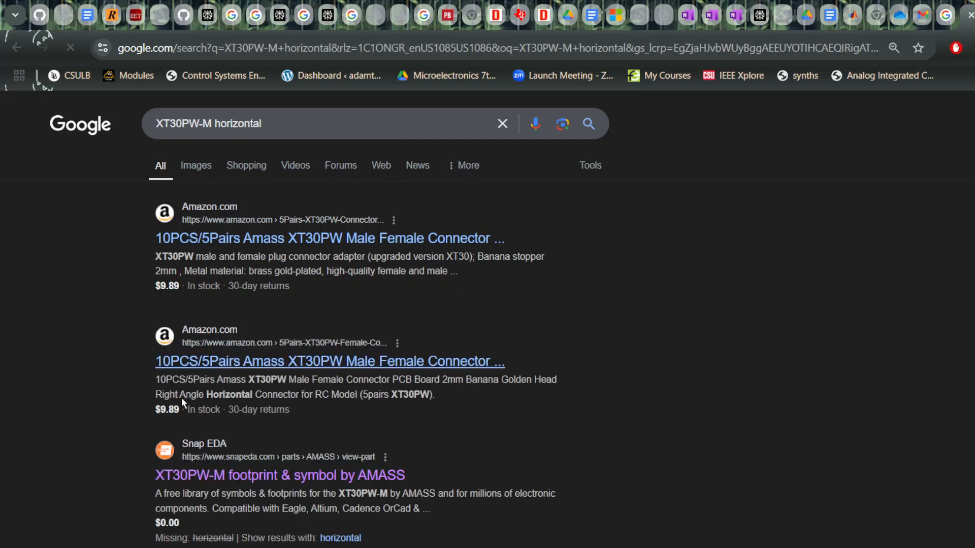
- Examine the web, image and shopping results for the XT30PW-M horizontal connector
scroll(219, 451, down, 3)
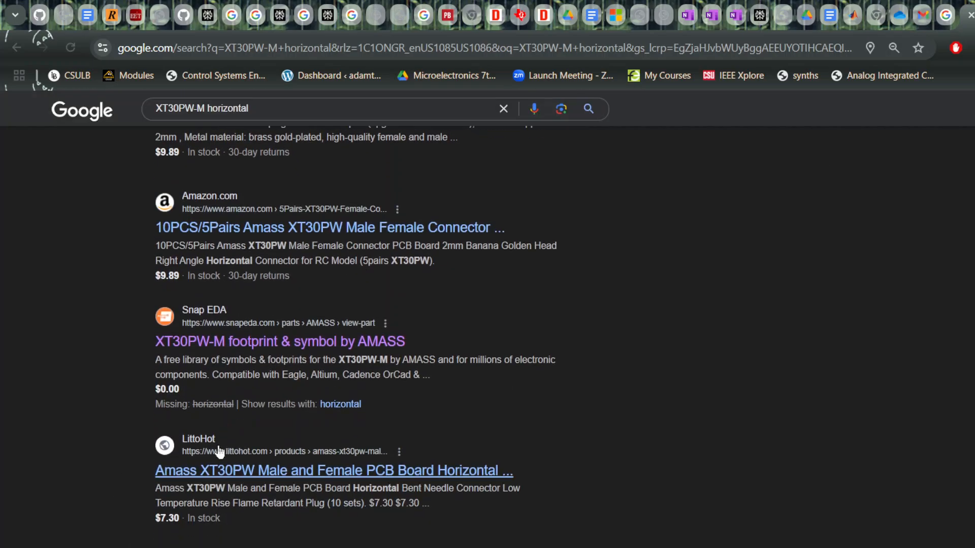
scroll(218, 451, up, 3)
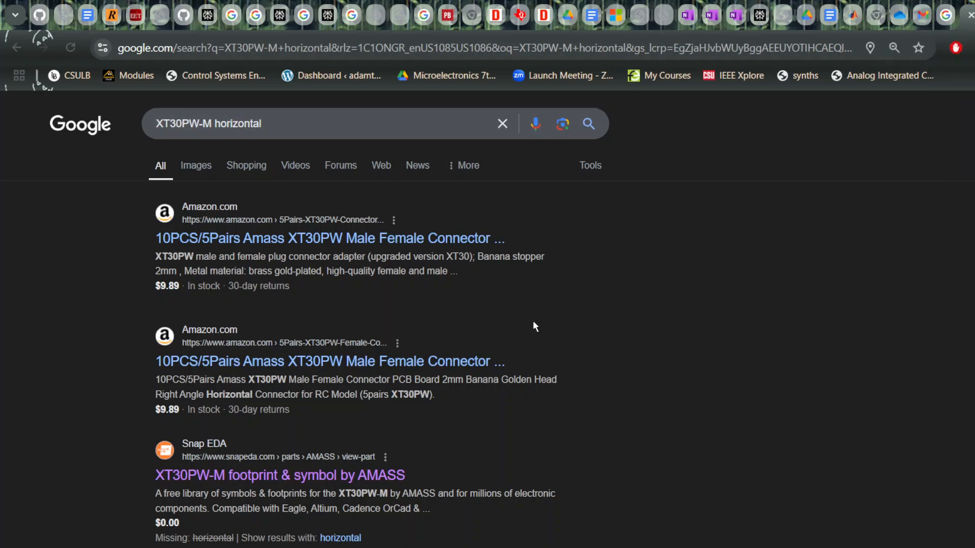
scroll(280, 324, down, 4)
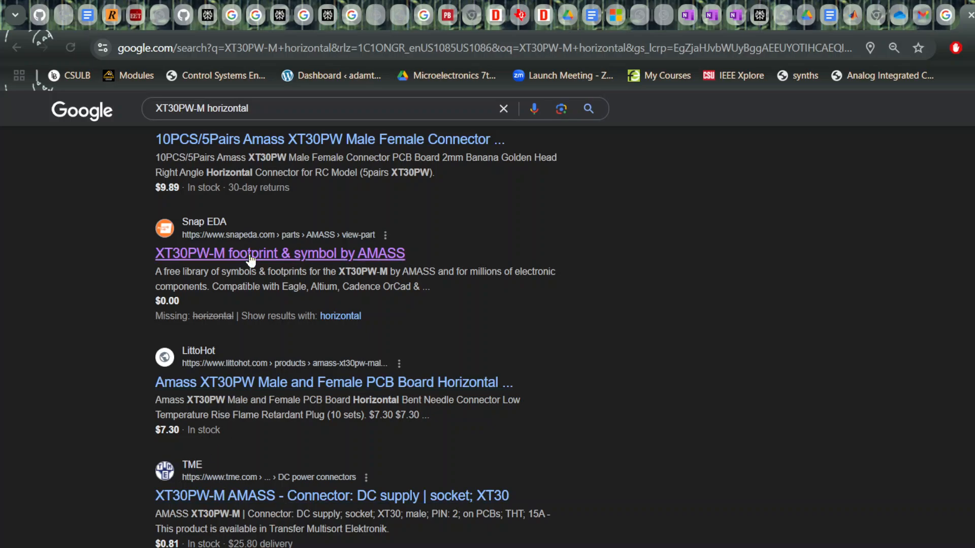
scroll(250, 259, up, 4)
click(197, 165)
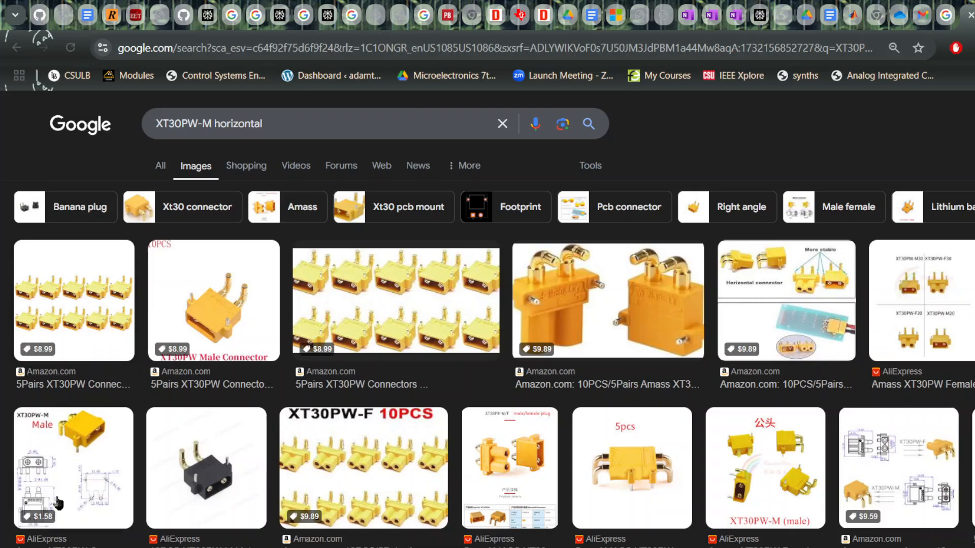
scroll(220, 456, down, 5)
scroll(221, 456, up, 5)
click(160, 166)
click(243, 168)
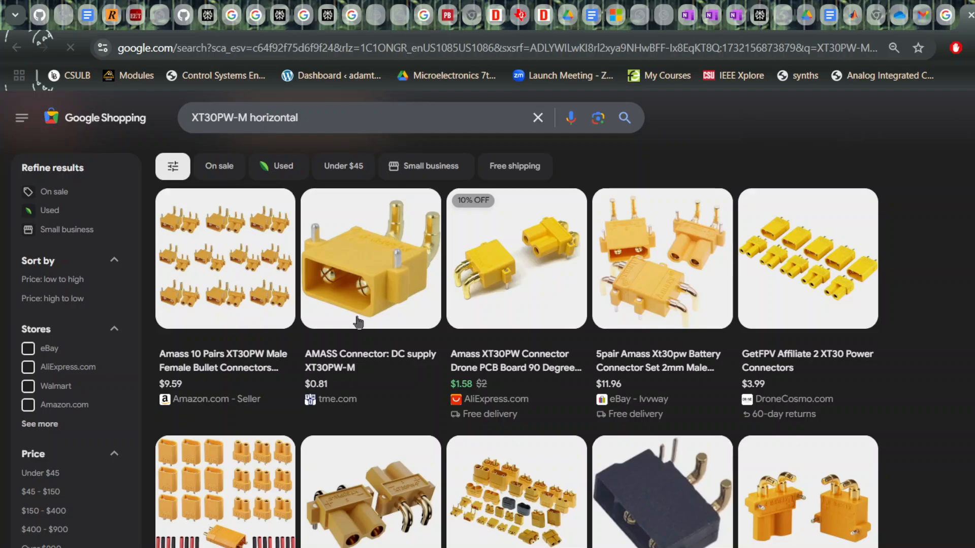
- Open the AMASS XT30PW-M connector's product page on tme.com and its English documentation PDF
mouse_move(366, 361)
click(339, 350)
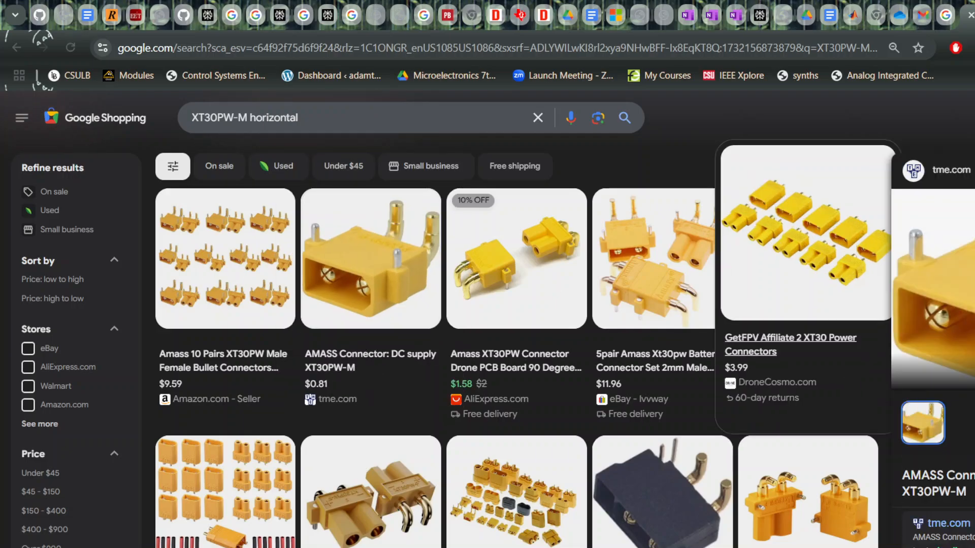
click(937, 527)
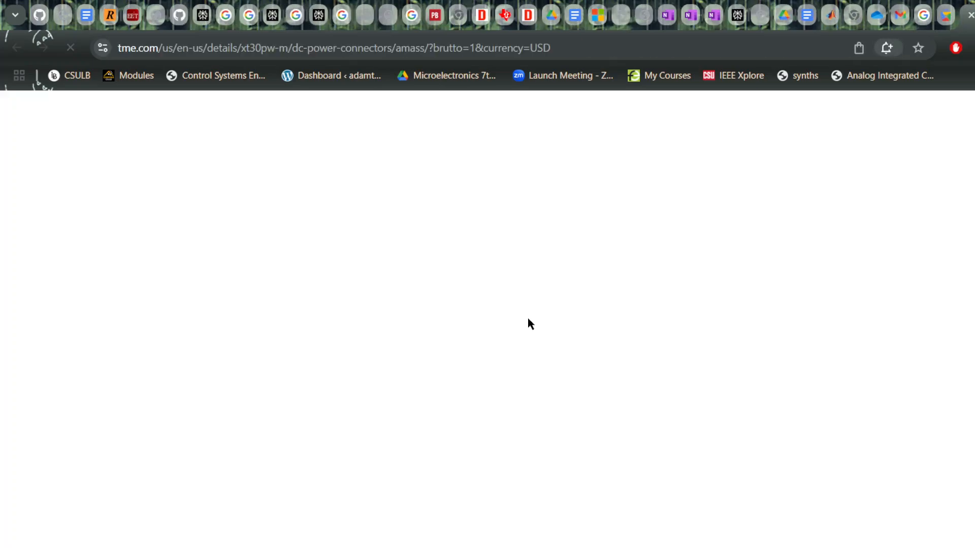
scroll(474, 297, down, 2)
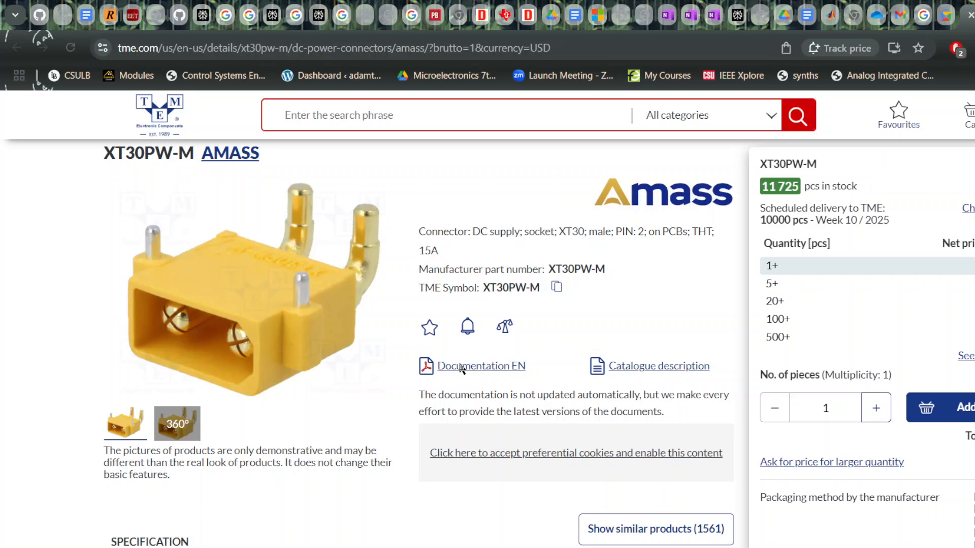
click(459, 366)
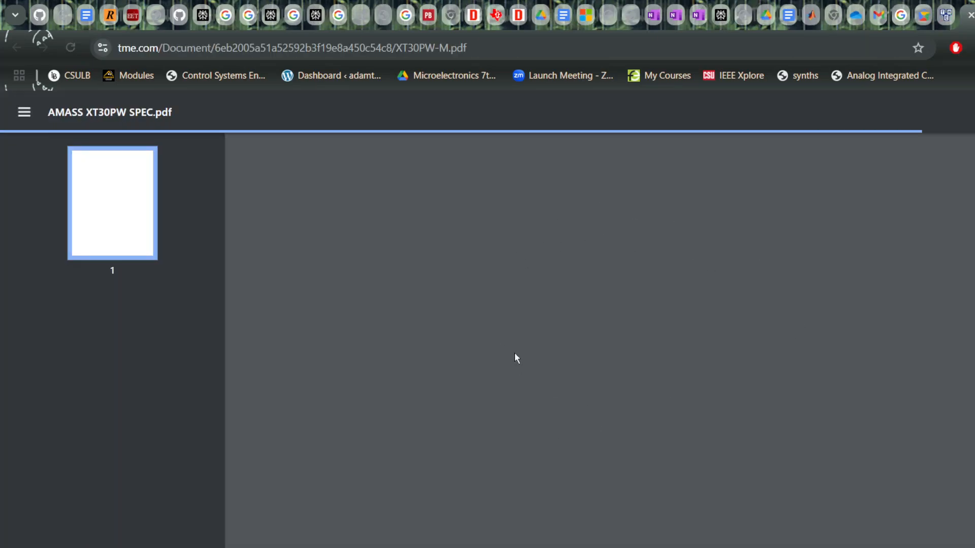
- Examine the dimension drawing, mounting-hole layout and material and parameter table in the XT30PW-M datasheet
scroll(753, 343, down, 3)
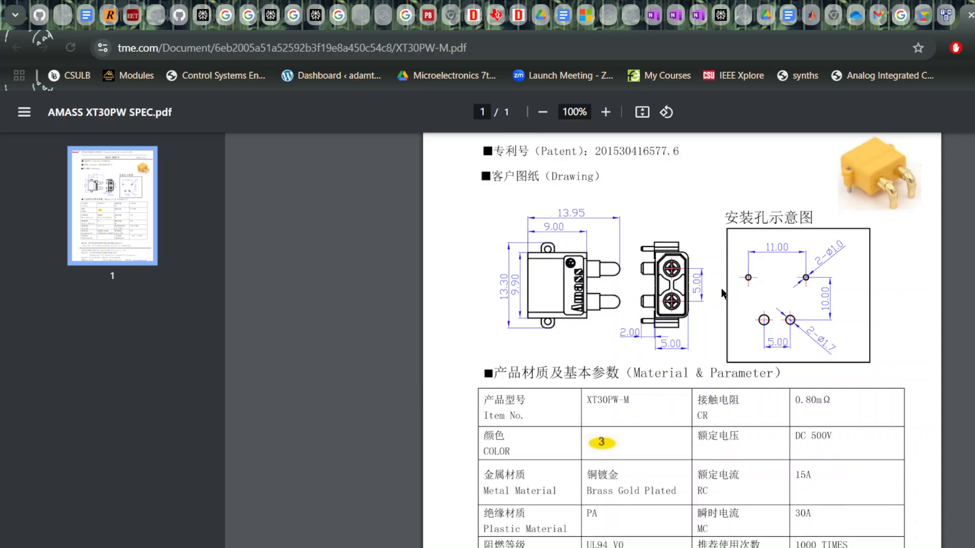
scroll(721, 288, up, 3)
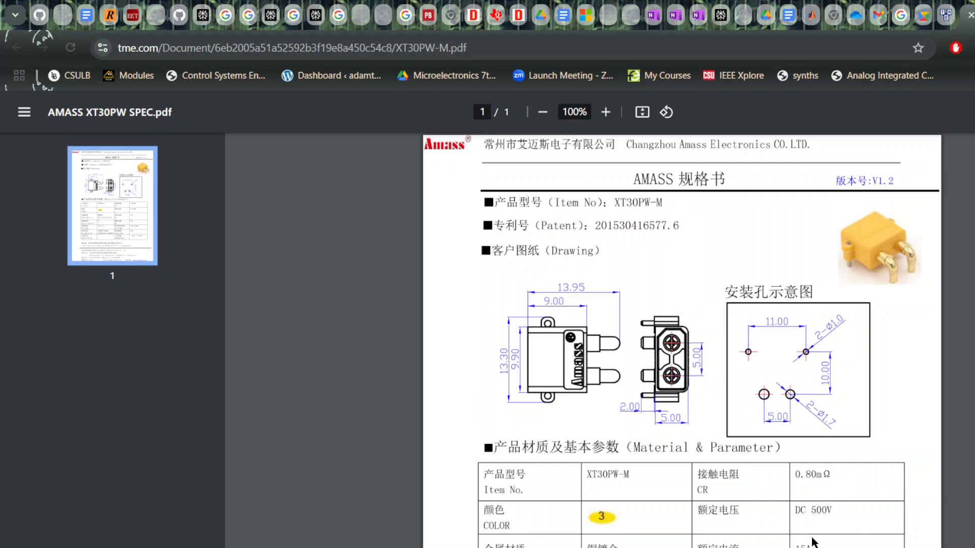
scroll(837, 335, down, 3)
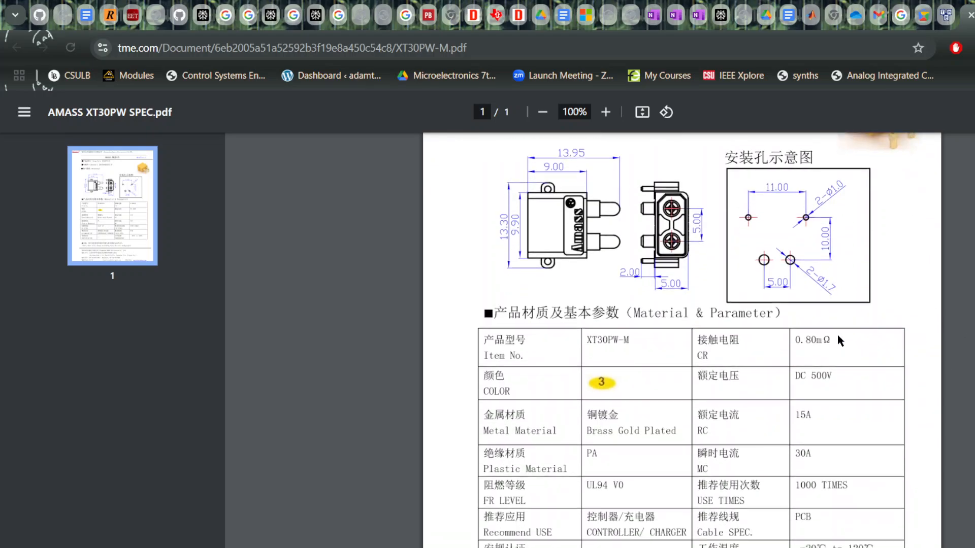
scroll(838, 339, down, 2)
scroll(837, 339, up, 5)
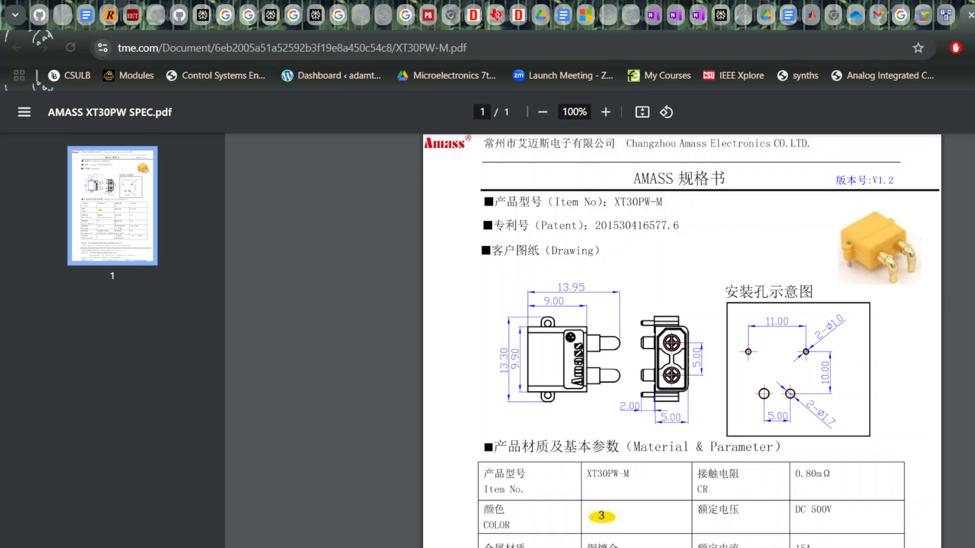
- Switch to Altium Designer, search Schematic-Lib-PhilsLab.SchLib for xt30, and place the XT30U-F connector in the empty area below the motor circuits
key(alt+Tab)
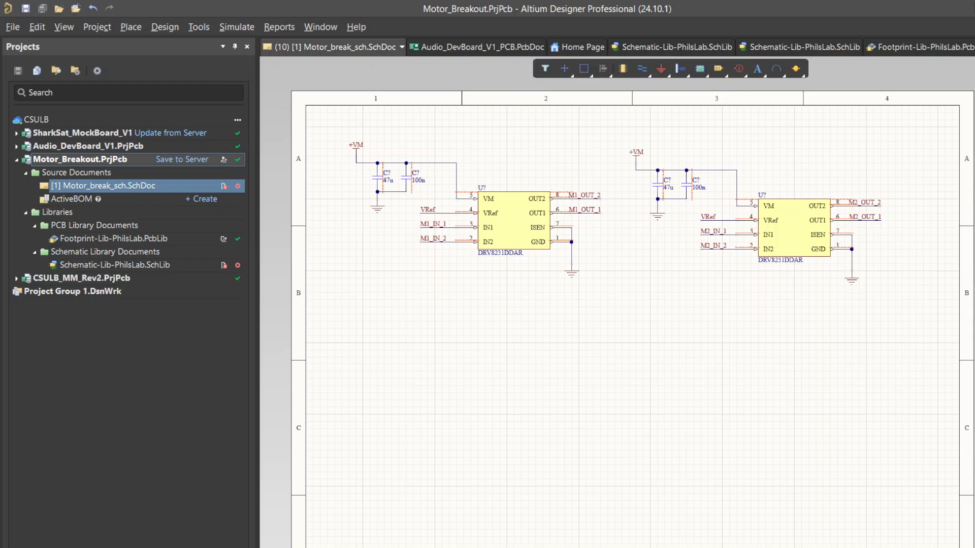
key(p)
key(p)
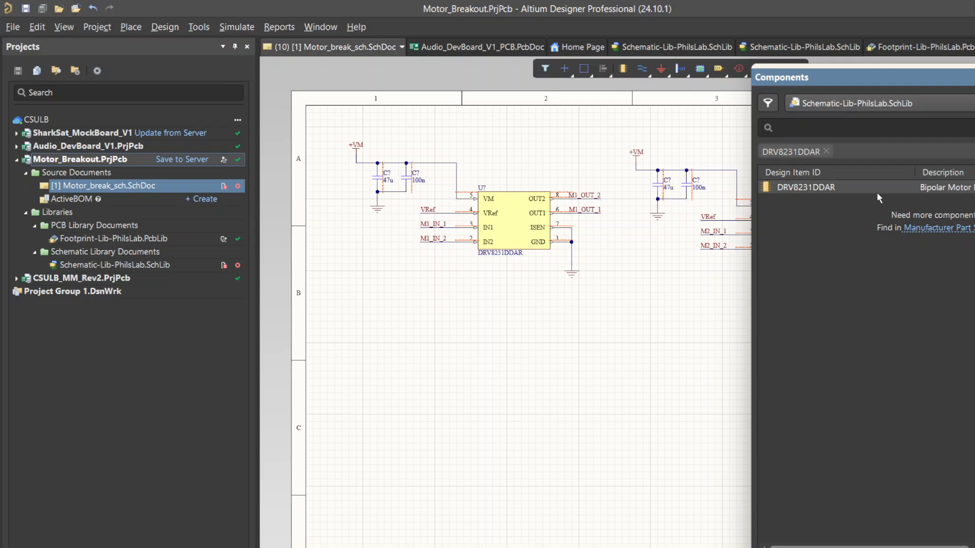
text(xt30)
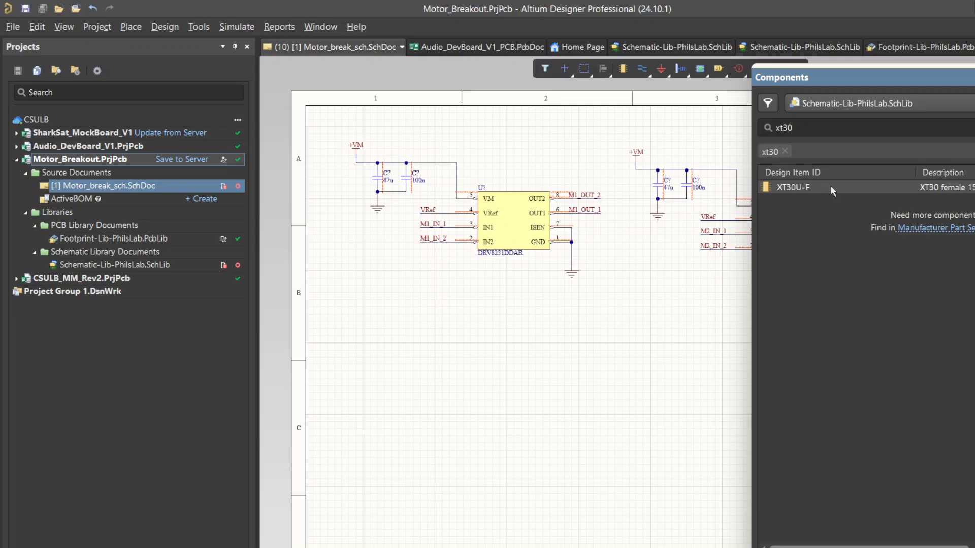
click(831, 187)
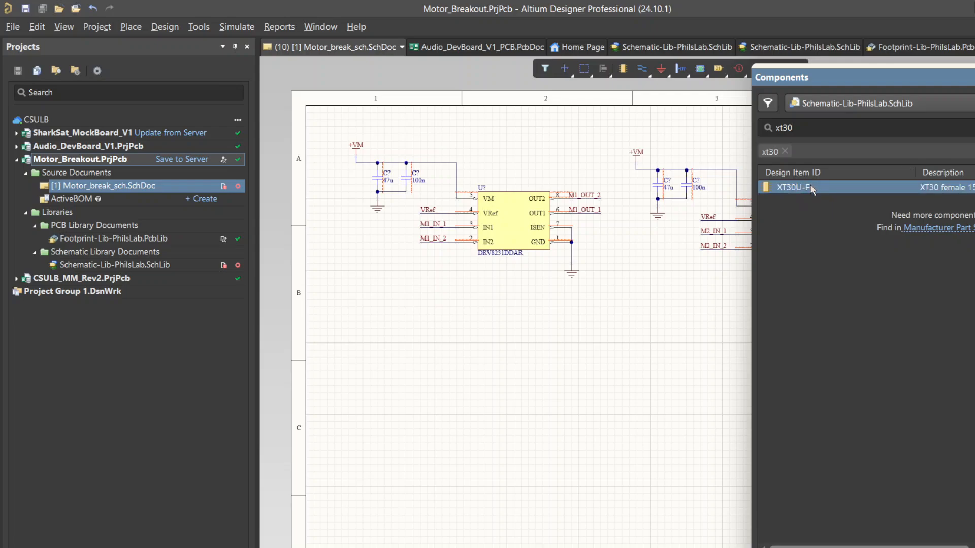
drag(802, 196, 532, 420)
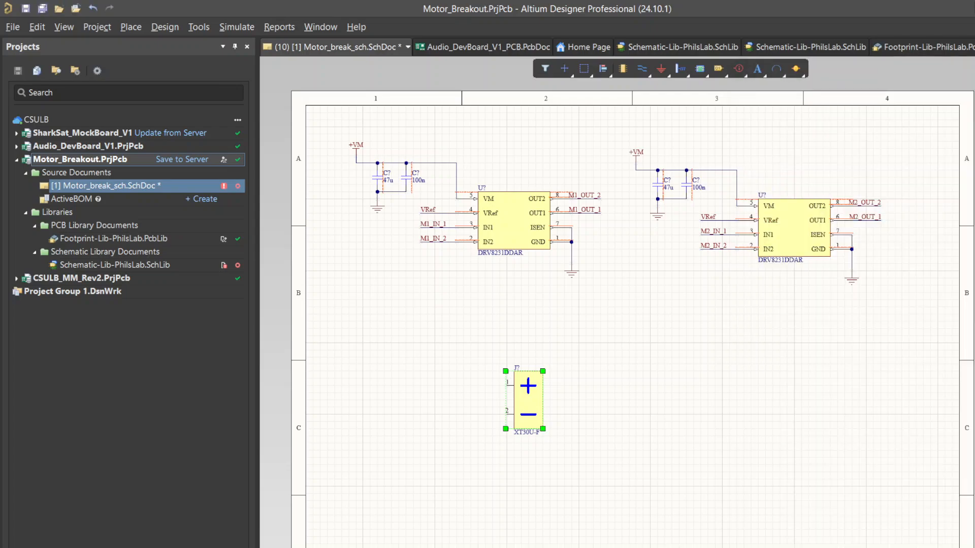
- Open the XT30U-F connector's properties, compare its footprint preview in 2D and 3D, and deselect the part
double_click(526, 406)
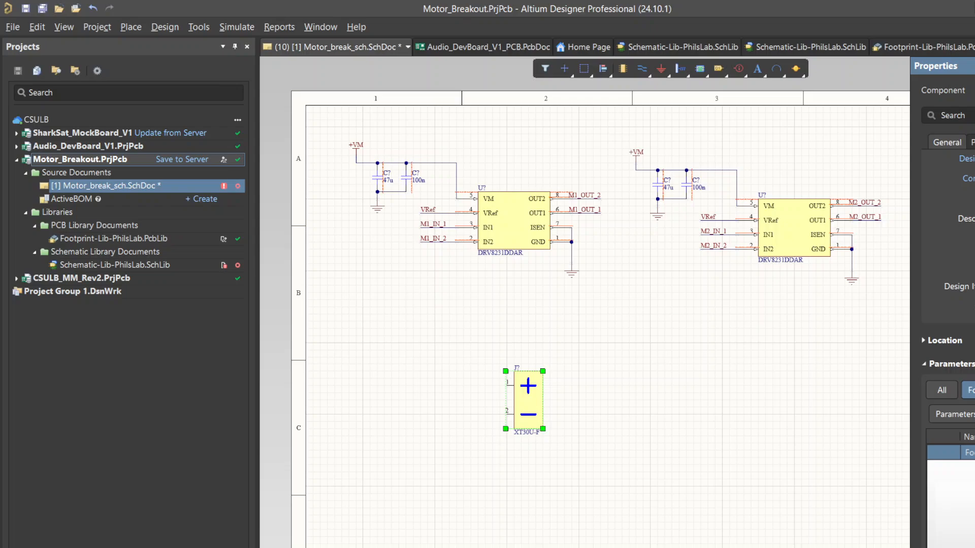
scroll(946, 355, down, 4)
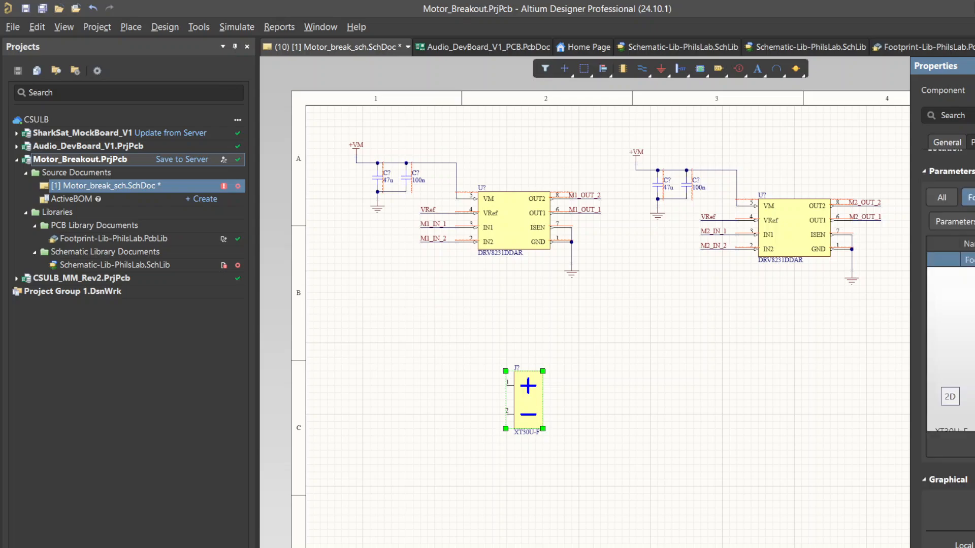
click(950, 396)
click(950, 397)
click(947, 396)
click(946, 392)
click(956, 392)
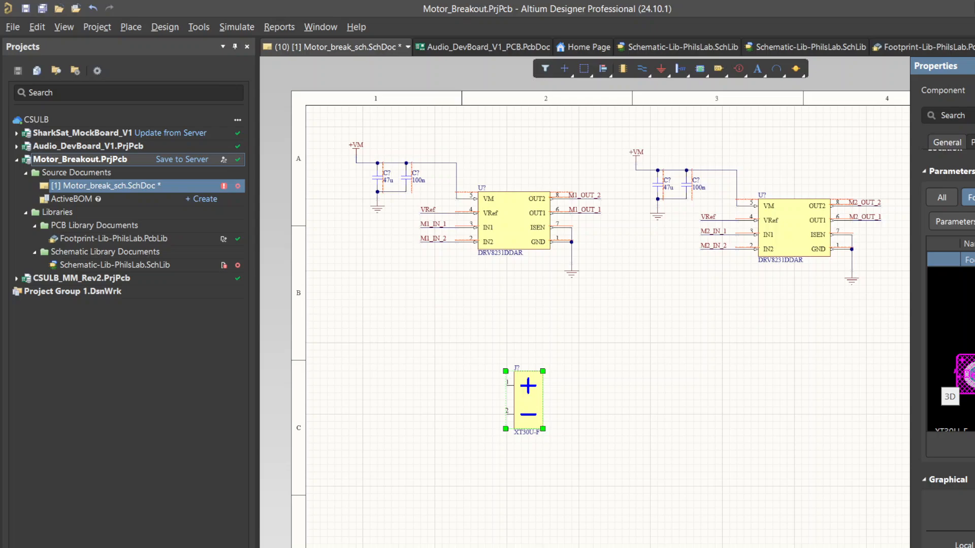
click(949, 396)
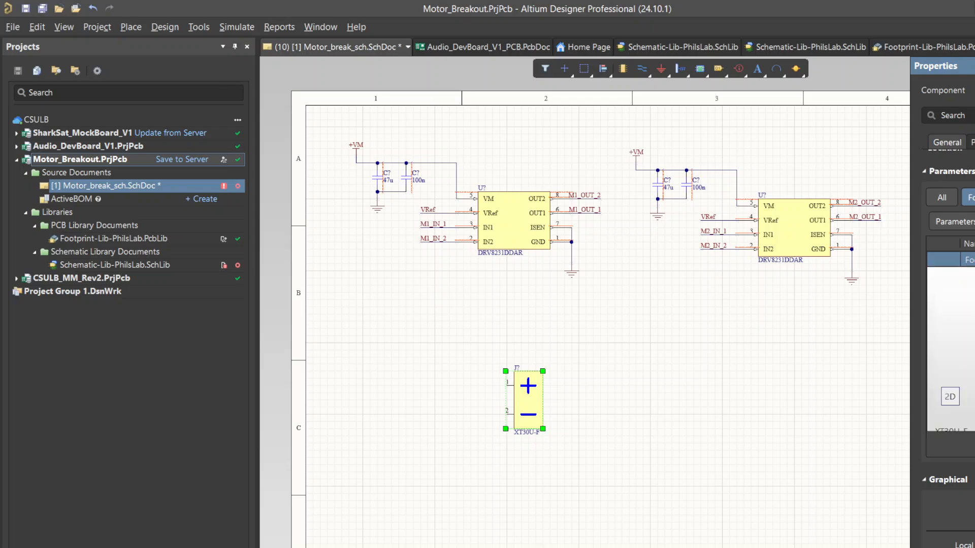
click(949, 396)
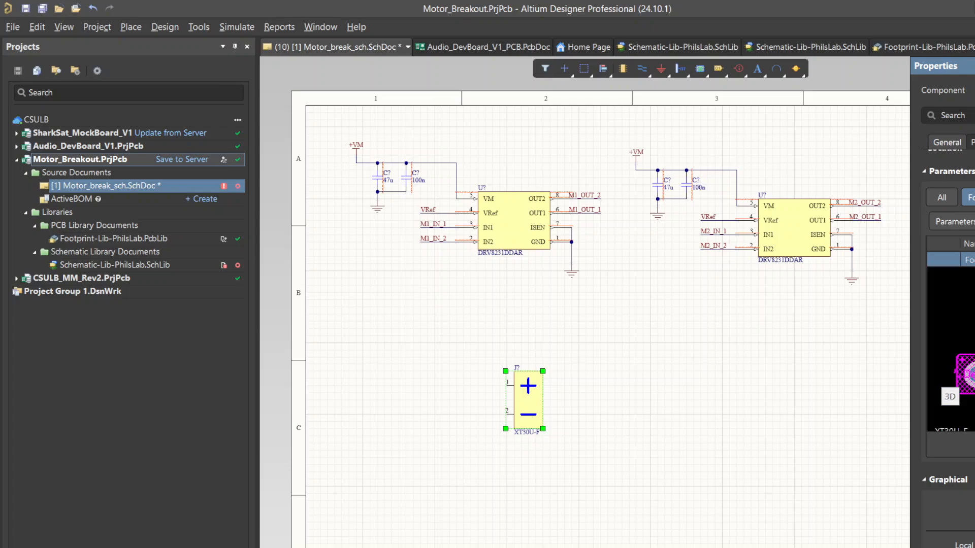
click(950, 398)
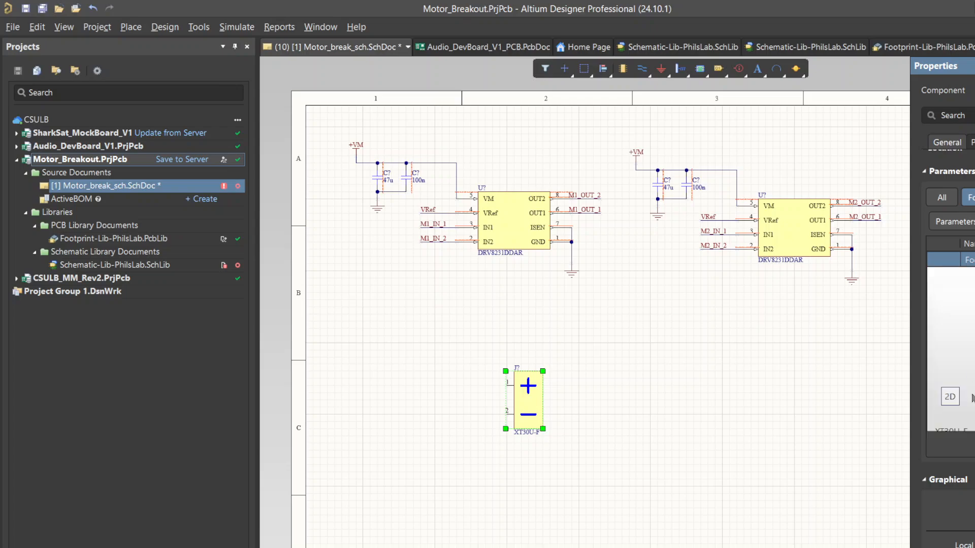
click(951, 401)
click(560, 404)
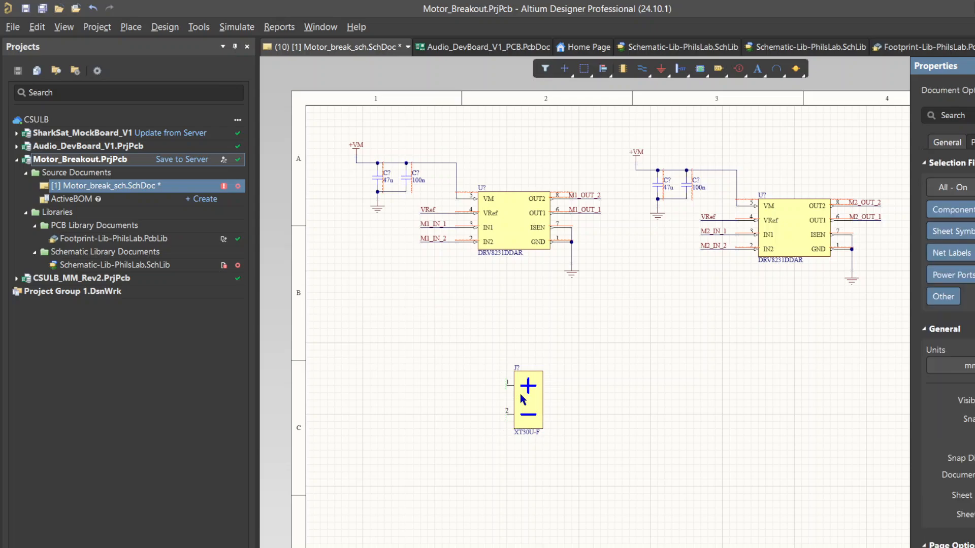
- Move the XT30U-F connector below the motor 1 circuit and mirror it horizontally so its pins face right
drag(507, 385, 476, 373)
key(space)
key(space)
key(space)
key(space)
key(x)
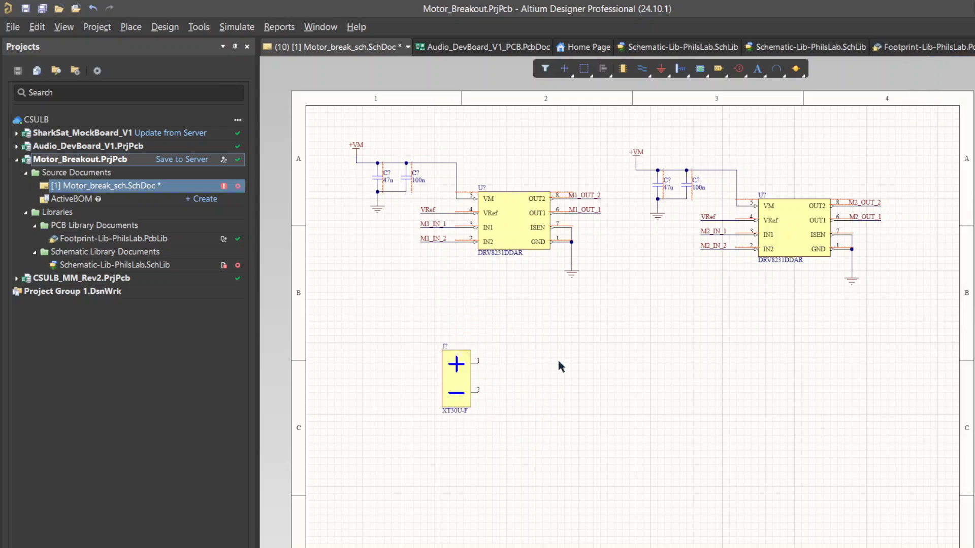
- Check the XT30U-F connector's footprint preview in its properties and deselect the part
click(450, 370)
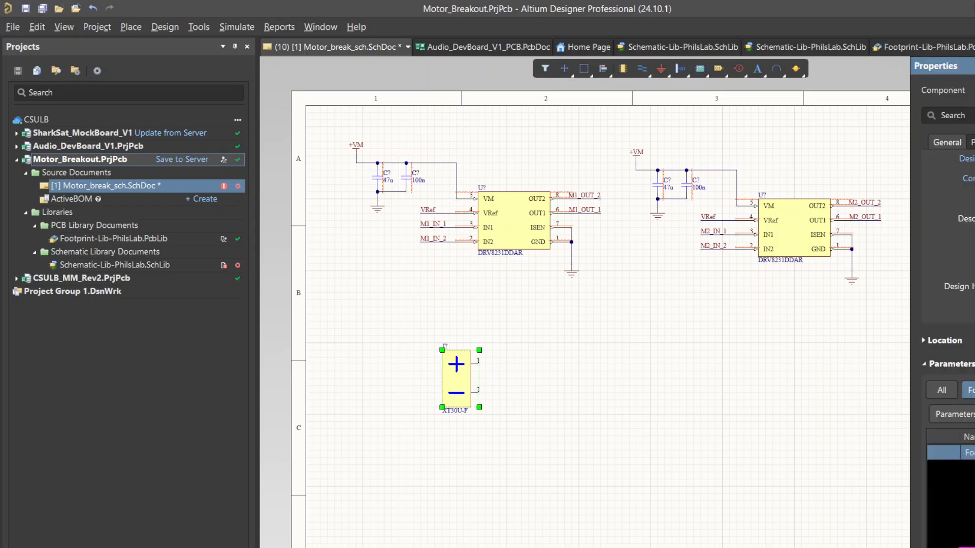
scroll(949, 305, down, 5)
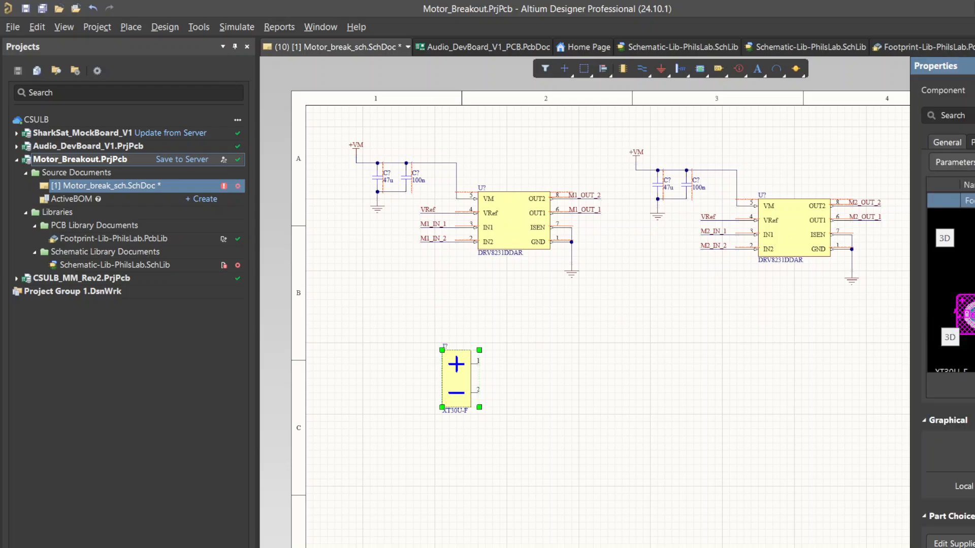
click(645, 389)
- Open Footprint-Lib-PhilsLab.PcbLib, add a new empty footprint to it and save the library
click(86, 242)
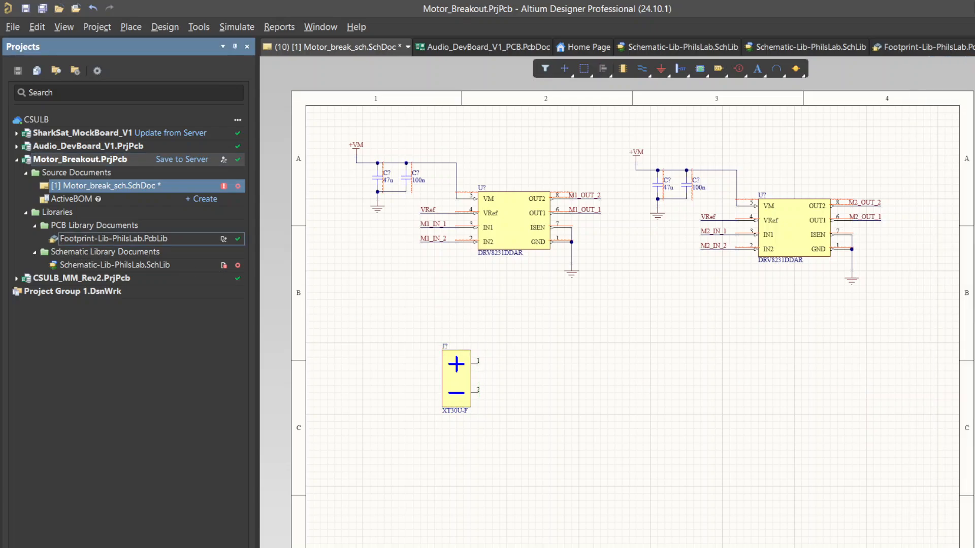
double_click(85, 243)
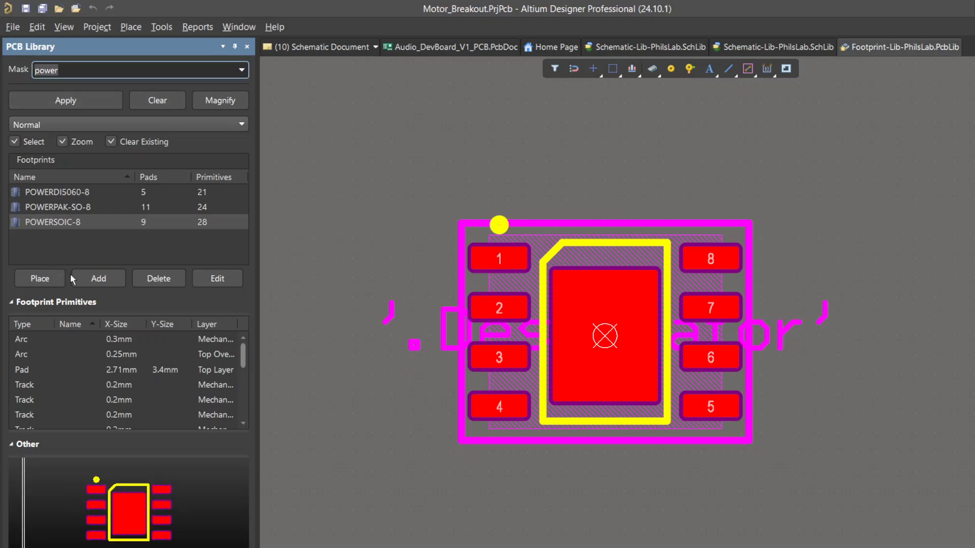
click(98, 278)
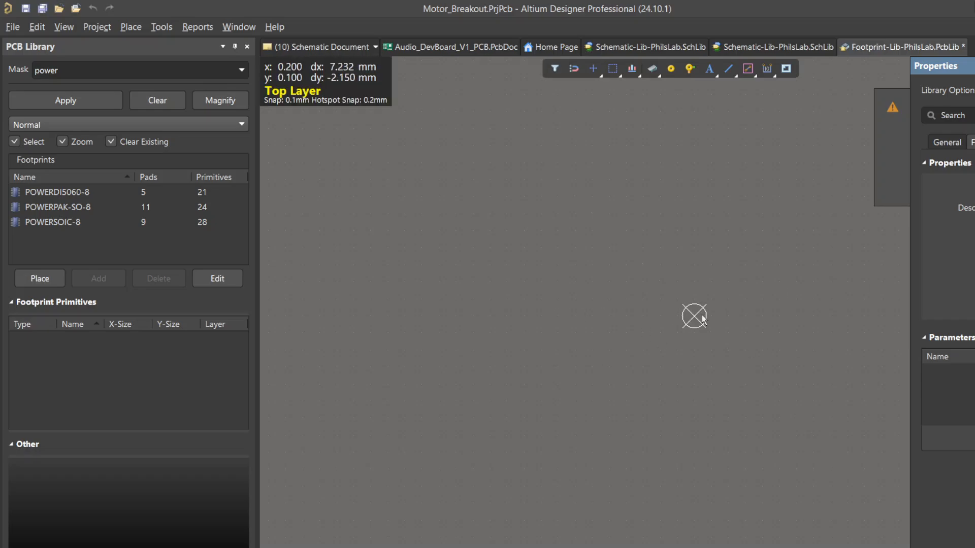
click(729, 305)
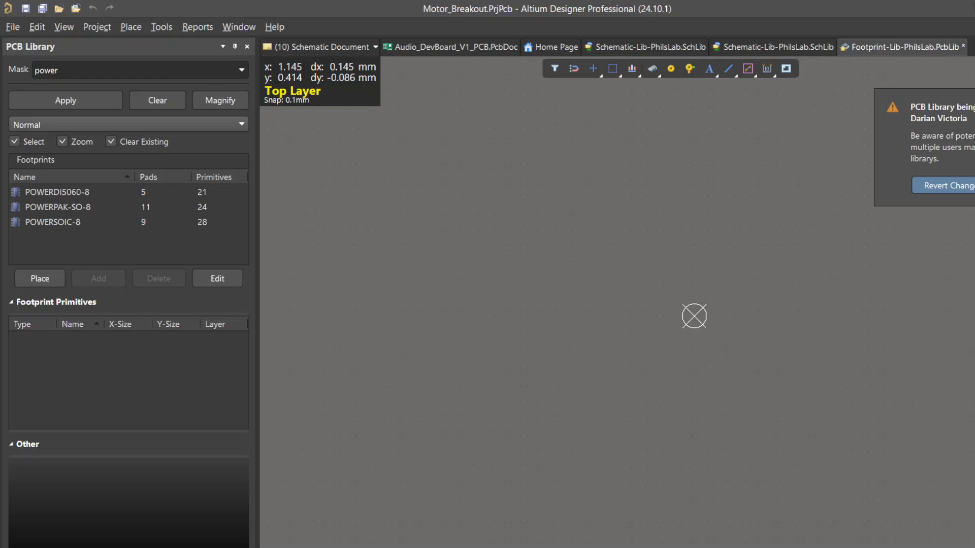
key(ctrl+s)
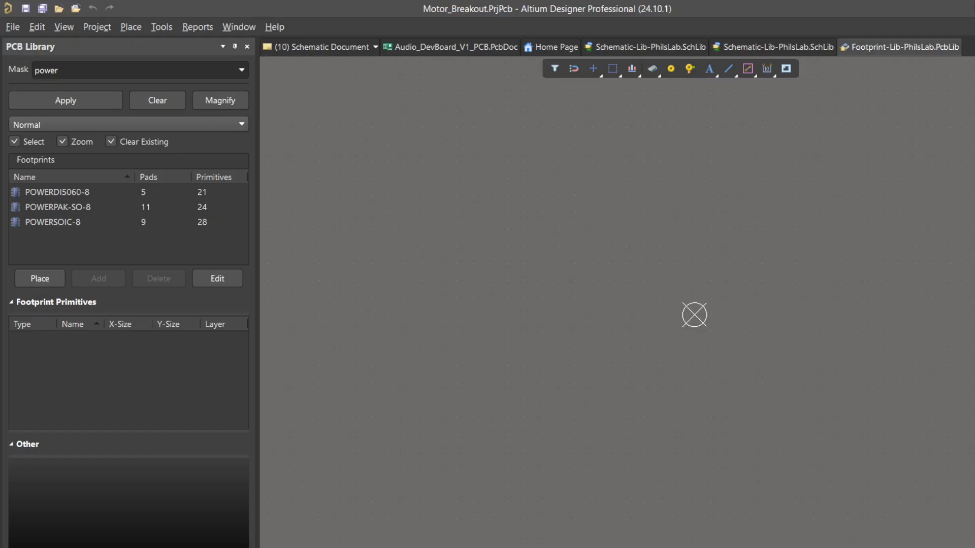
- Switch to the XT30PW-M datasheet in the browser and examine the mounting-hole layout, connector drawing and product photo closely
key(alt+Tab)
scroll(642, 349, down, 5)
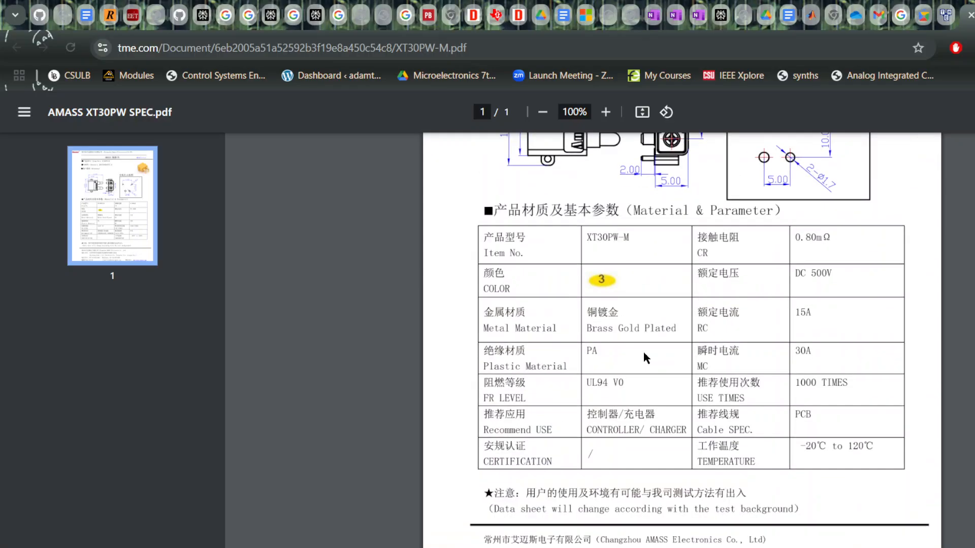
scroll(643, 349, up, 5)
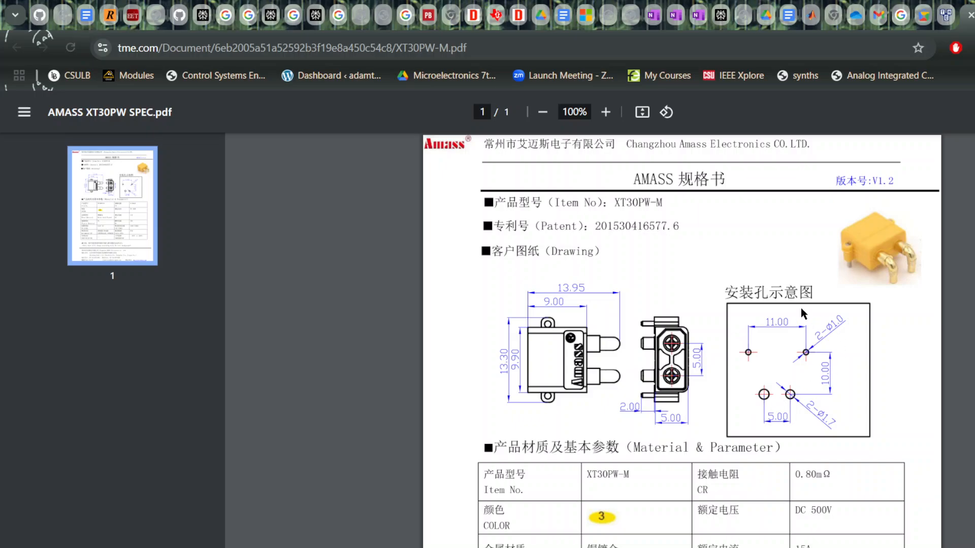
ctrl+scroll(810, 404, up, 5)
scroll(812, 395, right, 2)
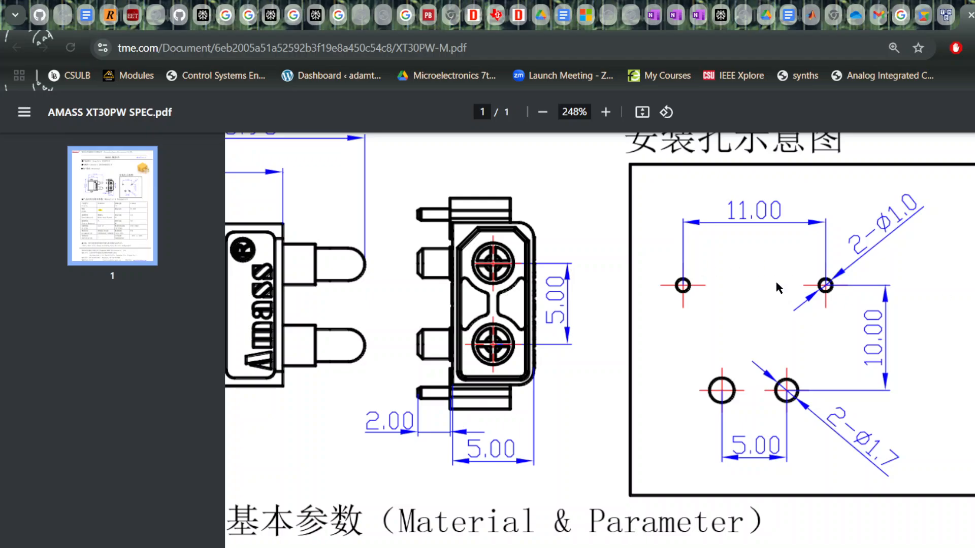
ctrl+scroll(791, 386, down, 3)
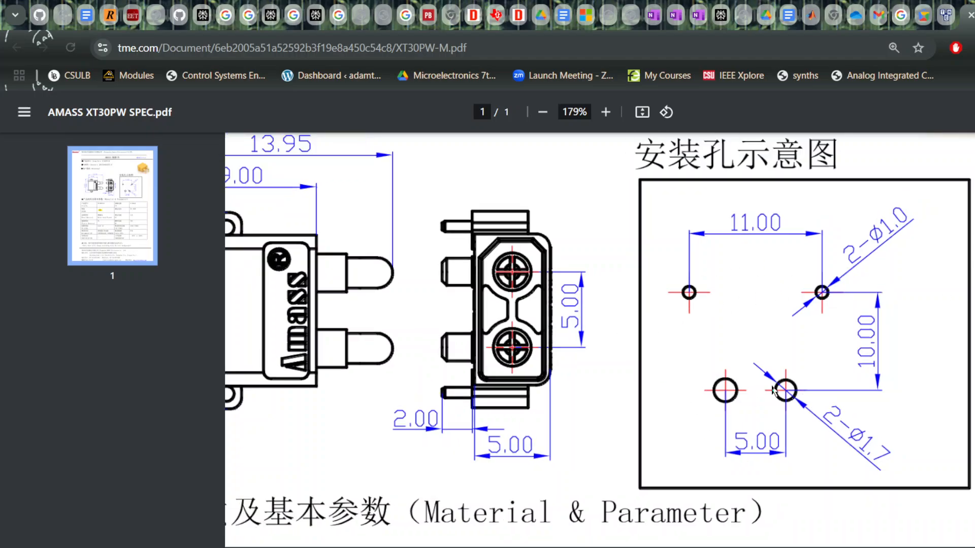
scroll(749, 297, up, 3)
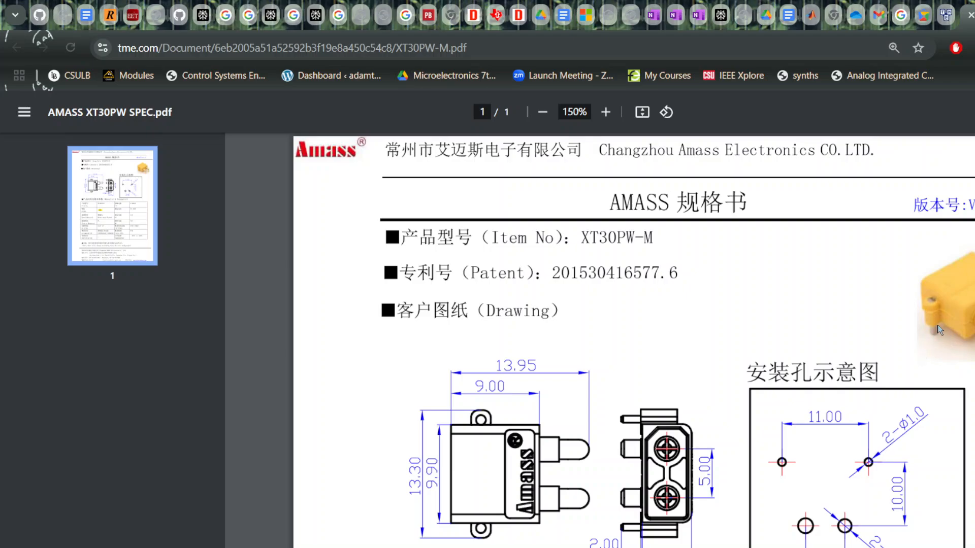
ctrl+scroll(938, 329, up, 3)
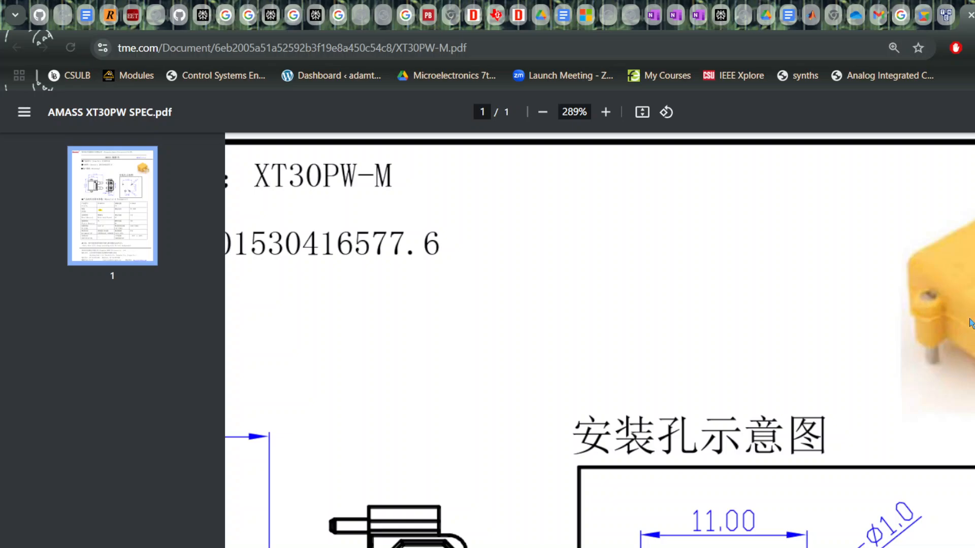
ctrl+scroll(932, 361, down, 3)
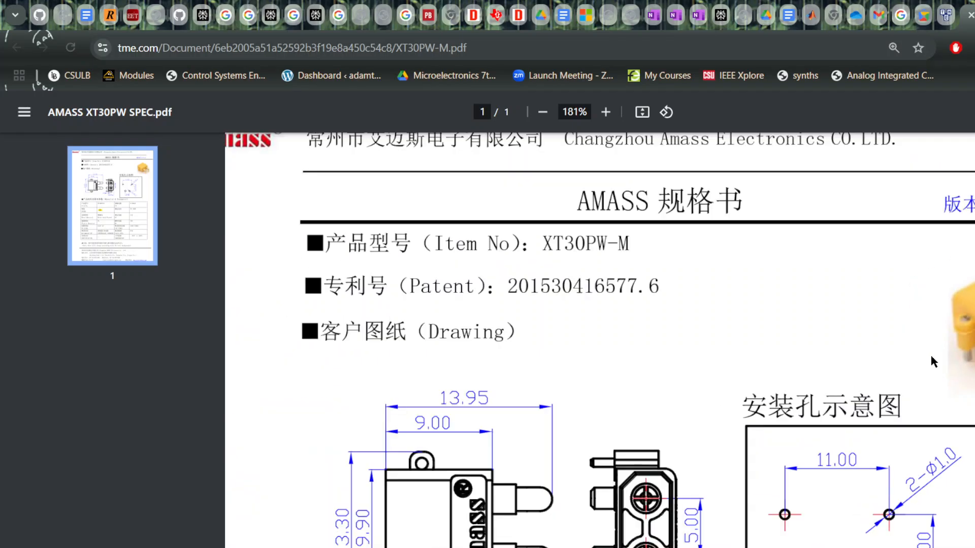
scroll(892, 322, down, 1)
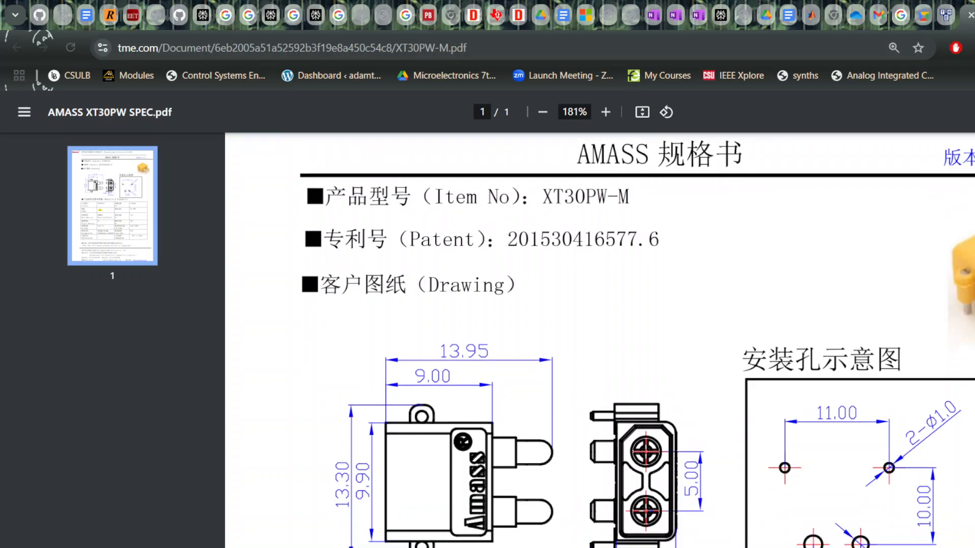
ctrl+scroll(733, 283, down, 2)
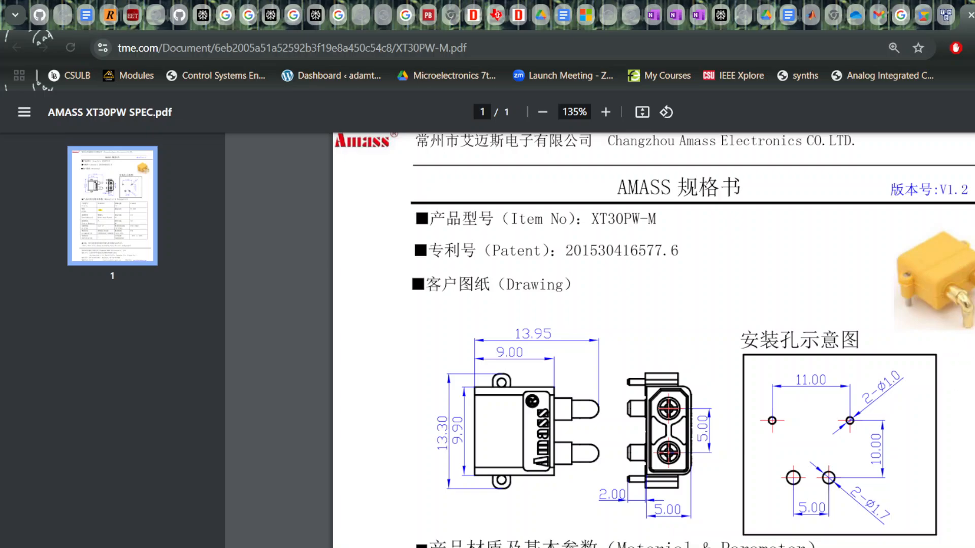
scroll(586, 345, down, 2)
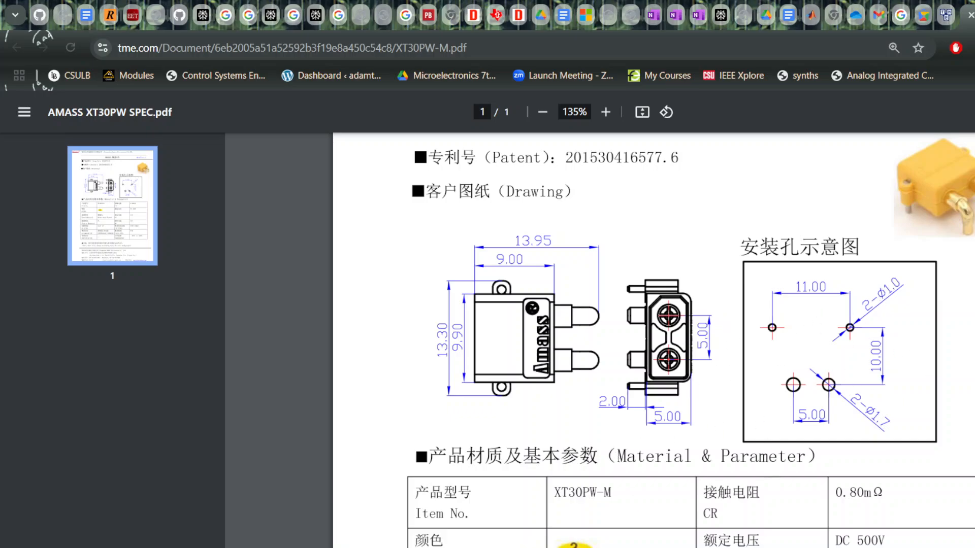
click(624, 547)
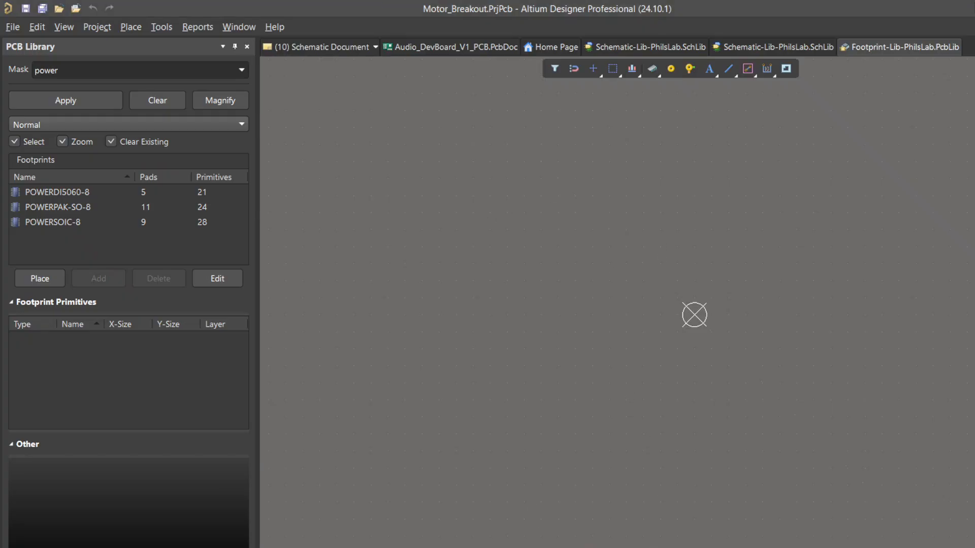
key(alt+Tab)
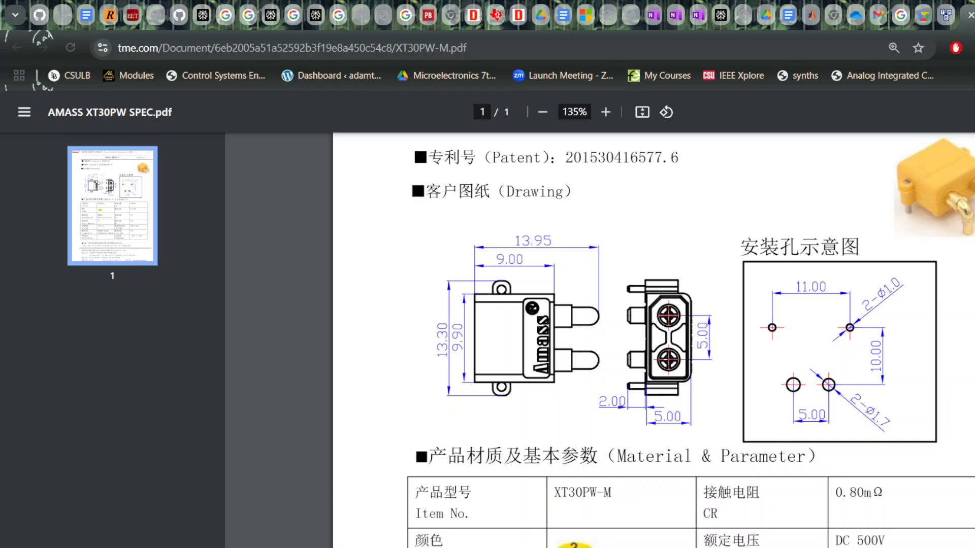
- Switch to Altium Designer, set the snap grid to 2.5 mm and place a single pad at the new footprint's origin
key(alt+Tab)
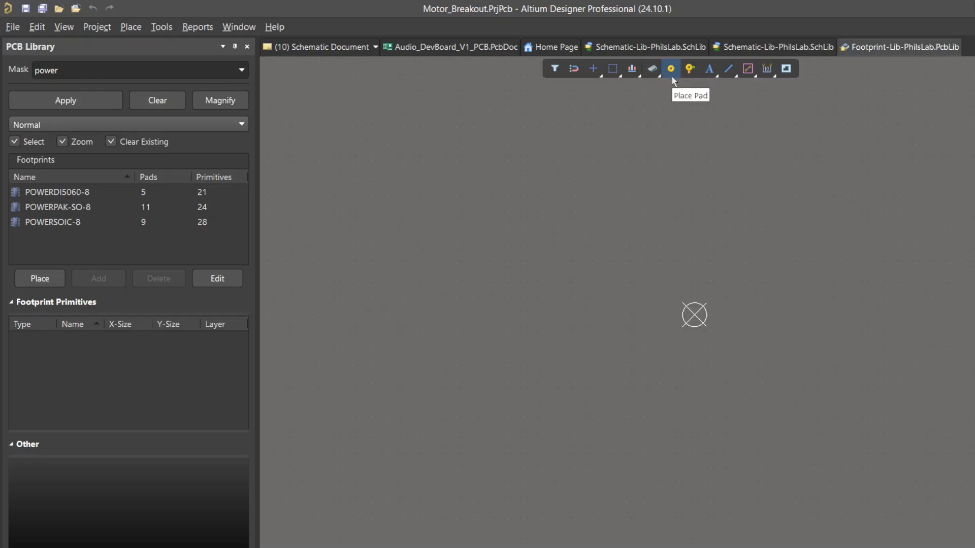
click(672, 69)
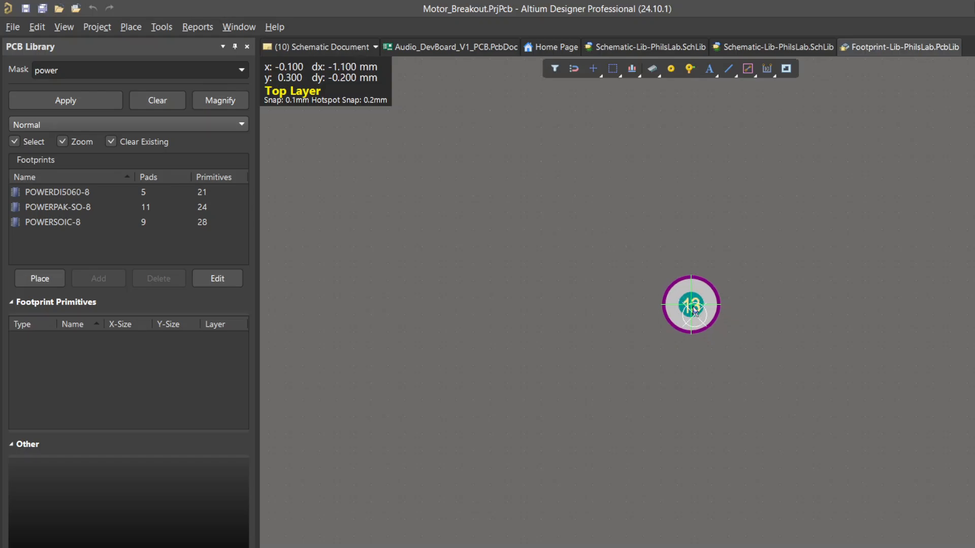
key(g)
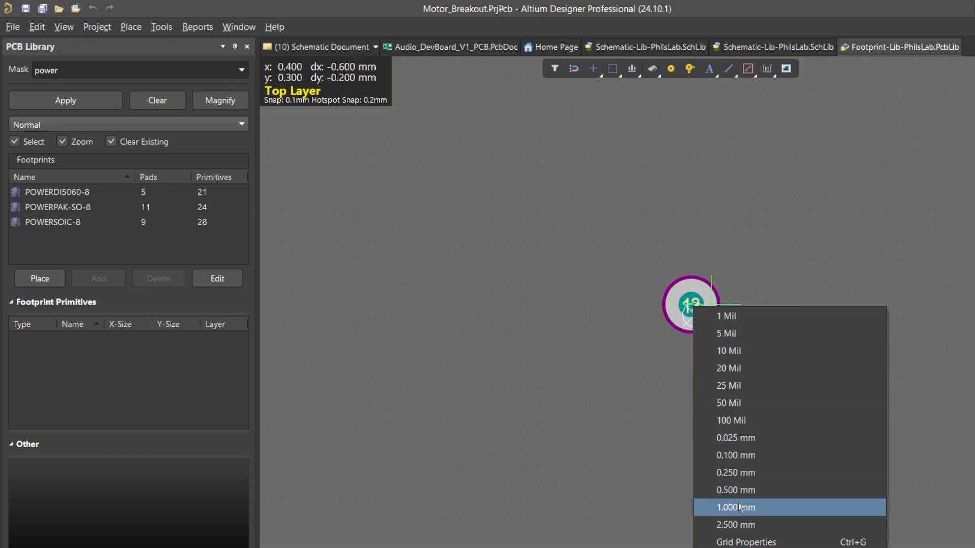
click(739, 525)
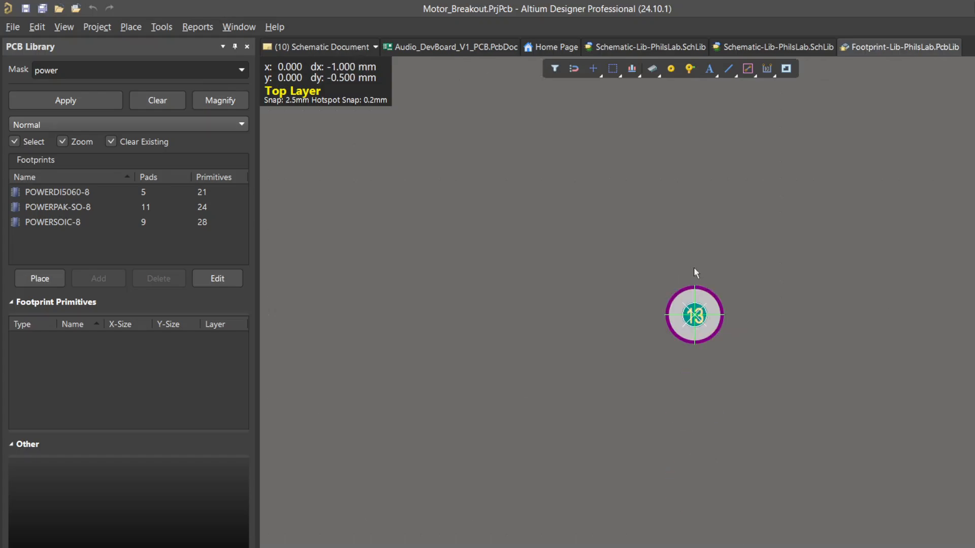
click(695, 316)
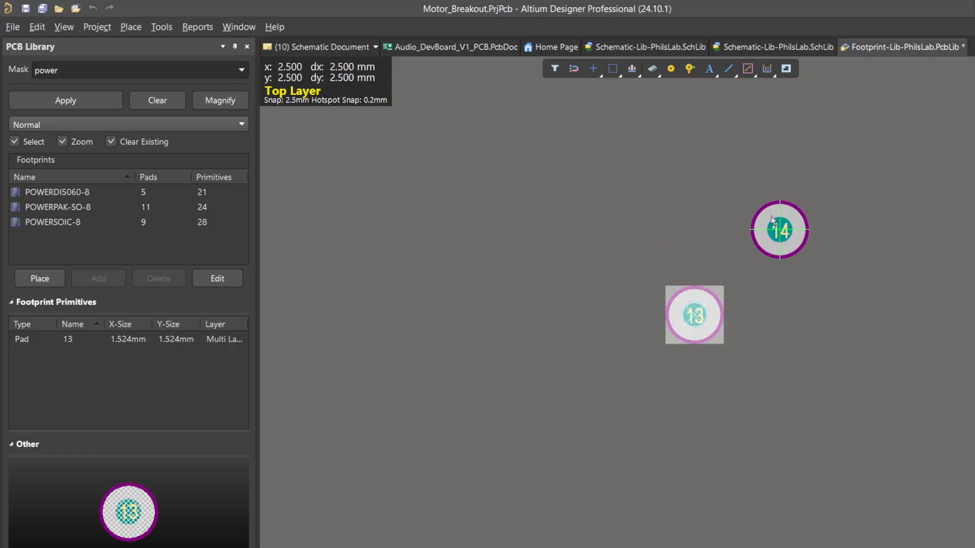
right_click(782, 243)
click(834, 301)
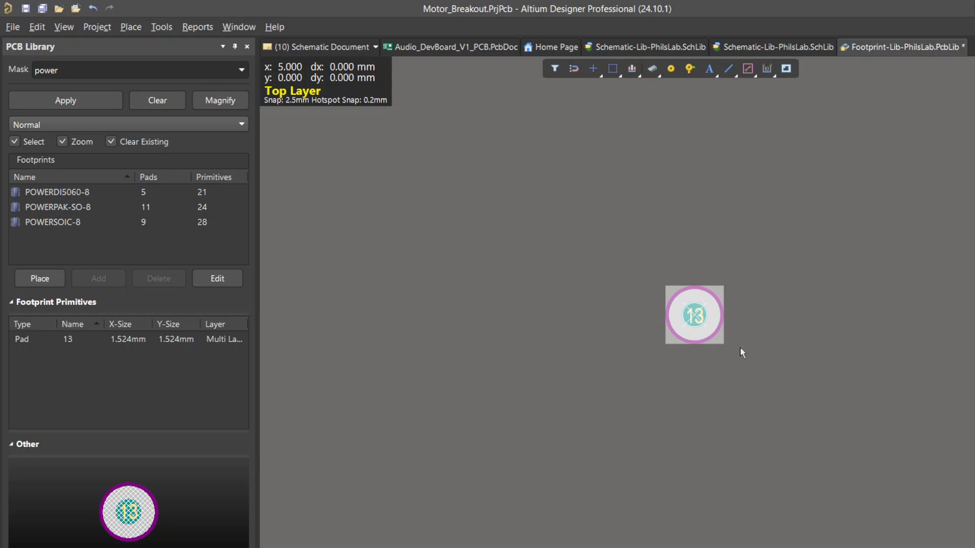
click(730, 405)
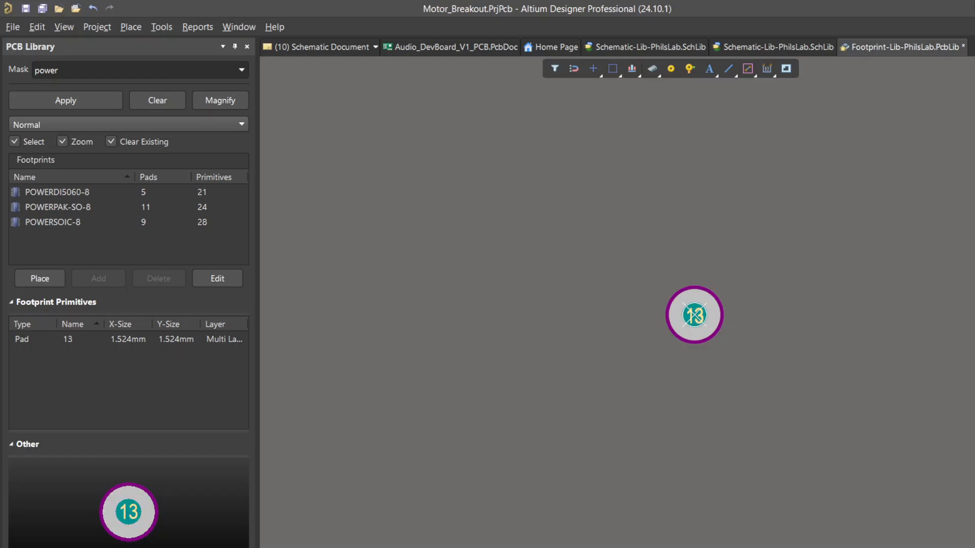
- Return to the XT30PW-M datasheet and check the hole diameters, hole spacing and material and parameter table against the placed pad
key(alt+Tab)
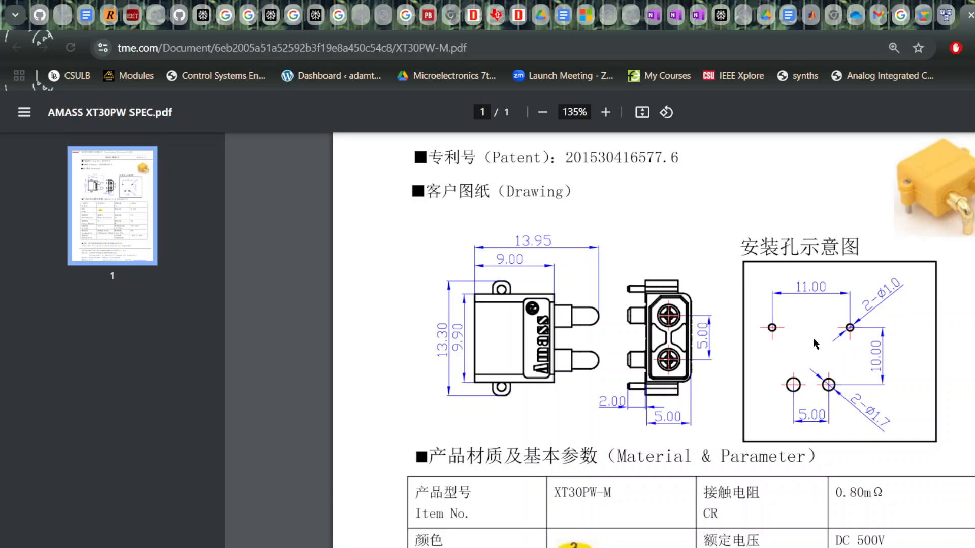
key(alt+Tab)
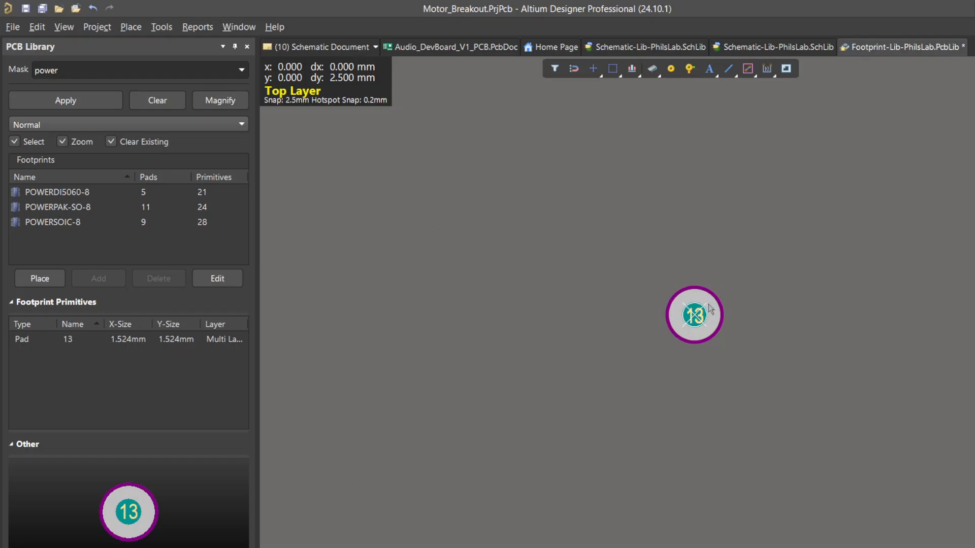
click(816, 286)
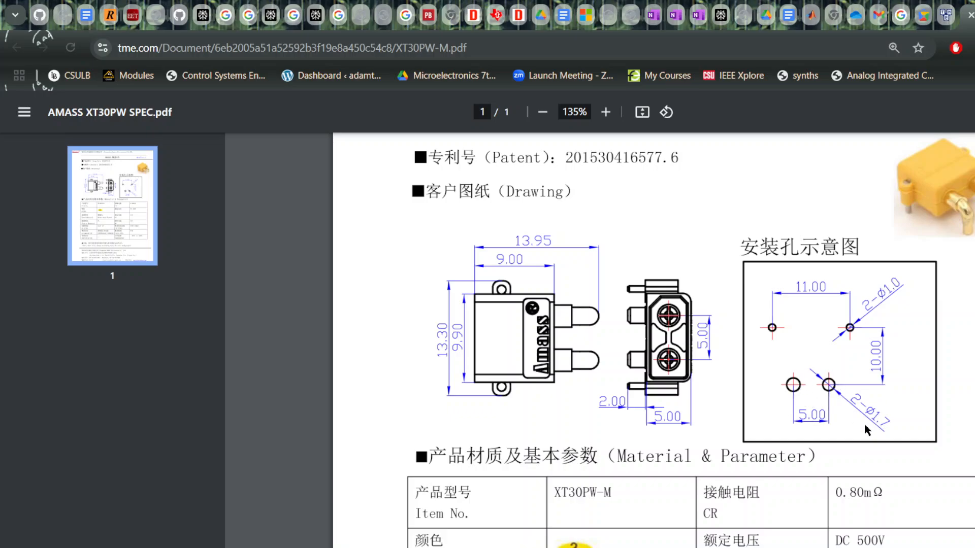
scroll(866, 427, down, 3)
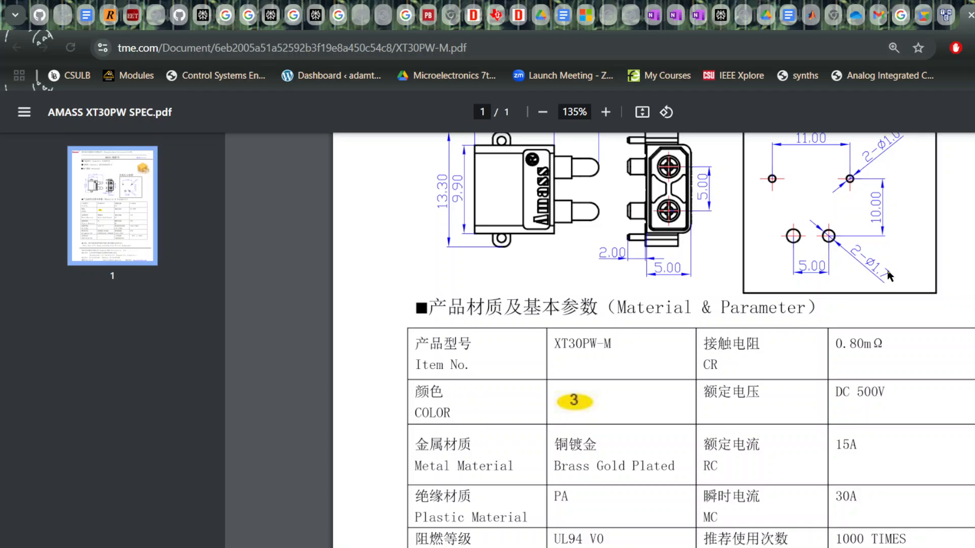
scroll(840, 261, up, 5)
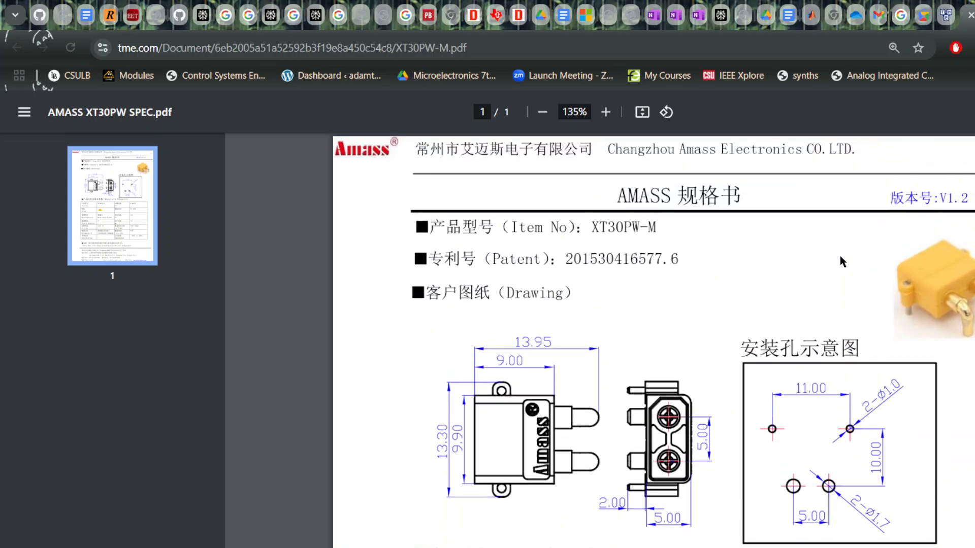
scroll(548, 445, down, 2)
scroll(742, 459, down, 8)
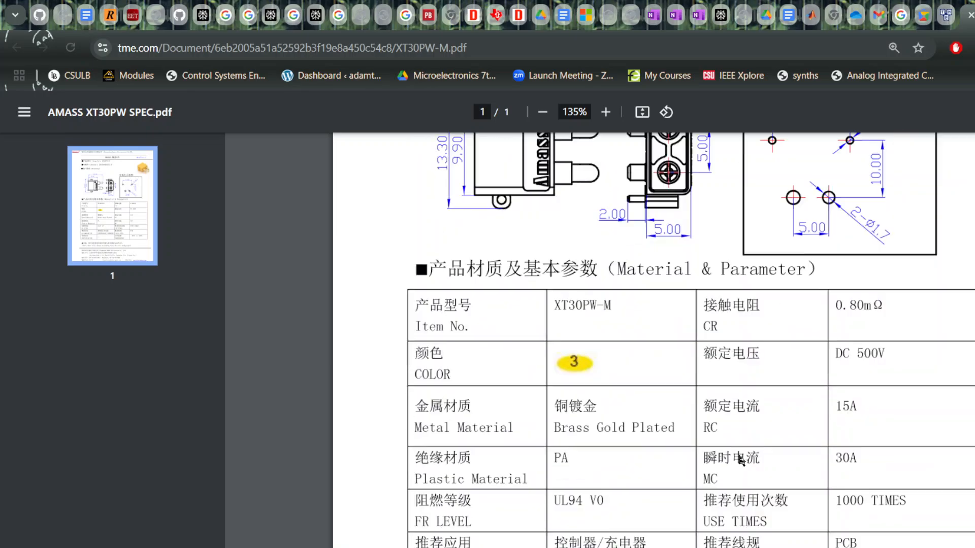
scroll(964, 387, down, 1)
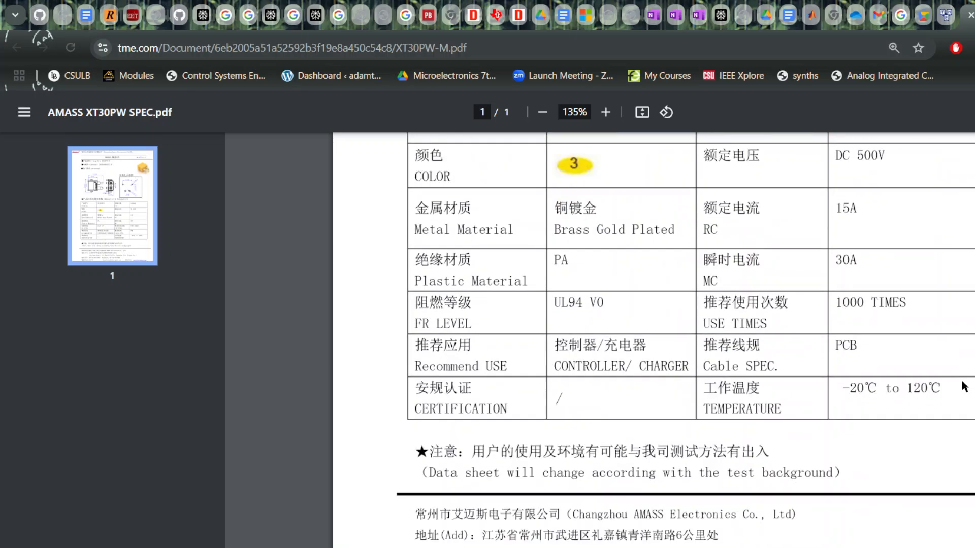
scroll(679, 350, up, 4)
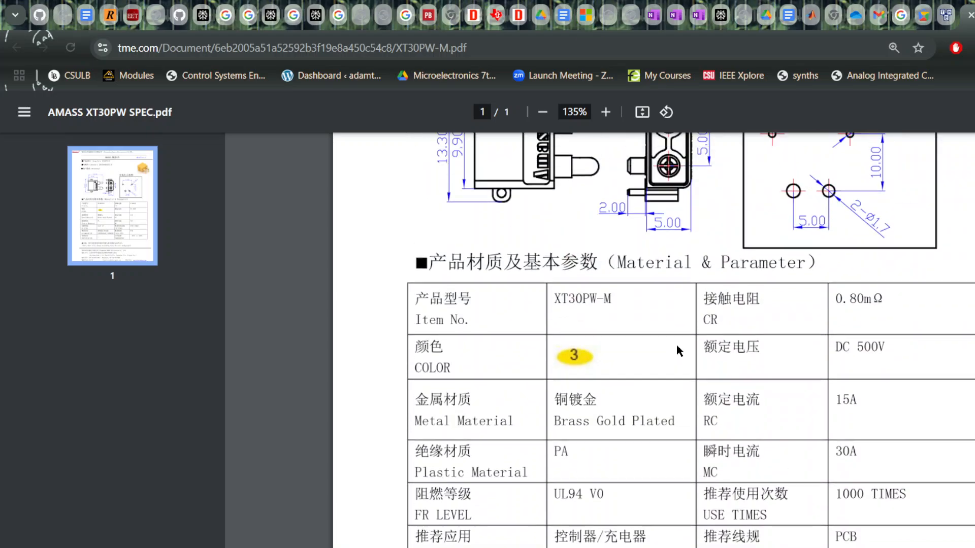
scroll(677, 349, up, 5)
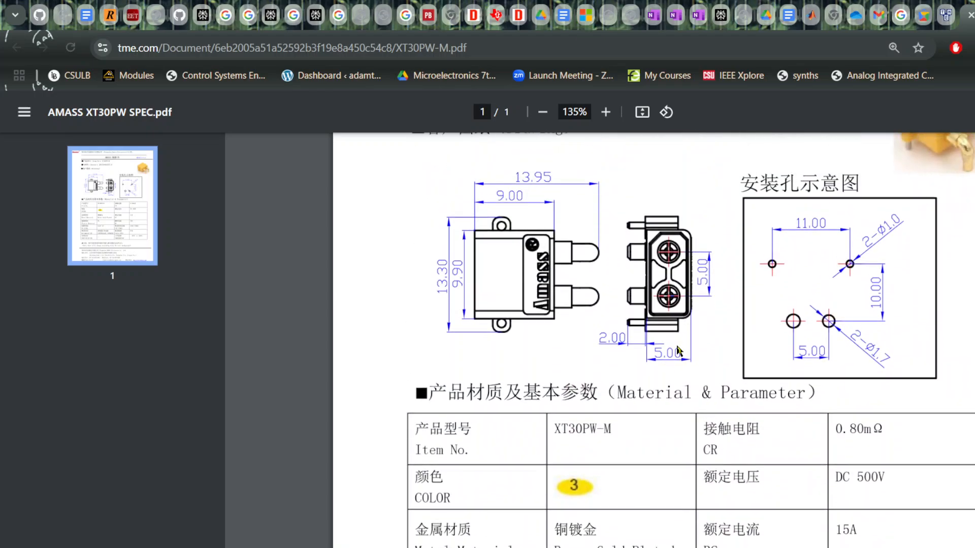
- Examine the XT30PW-M datasheet's connector drawing, mounting-hole diameters and spacing, and the material and parameter table
scroll(678, 350, up, 1)
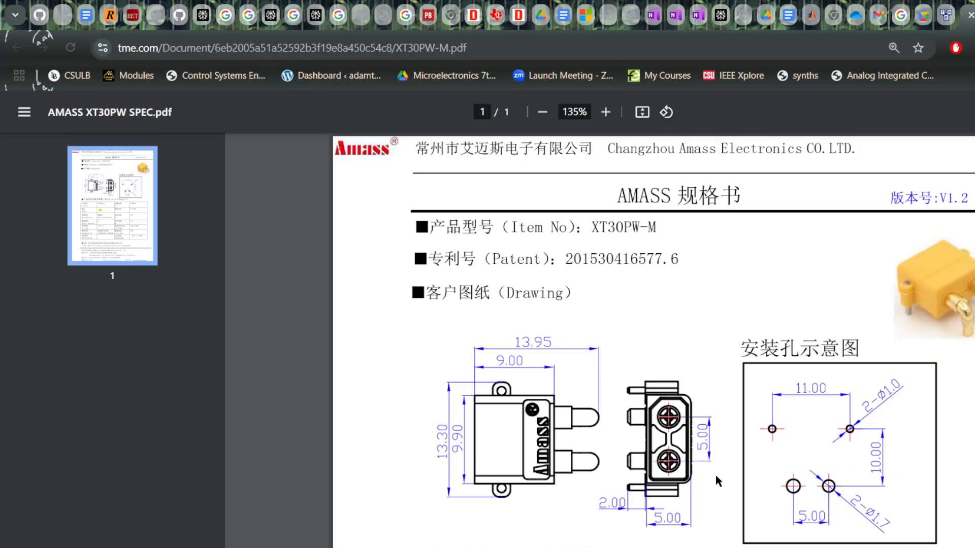
scroll(714, 475, down, 3)
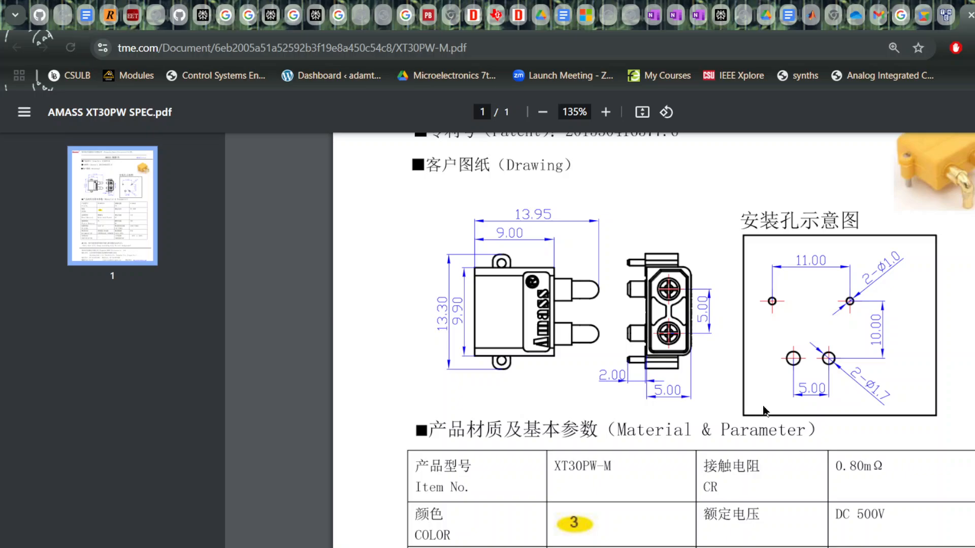
scroll(764, 409, up, 1)
scroll(764, 409, down, 9)
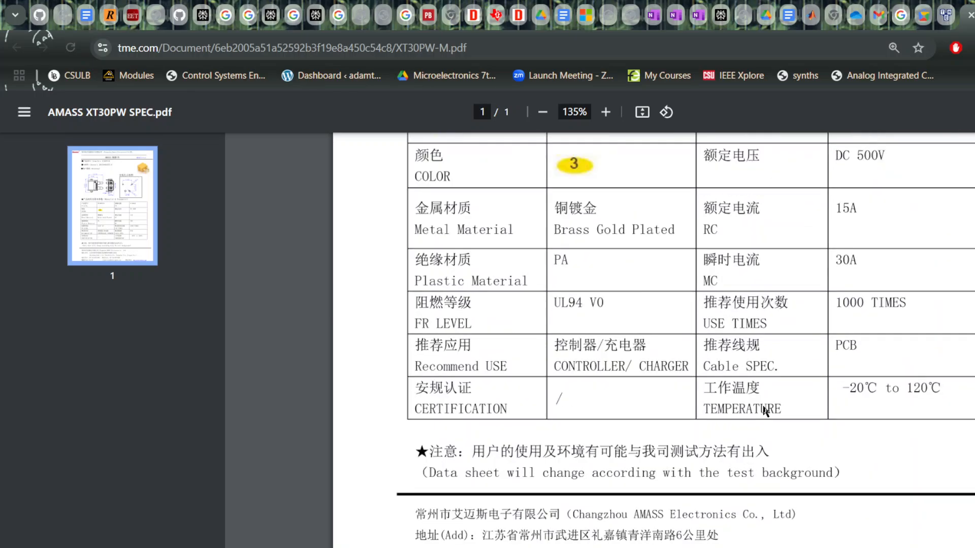
scroll(386, 304, up, 8)
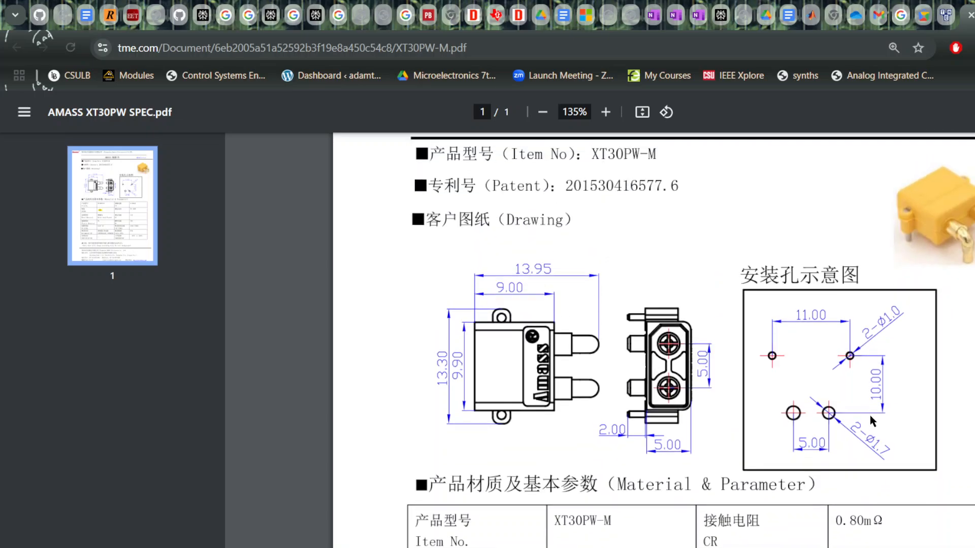
scroll(683, 307, up, 2)
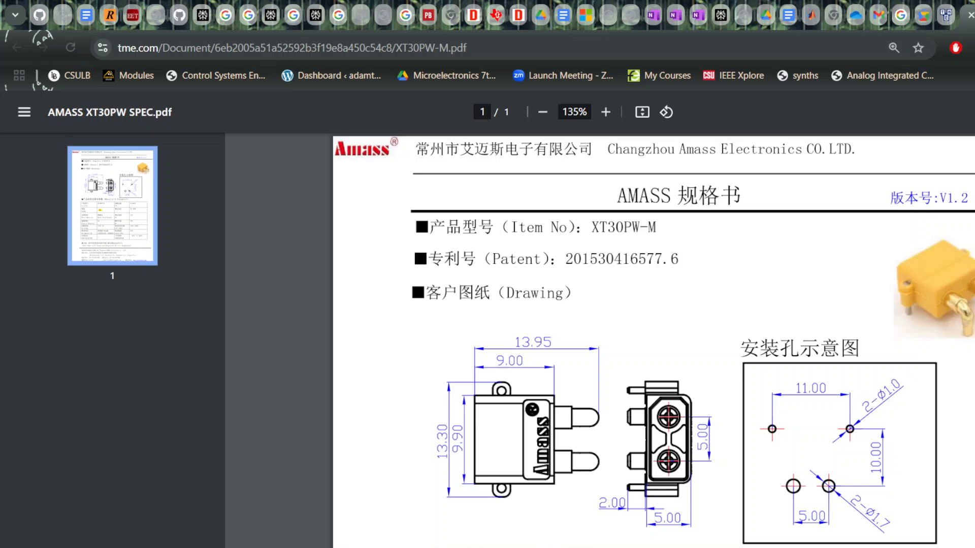
- Switch to Altium Designer, inspect the hole settings of the pad at the origin and compare them with the datasheet's hole dimensions
key(alt+Tab)
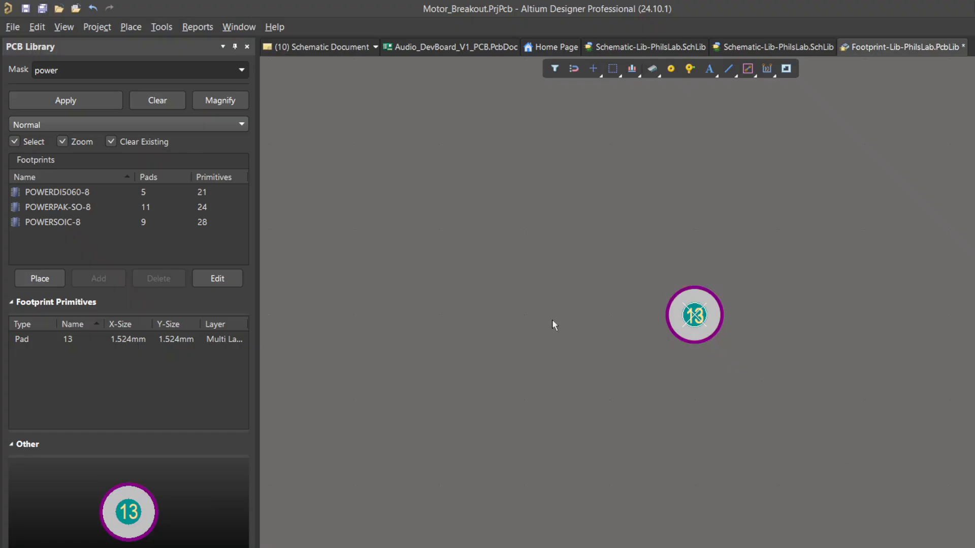
click(703, 320)
double_click(702, 320)
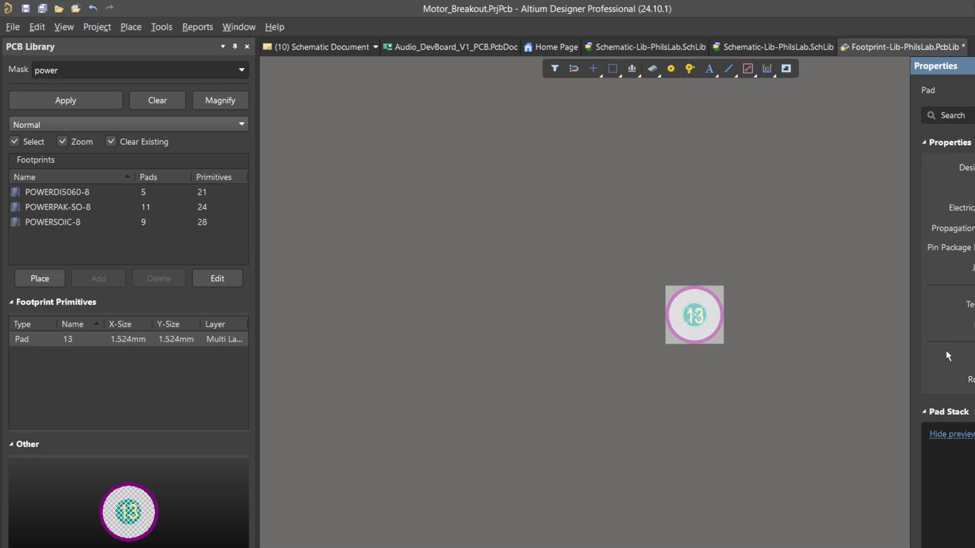
scroll(946, 350, down, 5)
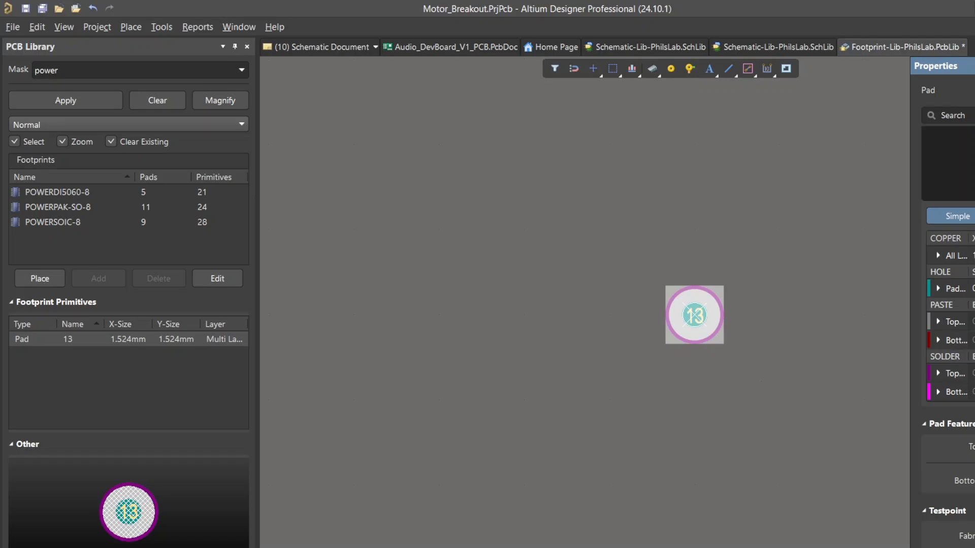
scroll(972, 345, up, 5)
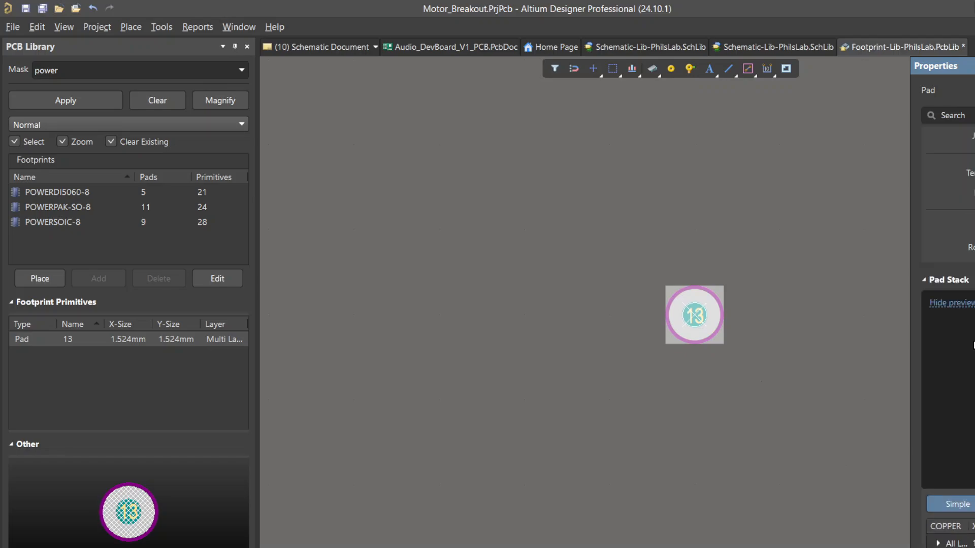
scroll(963, 345, down, 5)
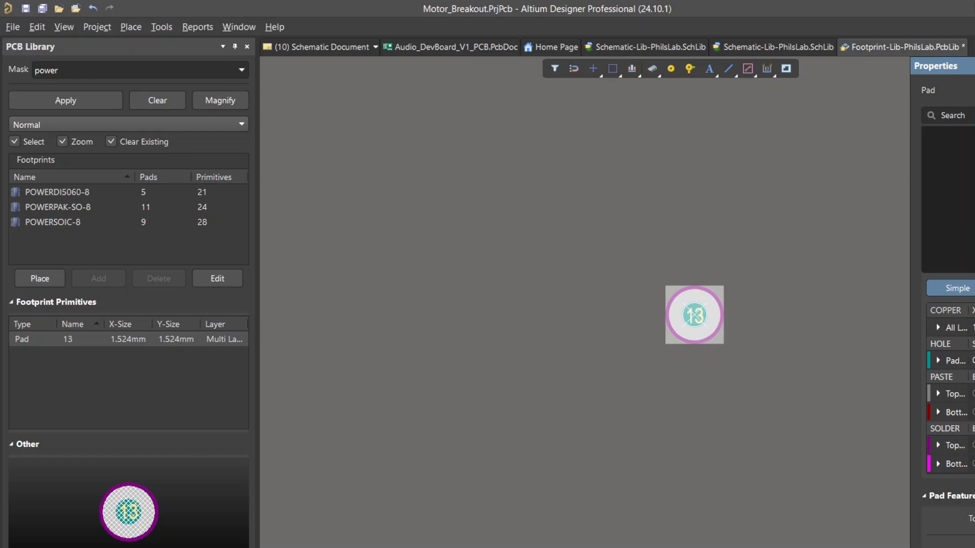
click(938, 361)
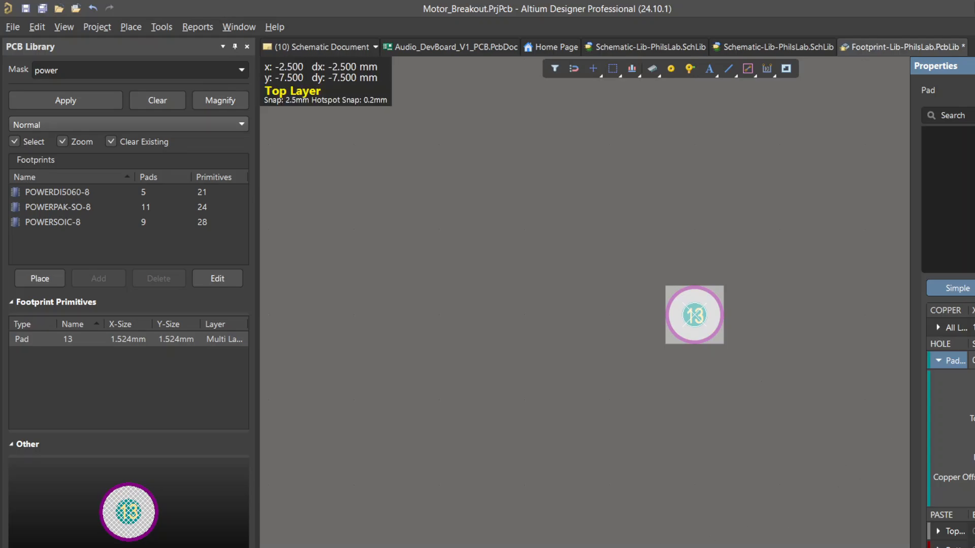
key(alt+Tab)
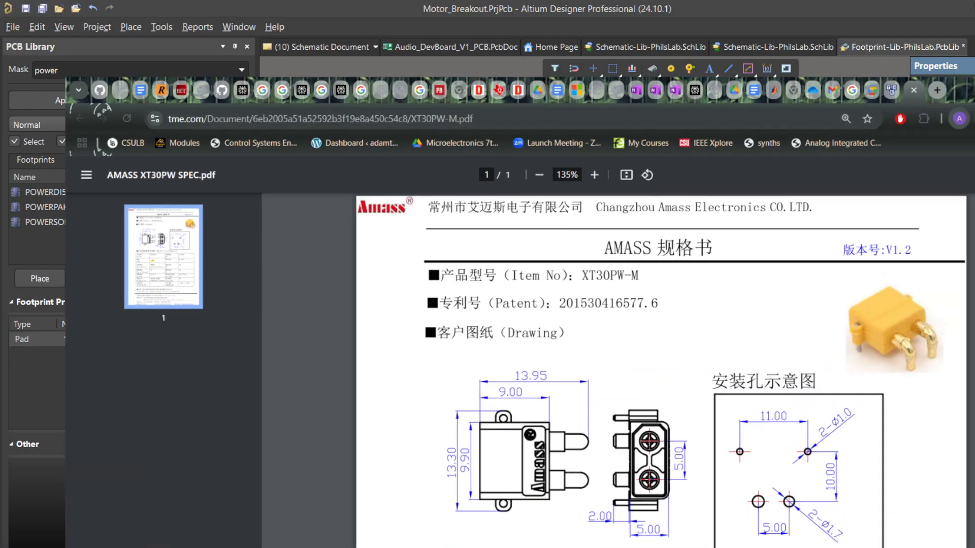
key(alt+Tab)
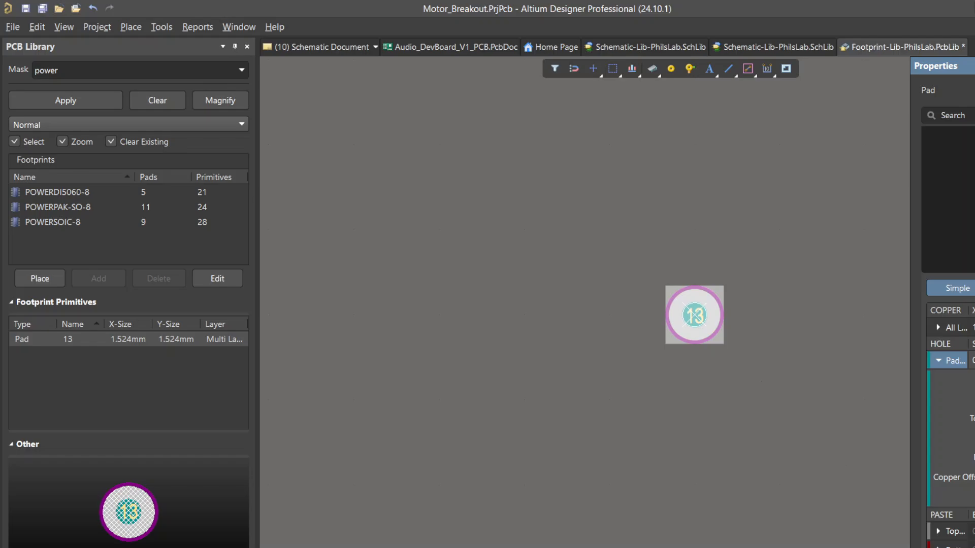
- Switch the measurement units to mils and inspect the pad's hole and copper settings
click(808, 395)
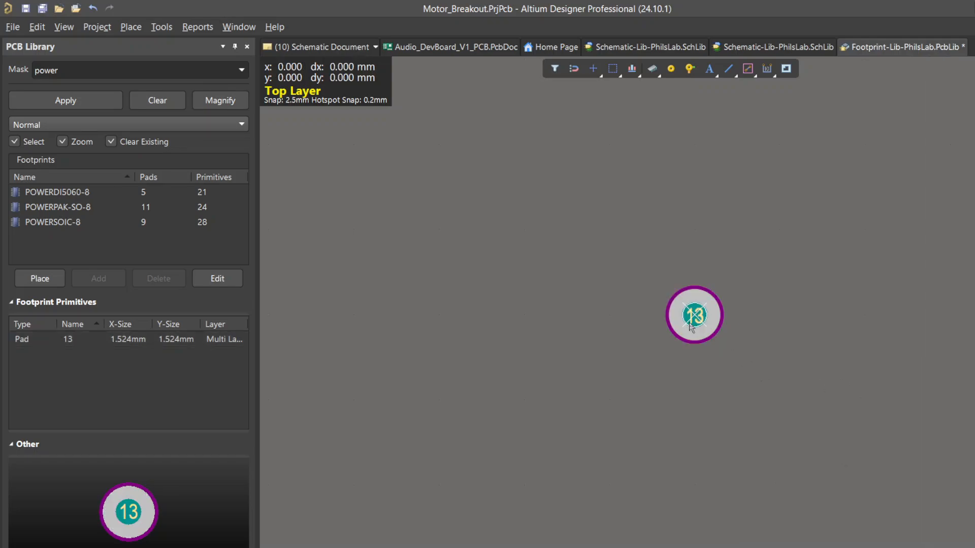
click(704, 316)
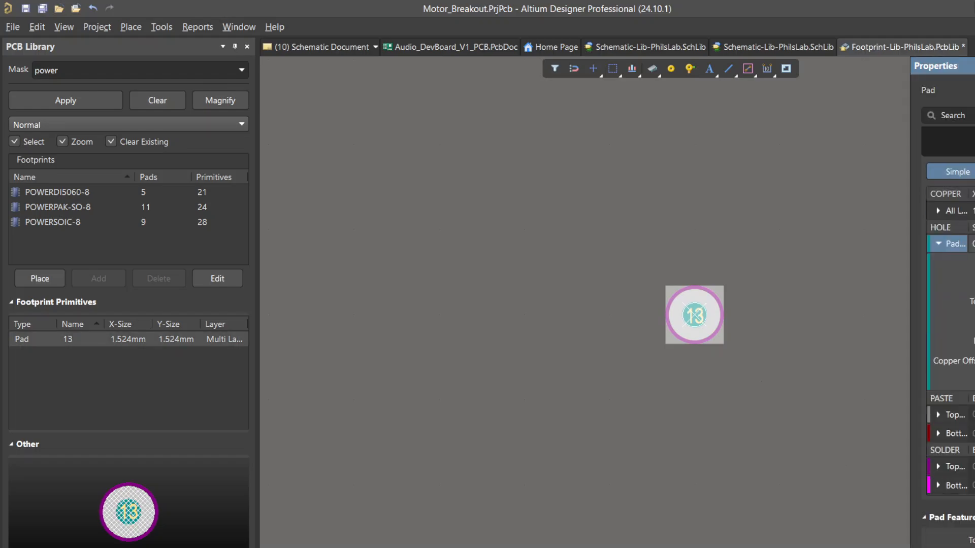
click(782, 376)
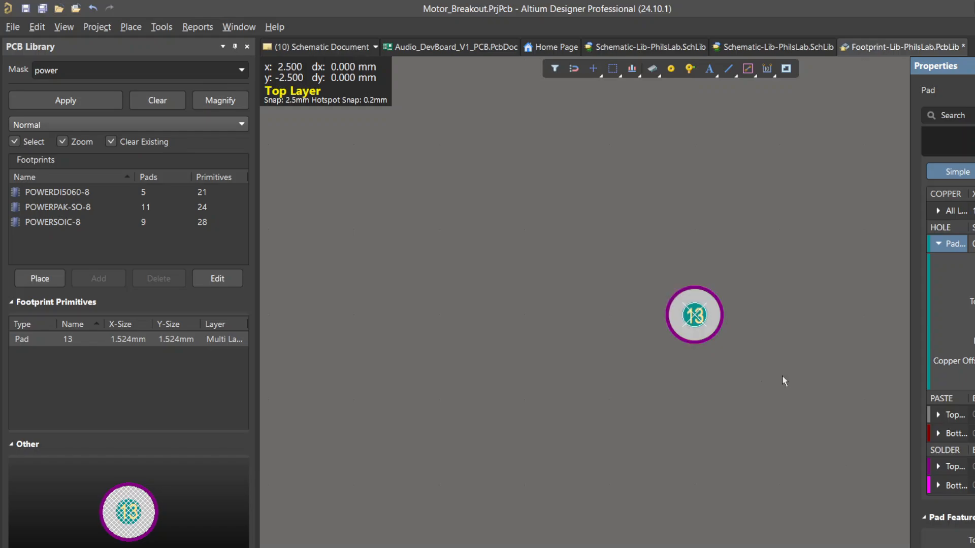
key(q)
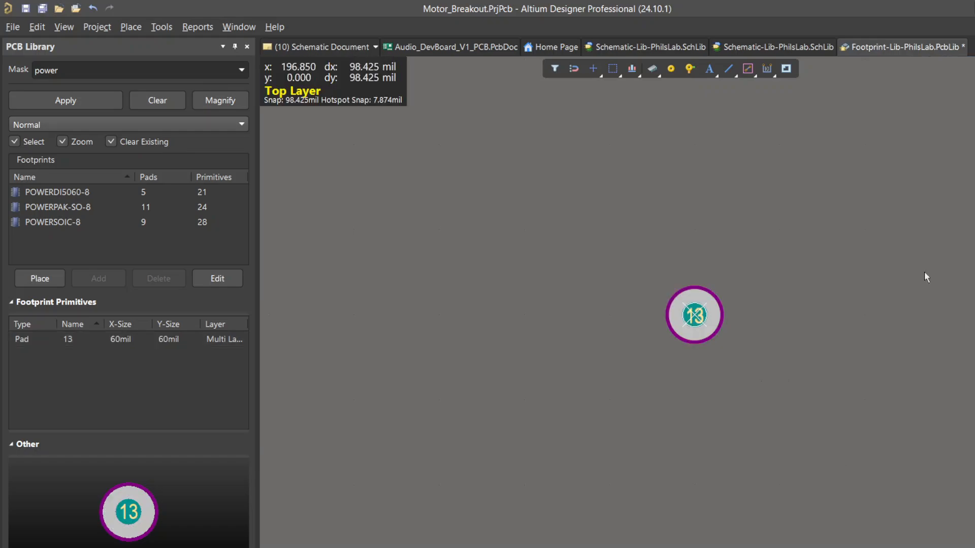
click(692, 320)
double_click(692, 320)
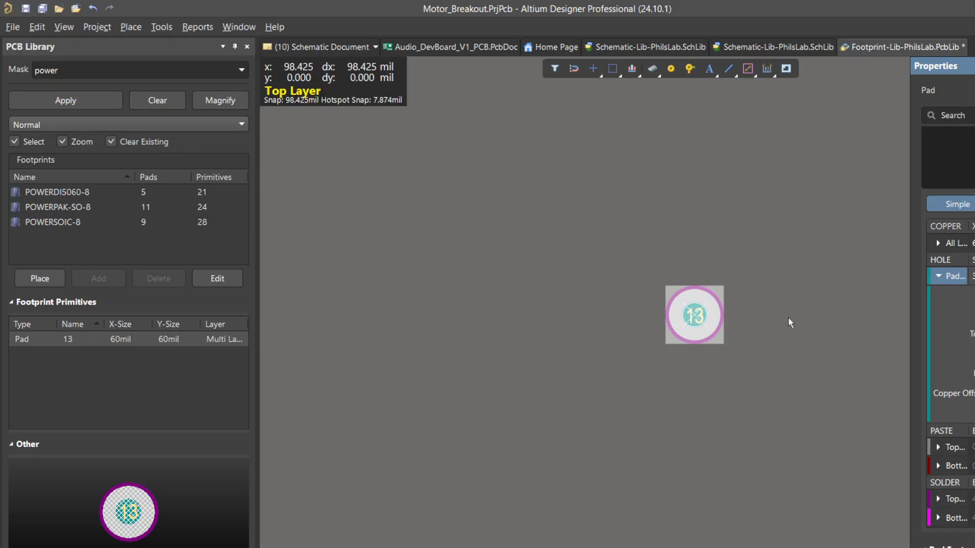
click(762, 306)
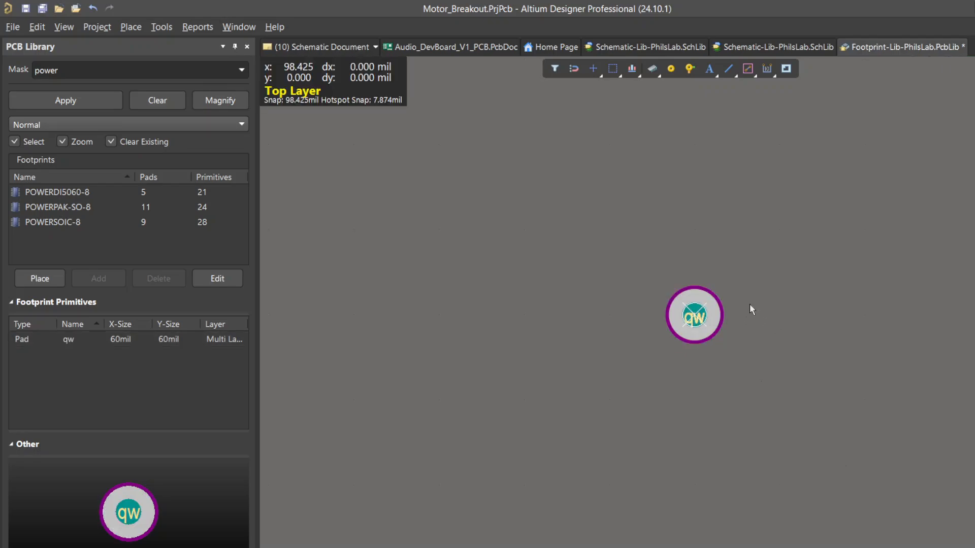
- Switch the units back to millimetres and check the properties of the pad at the origin
key(q)
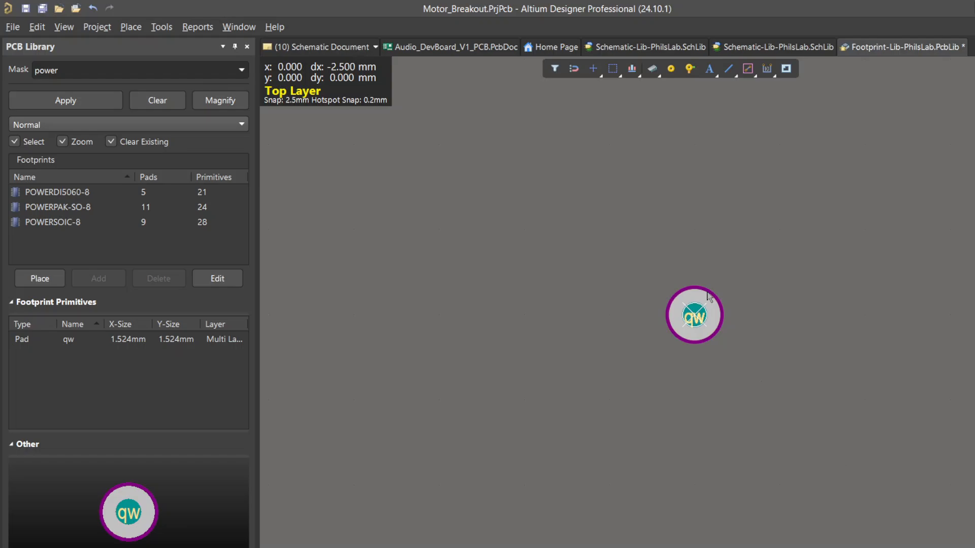
click(686, 315)
double_click(687, 316)
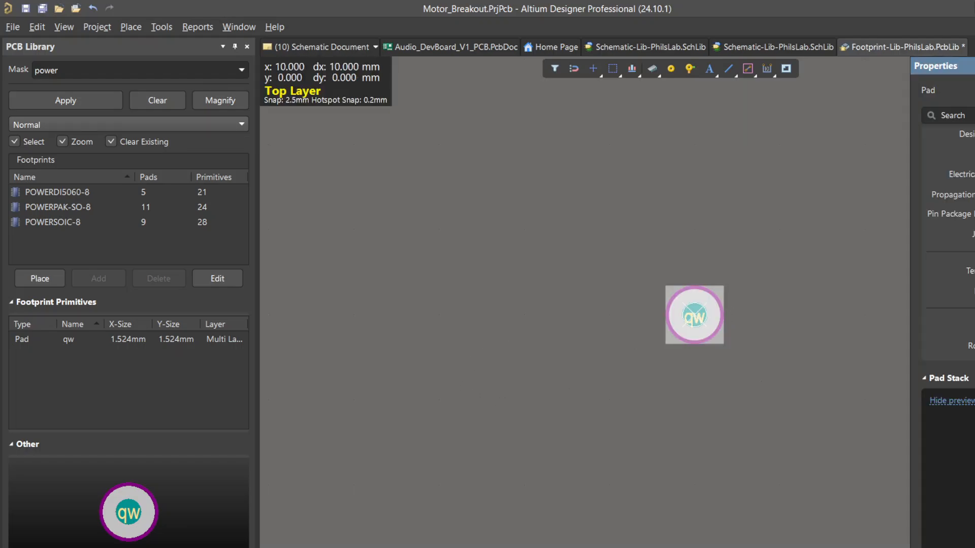
click(792, 359)
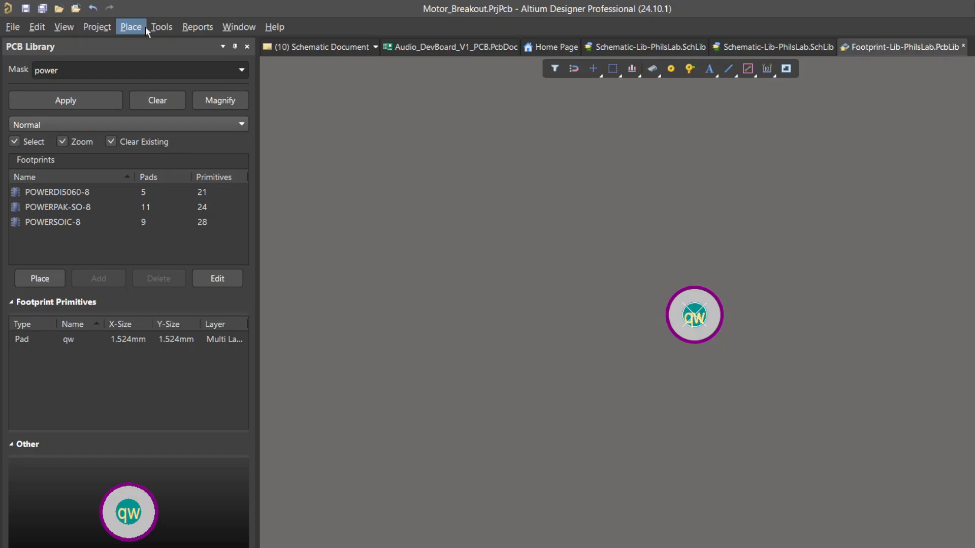
- Toggle the measurement units to mils and back to millimetres once more
click(67, 29)
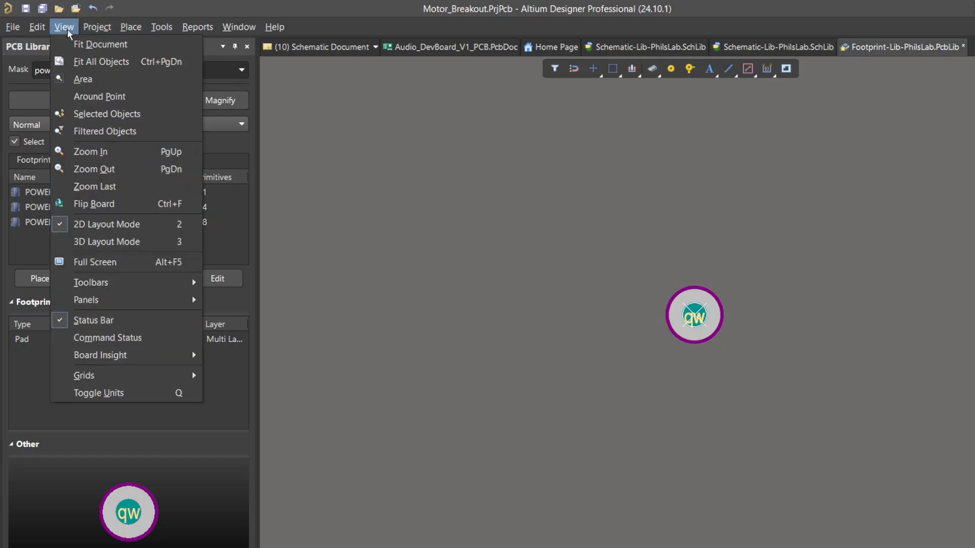
click(133, 392)
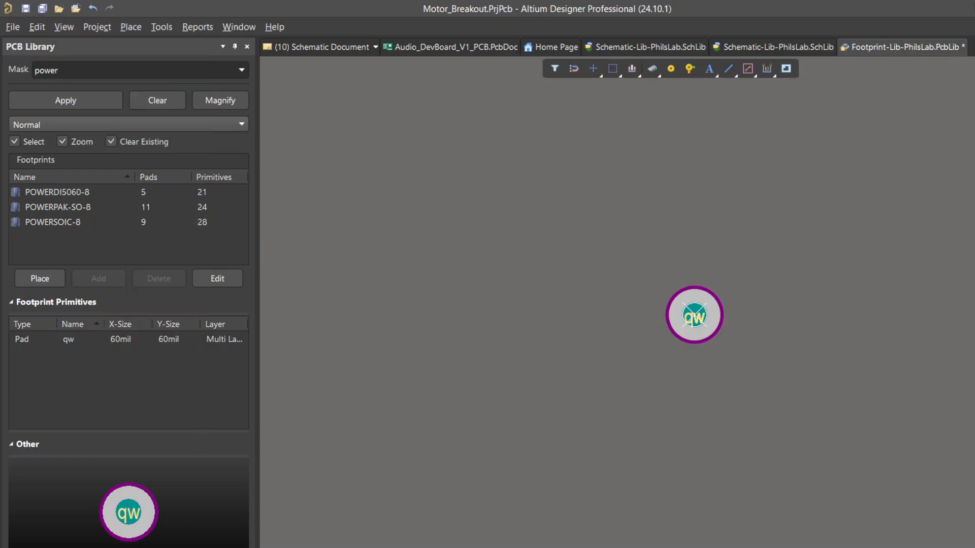
click(71, 30)
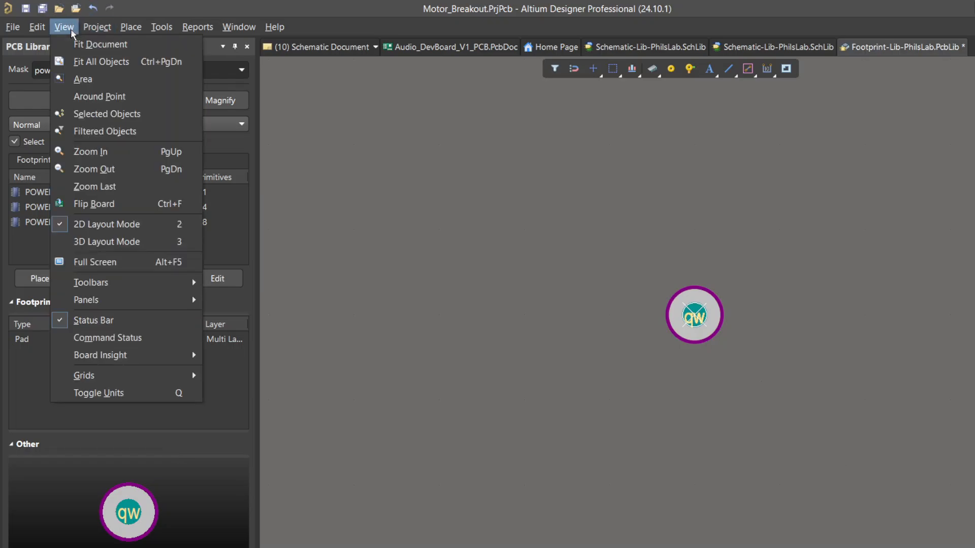
click(162, 393)
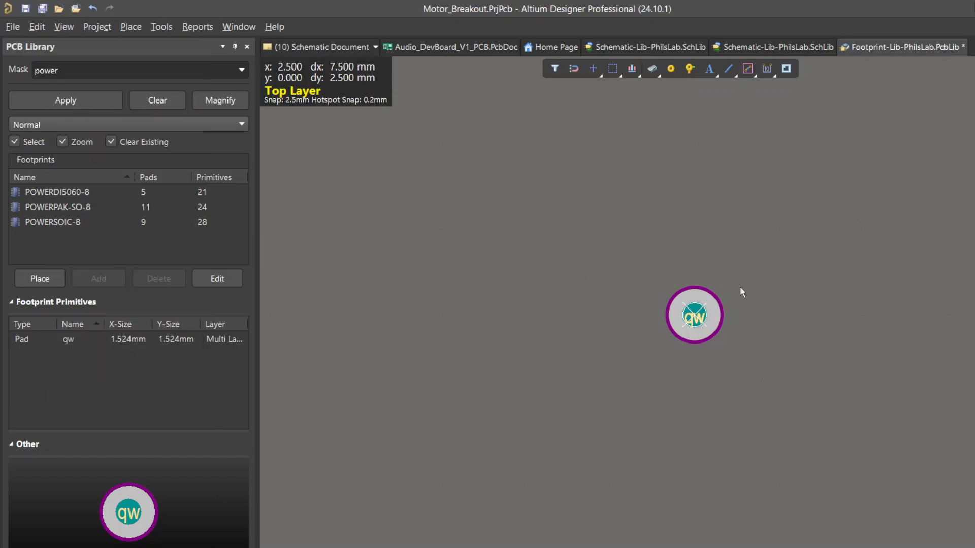
- Clear the designator of the pad at the origin and set its hole size to 1.7 mm
double_click(684, 332)
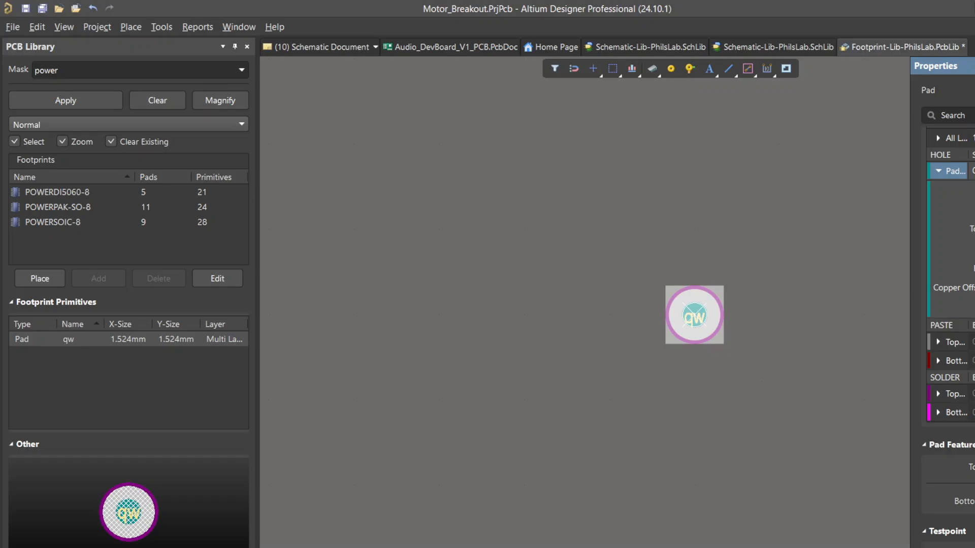
key(BackSpace)
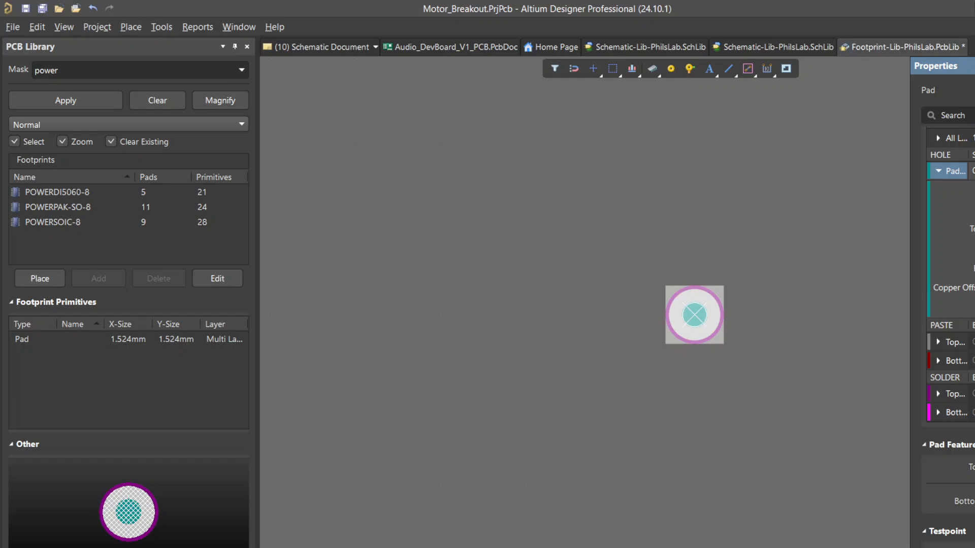
key(Return)
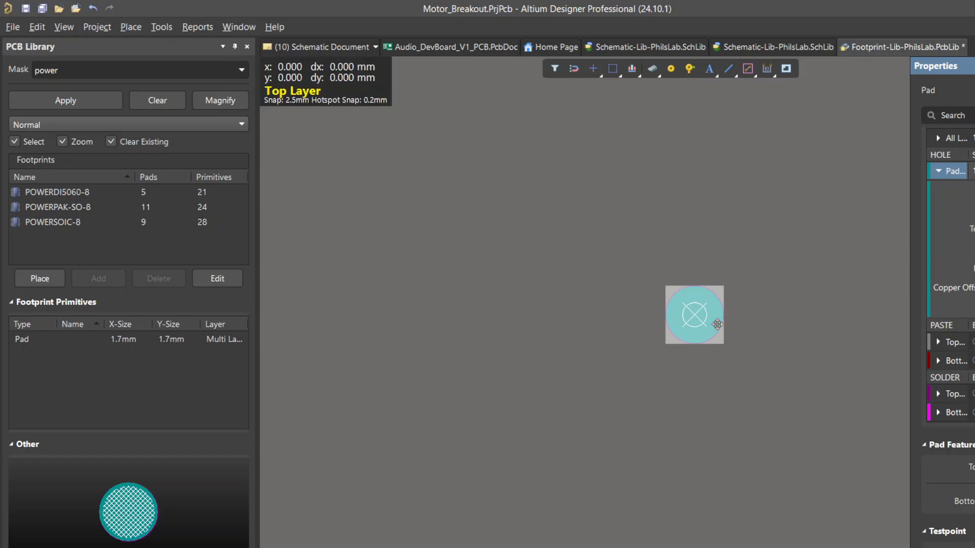
- Set the pad's copper size on all layers to 2 mm in both X and Y, and reselect the pad
scroll(944, 234, up, 5)
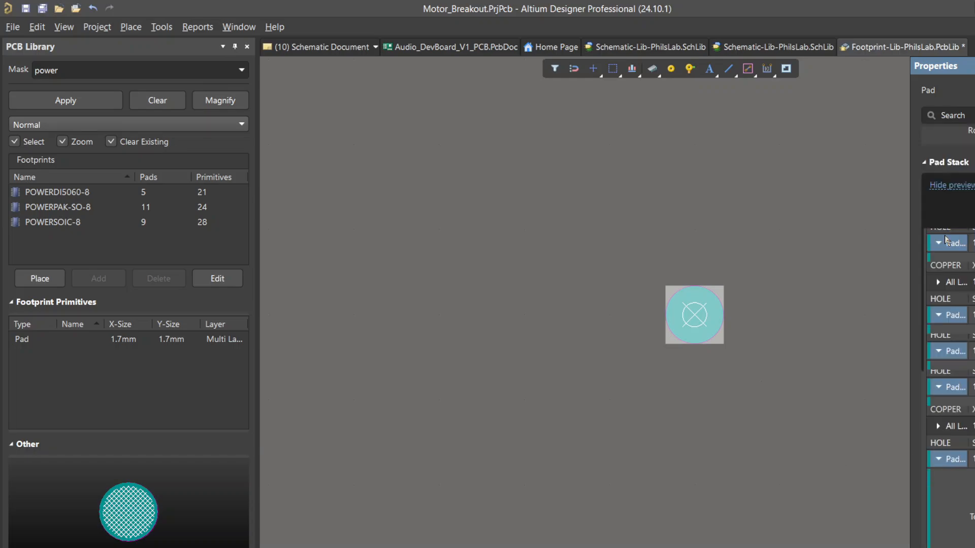
click(938, 426)
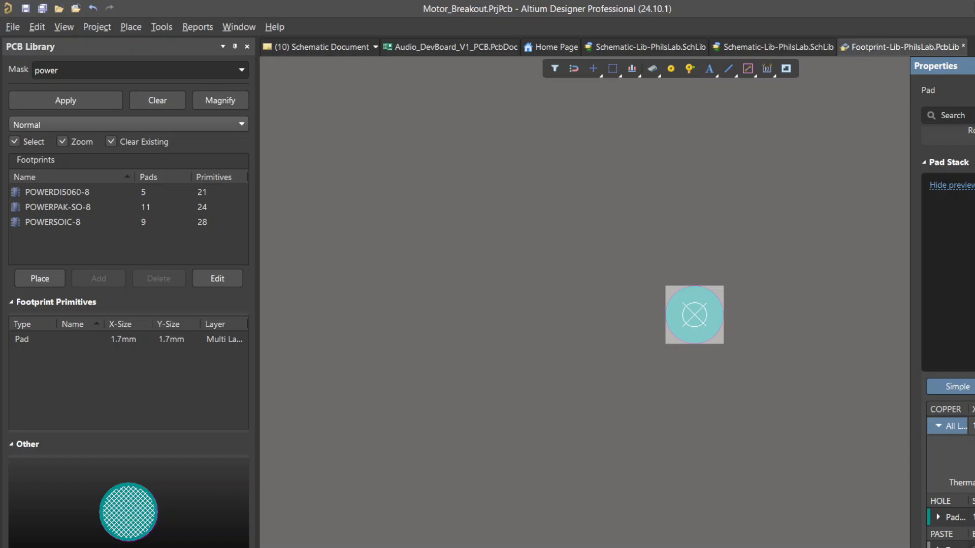
text(.5)
text(2)
key(Tab)
click(971, 426)
key(Tab)
key(Return)
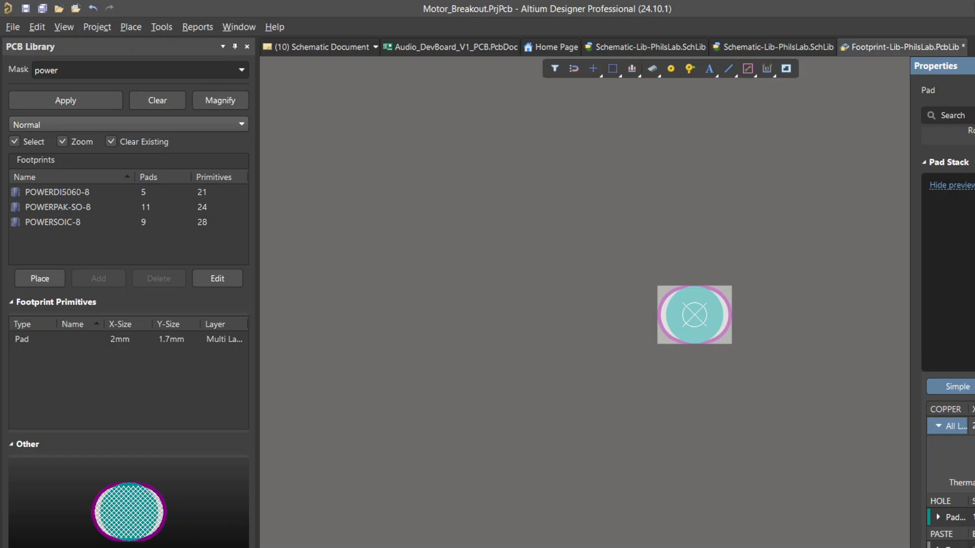
key(Return)
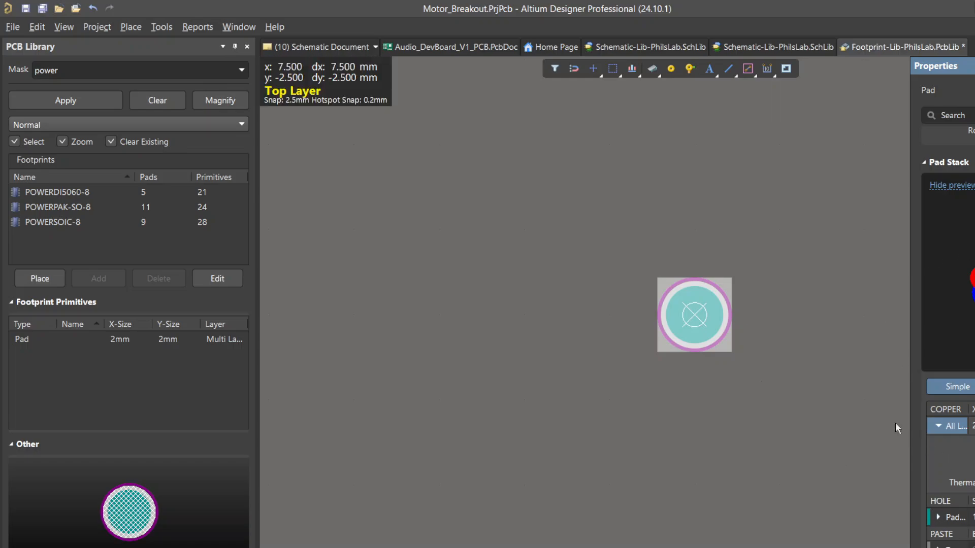
click(640, 335)
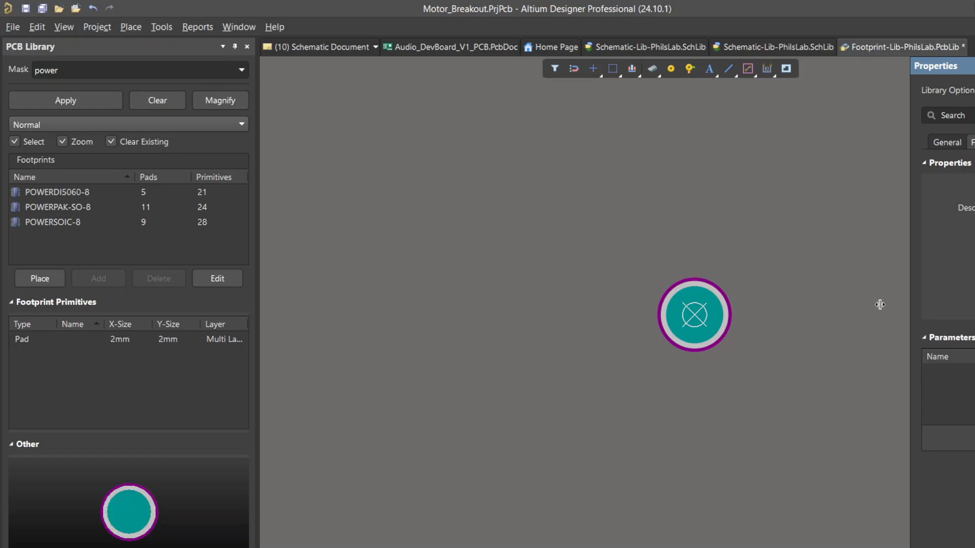
click(667, 333)
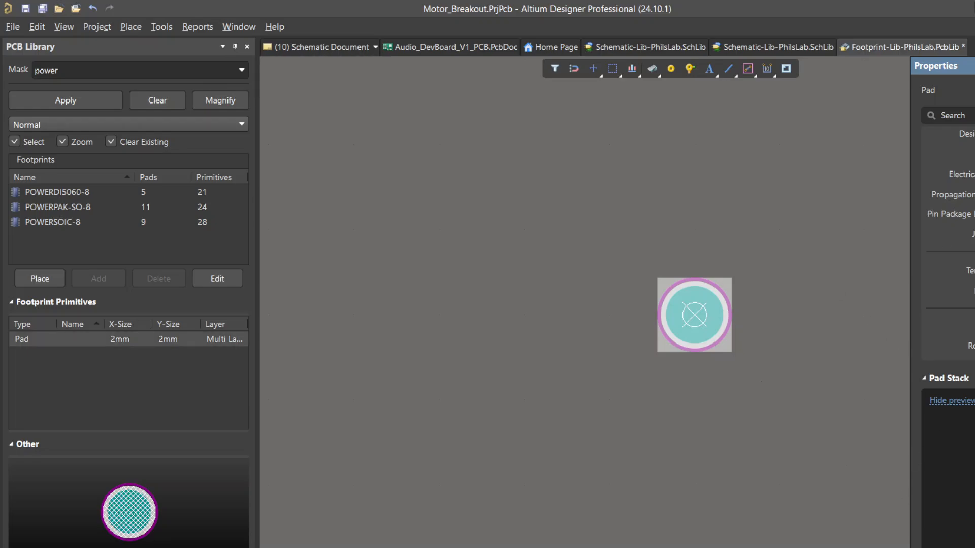
- Set the copper size on all layers of the pad at the origin to 2.3 mm in both X and Y
scroll(967, 422, down, 5)
scroll(947, 305, up, 5)
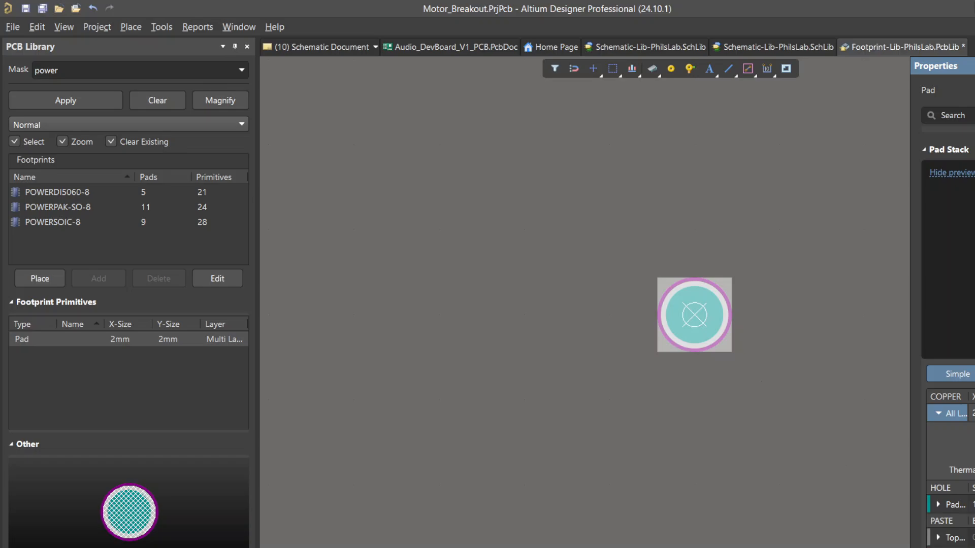
key(Return)
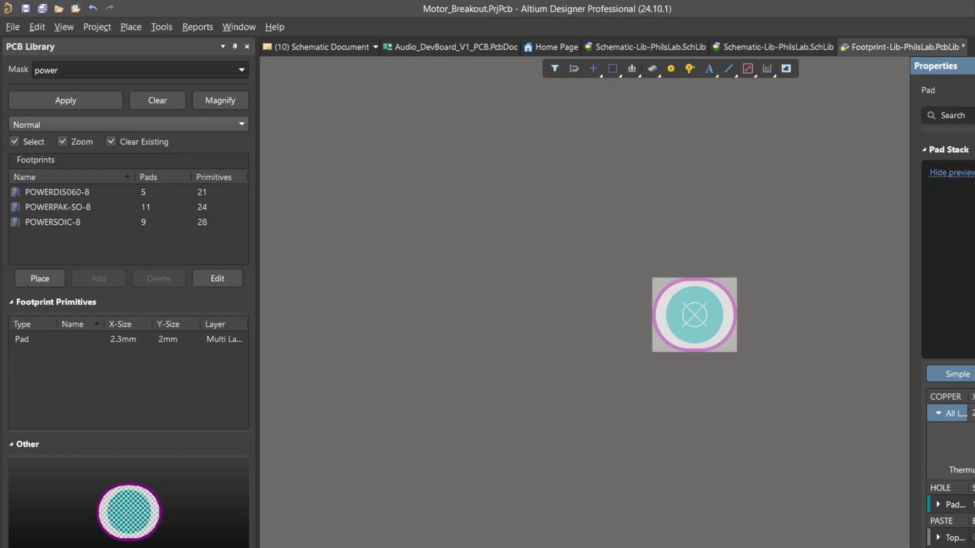
key(Return)
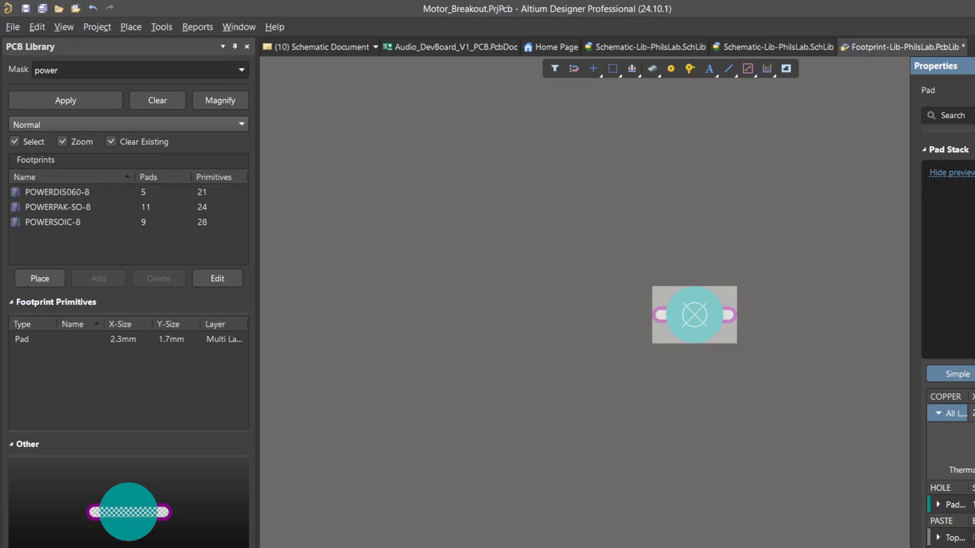
key(Return)
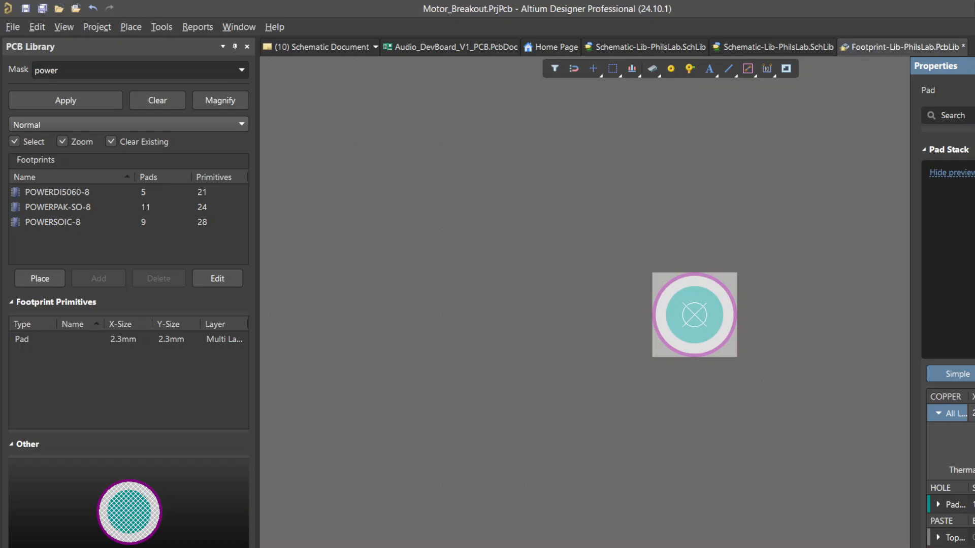
click(857, 348)
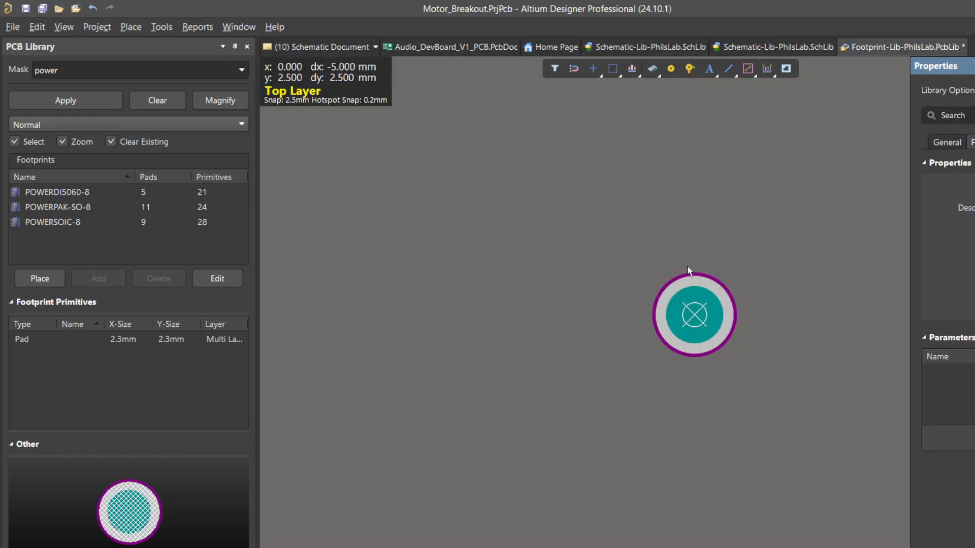
- Review the pad stack settings of the pad at the origin and deselect the pad
click(695, 322)
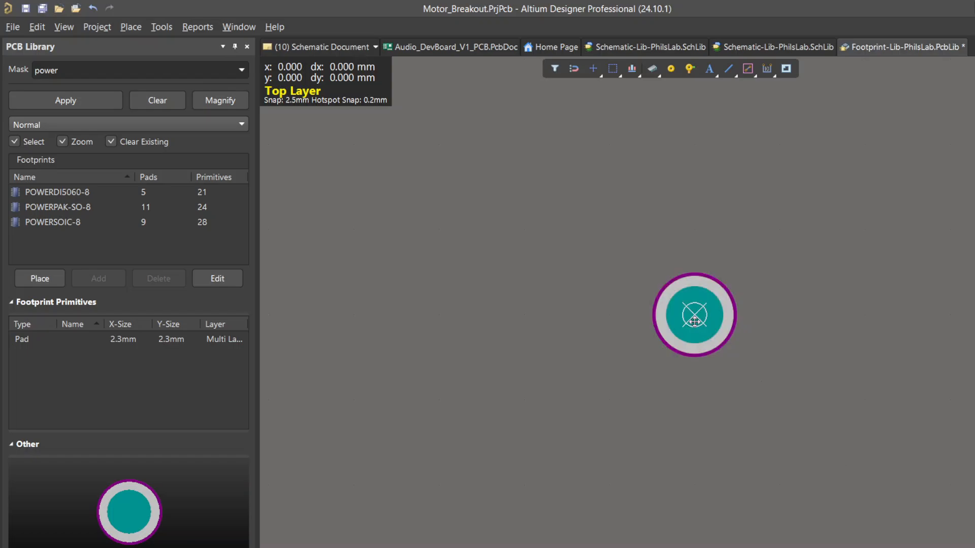
click(694, 322)
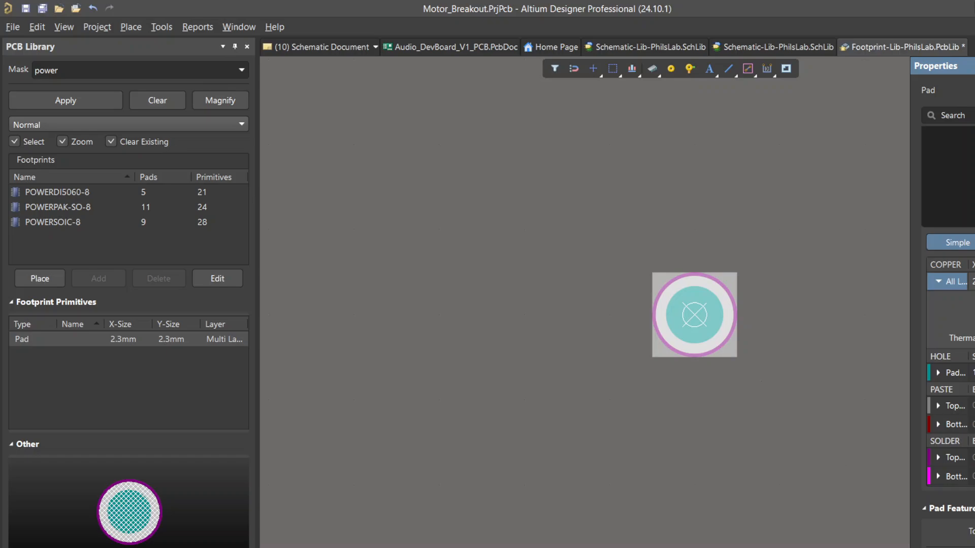
key(super+Down)
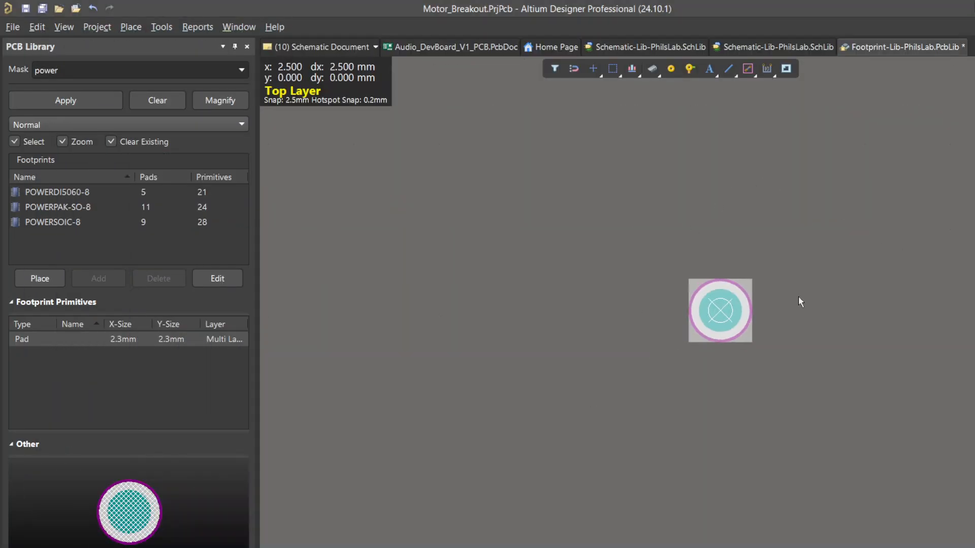
click(824, 222)
ctrl+scroll(864, 242, down, 2)
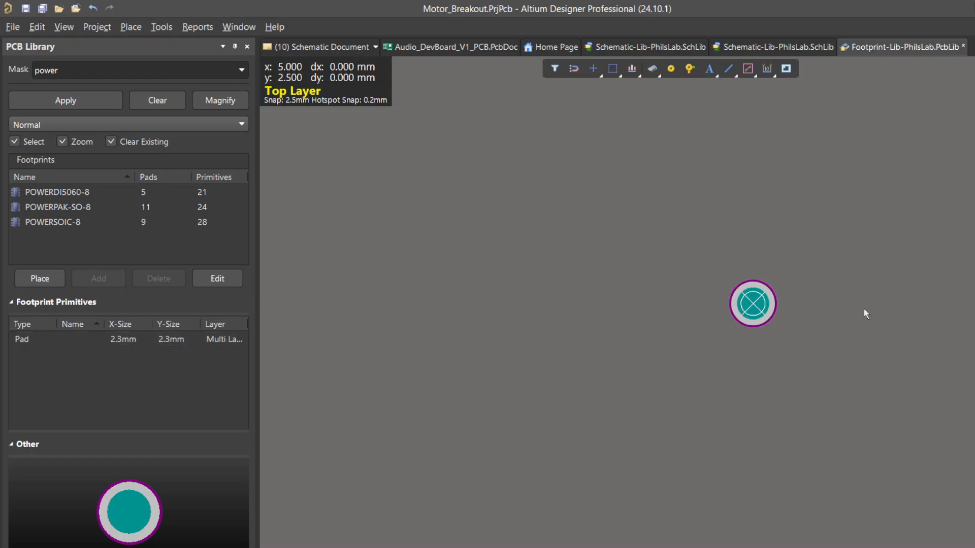
- Copy the pad at the origin with its centre as the reference point and start pasting the copy
right_drag(866, 275, 740, 327)
click(628, 357)
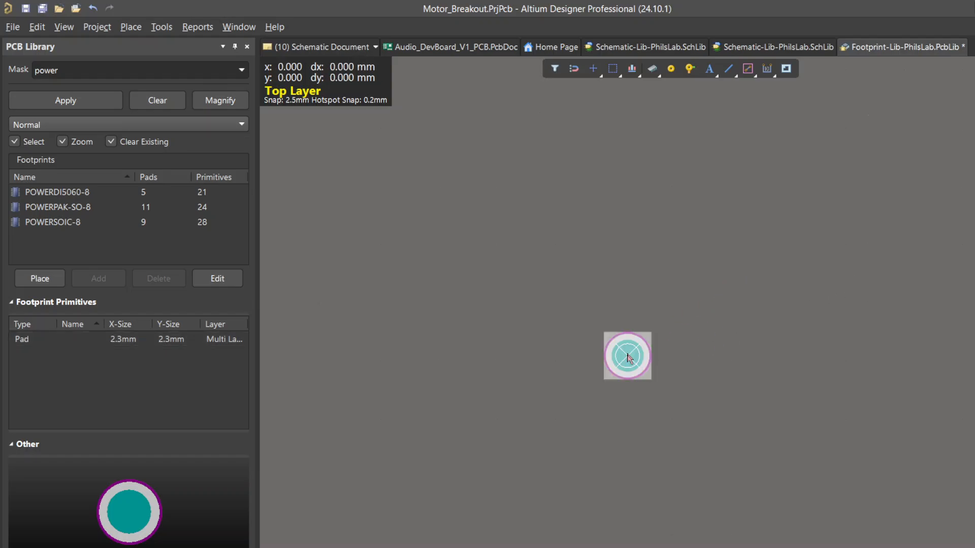
click(628, 354)
double_click(627, 355)
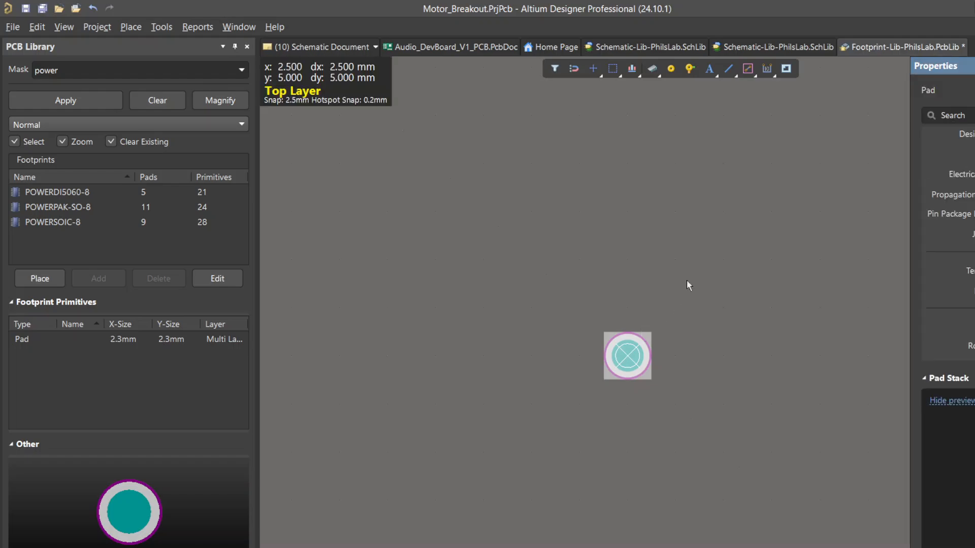
click(631, 353)
key(ctrl+c)
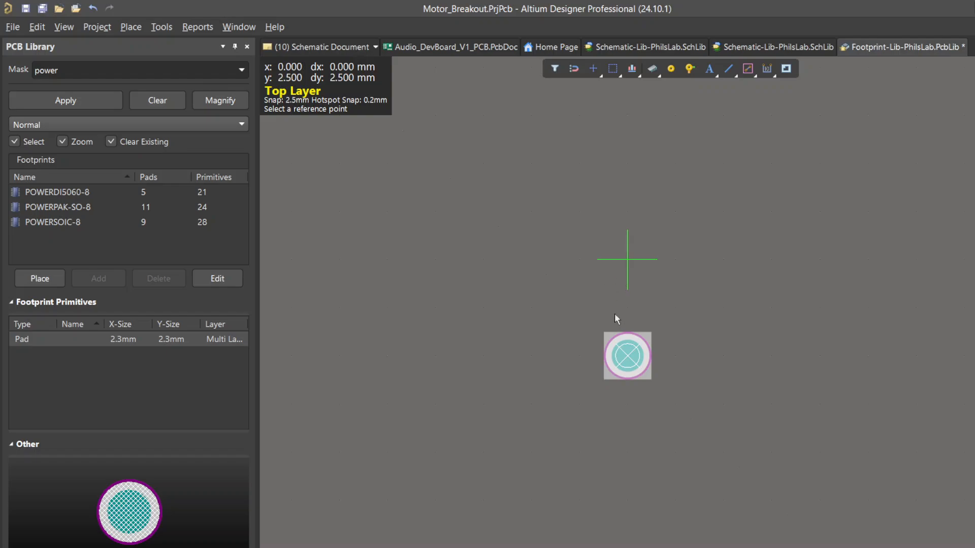
click(625, 356)
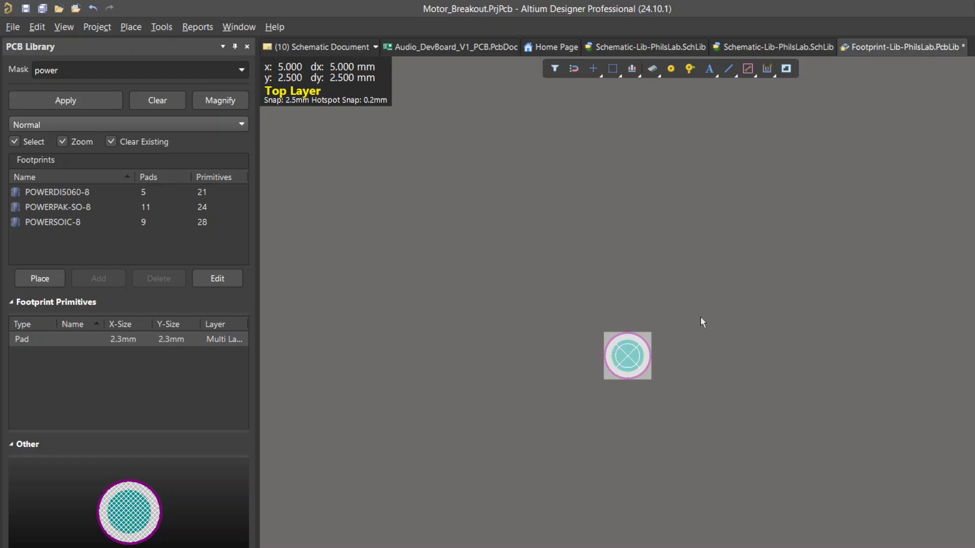
click(728, 285)
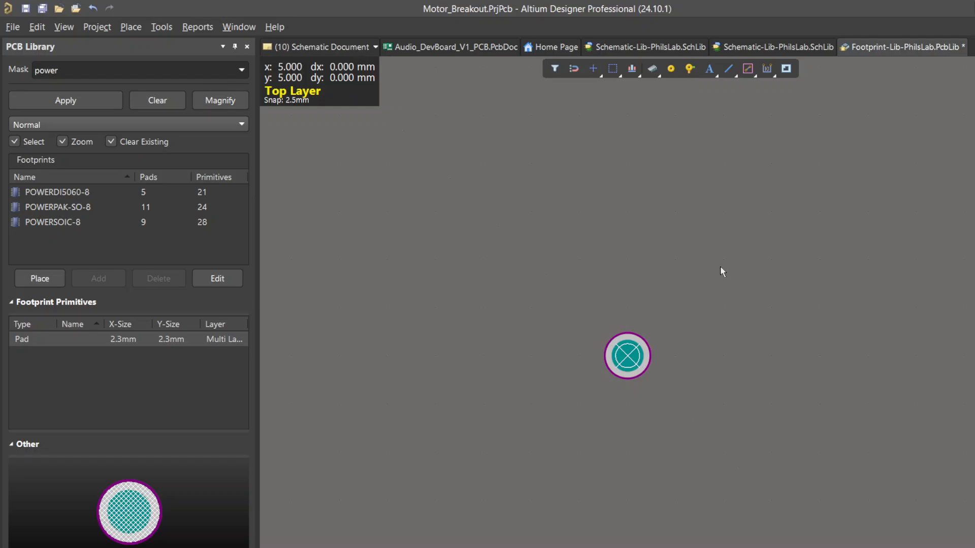
key(ctrl+v)
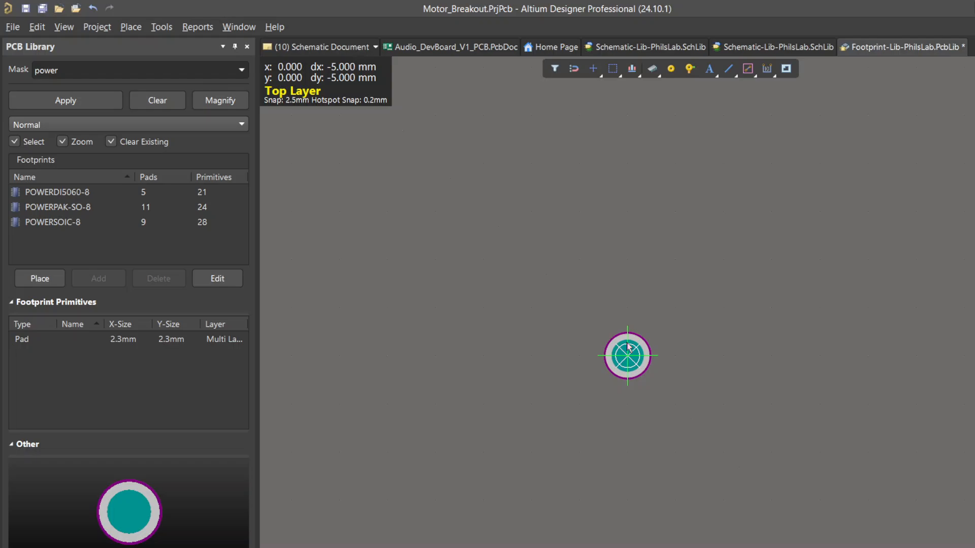
- Try snap grids of 1 mm and 0.025 mm for positioning the pasted pad, and return to 2.5 mm
key(g)
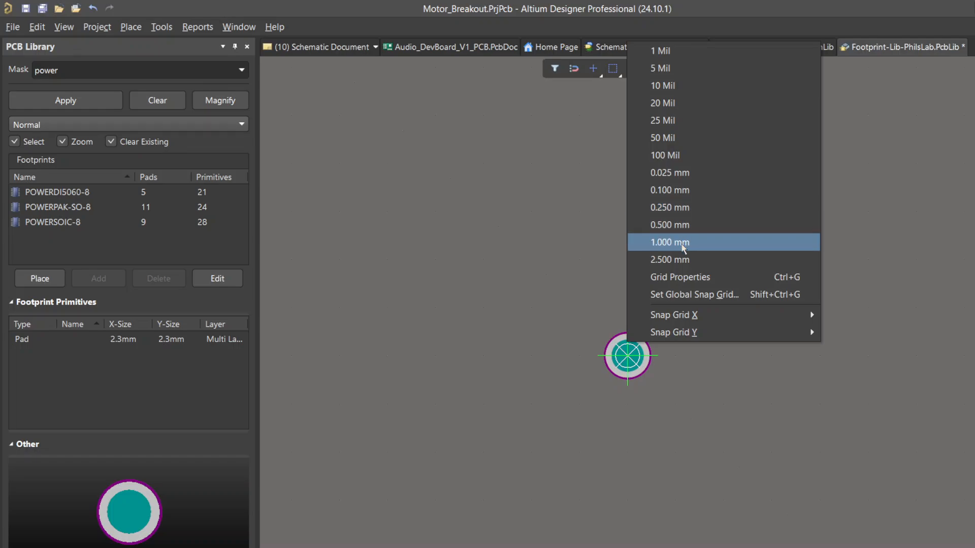
click(680, 242)
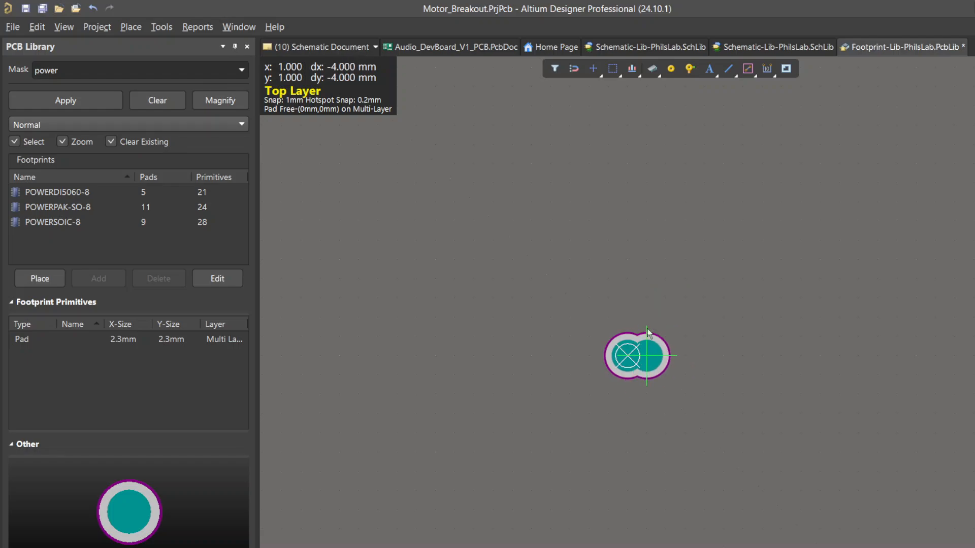
key(g)
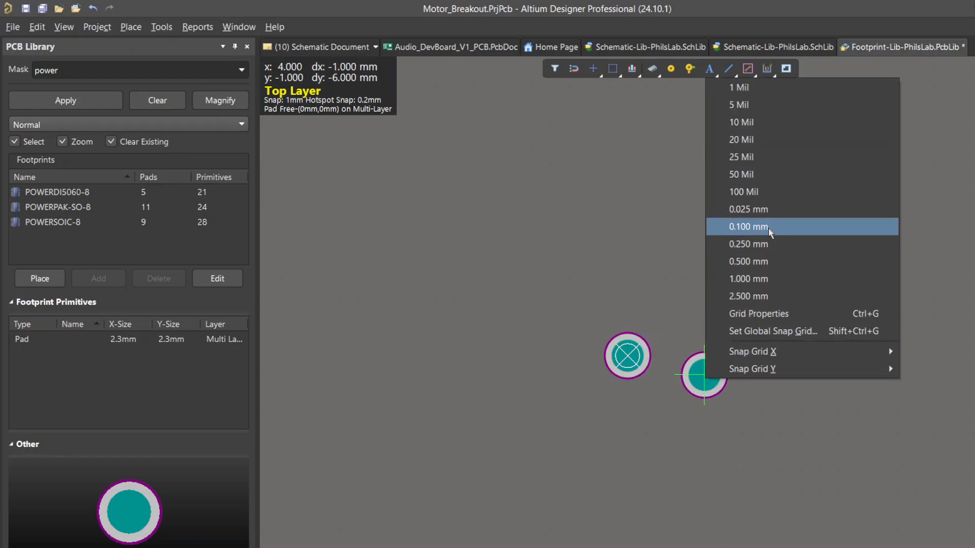
click(751, 209)
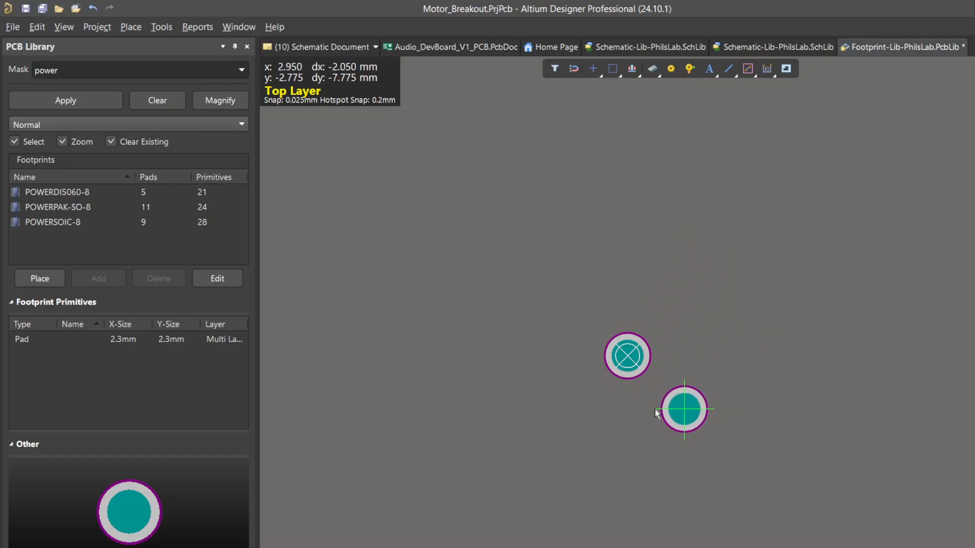
key(g)
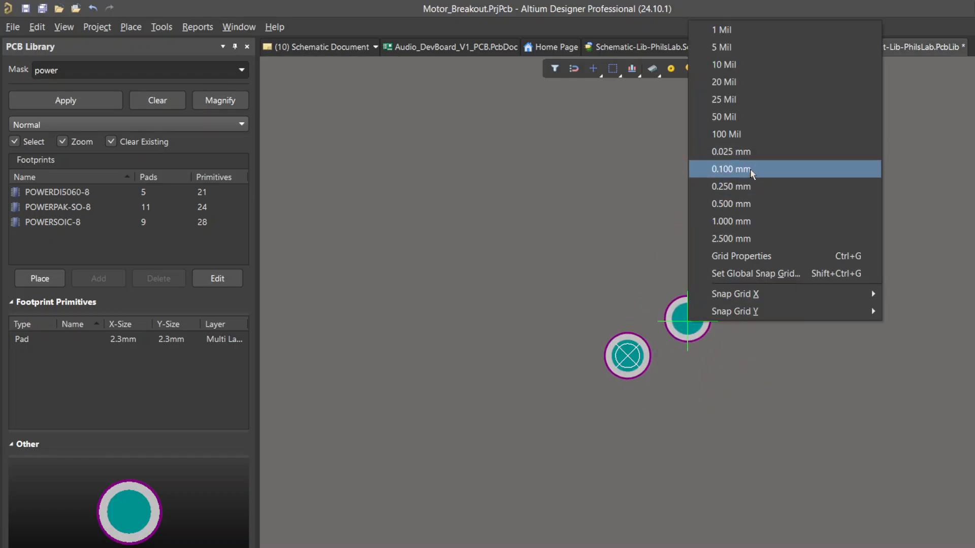
click(740, 238)
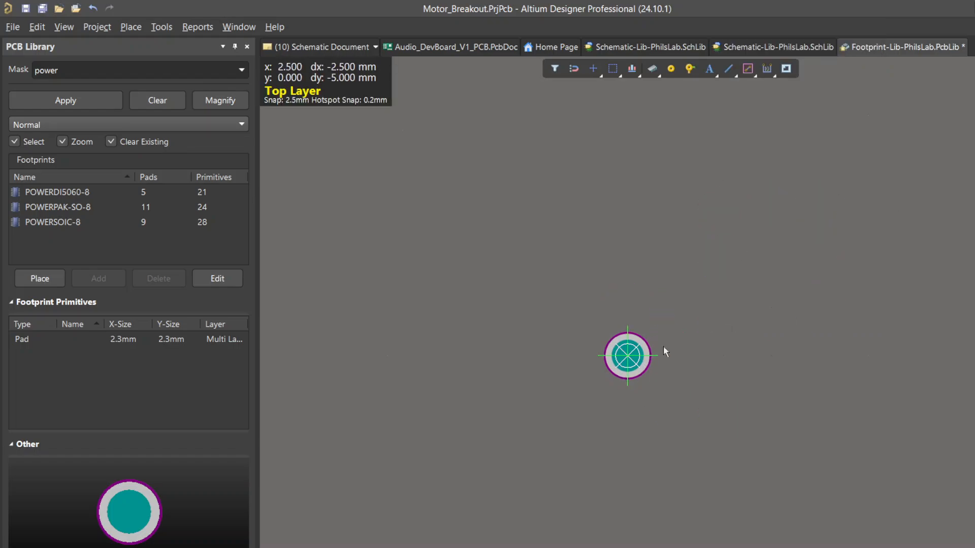
- Keep the snap grid at 2.5 mm and place the pasted pad at X 5 mm, Y 0 mm
key(g)
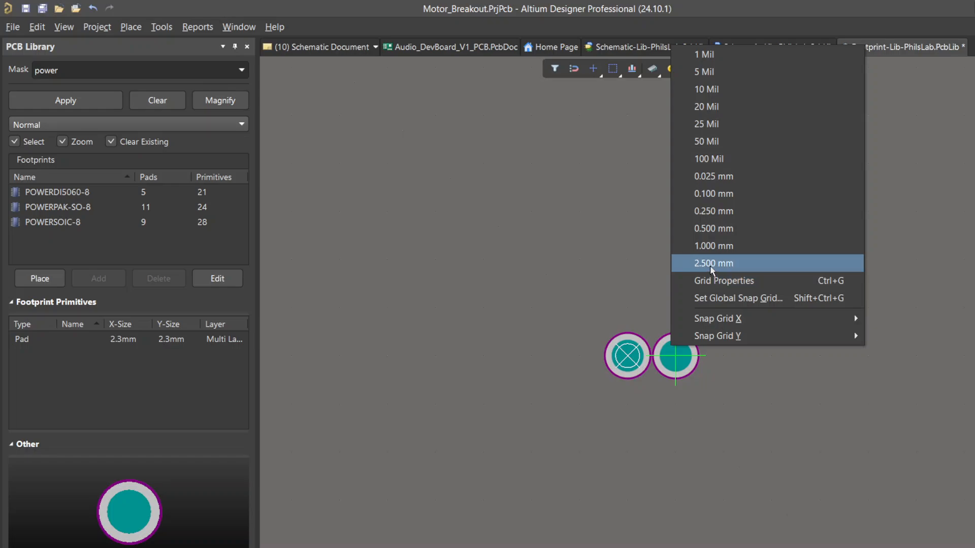
click(710, 266)
key(shift+ctrl+g)
key(Return)
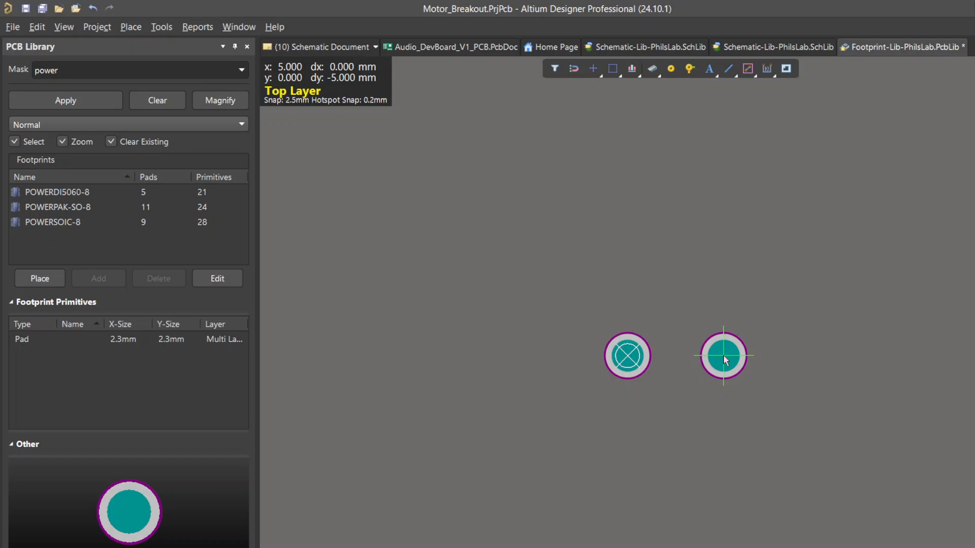
click(723, 356)
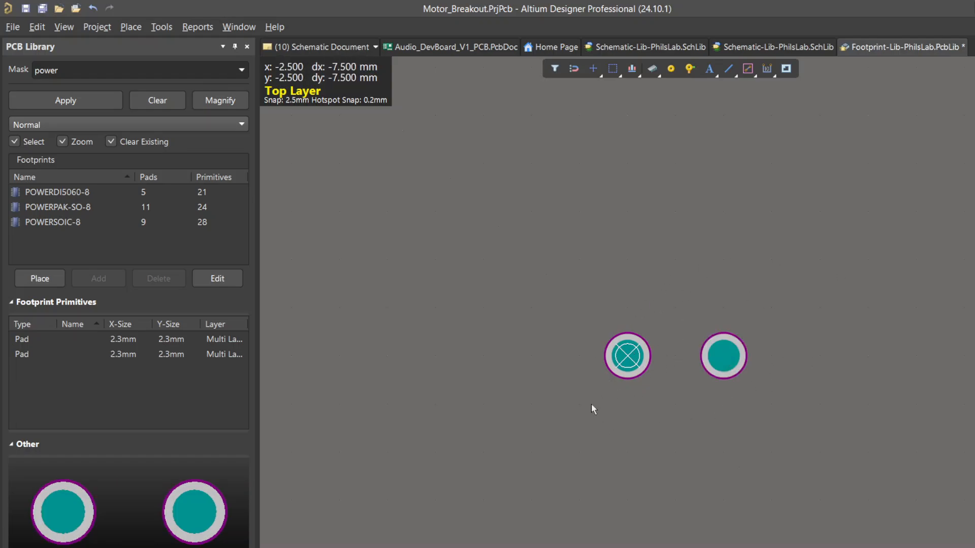
- Measure the centre-to-centre distance between the two pads and clear the measurement
click(497, 332)
key(ctrl+m)
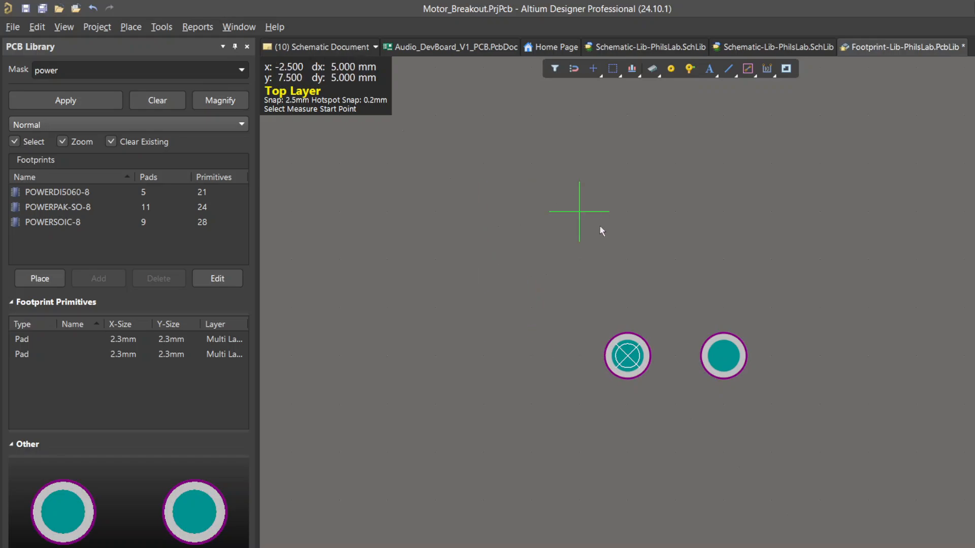
click(635, 354)
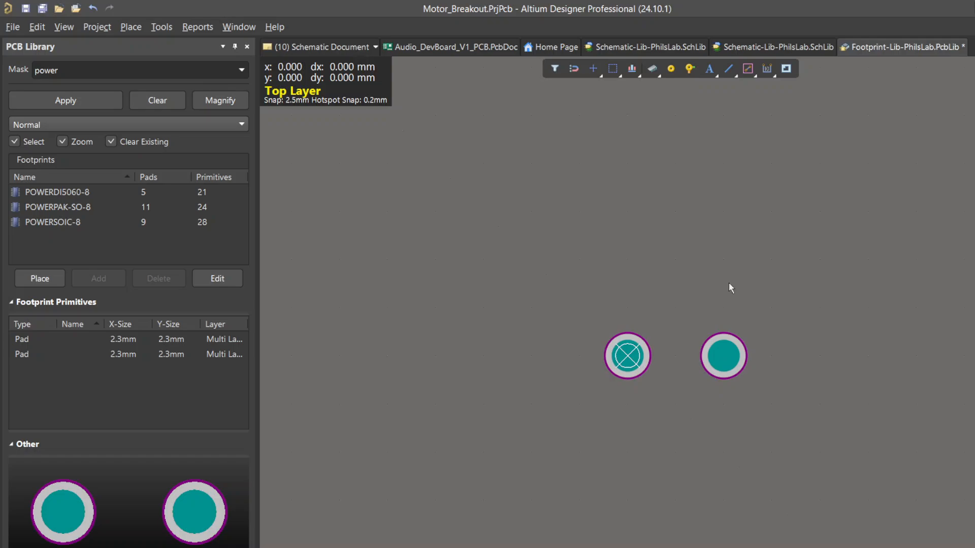
click(730, 353)
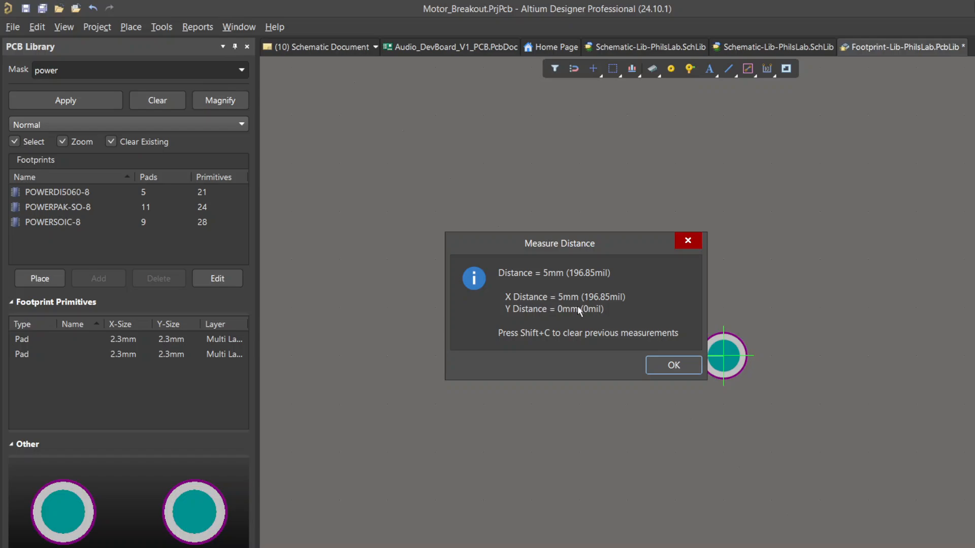
click(676, 366)
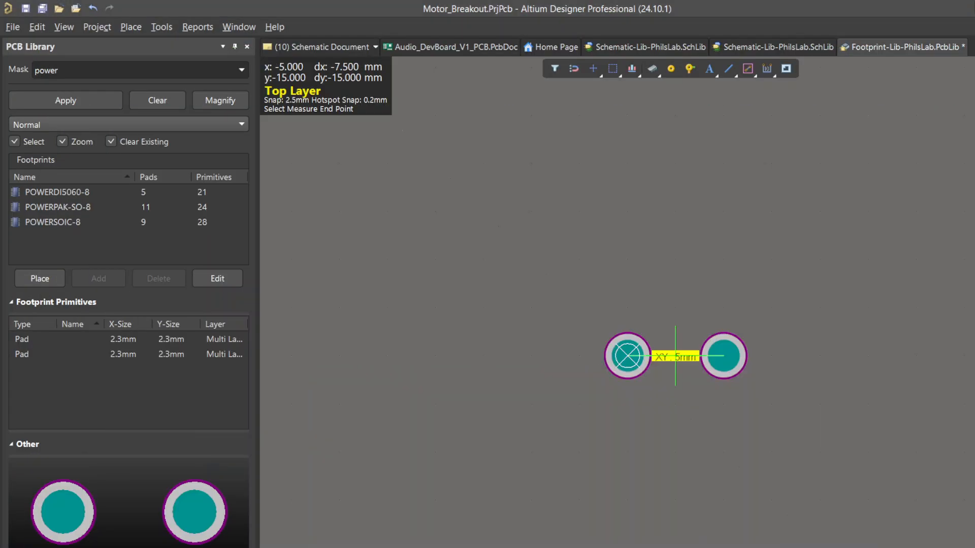
key(Escape)
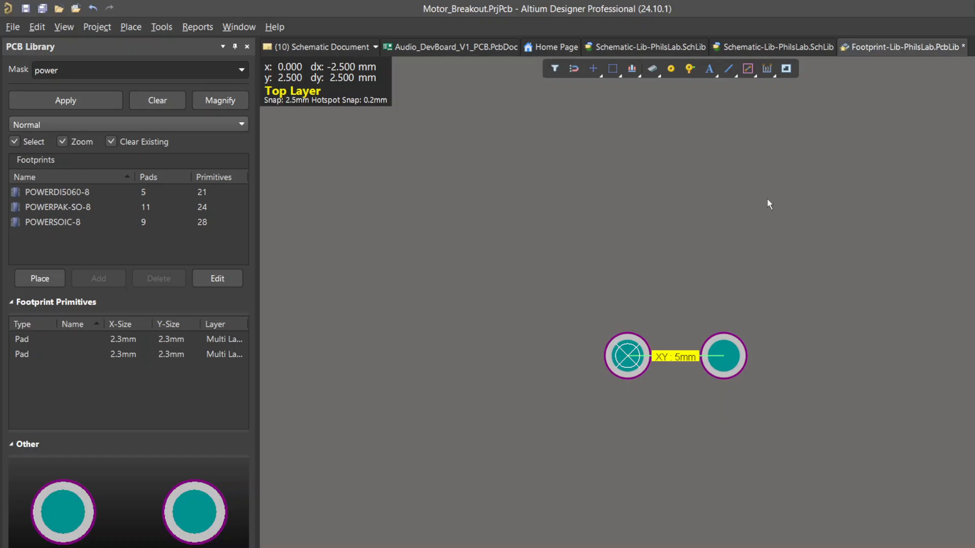
key(Escape)
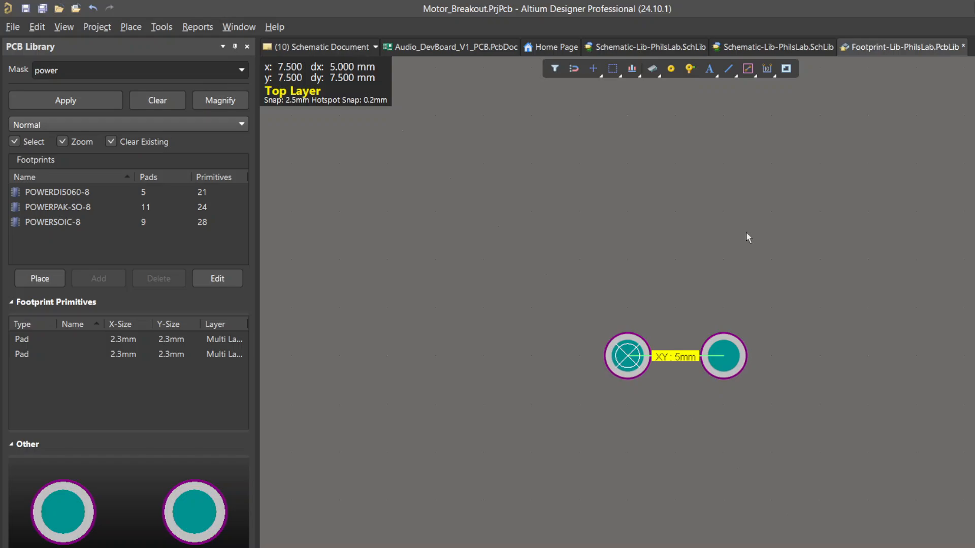
key(shift+c)
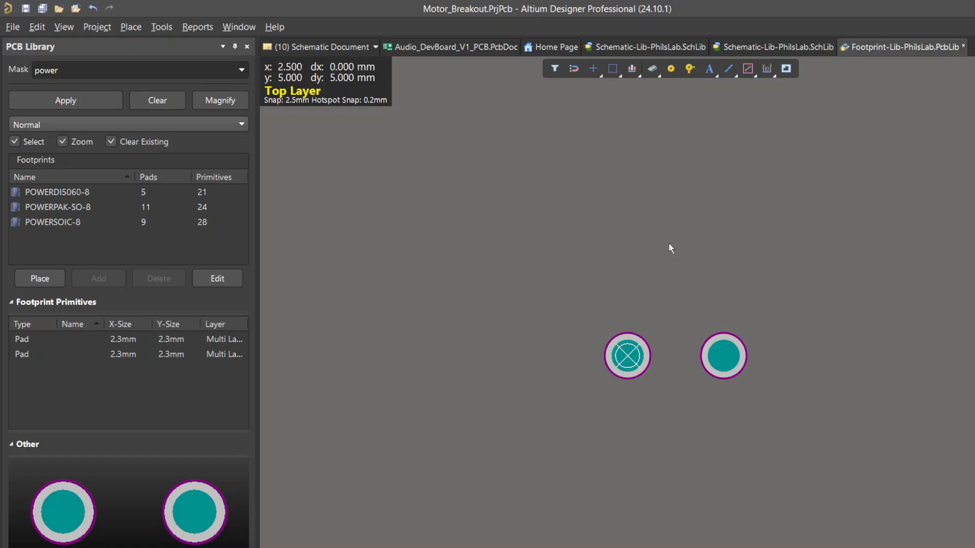
- Check the mounting-hole diameters and spacing in the XT30PW-M datasheet in the browser and return to the footprint in Altium Designer
key(alt+Tab)
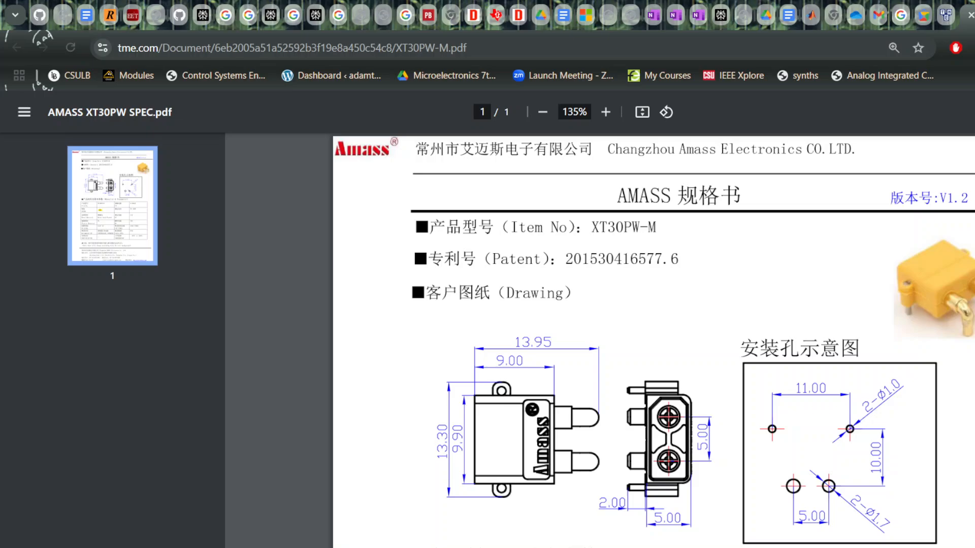
key(alt+Tab)
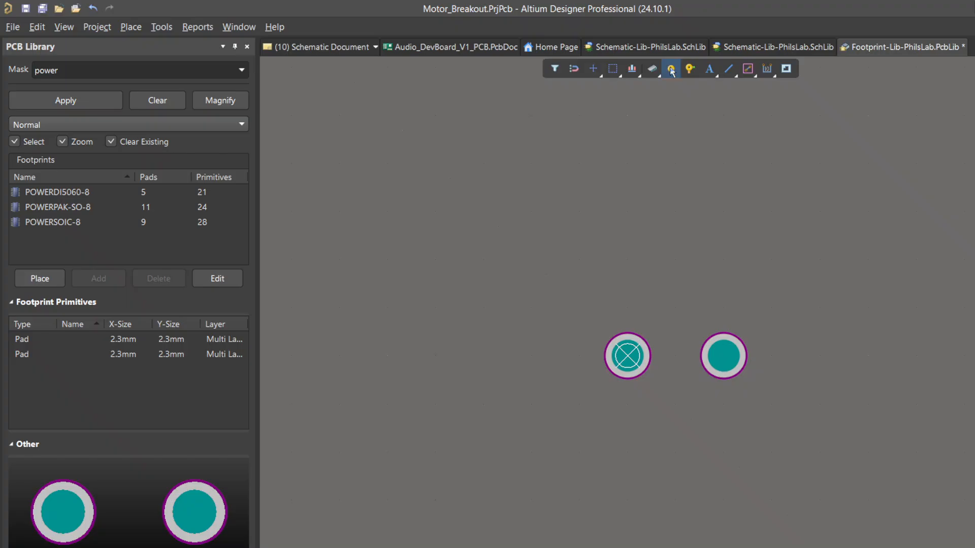
click(690, 70)
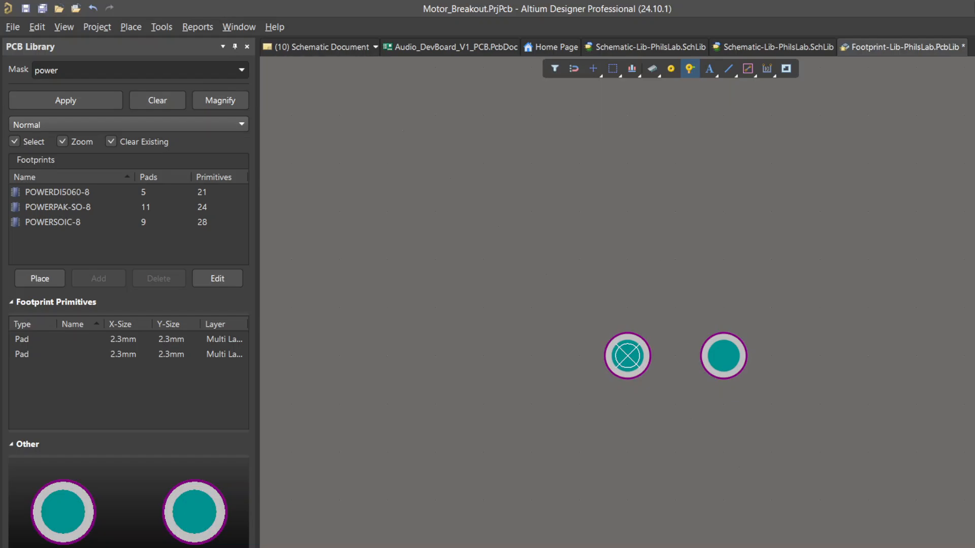
key(alt+Tab)
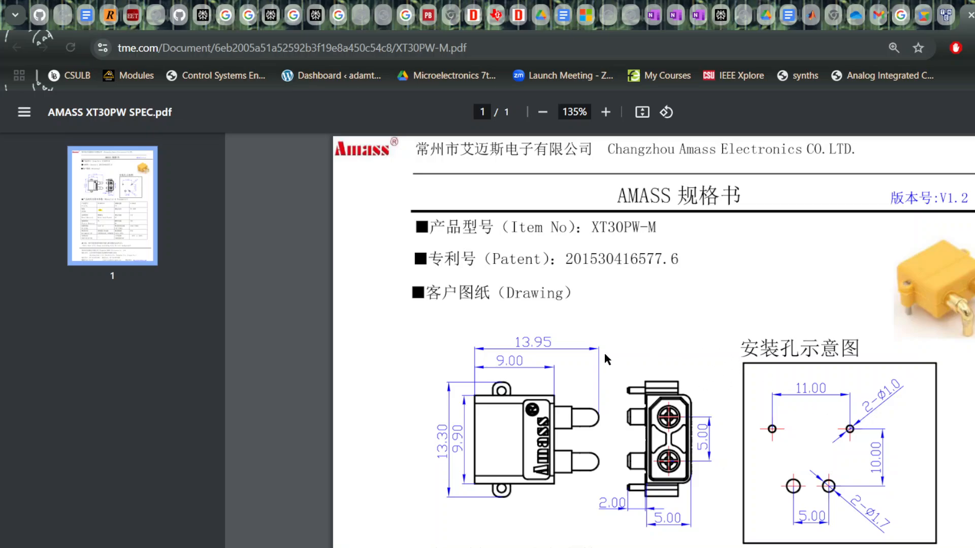
mouse_move(526, 547)
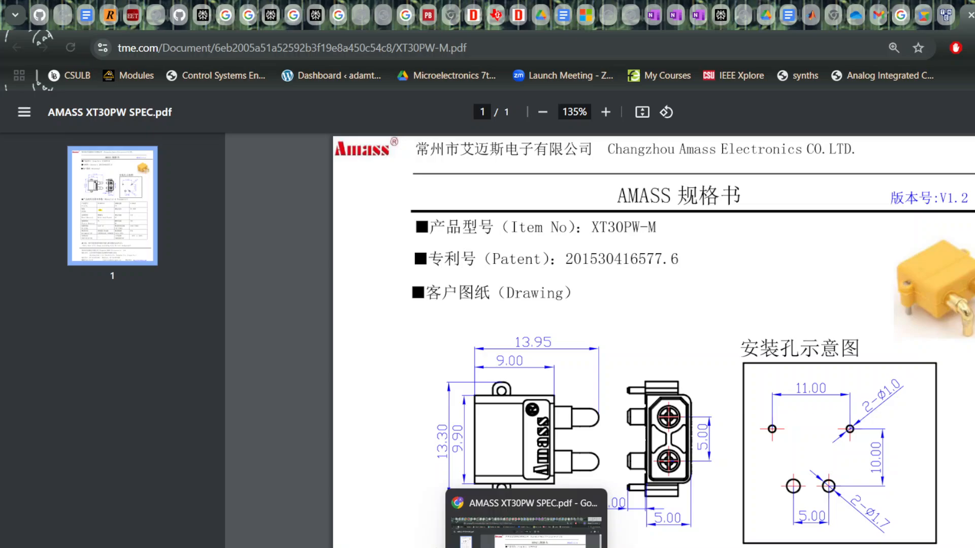
click(625, 547)
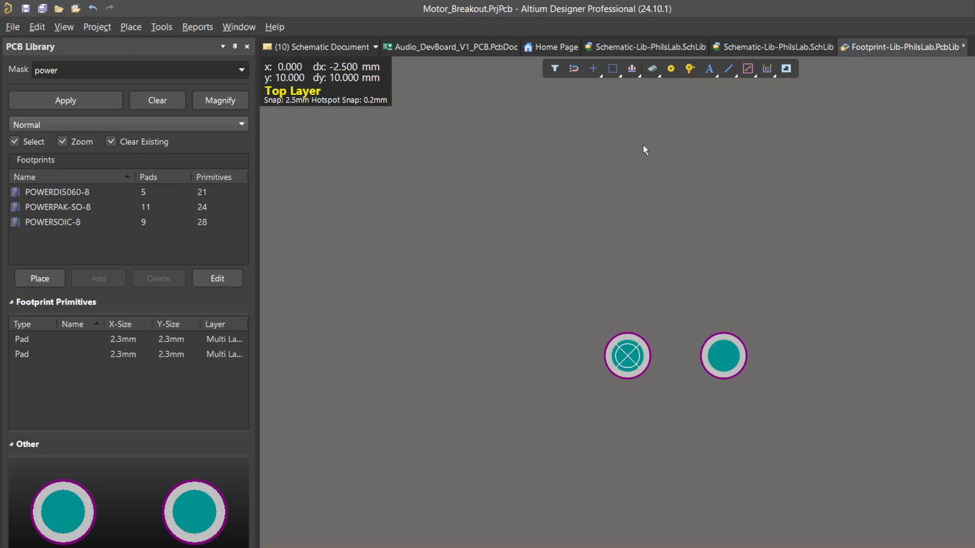
- Assign designator 1 to the pad at the origin
click(627, 355)
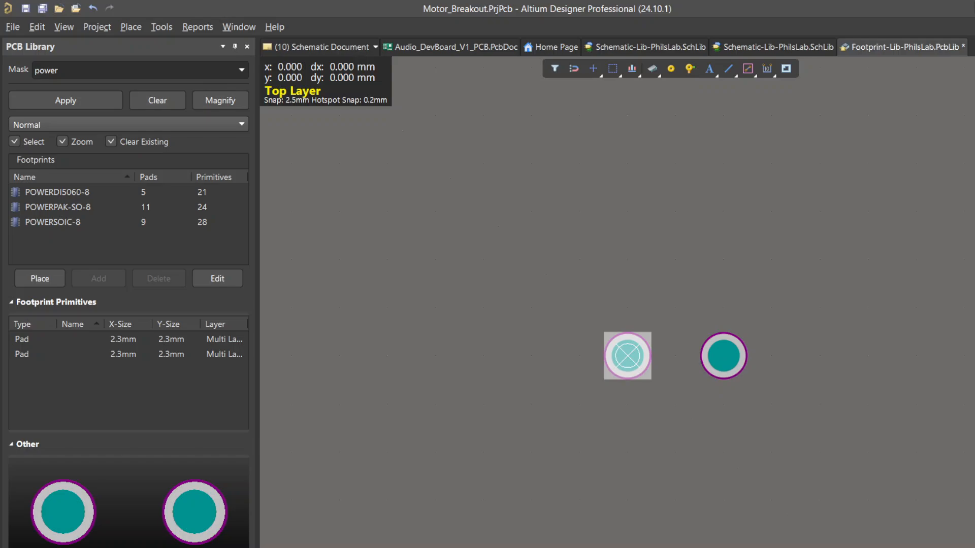
key(F11)
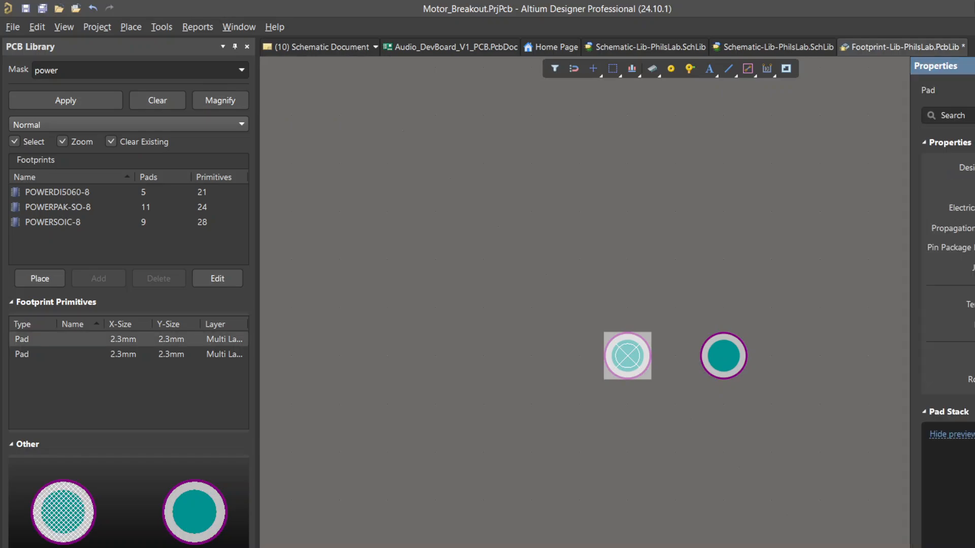
text(1)
key(Return)
- Assign designator 2 to the pad at X 5 mm and save the footprint library
click(732, 362)
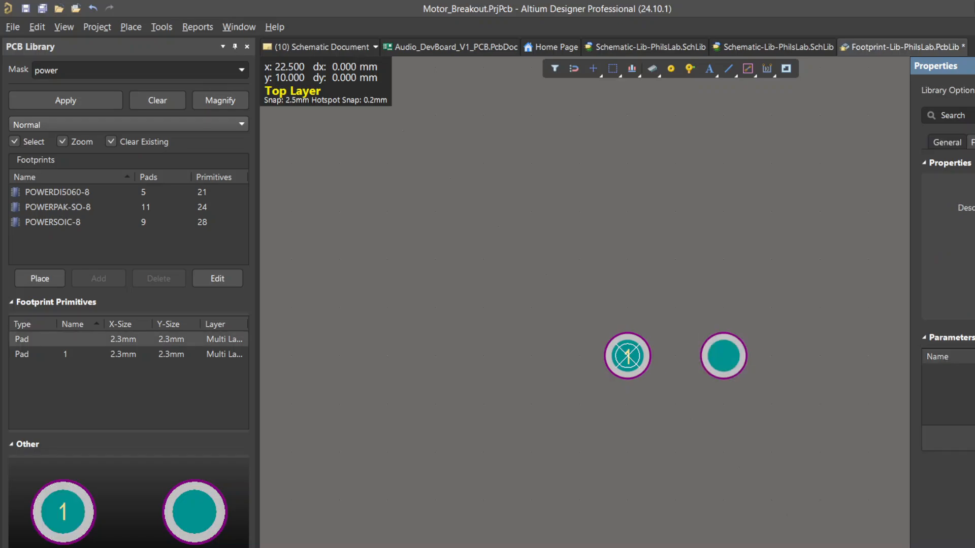
click(713, 369)
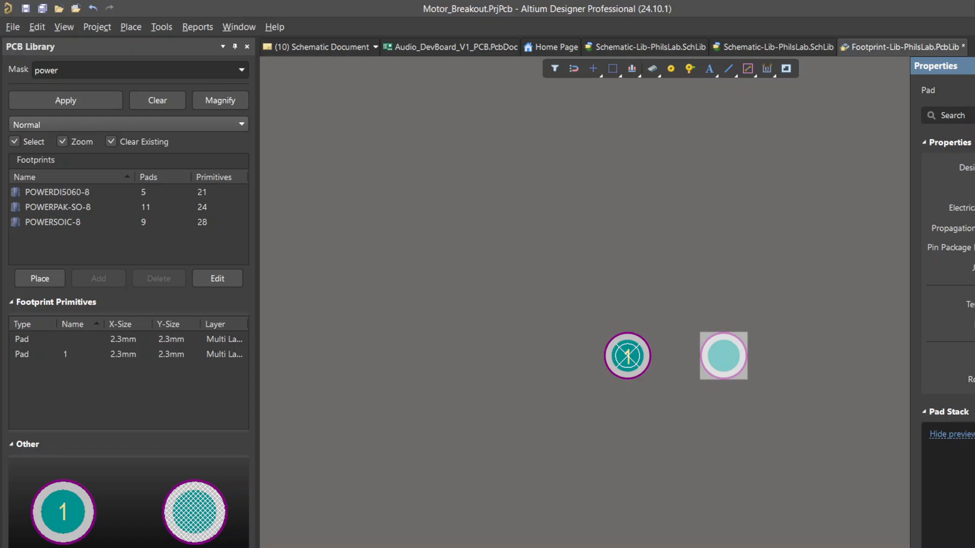
text(2)
click(748, 217)
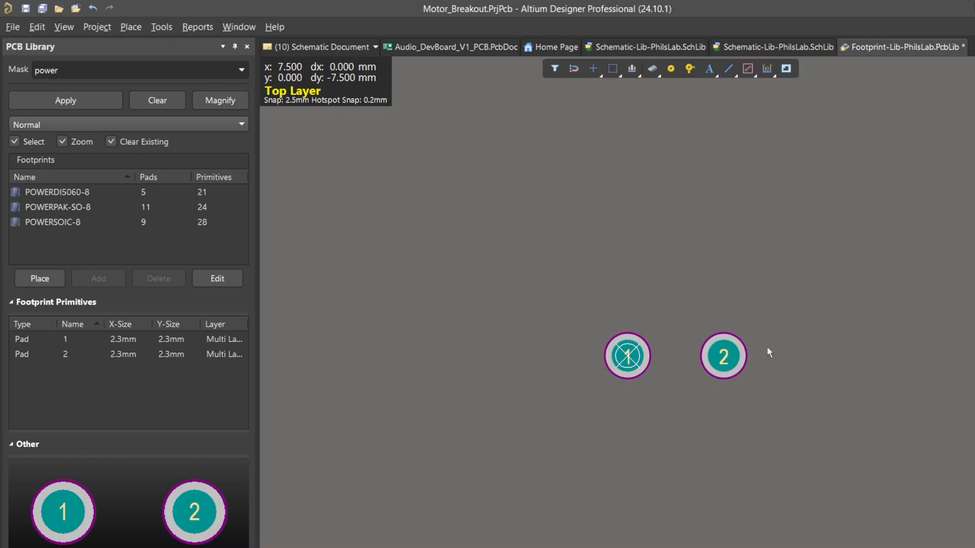
click(433, 339)
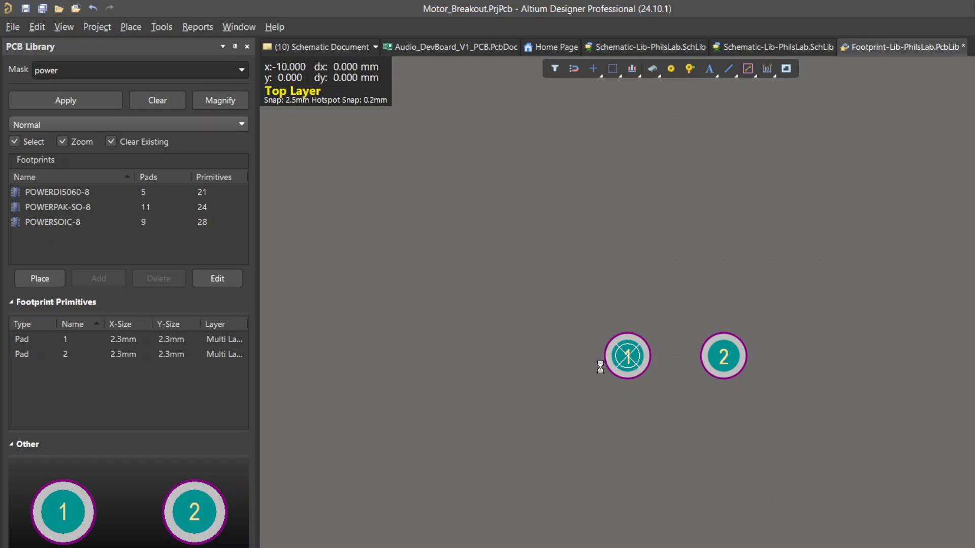
key(ctrl+s)
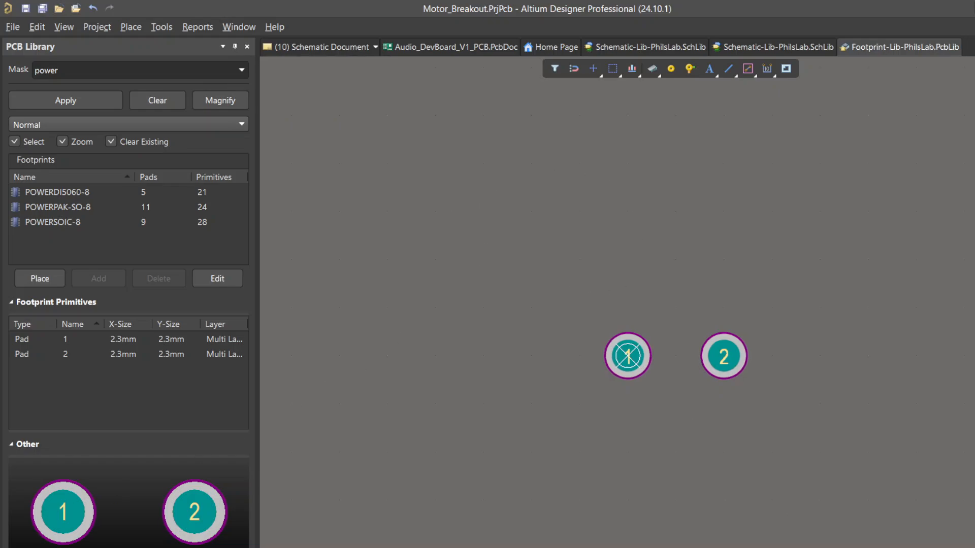
- Open the Schematic-Lib-PhilsLab.SchLib library of the Motor_Breakout project
click(20, 547)
click(89, 266)
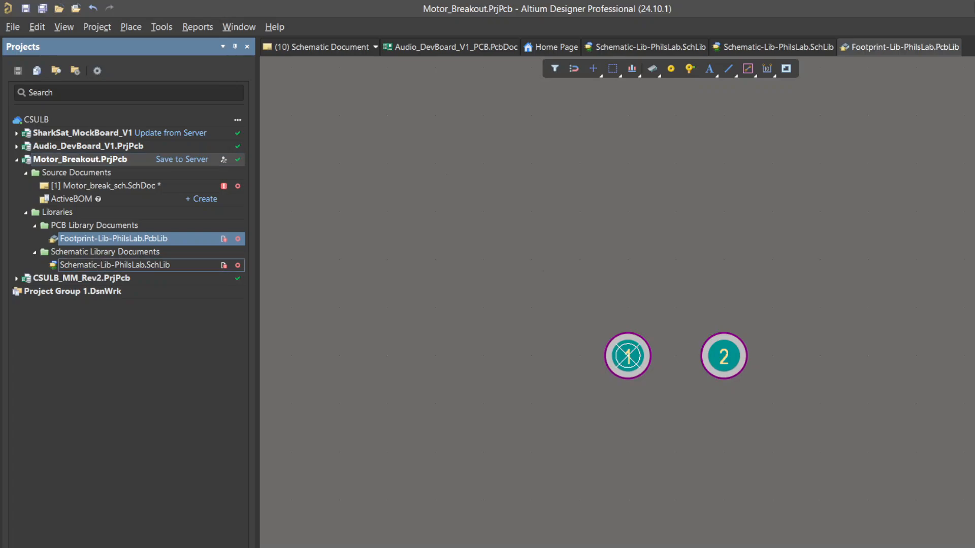
double_click(102, 265)
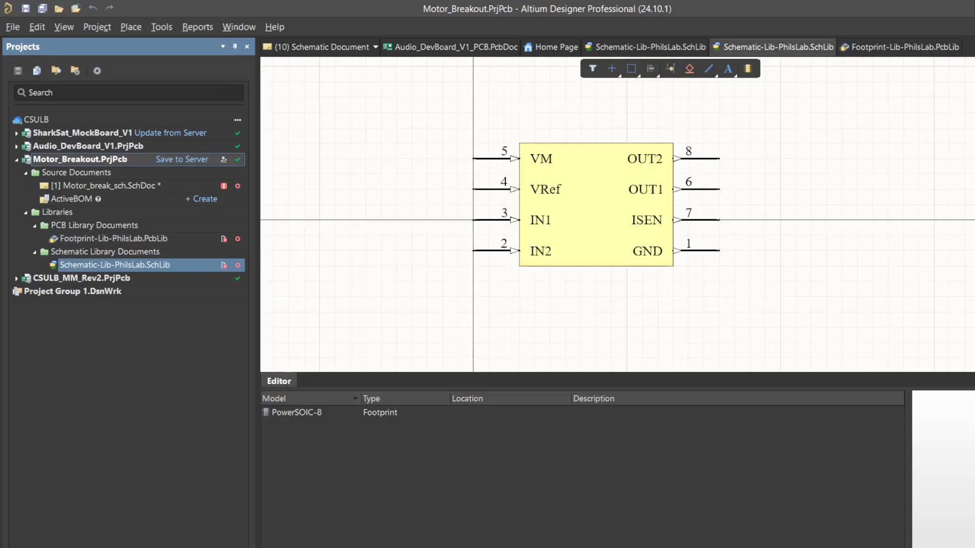
- Replace the component filter in the schematic library with "xt30" to bring up the existing XT30 connector
click(86, 68)
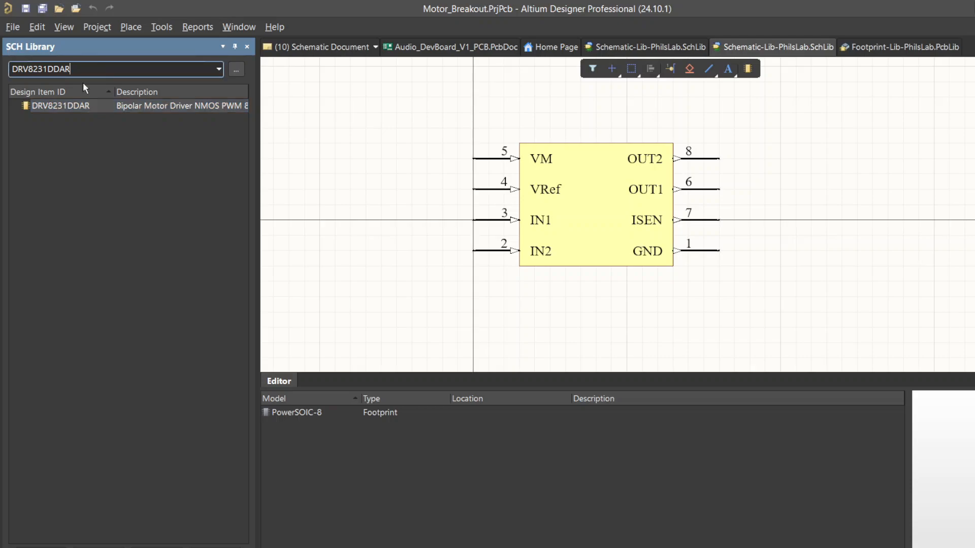
key(BackSpace)
key(BackSpace)
key(BackSpace)
key(BackSpace)
key(BackSpace)
key(BackSpace)
key(BackSpace)
key(BackSpace)
key(BackSpace)
key(BackSpace)
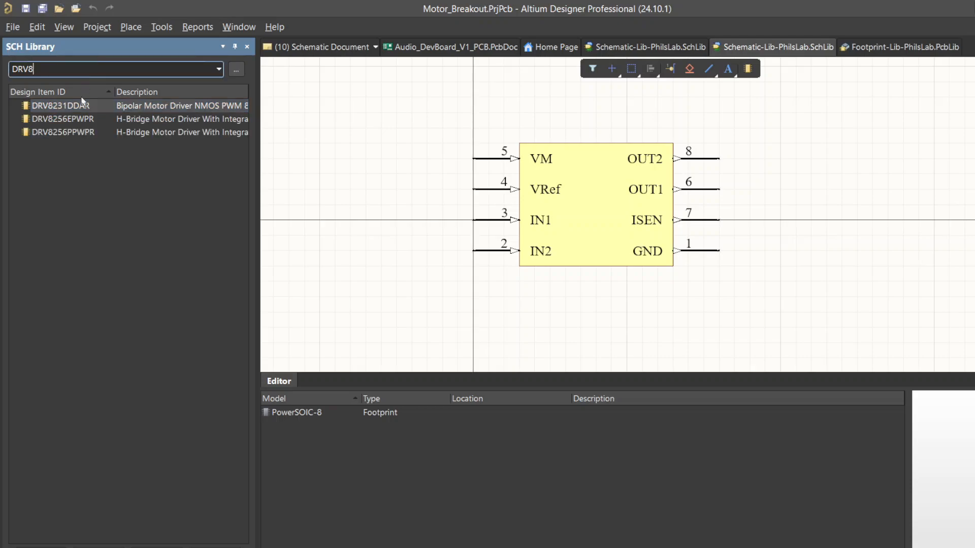
text(xt30)
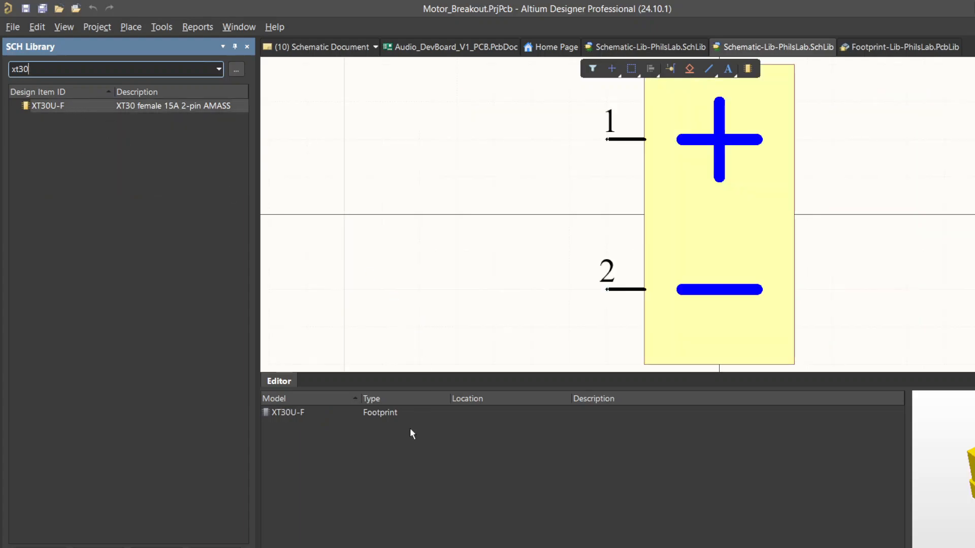
- Examine the XT30U-F footprint preview and which symbol pins, 1 and 2, carry the plus and minus polarity
click(921, 545)
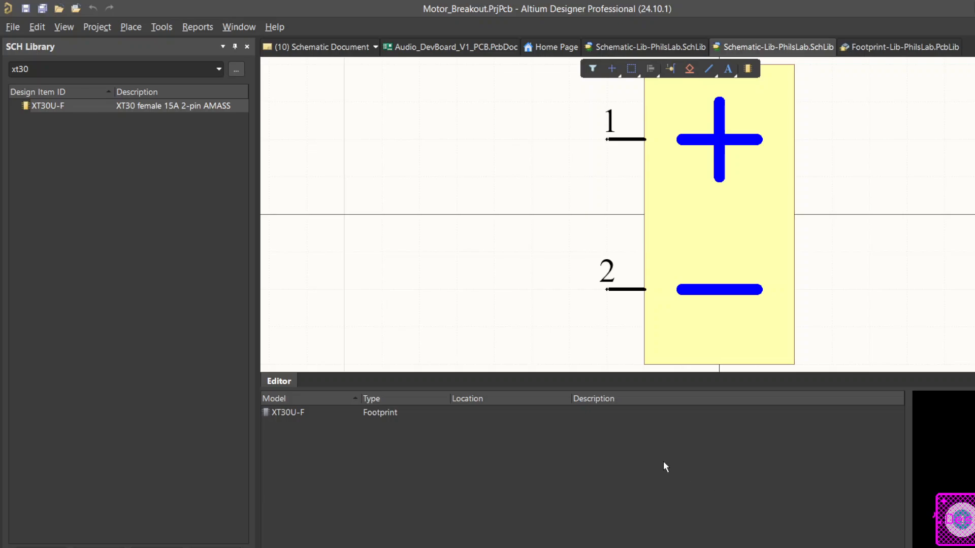
ctrl+scroll(939, 508, up, 3)
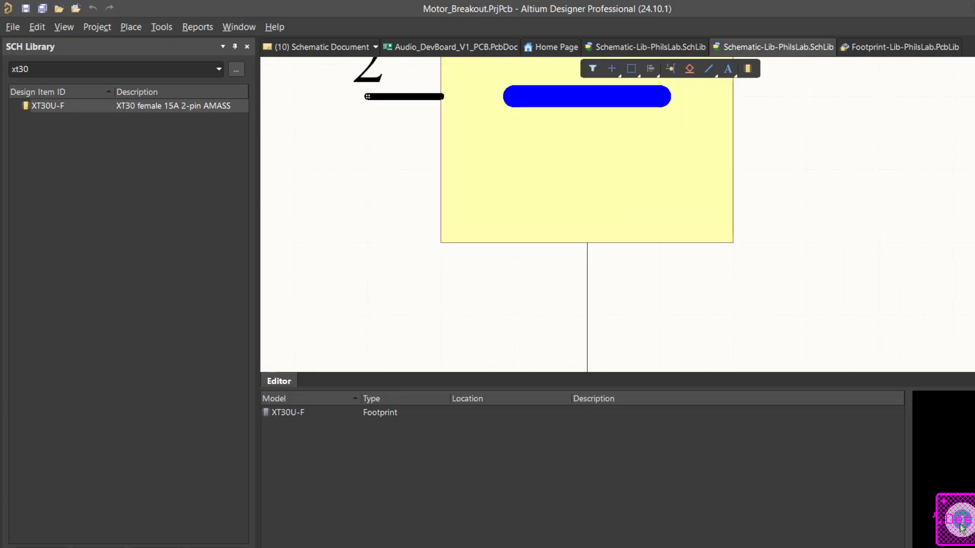
ctrl+scroll(950, 513, down, 2)
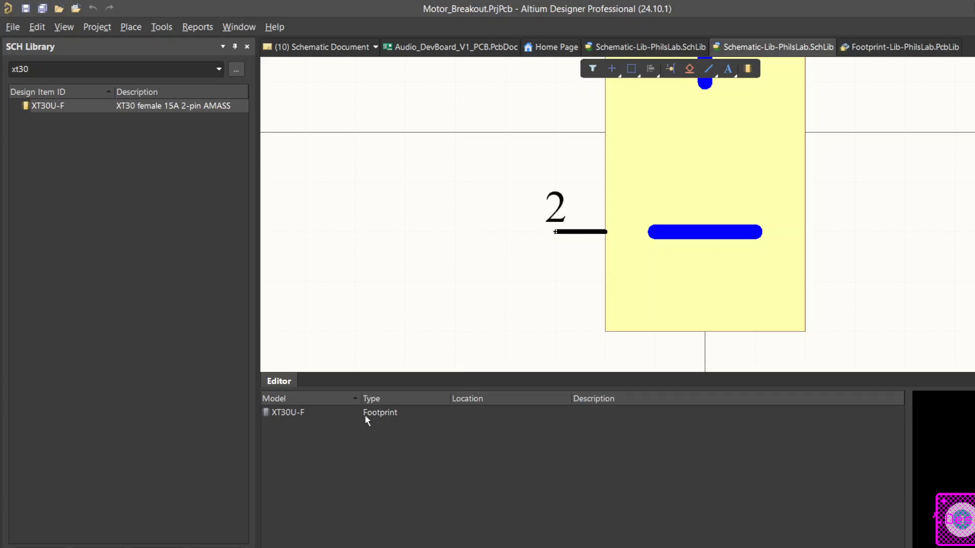
ctrl+scroll(657, 283, down, 4)
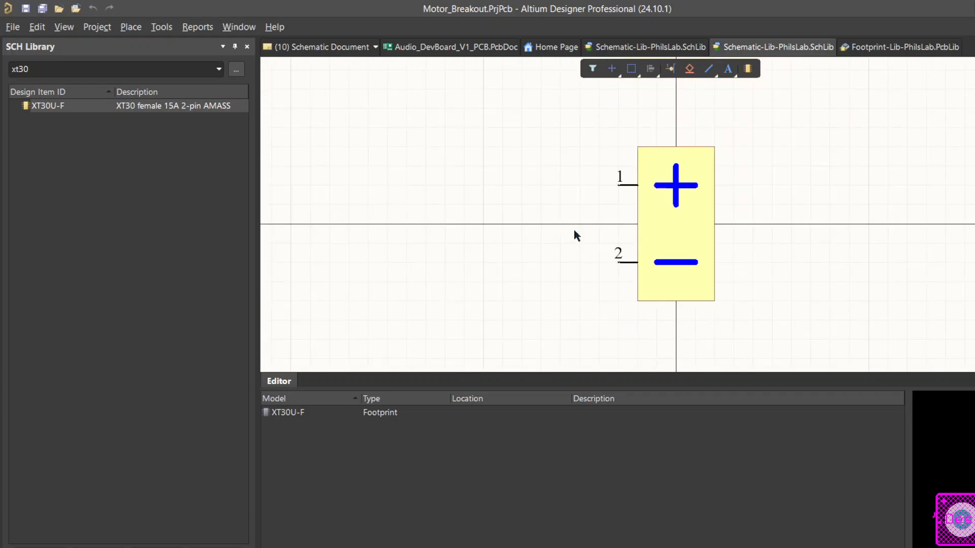
right_drag(535, 194, 548, 222)
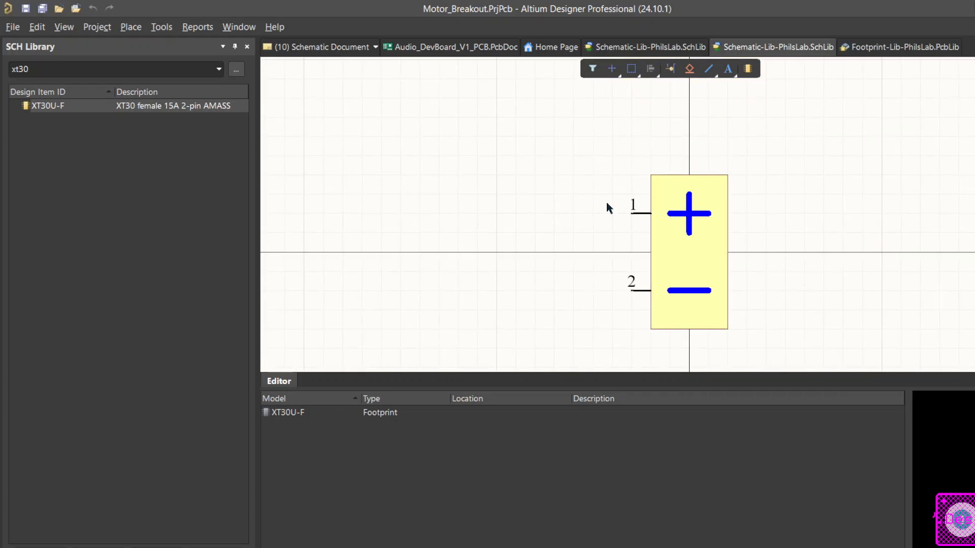
double_click(641, 213)
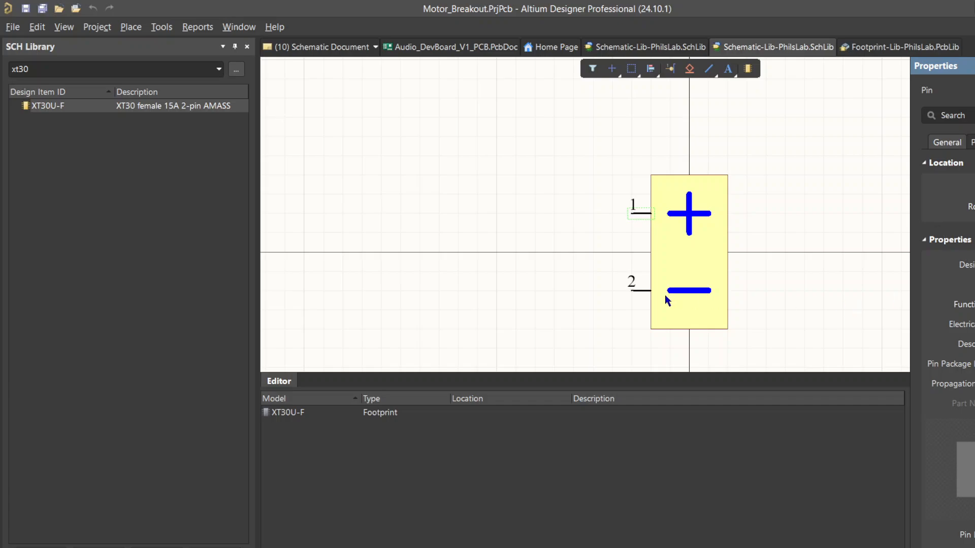
click(638, 289)
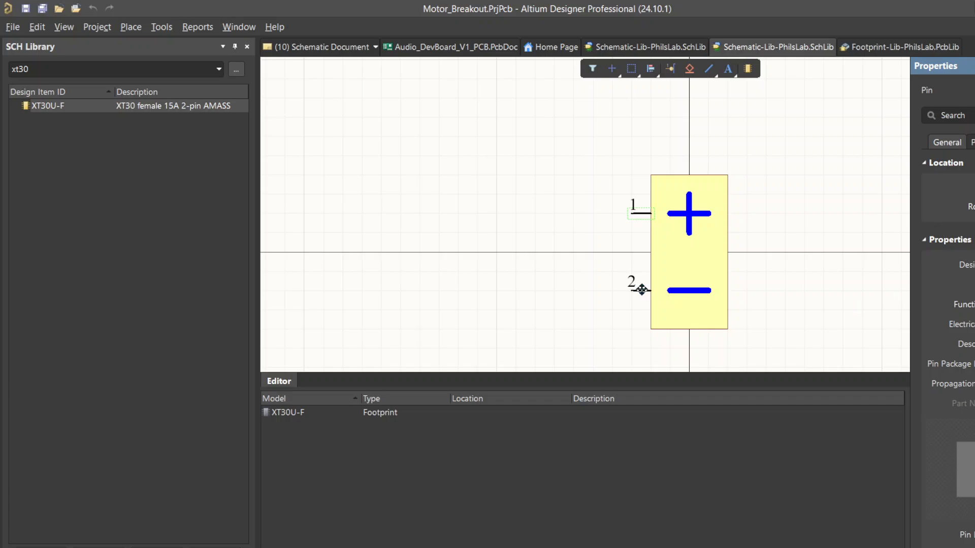
click(783, 310)
ctrl+scroll(783, 310, down, 2)
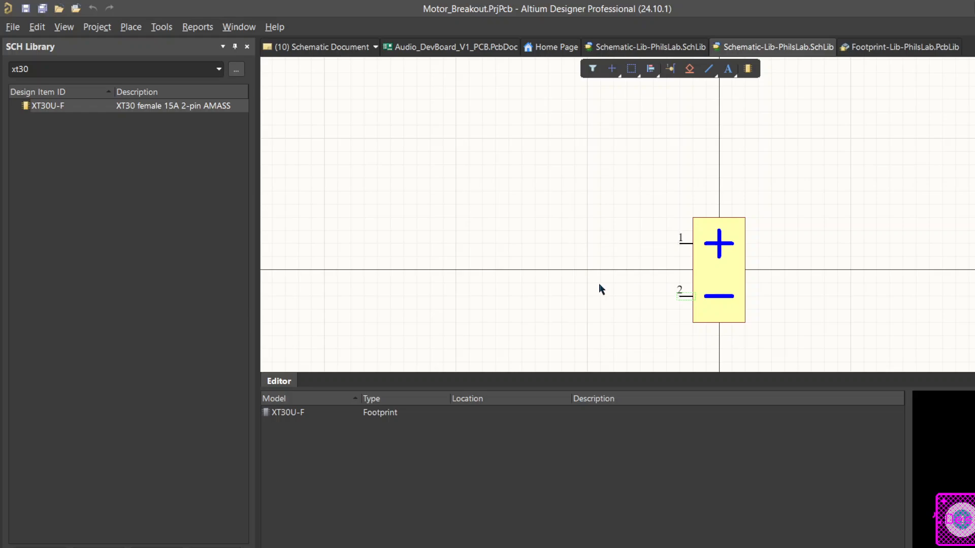
- Review the hole layout in the browser's XT30PW-M datasheet and calculate 11/2, half the mounting-hole spacing, in a new tab
key(alt+Tab)
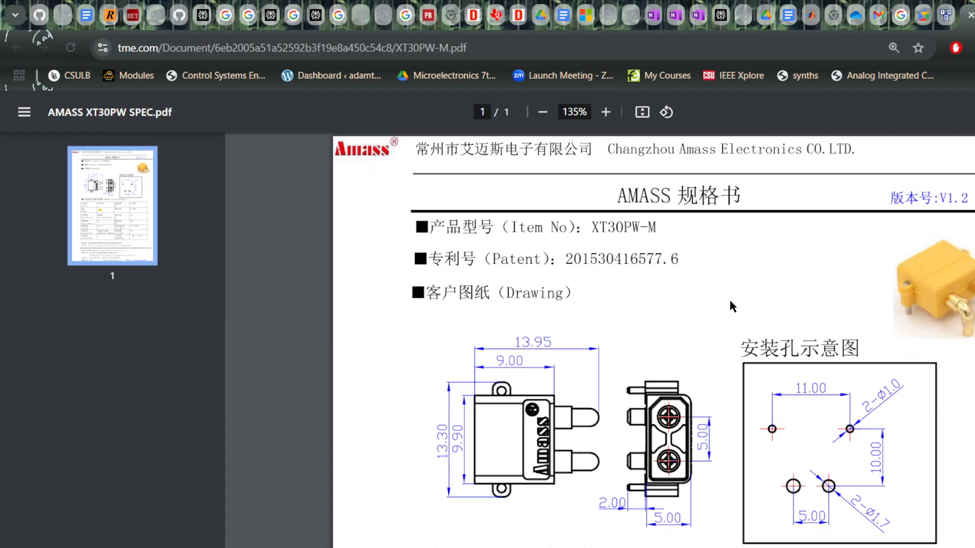
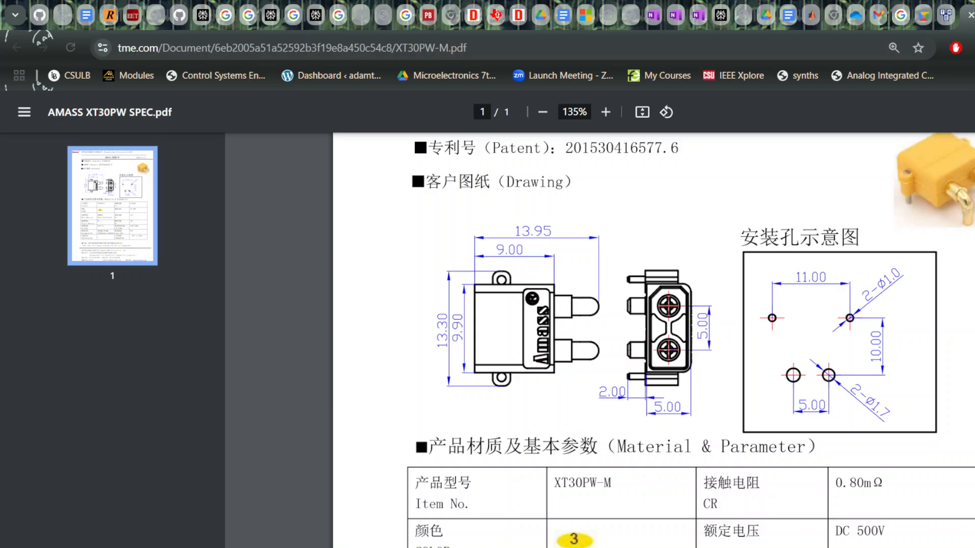
key(ctrl+t)
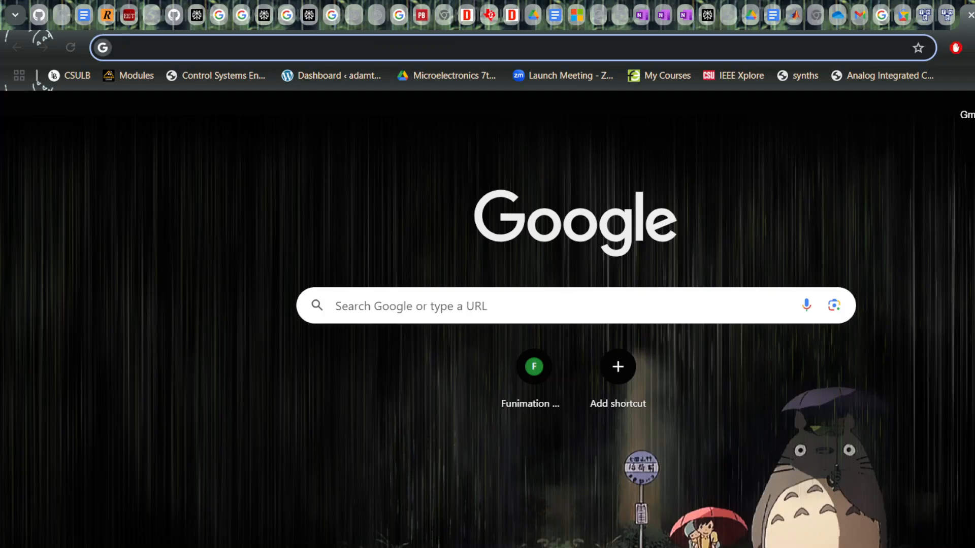
text(5.5)
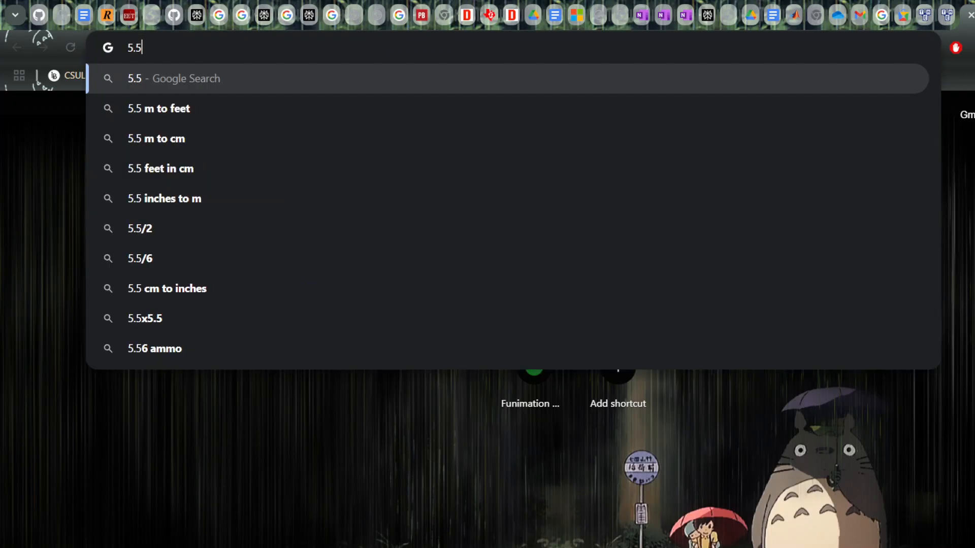
key(BackSpace)
key(BackSpace)
key(BackSpace)
text(11/2)
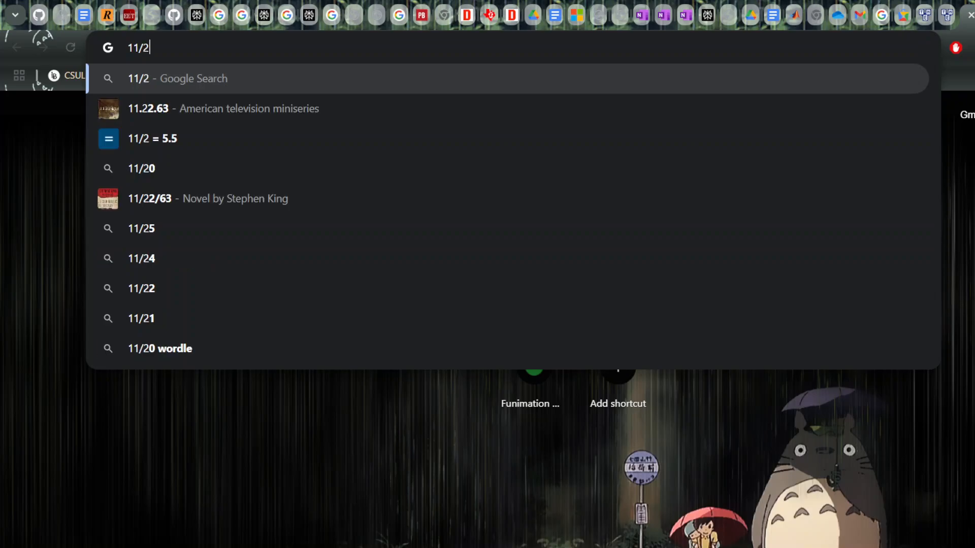
- Calculate 5.5-2.5 for the horizontal offset between a mounting hole and its nearest pad
key(BackSpace)
key(BackSpace)
key(BackSpace)
key(BackSpace)
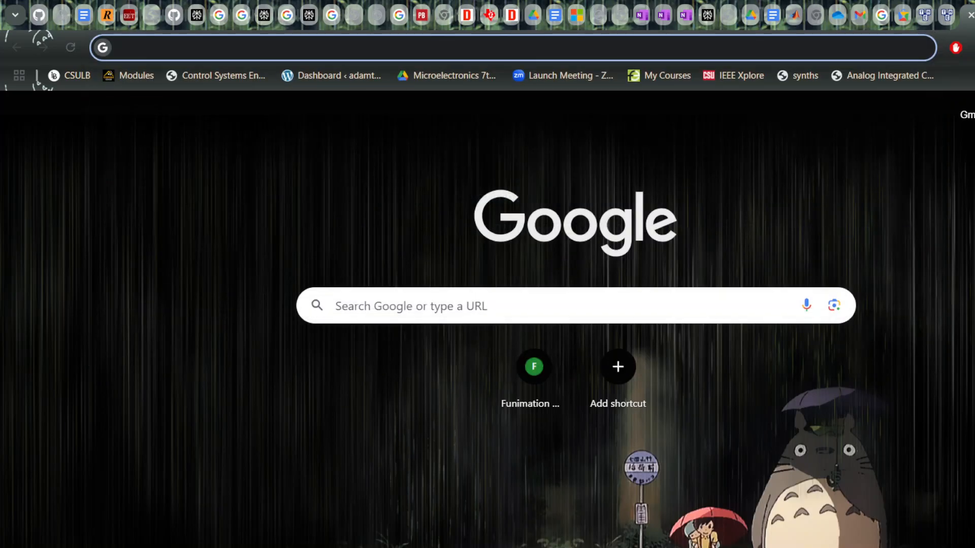
text(55)
key(BackSpace)
text(.)
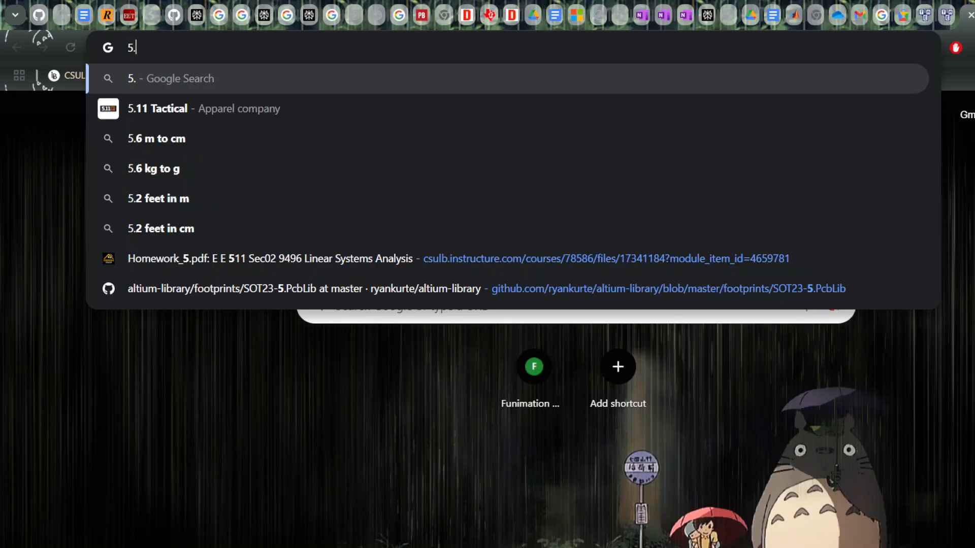
text(5-)
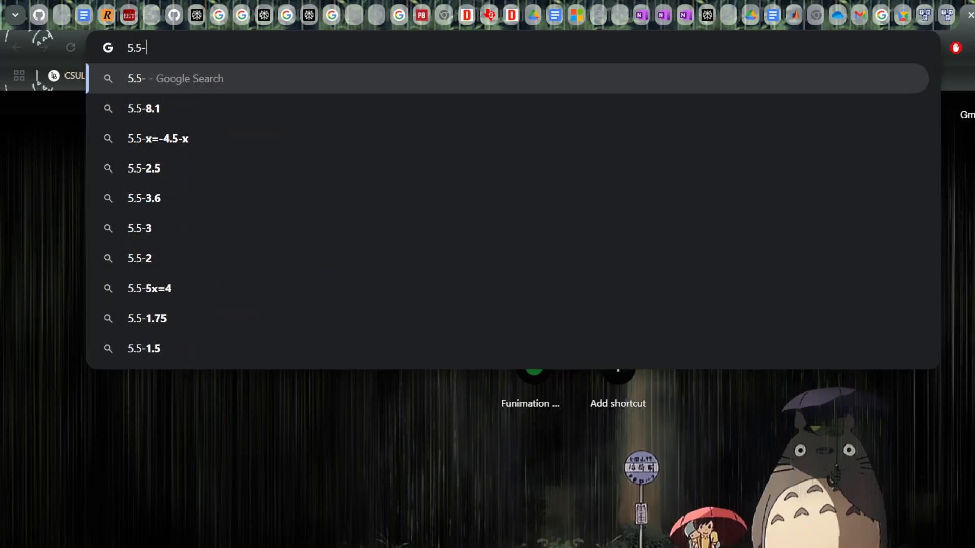
text(2.5)
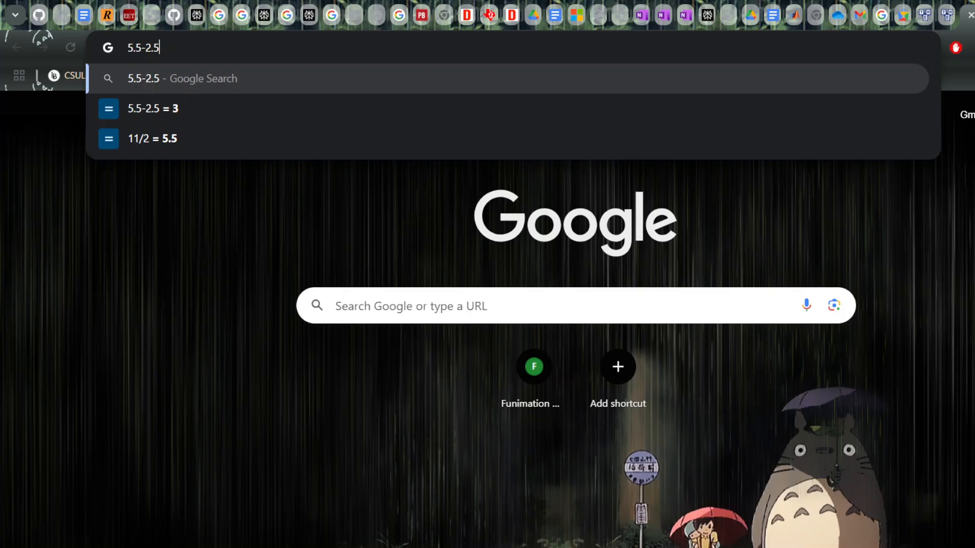
- Close the calculation tab, return to Altium Designer and move the mounting-hole via to x 5 mm, y 5 mm, above pad 2
click(945, 14)
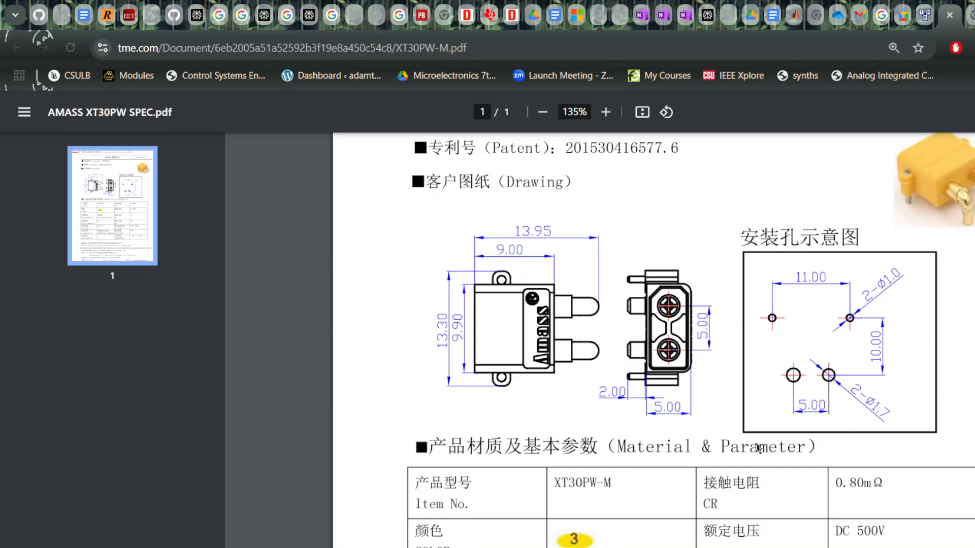
mouse_move(625, 547)
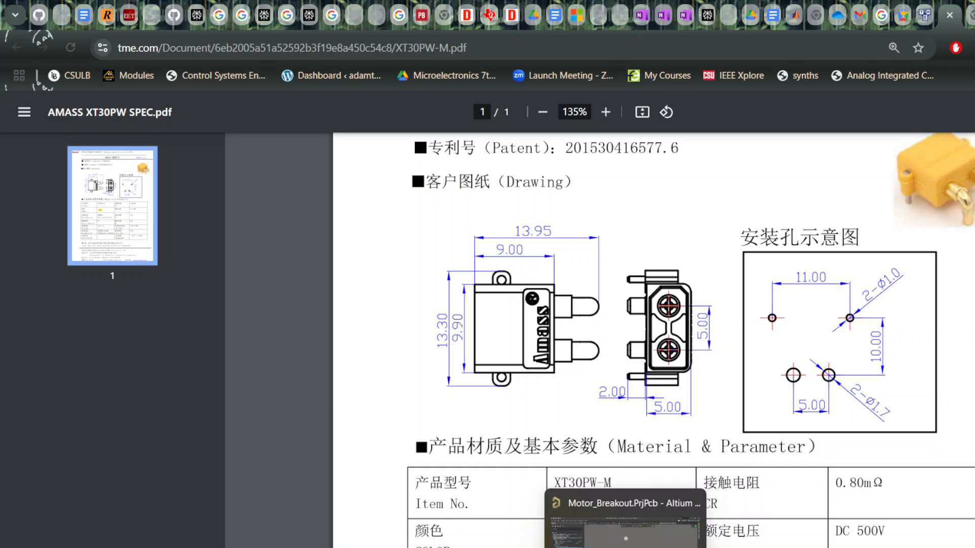
click(572, 534)
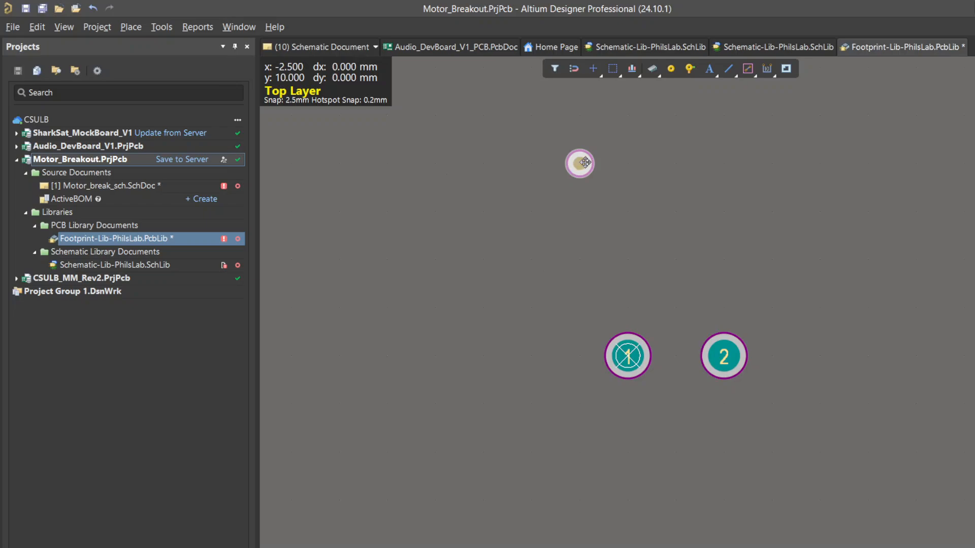
drag(584, 166, 732, 266)
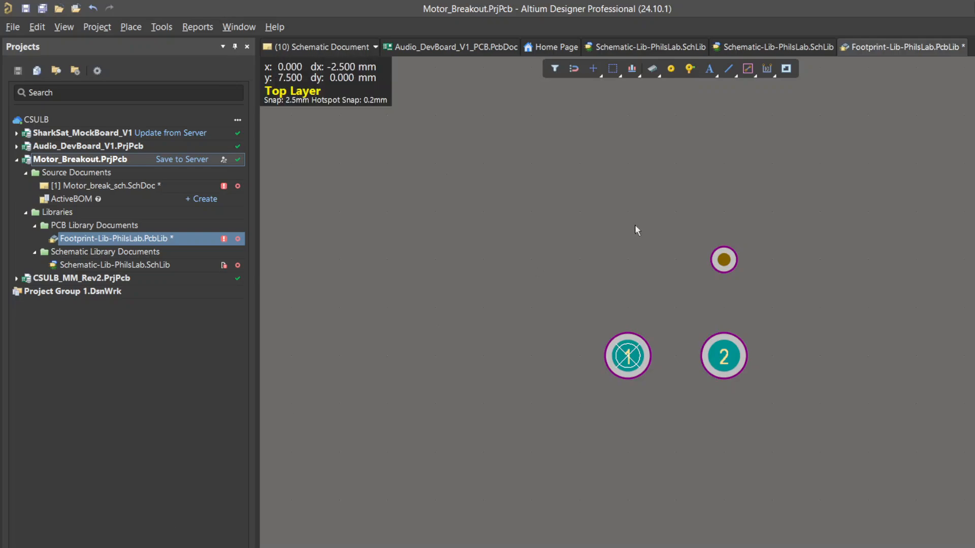
- Set the snap grid to 1 mm and move the mounting-hole via 3 mm right of and 10 mm above pad 2
key(g)
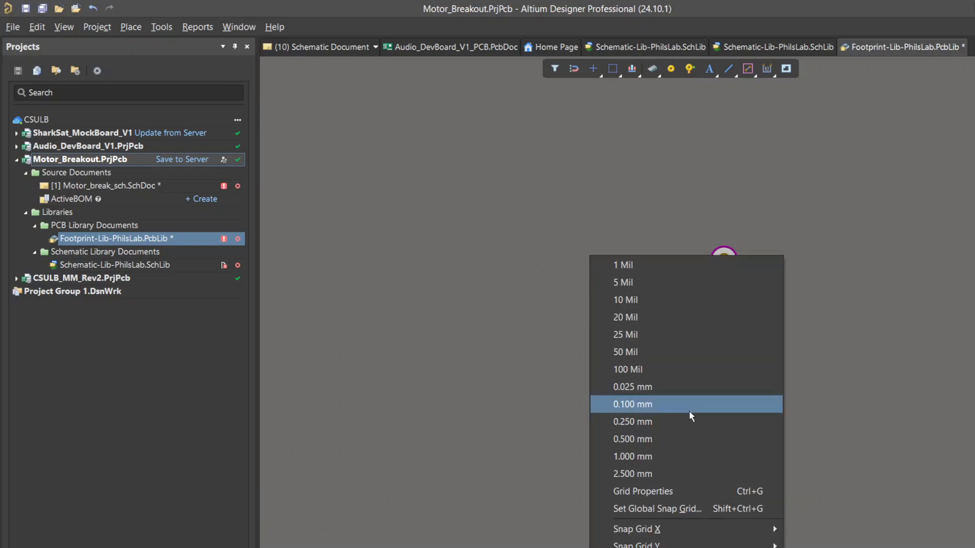
click(651, 455)
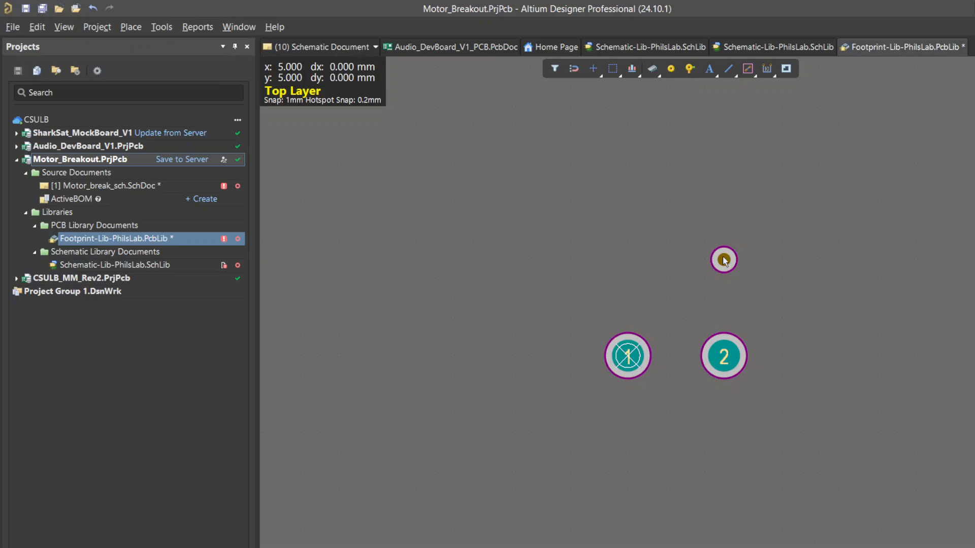
drag(731, 271, 782, 358)
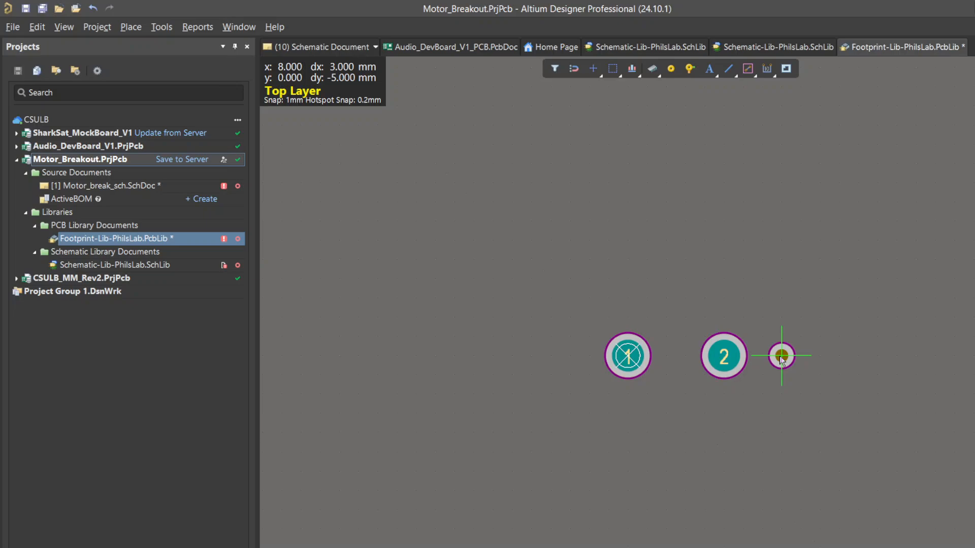
drag(782, 358, 782, 166)
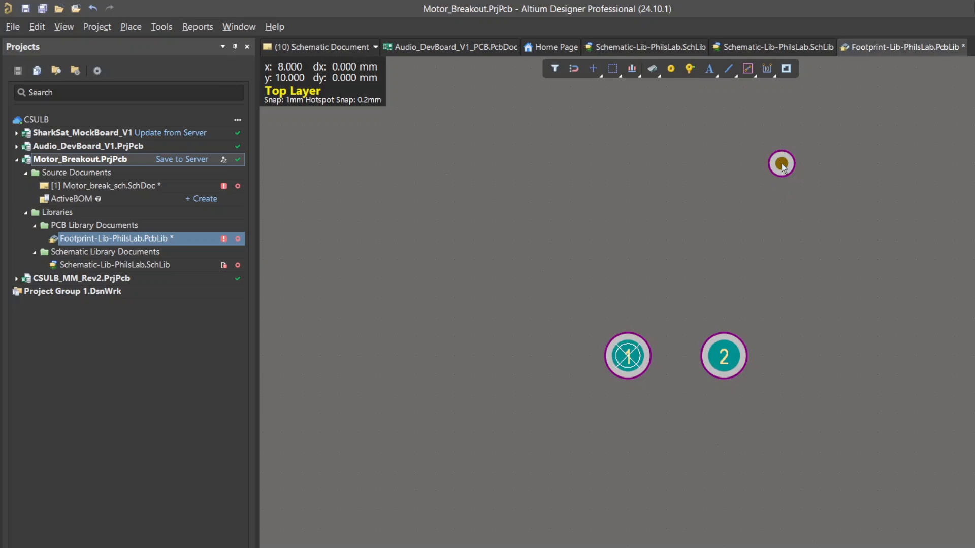
click(724, 355)
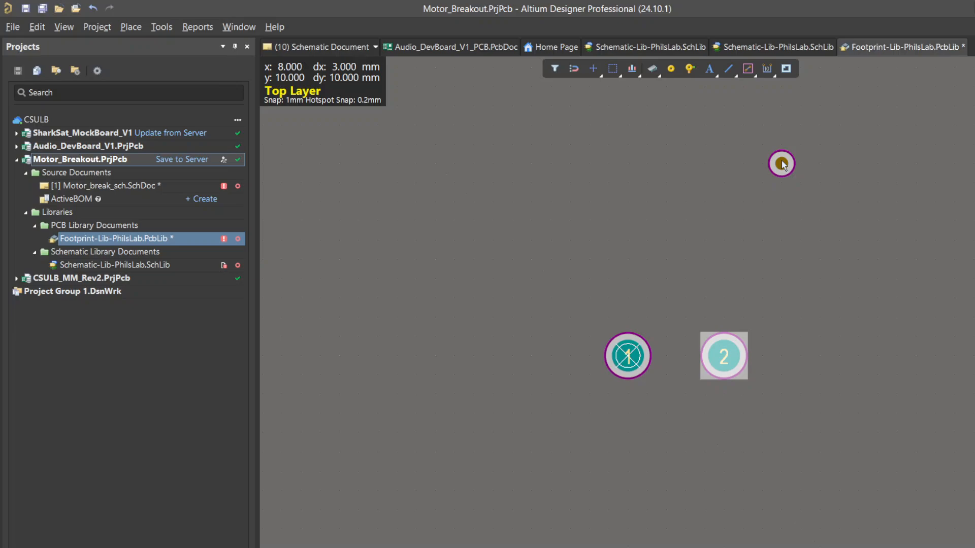
click(675, 199)
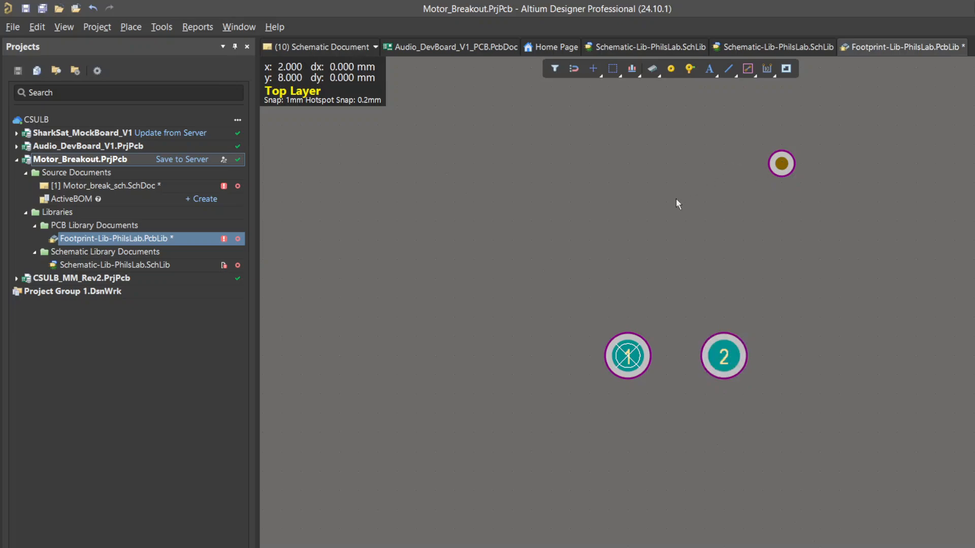
- Copy the mounting-hole via from its centre and paste the duplicate 11 mm to its left at the same height
click(780, 164)
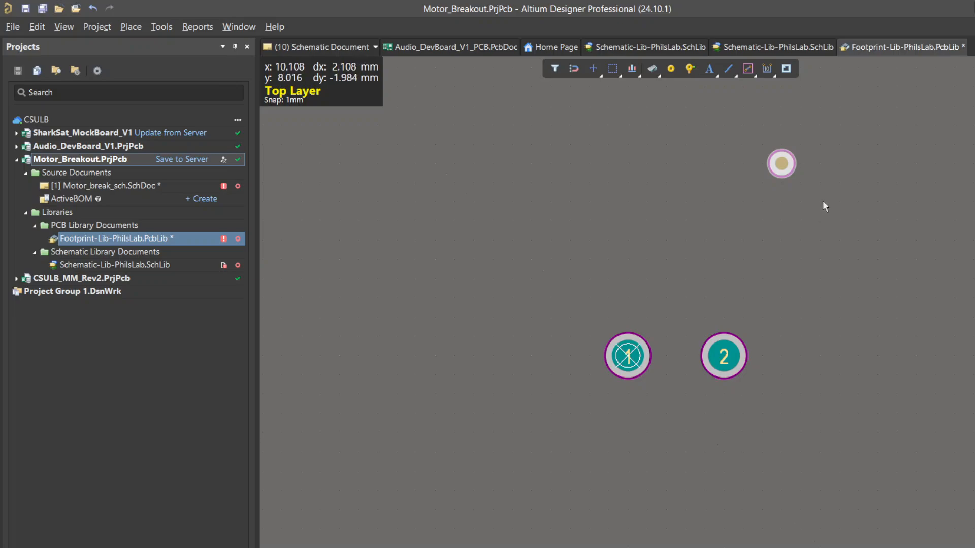
key(ctrl+c)
click(780, 163)
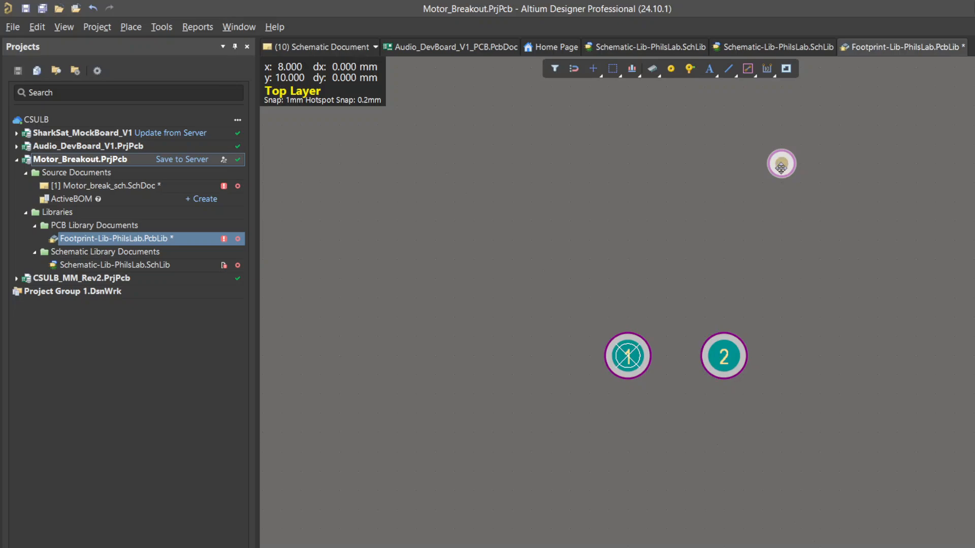
key(ctrl+v)
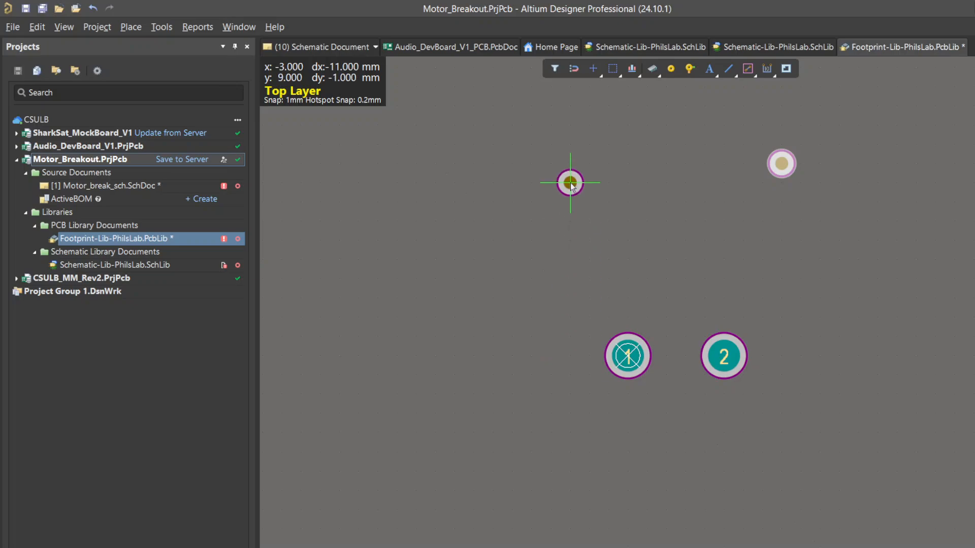
click(570, 163)
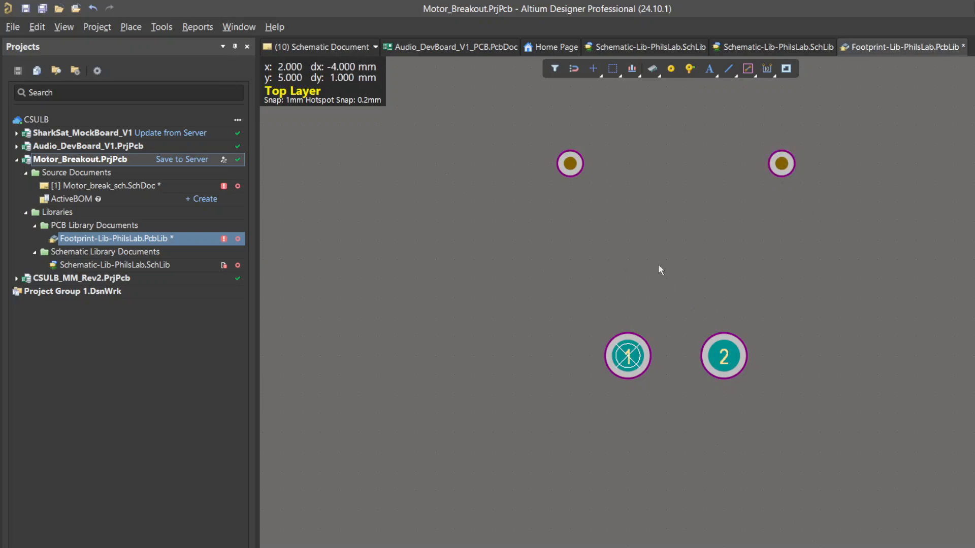
- Measure the centre-to-centre spacing of the two mounting holes and of pads 1 and 2
key(ctrl+m)
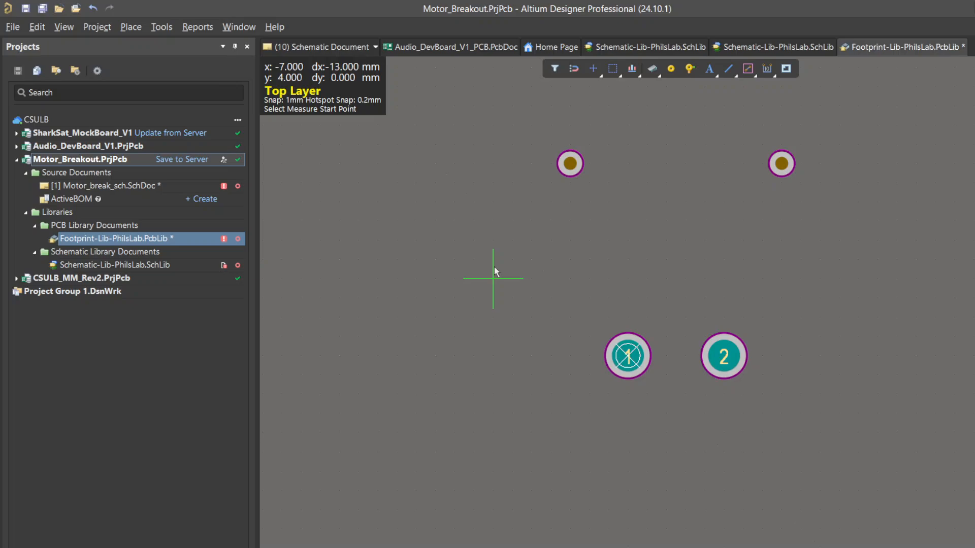
click(570, 163)
click(781, 164)
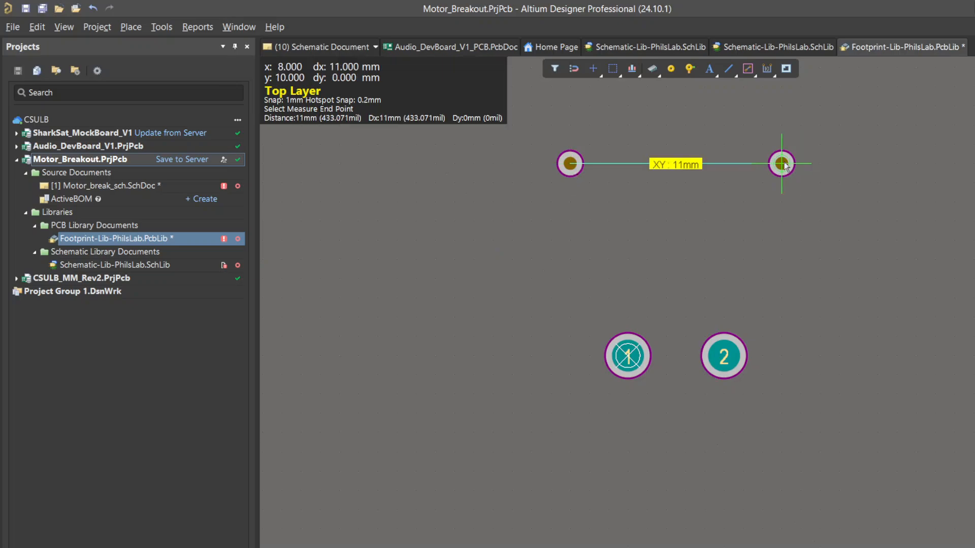
click(663, 370)
click(627, 356)
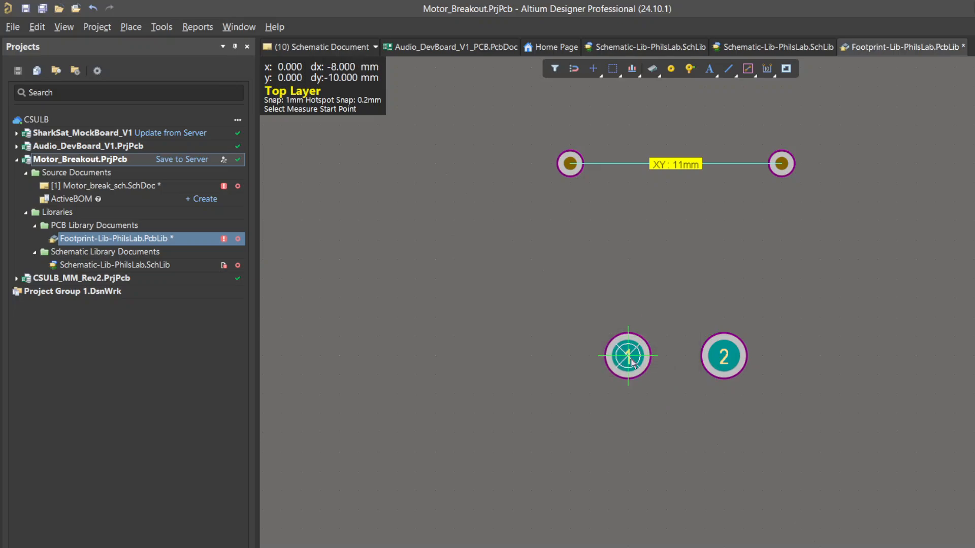
click(726, 362)
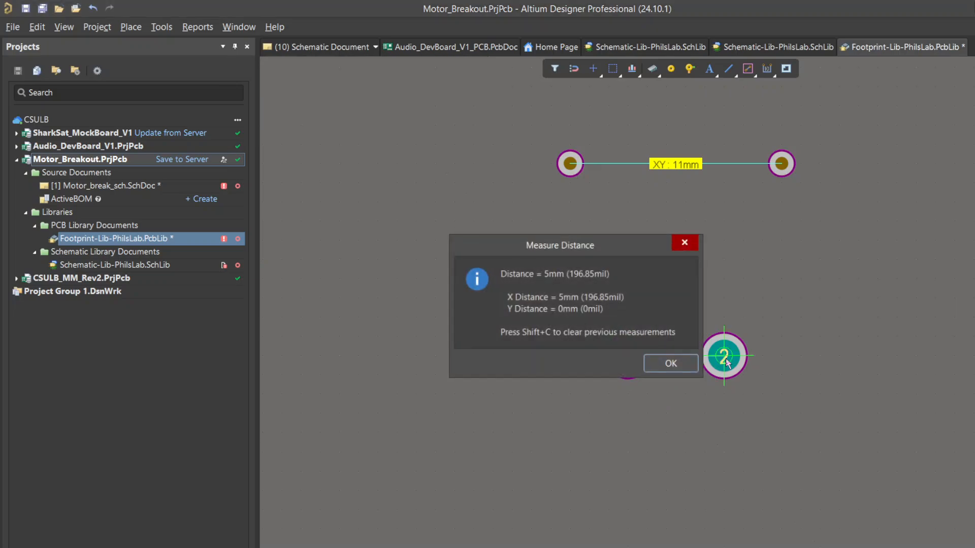
click(669, 365)
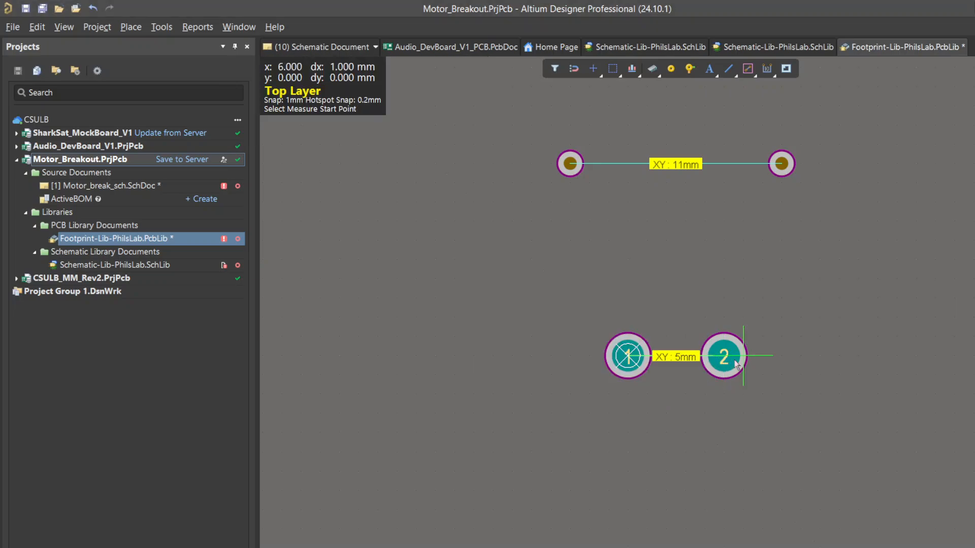
- Measure the horizontal and vertical offsets between pad 2 and the right mounting hole
click(781, 355)
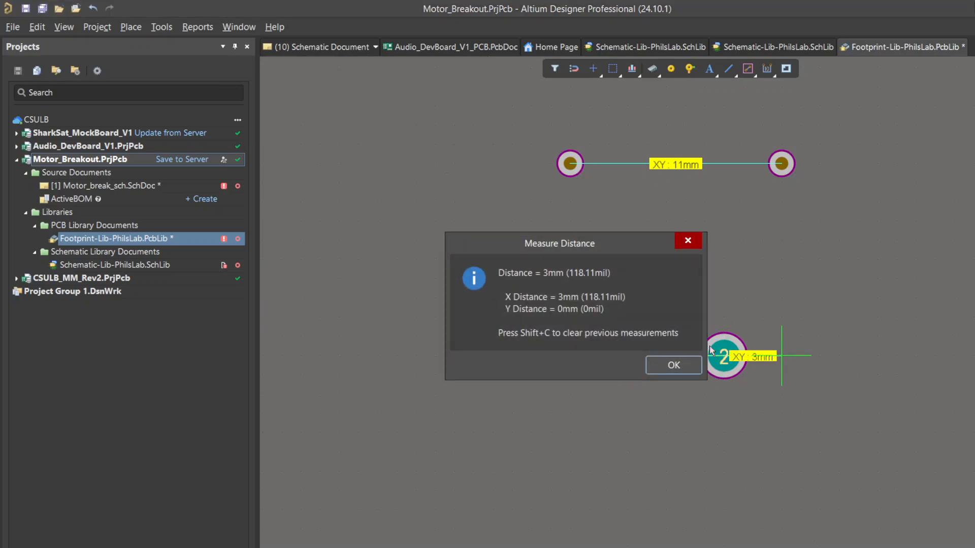
click(675, 366)
click(781, 164)
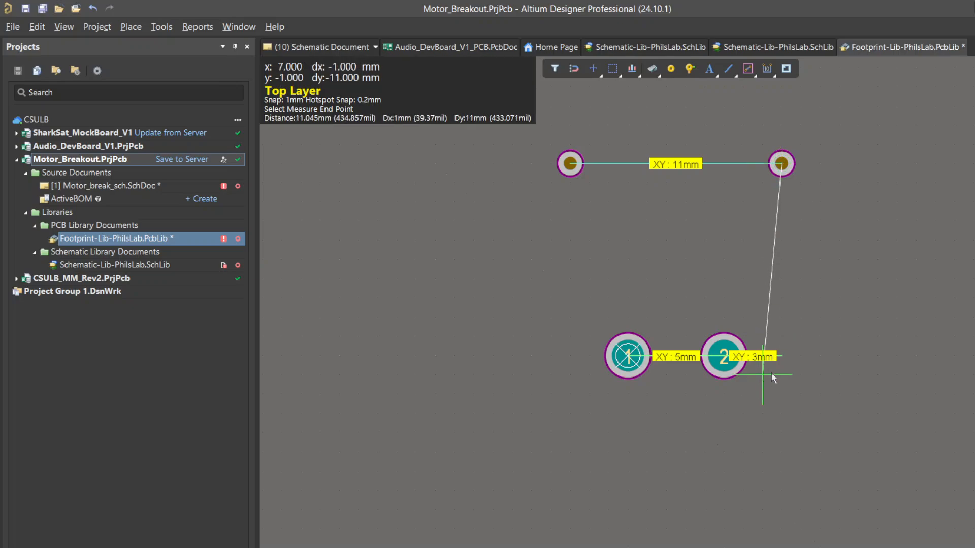
click(781, 356)
click(674, 365)
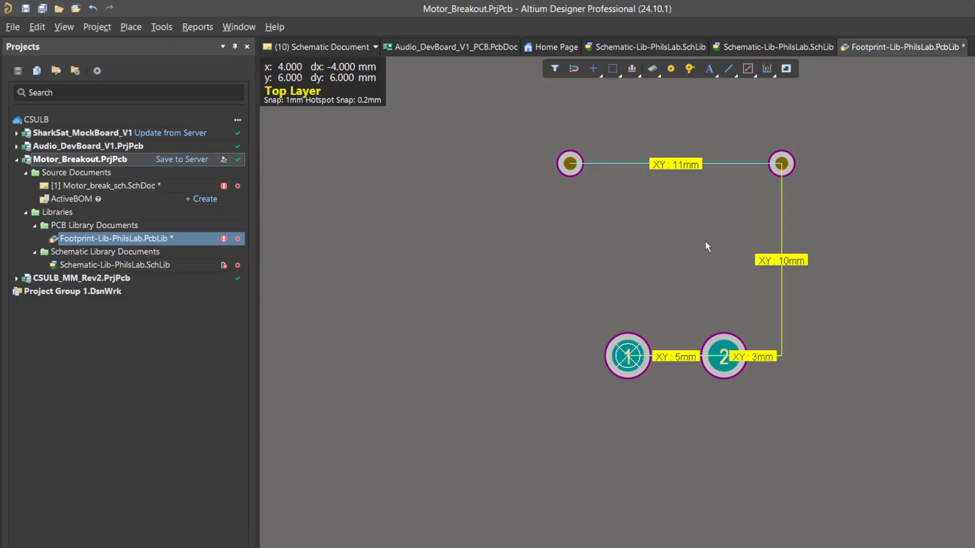
- Measure the distance from pad 1 to the left mounting hole, and clear all measurements from the footprint
key(ctrl+m)
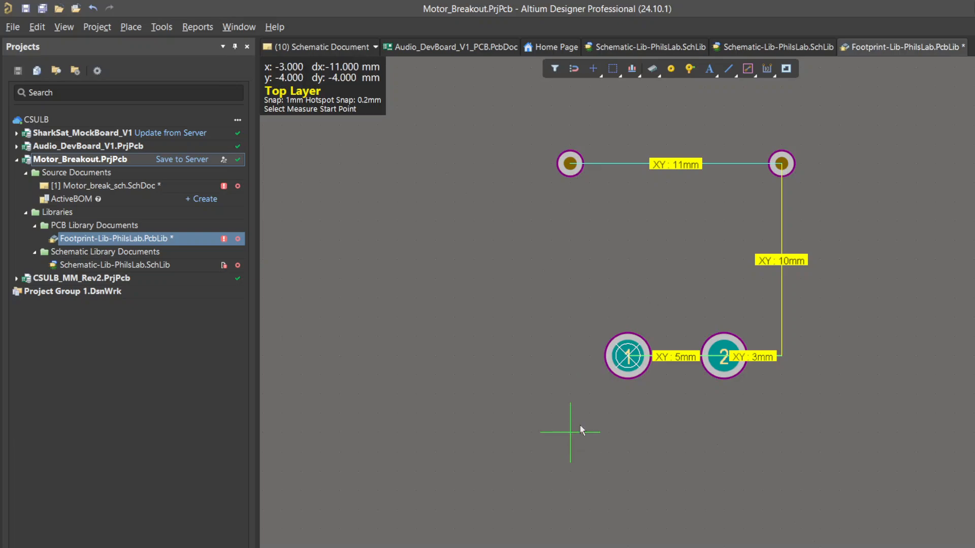
click(628, 356)
click(570, 163)
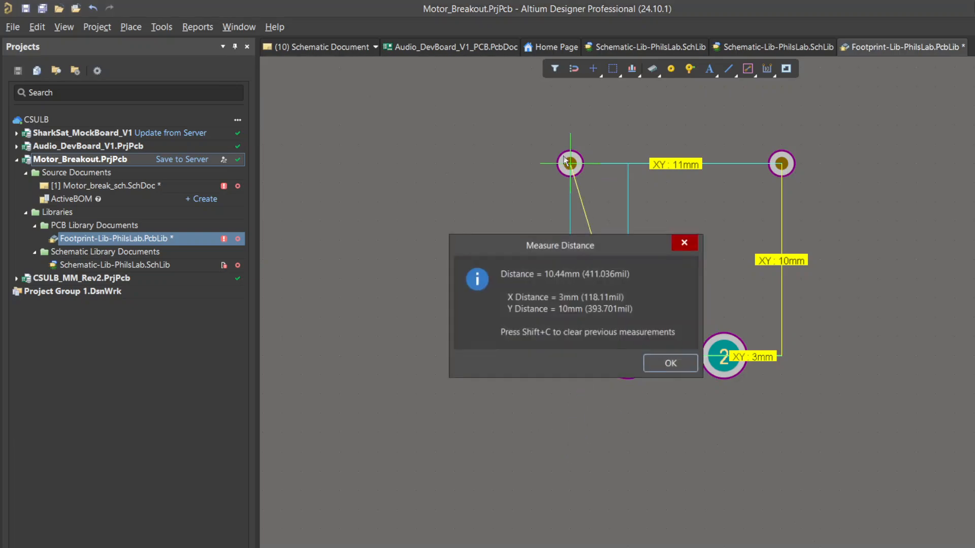
click(662, 365)
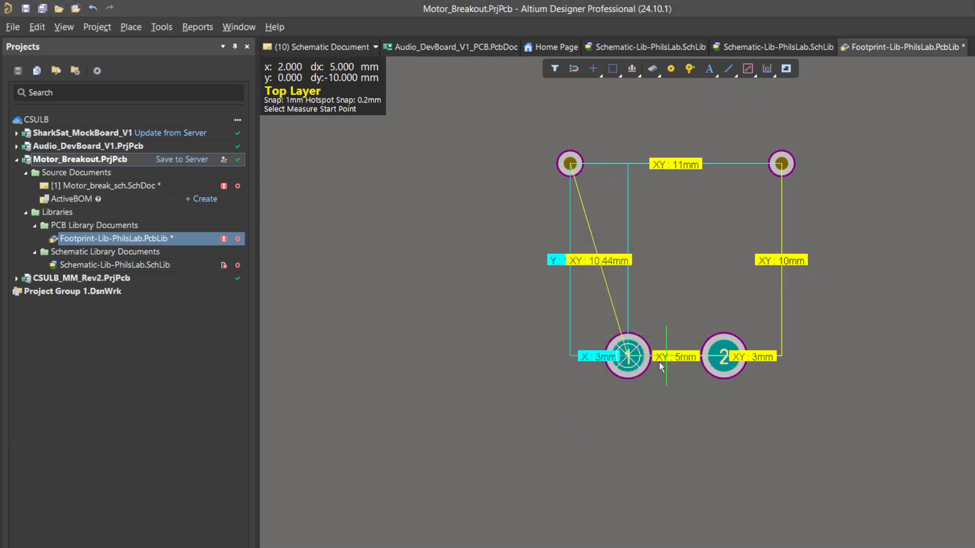
right_click(884, 259)
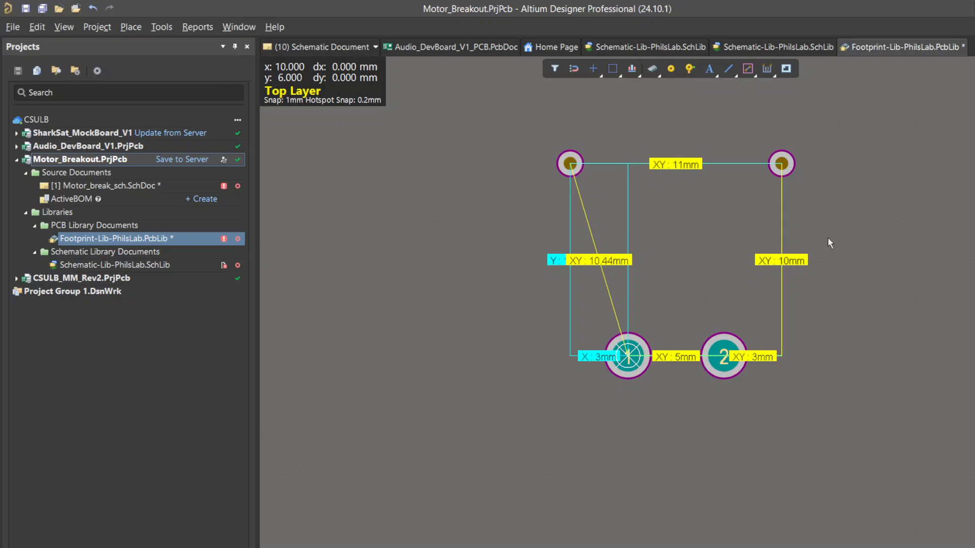
key(shift+c)
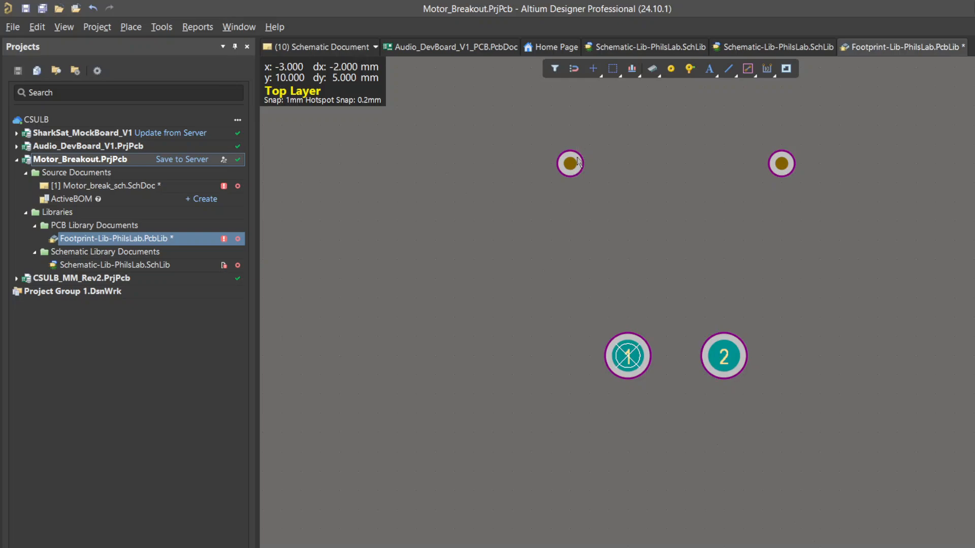
- Check the datasheet's mounting-hole diameter and enlarge the right mounting via's hole to suit the specified 1.0 mm holes
key(alt+Tab)
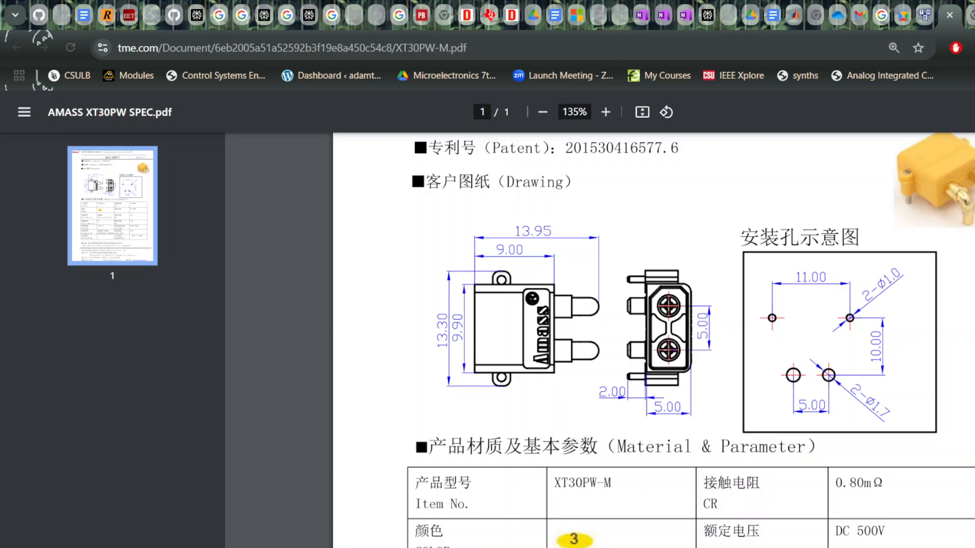
key(alt+Tab)
double_click(780, 166)
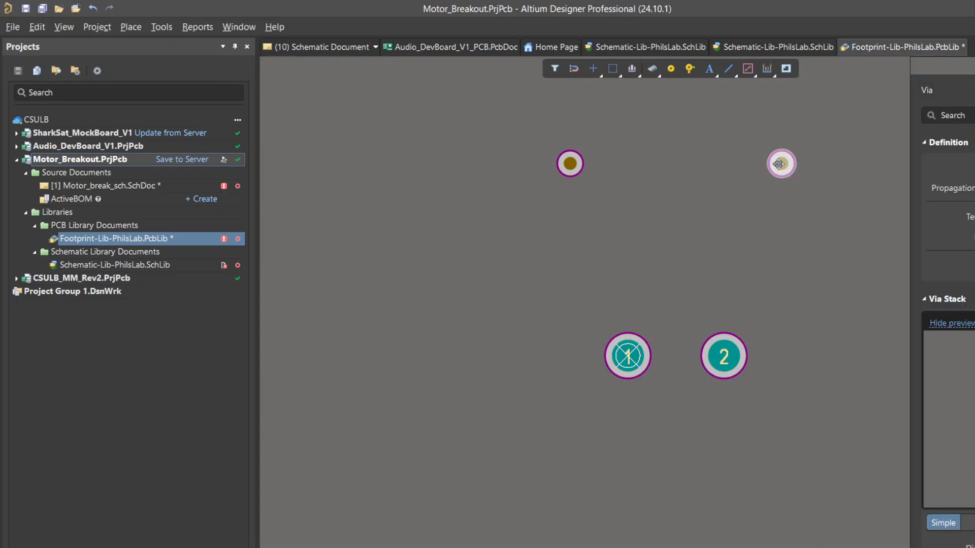
scroll(947, 305, down, 6)
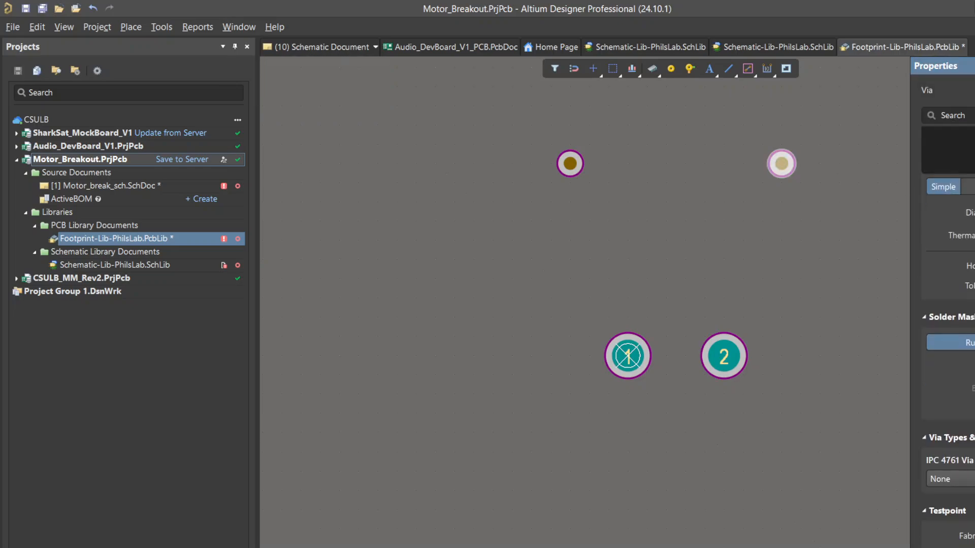
scroll(947, 304, up, 6)
scroll(947, 305, down, 3)
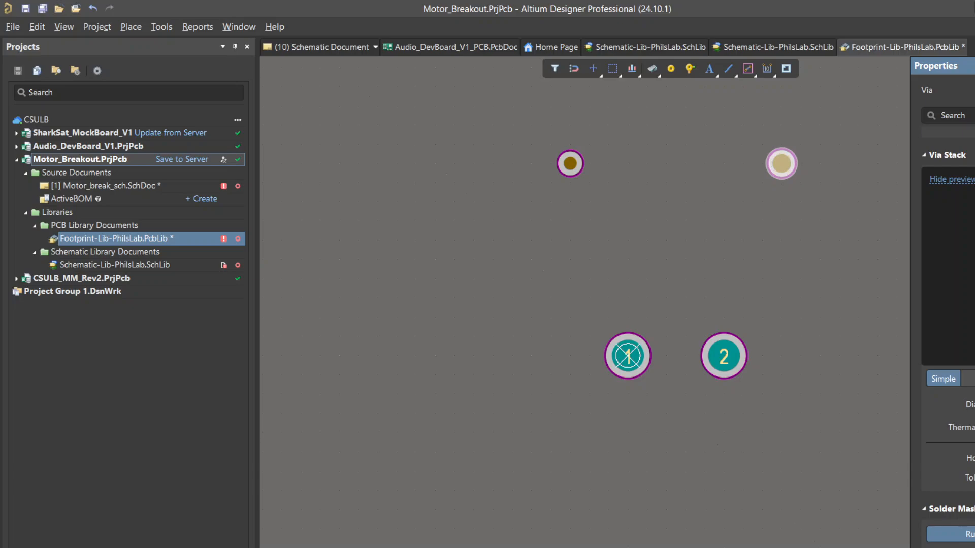
- Enlarge the left mounting via's hole to match the right one
click(570, 163)
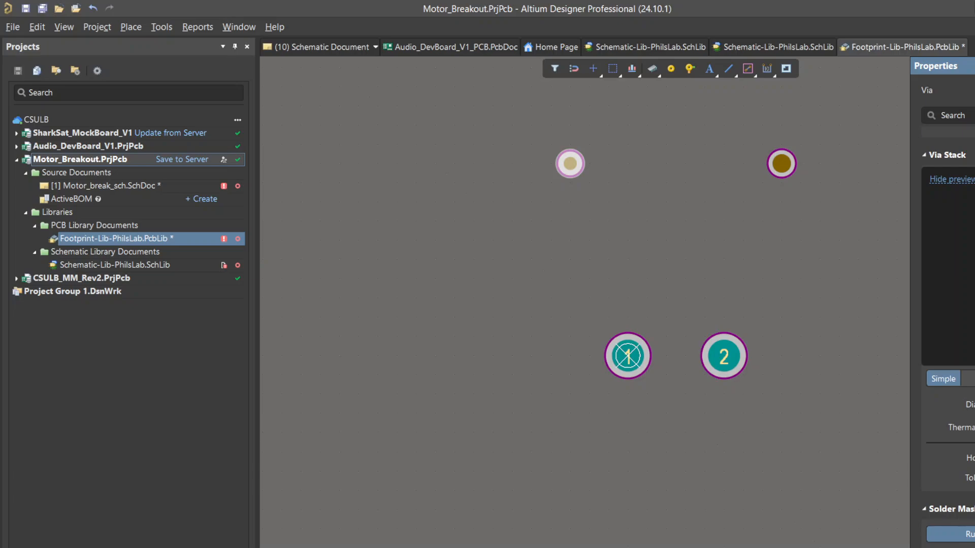
key(Return)
click(702, 293)
- Switch to the browser and review the XT30PW-M datasheet's drawings and parameter table
ctrl+scroll(720, 197, down, 2)
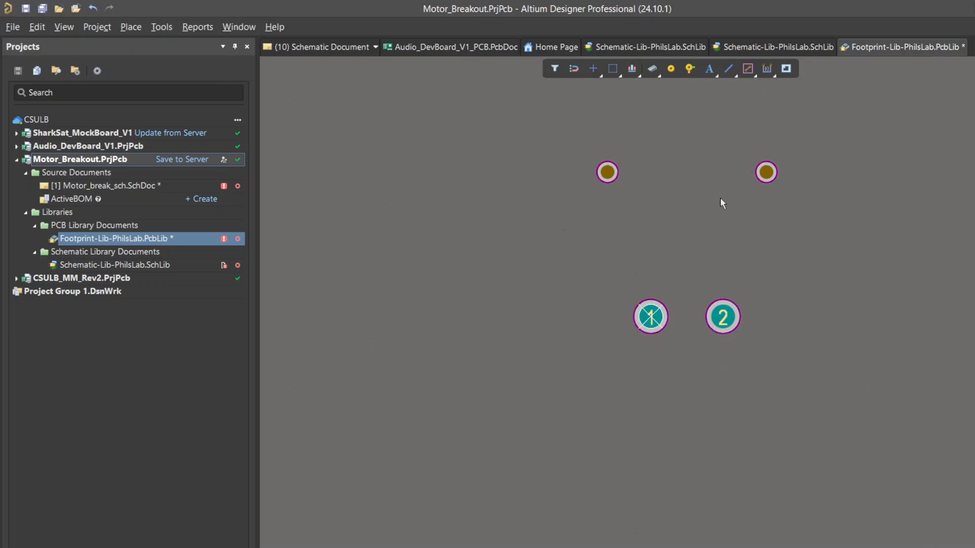
right_drag(749, 263, 672, 293)
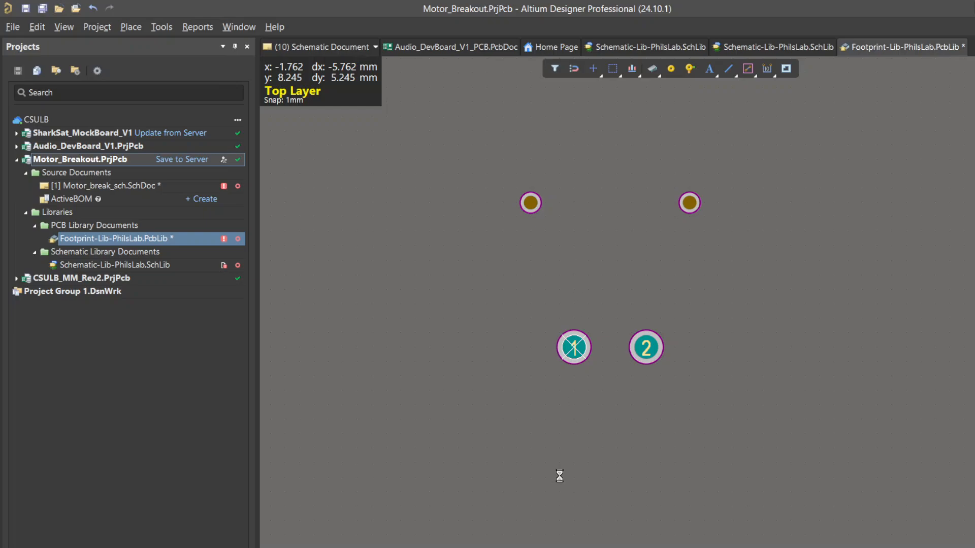
key(alt+Tab)
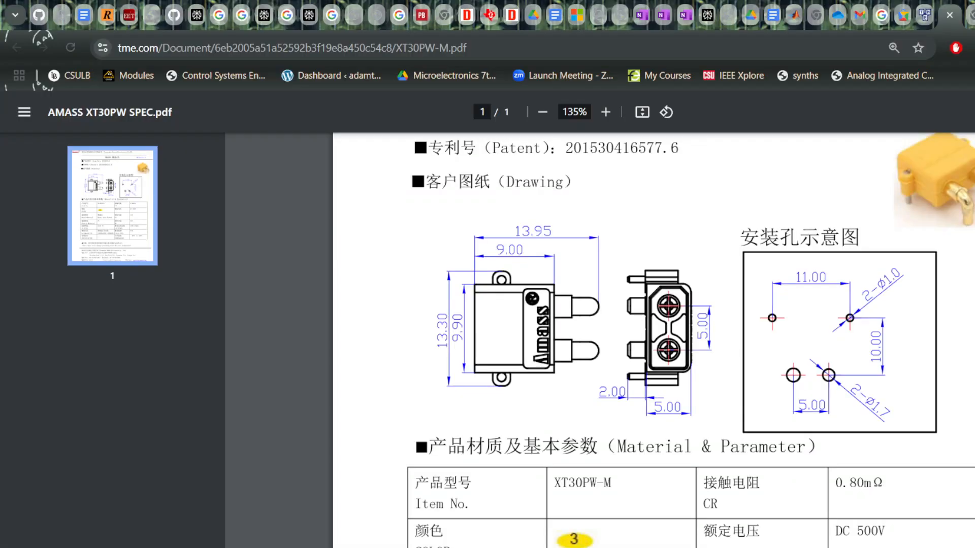
scroll(631, 358, up, 2)
scroll(631, 359, down, 6)
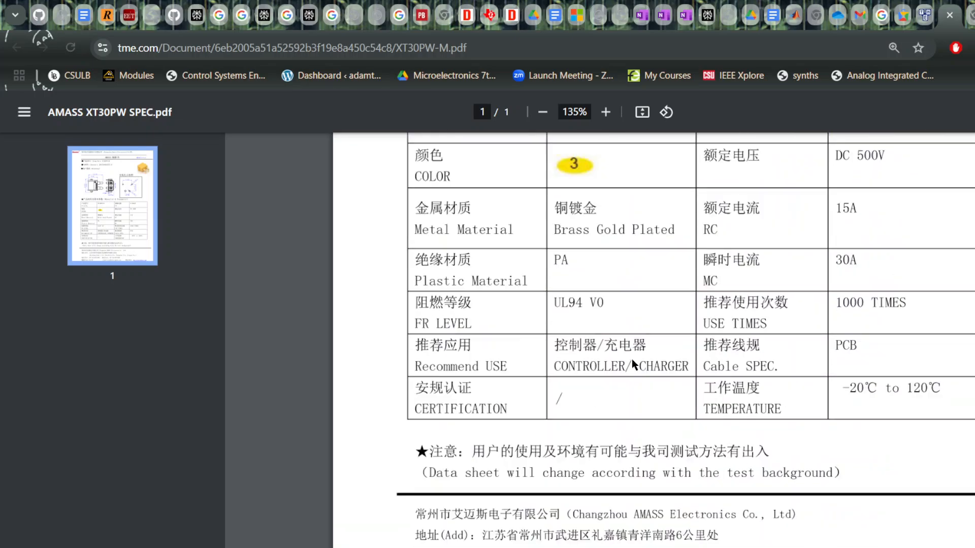
scroll(632, 358, up, 6)
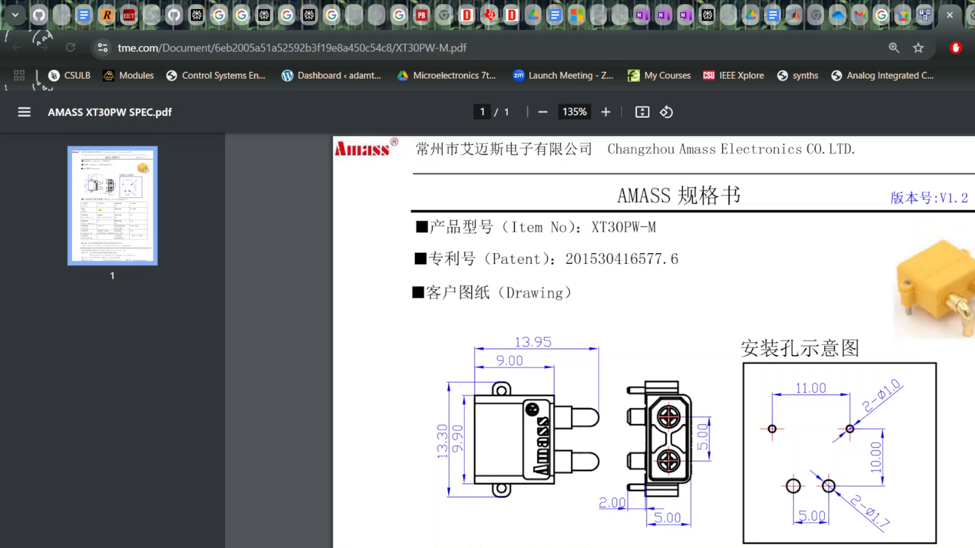
- Leave the datasheet and open the SnapMagic part page for the Amass XT30PW-M
click(919, 14)
click(900, 16)
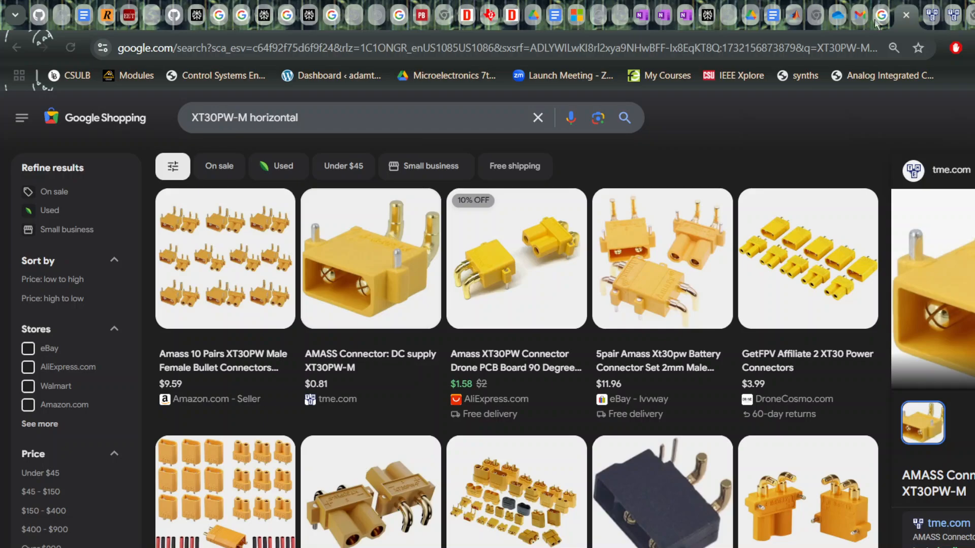
click(16, 47)
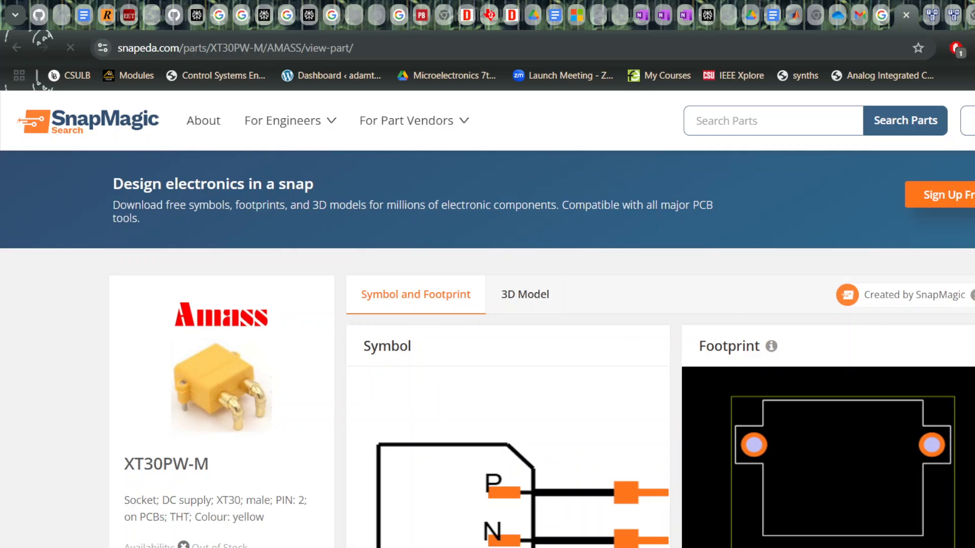
- Examine the XT30PW-M's symbol and footprint previews, including the pad polarity and body outline
scroll(857, 313, down, 3)
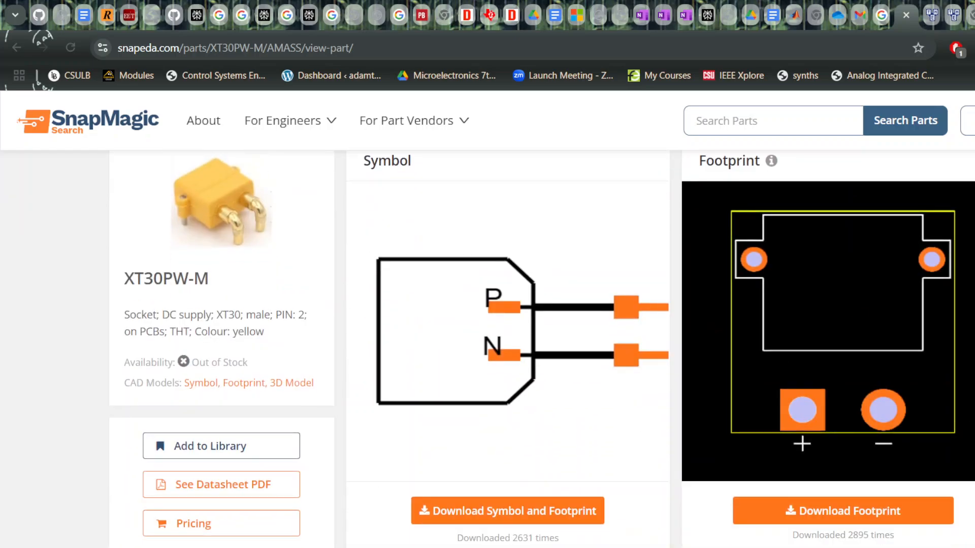
scroll(488, 349, up, 2)
scroll(487, 349, down, 3)
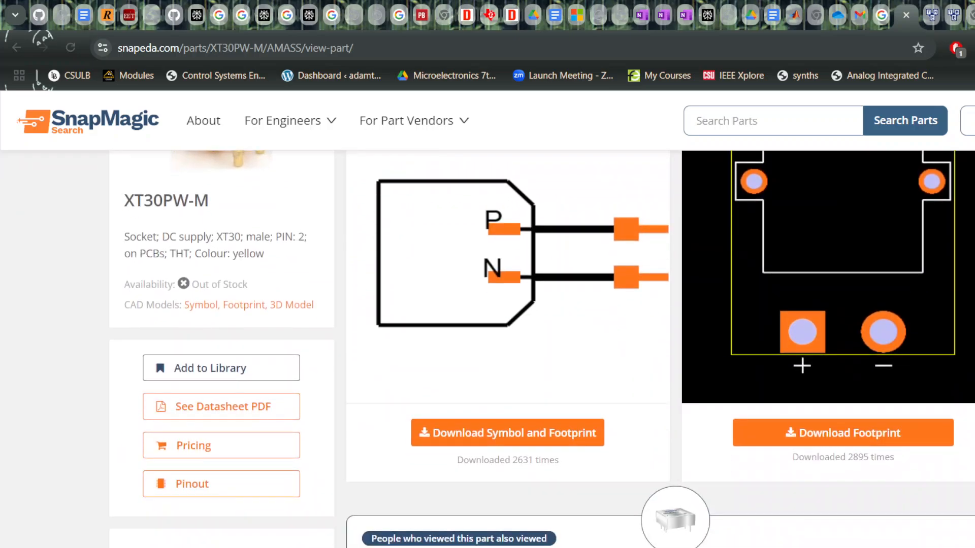
scroll(488, 348, down, 3)
scroll(487, 349, up, 5)
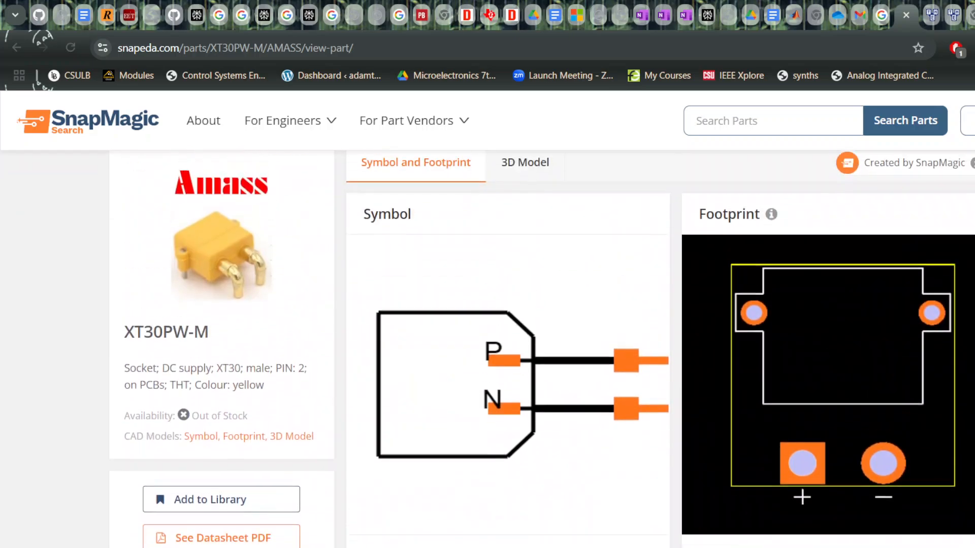
scroll(487, 349, down, 2)
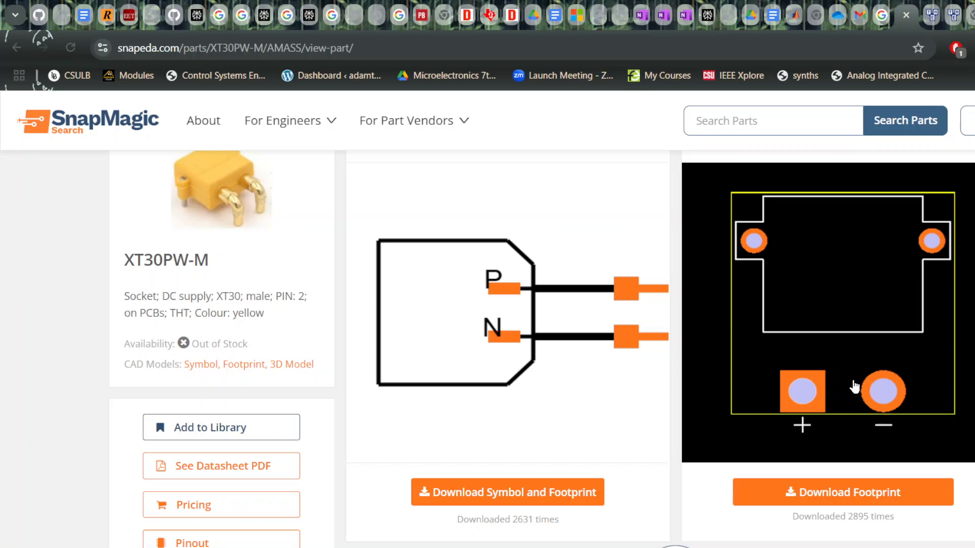
scroll(507, 351, up, 1)
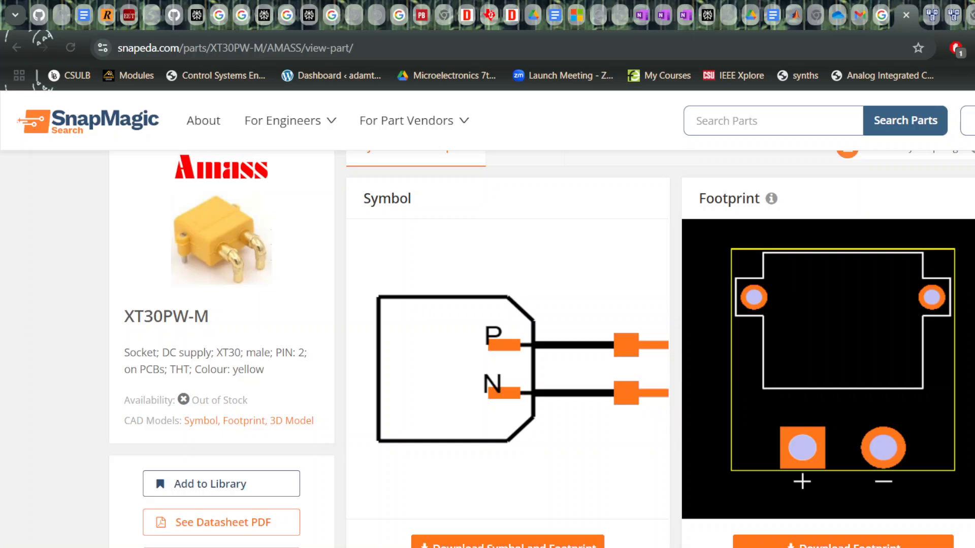
scroll(859, 355, down, 3)
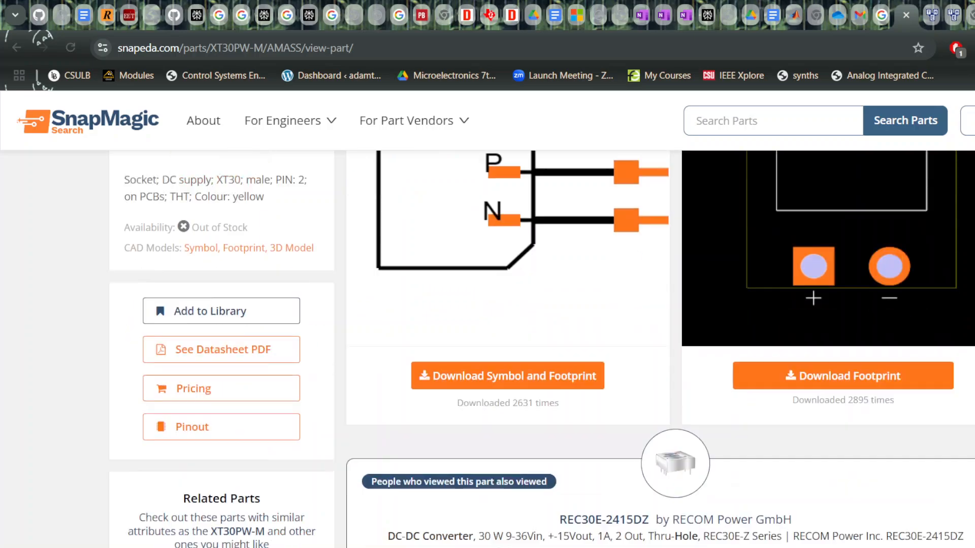
scroll(814, 296, down, 2)
scroll(814, 296, up, 6)
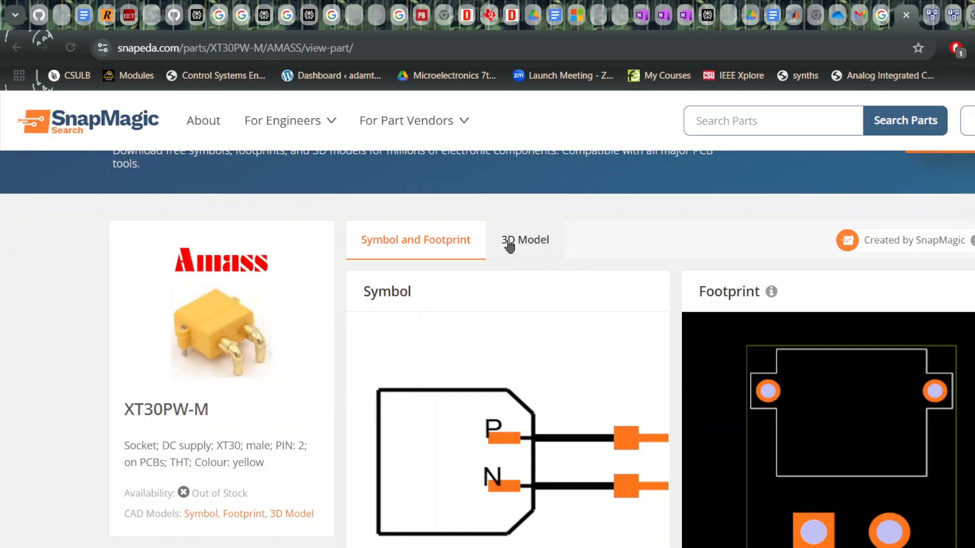
- Inspect the XT30PW-M's 3D model from the side and from the socket opening
click(509, 243)
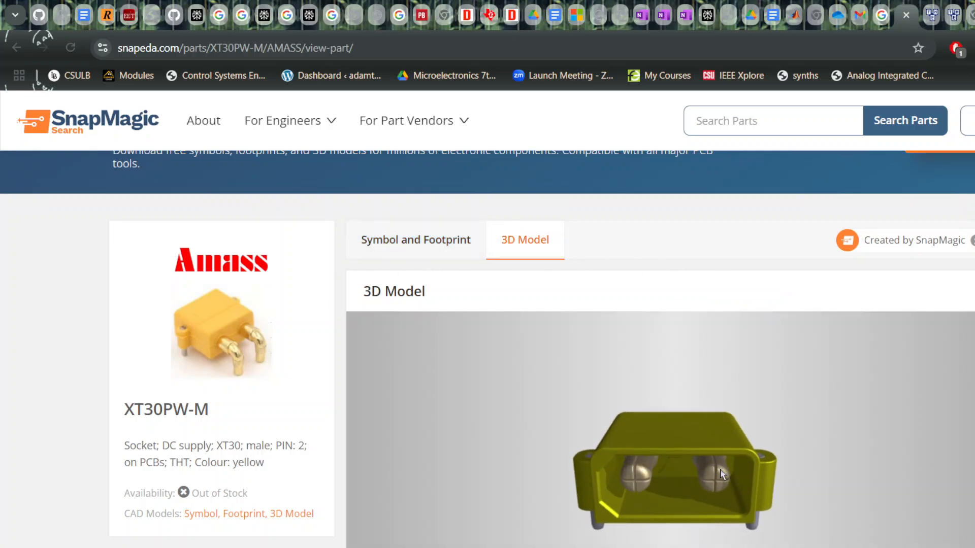
drag(832, 488, 700, 498)
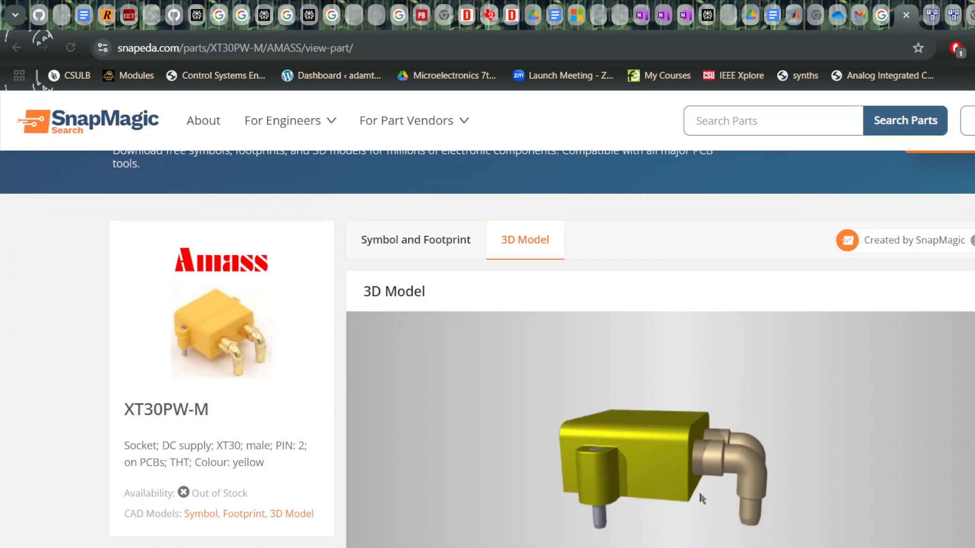
scroll(701, 497, down, 2)
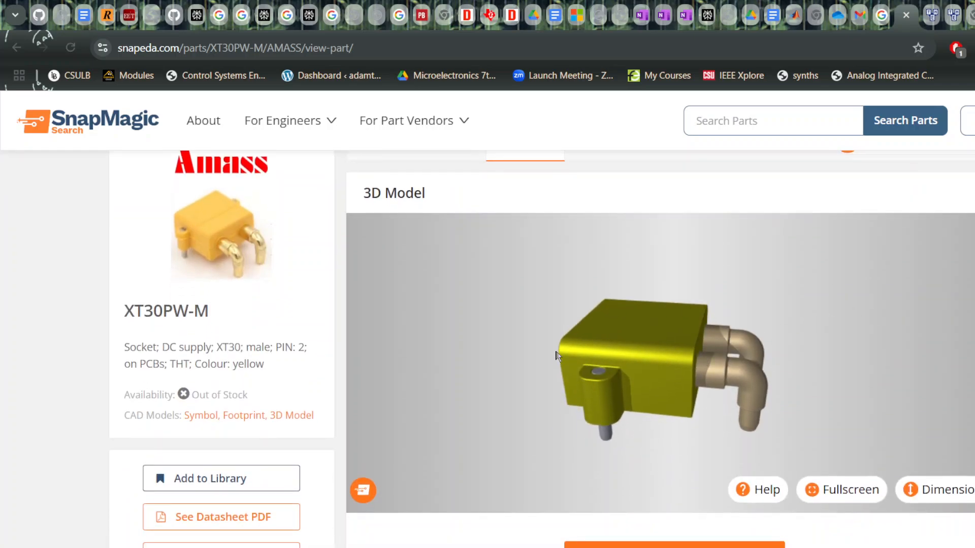
drag(739, 378, 435, 187)
scroll(435, 186, up, 3)
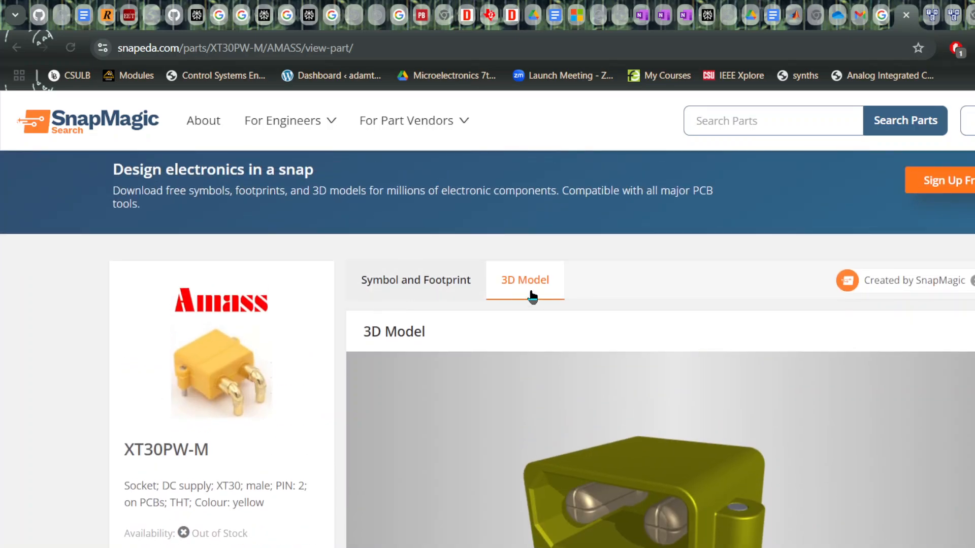
- Request the XT30PW-M 3D model download and go from the sign-up form to the login page
scroll(701, 289, down, 5)
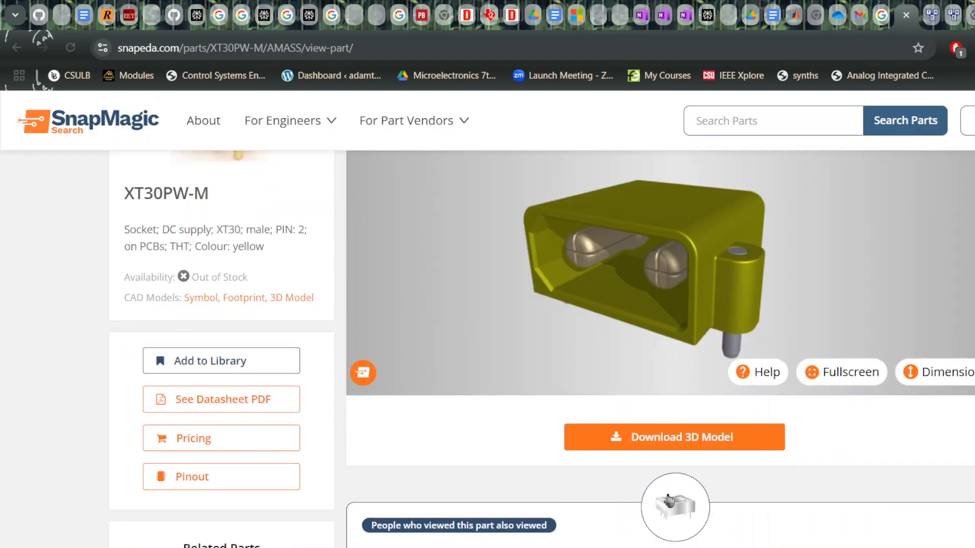
click(672, 440)
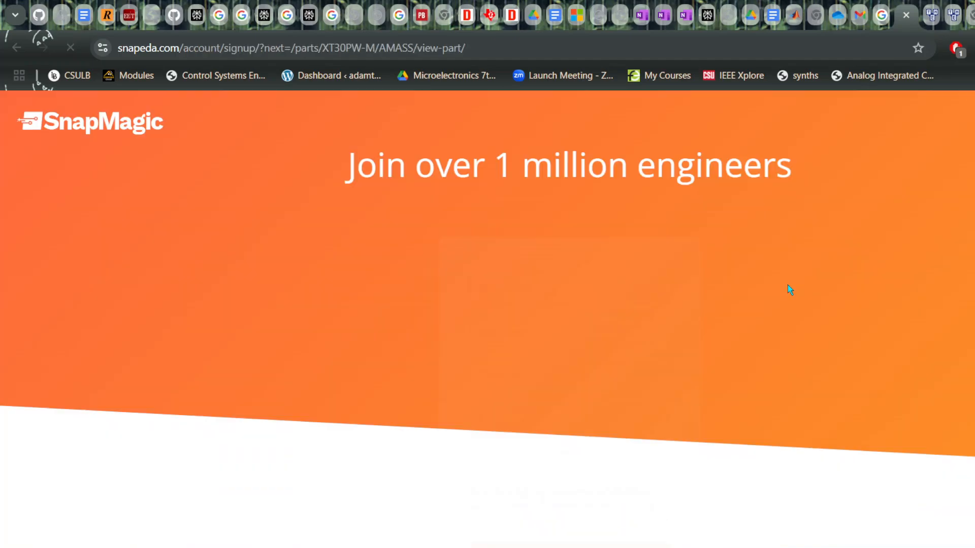
scroll(807, 297, down, 5)
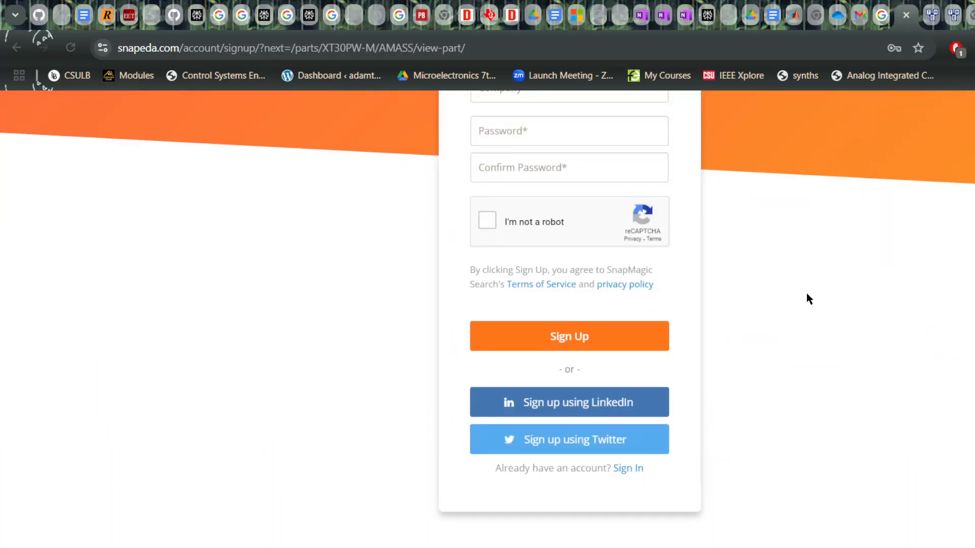
scroll(890, 282, down, 8)
scroll(891, 281, up, 12)
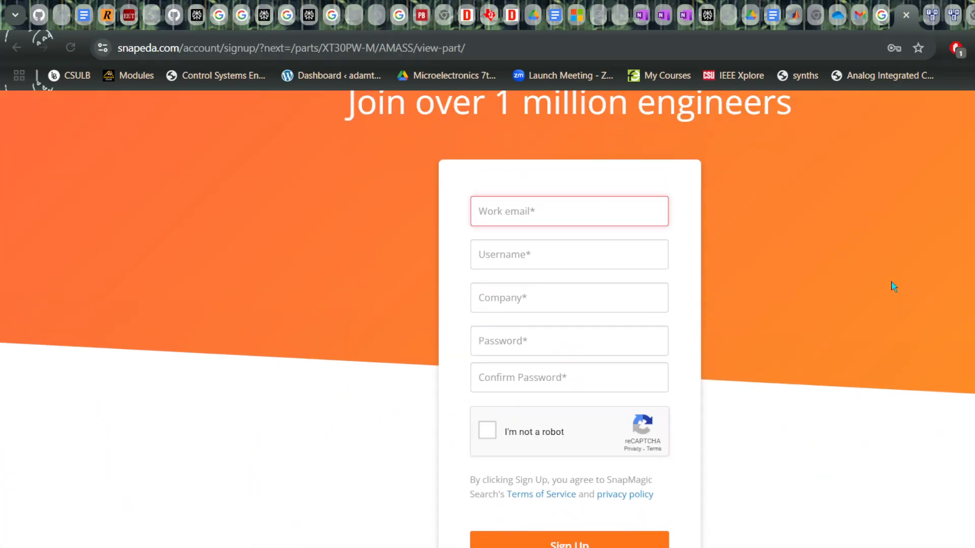
scroll(891, 282, up, 1)
click(969, 123)
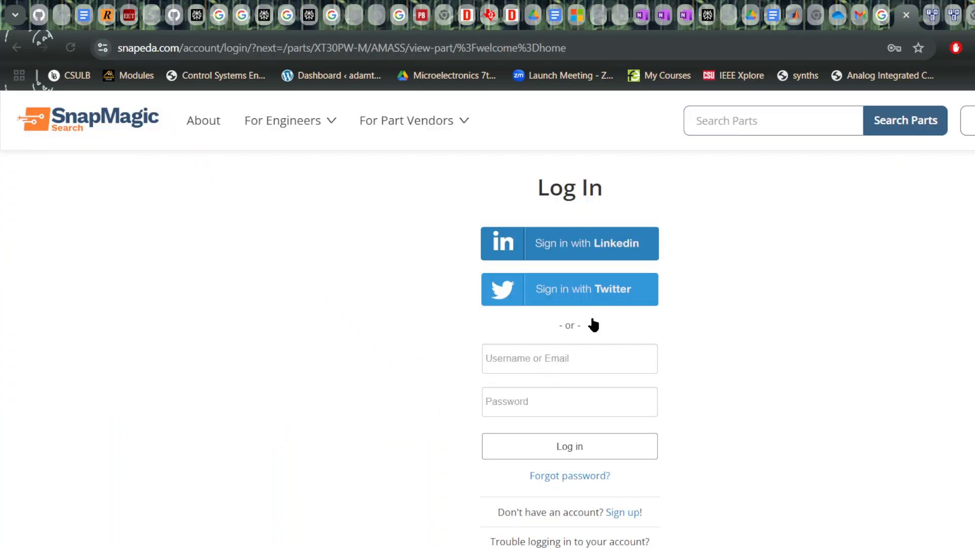
- Fill the login form with the saved account credentials, entering the Windows Security PIN to authorize it
click(529, 360)
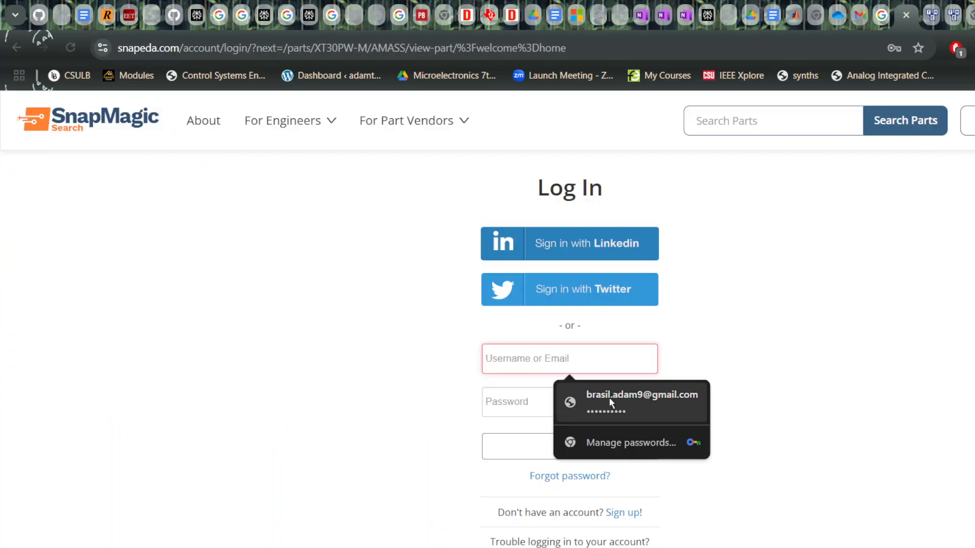
click(589, 399)
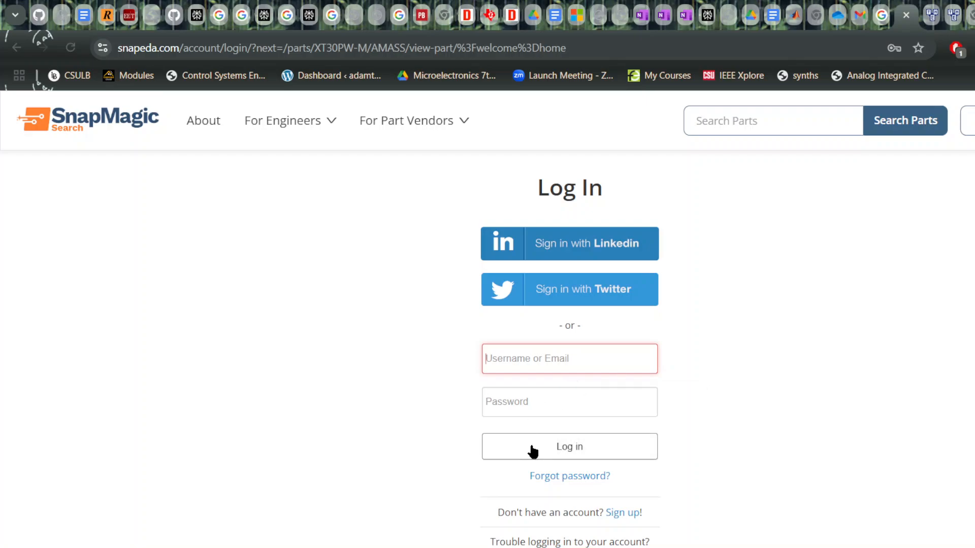
click(526, 356)
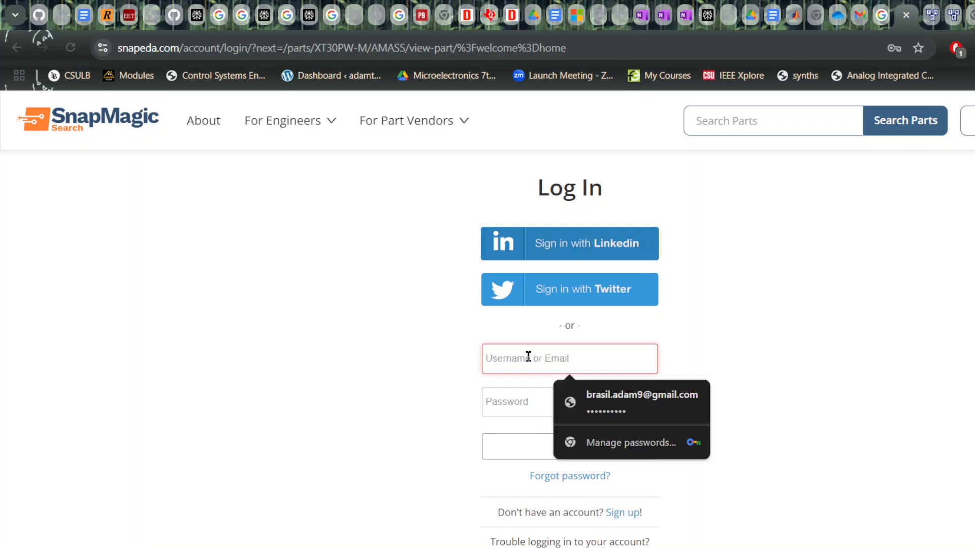
click(620, 404)
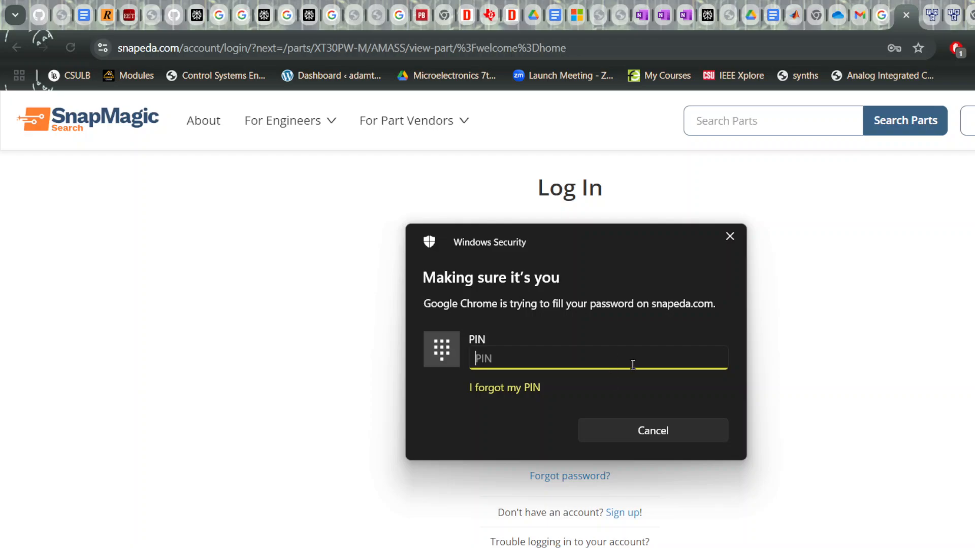
text(****)
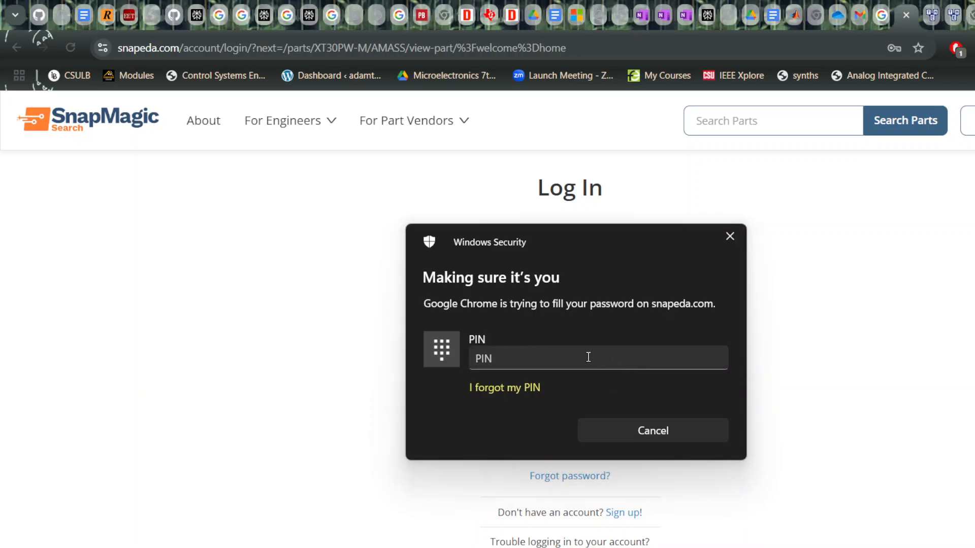
- Dismiss the remaining Windows Security PIN prompt and log in to the SnapMagic account
click(589, 354)
drag(635, 239, 947, 349)
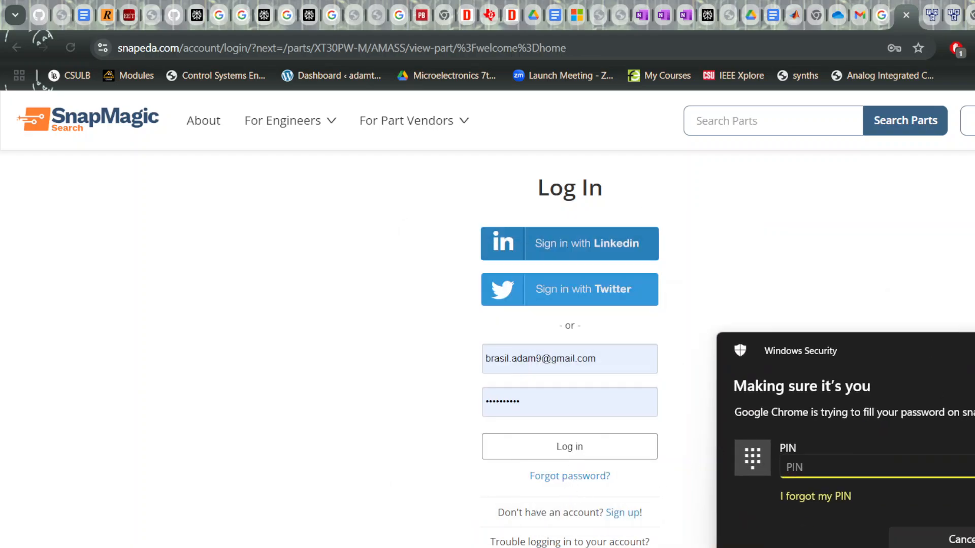
click(974, 351)
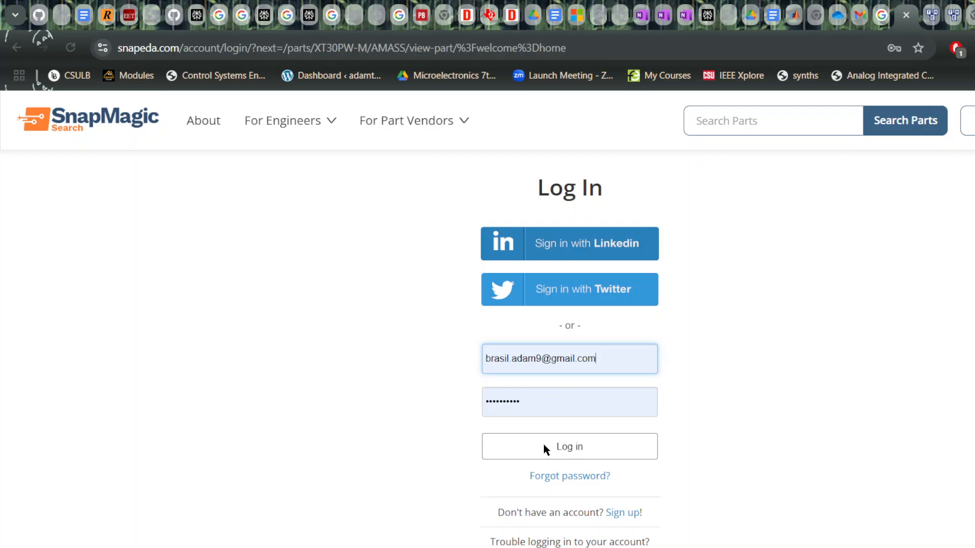
click(771, 394)
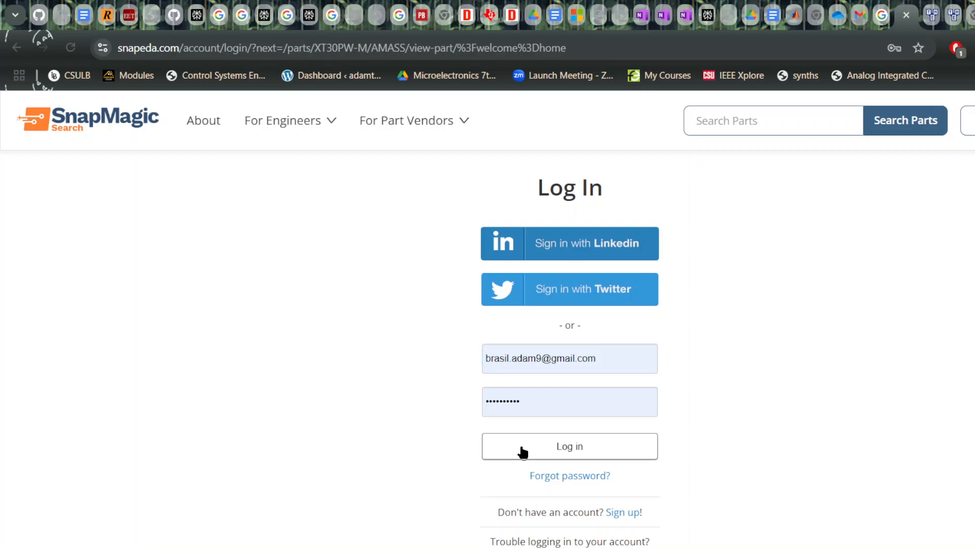
click(561, 449)
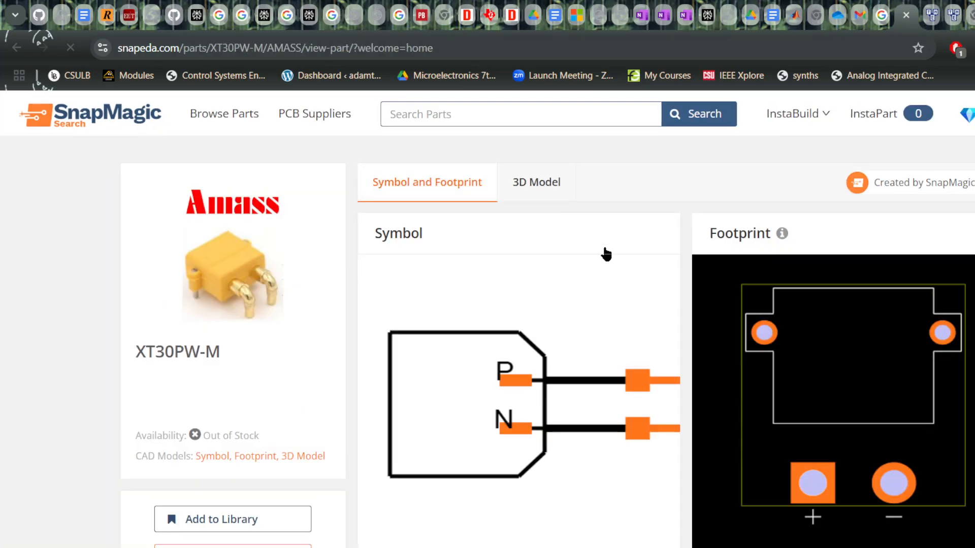
- Download the XT30PW-M 3D model in STEP format, close the availability offer and show the recent downloads
click(547, 189)
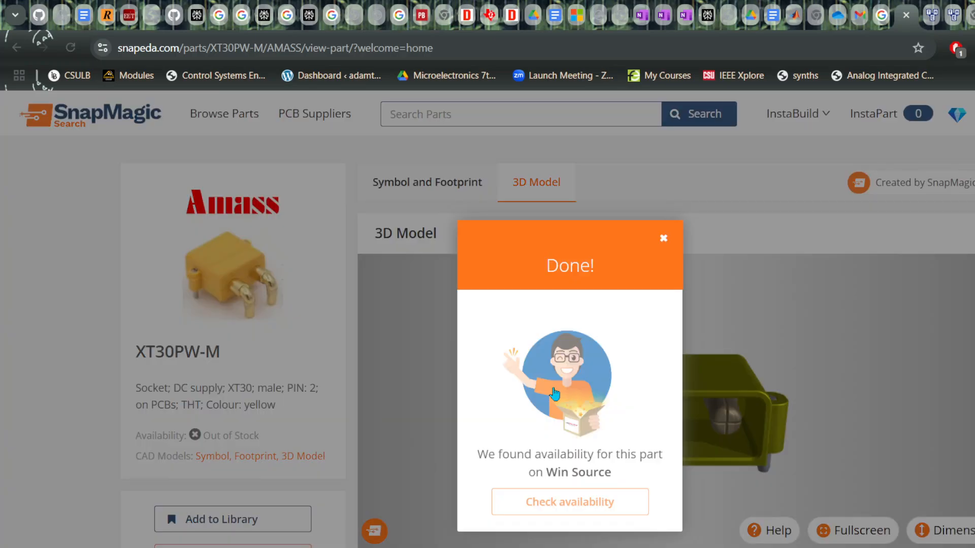
click(663, 238)
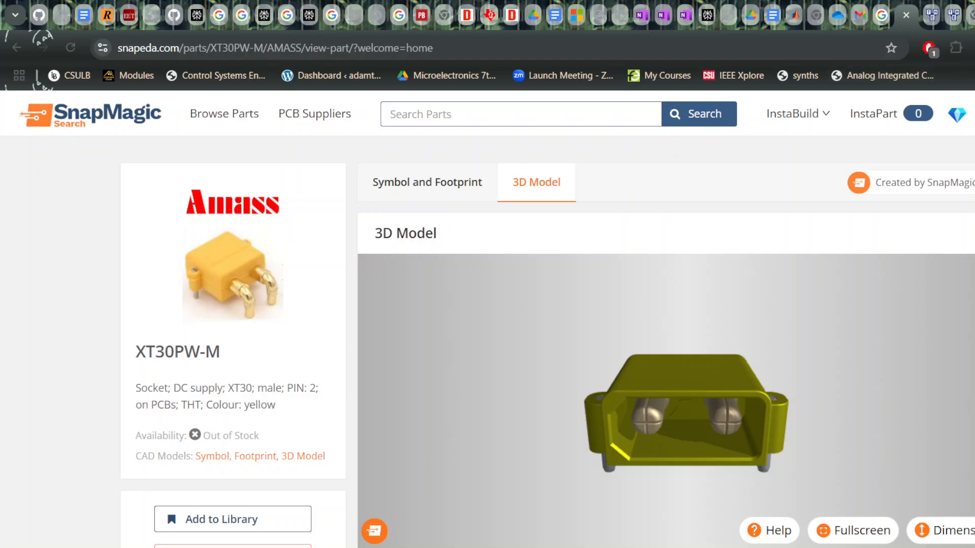
click(929, 47)
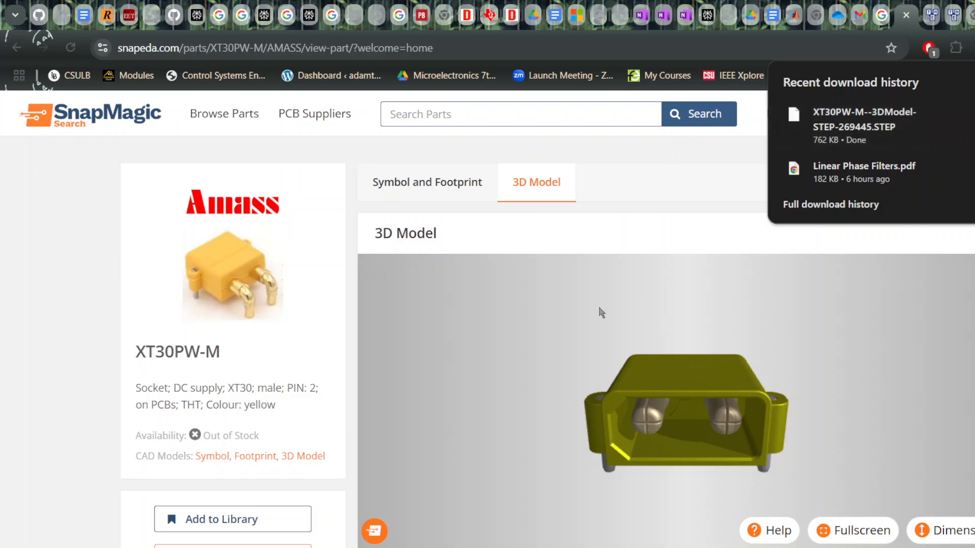
- Switch to Altium Designer and start placing a 3D body in the Footprint-Lib-PhilsLab.PcbLib footprint
click(620, 225)
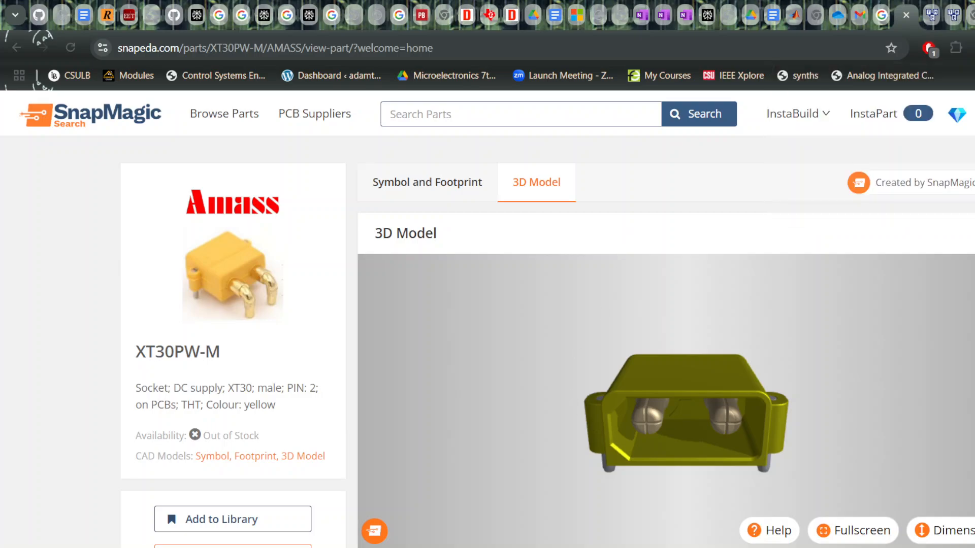
key(alt+Tab)
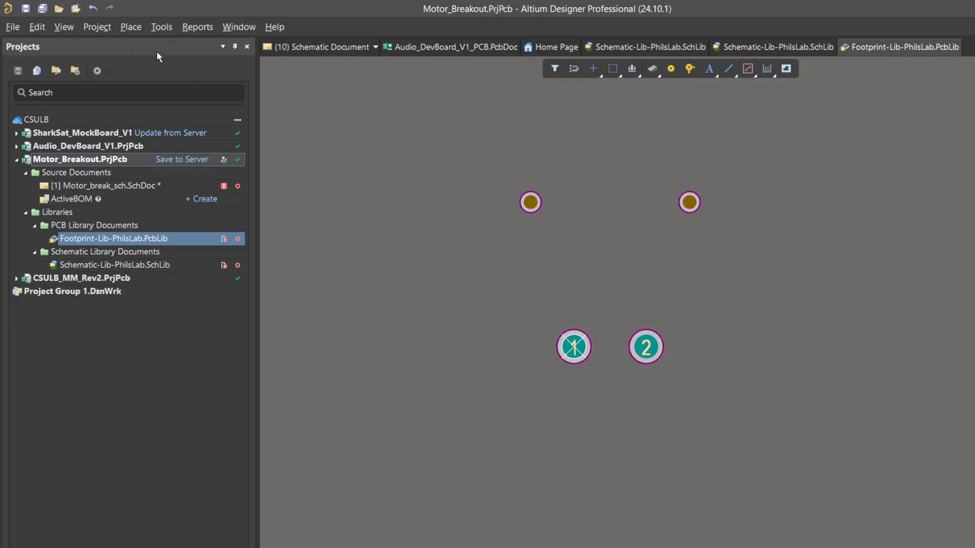
click(131, 28)
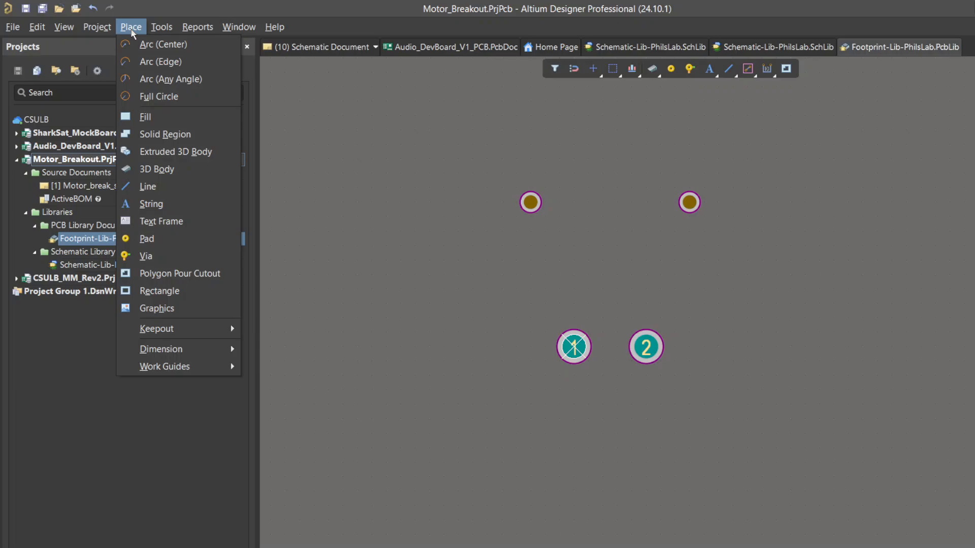
click(131, 30)
click(615, 291)
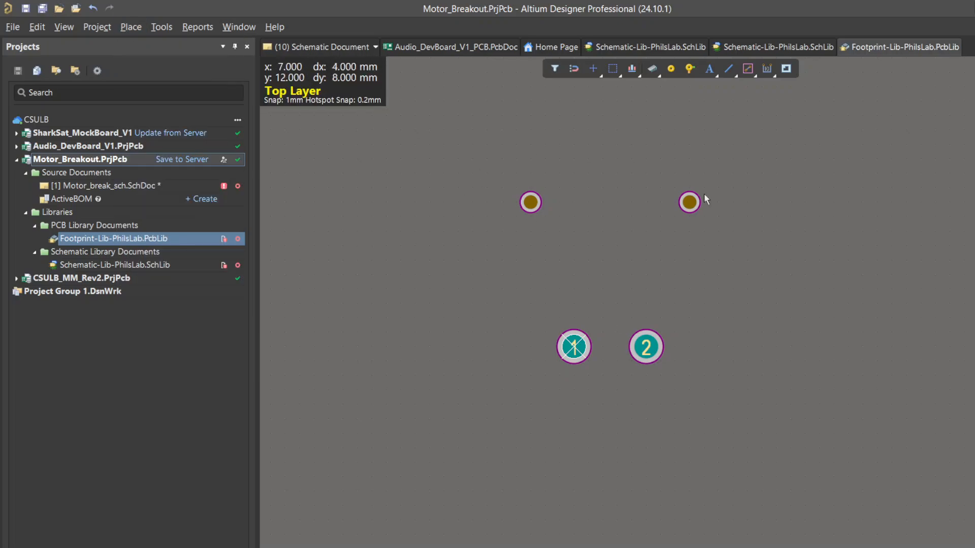
click(130, 28)
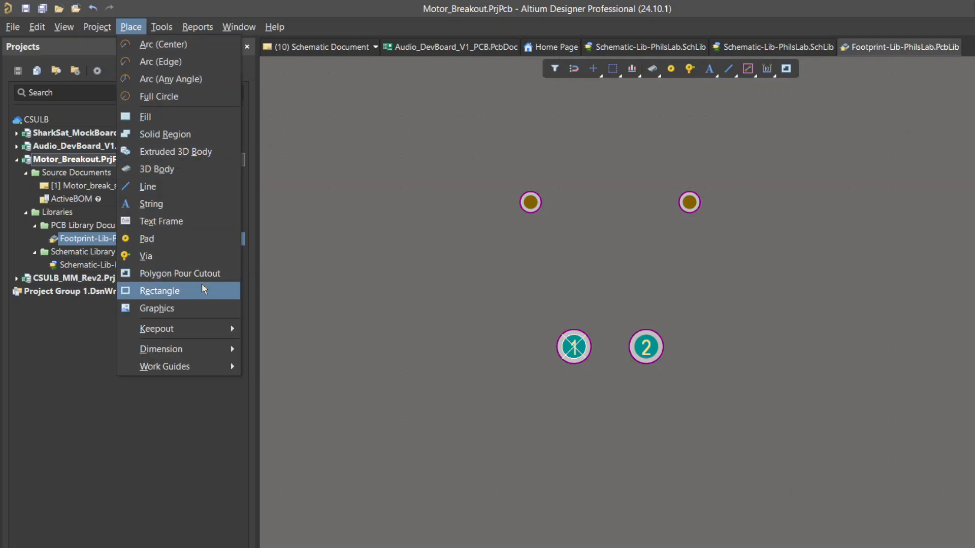
click(186, 175)
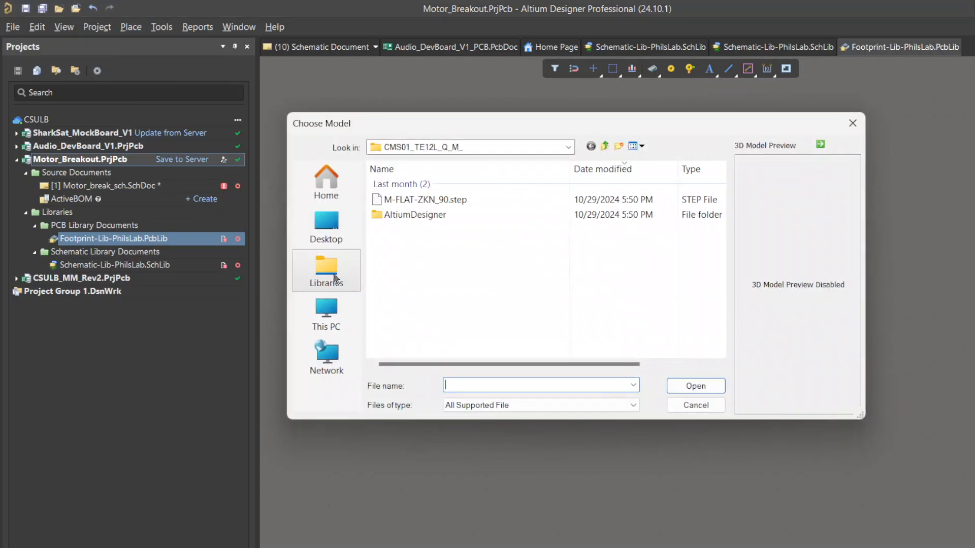
- Load XT30PW-M--3DModel-STEP-269445.STEP from the Downloads folder and place one copy of the model over the two numbered pads
click(331, 280)
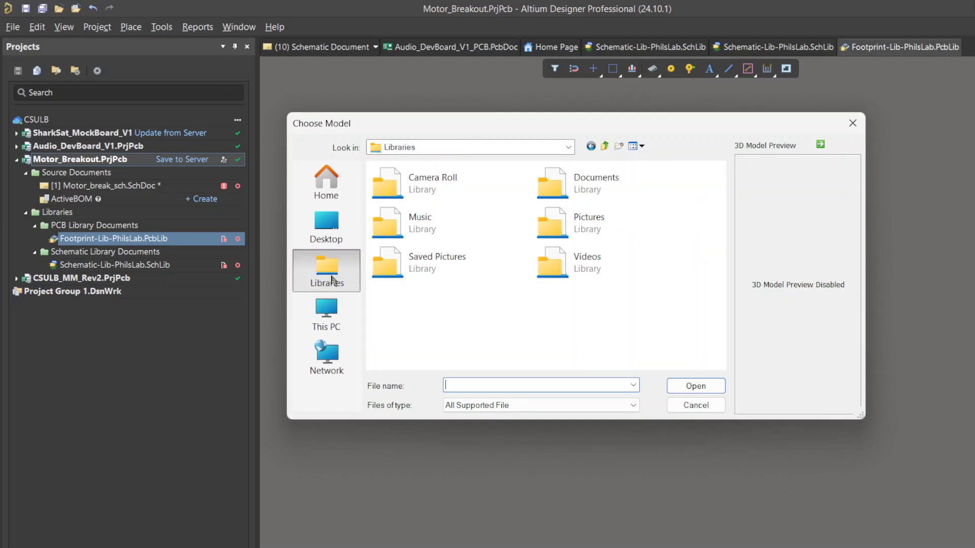
click(329, 231)
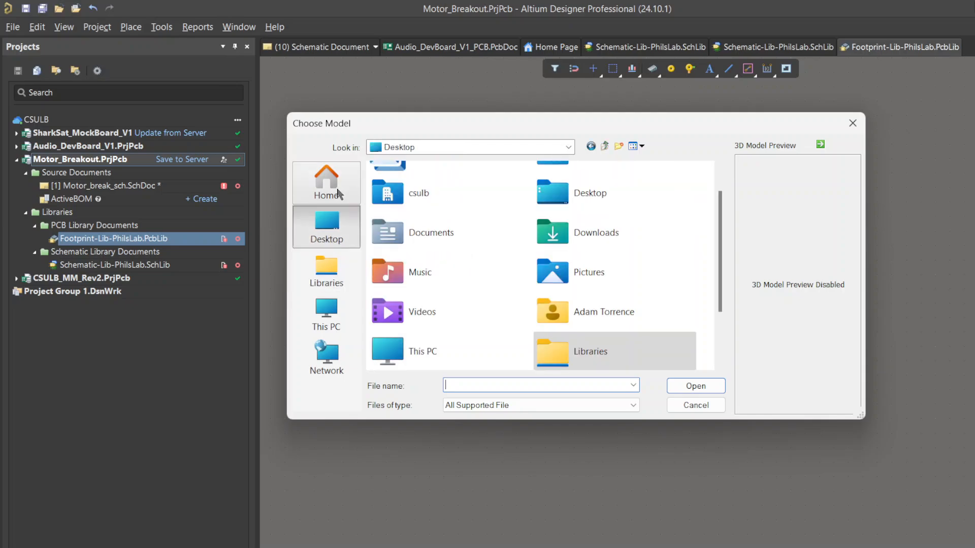
double_click(584, 239)
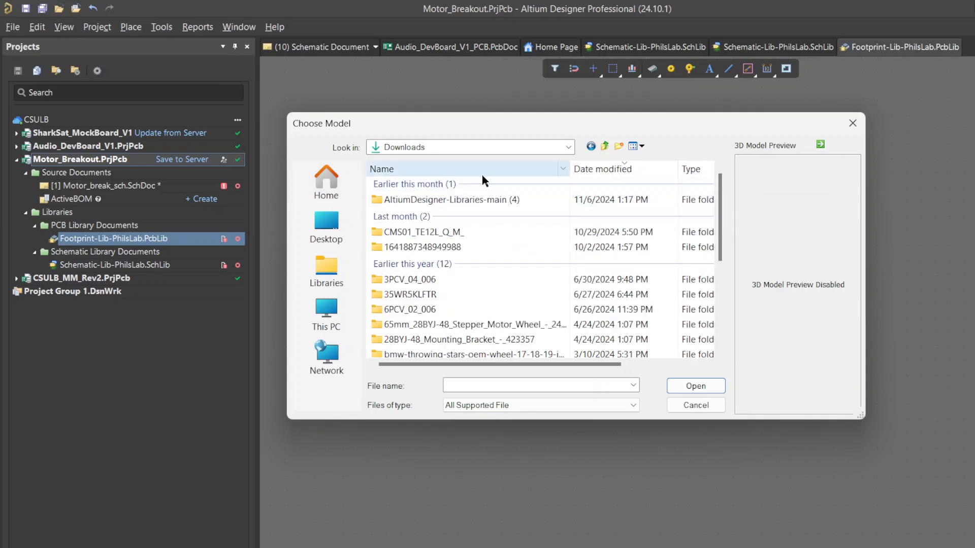
click(443, 200)
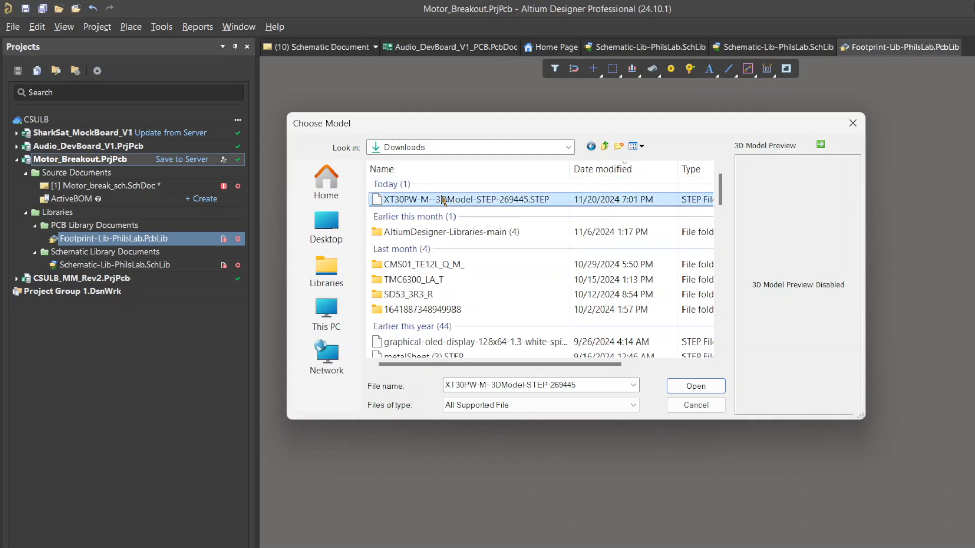
click(701, 385)
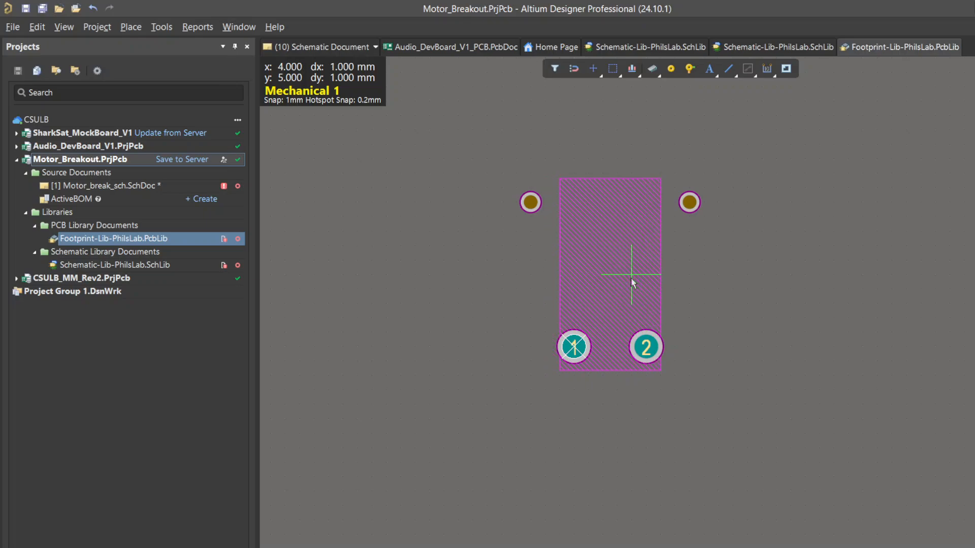
click(631, 279)
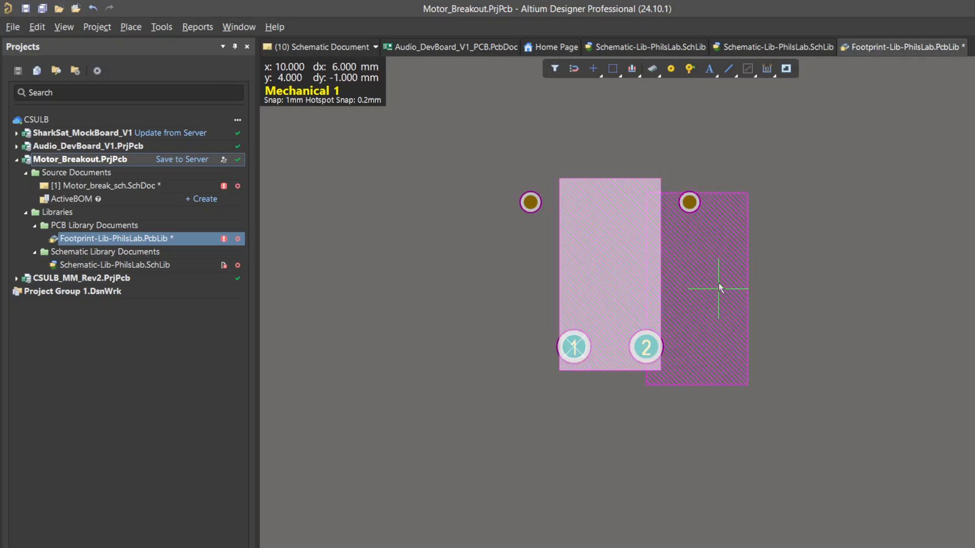
key(Escape)
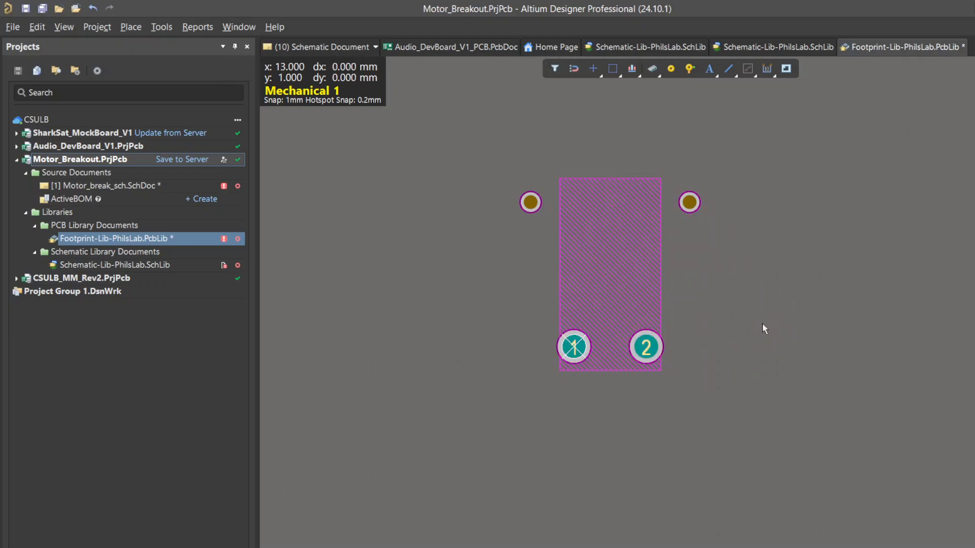
- Rotate the connector model 180 degrees in the 3D view and shift it about 1 mm in X and 2 mm in Y
key(3)
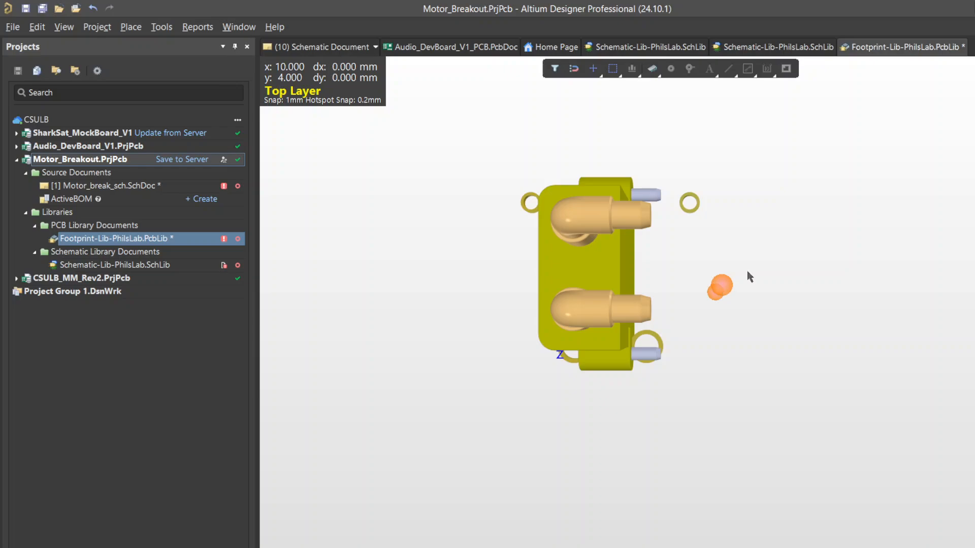
right_drag(774, 346, 945, 347)
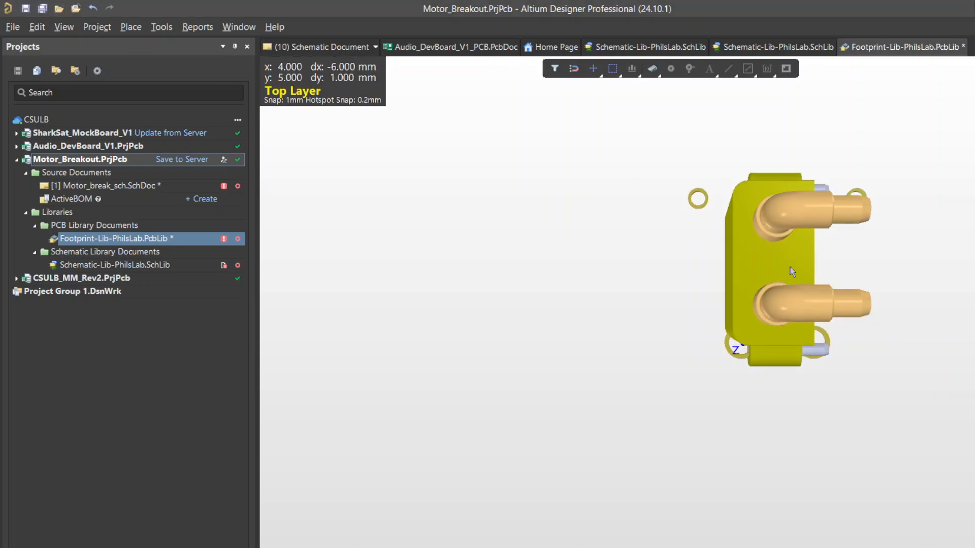
drag(777, 267, 752, 245)
key(space)
key(space)
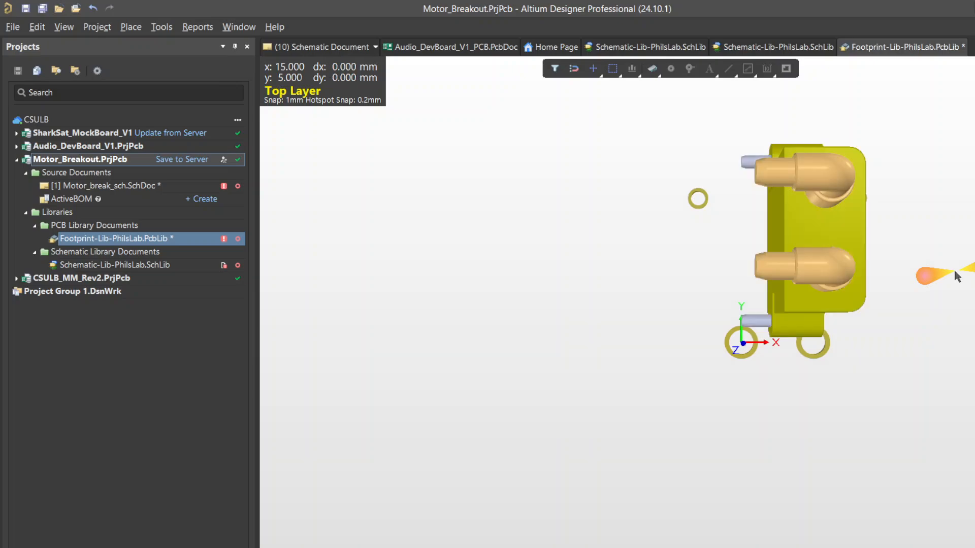
- Rotate the 3D body a quarter turn in the 2D view so it spans both mounting holes, and check it in 3D
key(2)
click(628, 252)
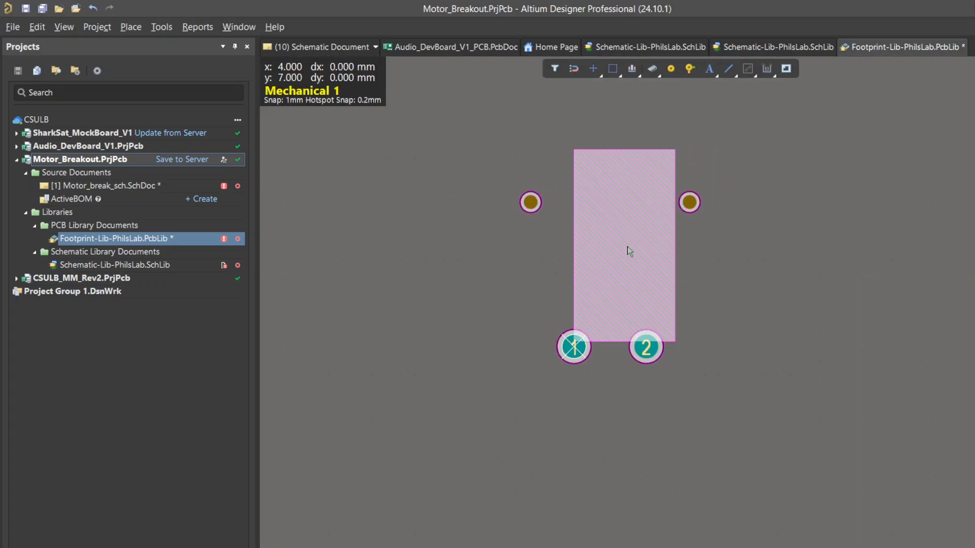
double_click(628, 252)
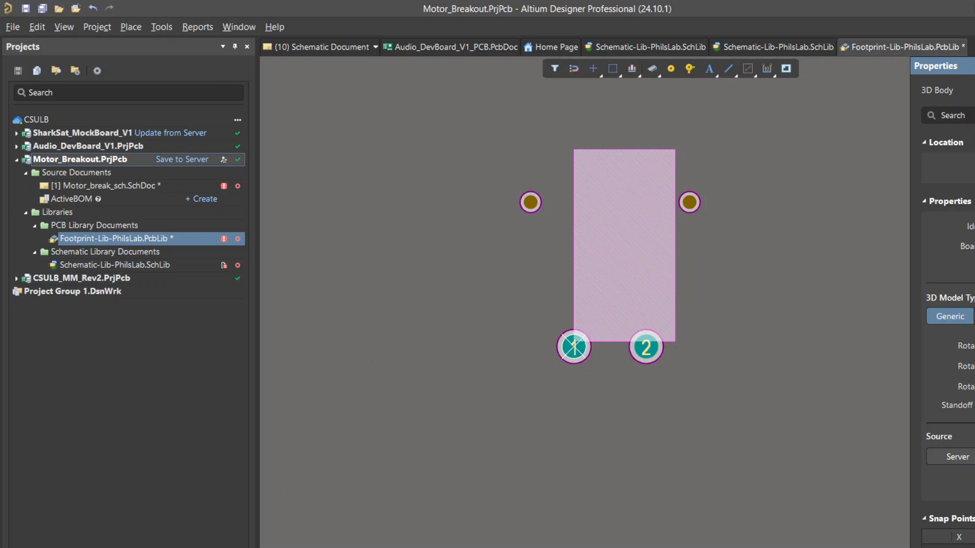
key(space)
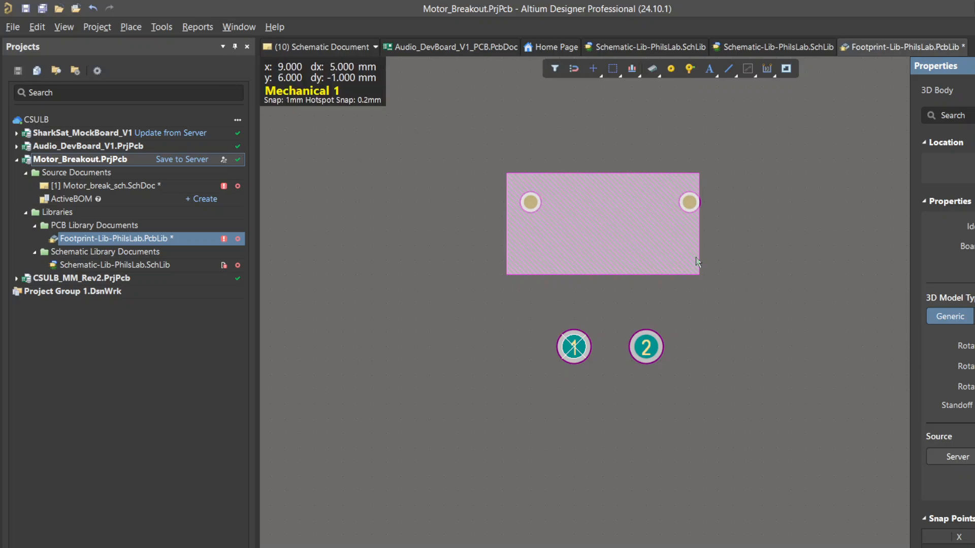
click(747, 296)
key(3)
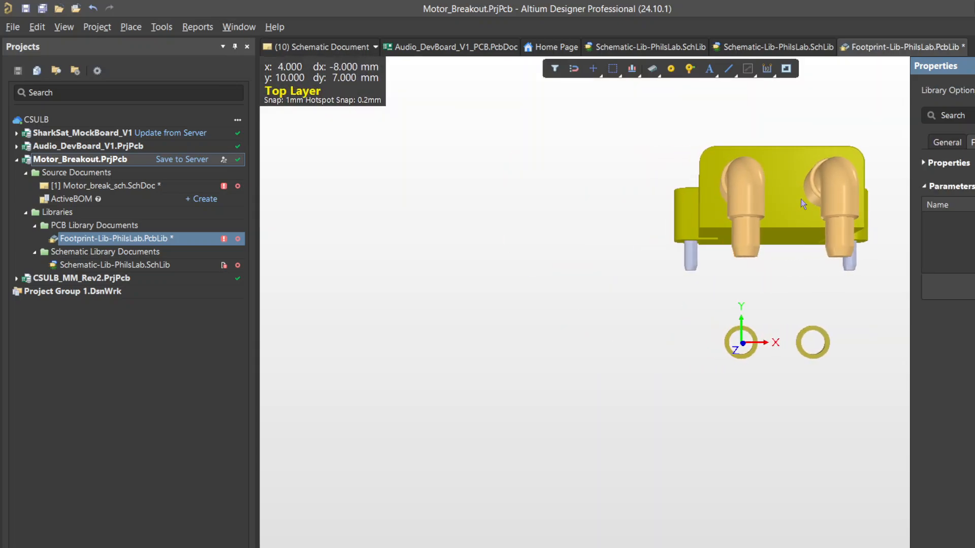
- Change the 3D body's rotation values in its properties to tip the connector onto another side, and review it in 3D
key(2)
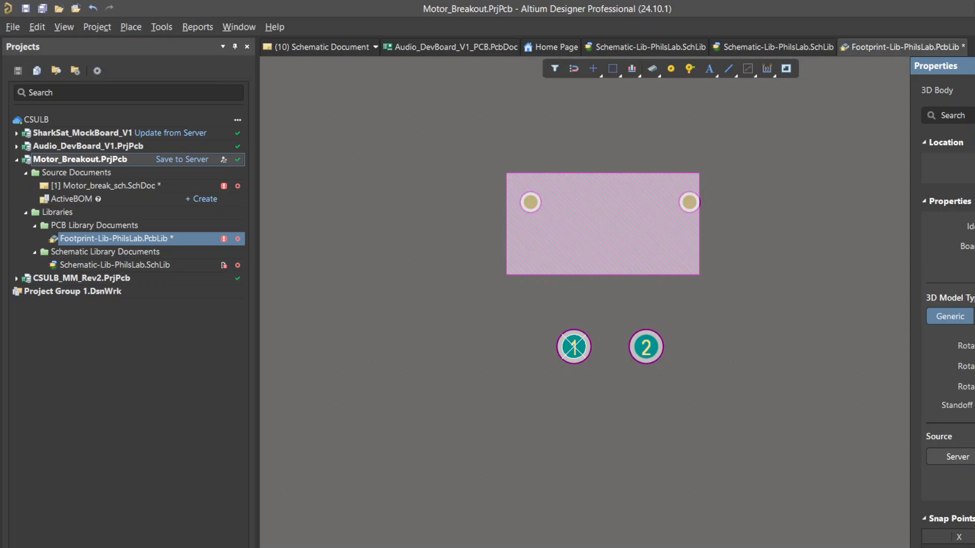
key(Return)
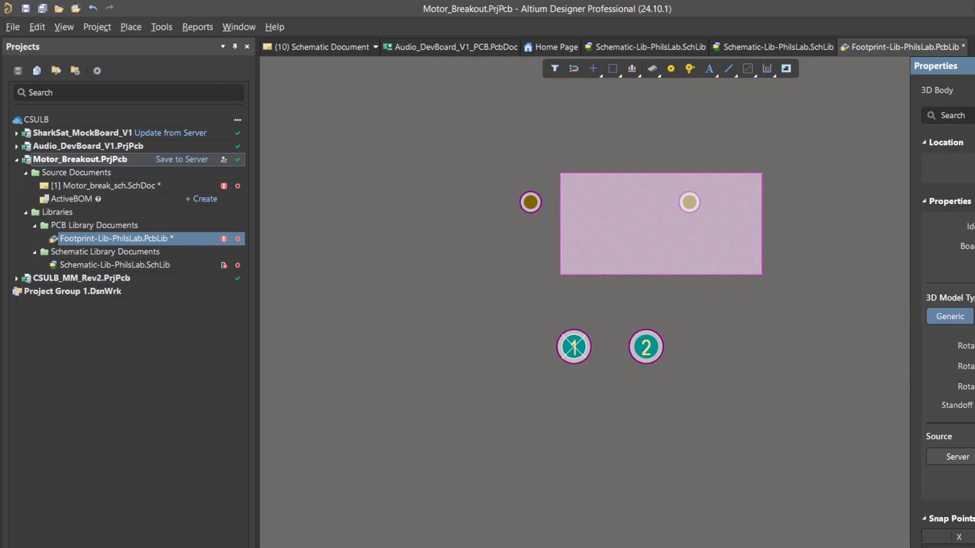
key(Return)
click(793, 352)
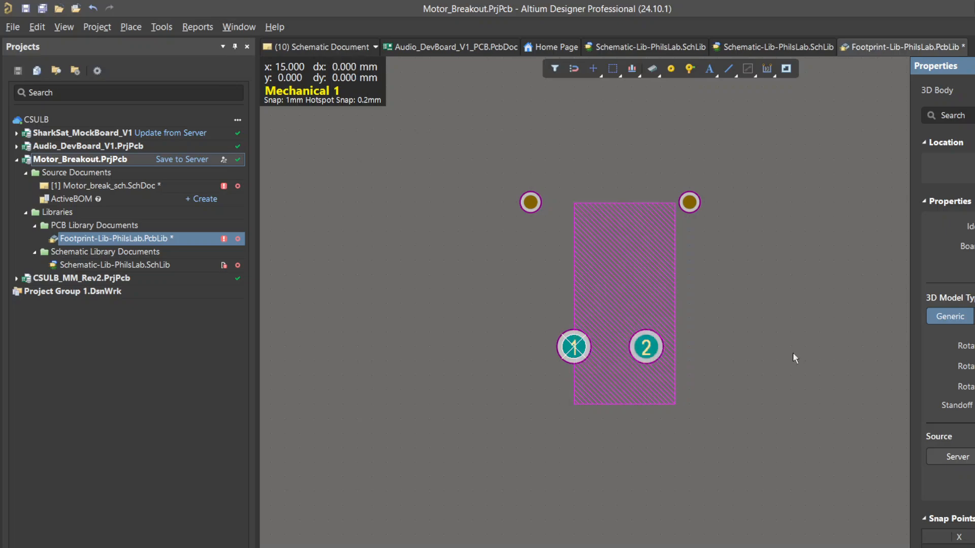
key(3)
- Shift the connector model in the 3D view and rotate it three quarter turns in the board plane
drag(830, 282, 750, 286)
key(space)
key(space)
key(space)
click(788, 265)
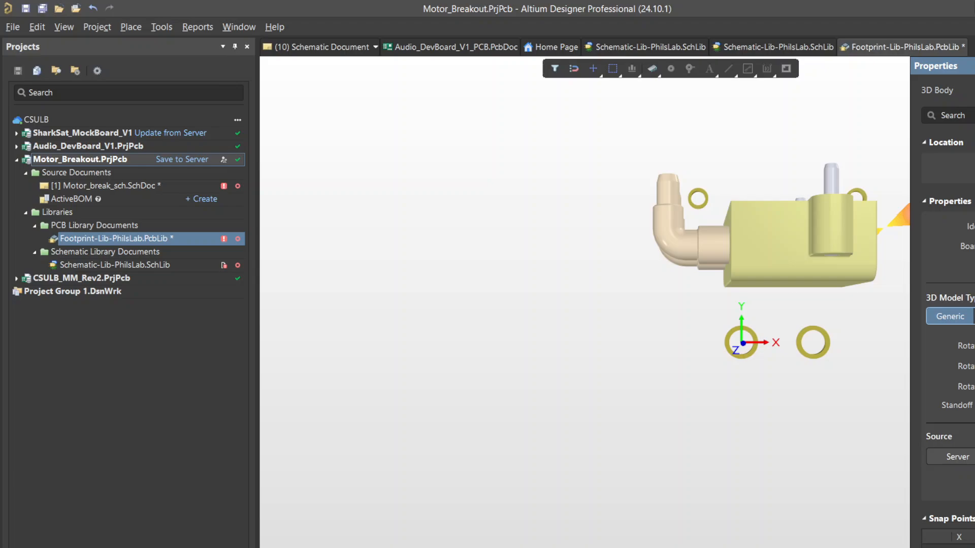
- Adjust the 3D body's rotation values until the connector lies flat with its two contacts on the side of the numbered pads
scroll(948, 305, down, 3)
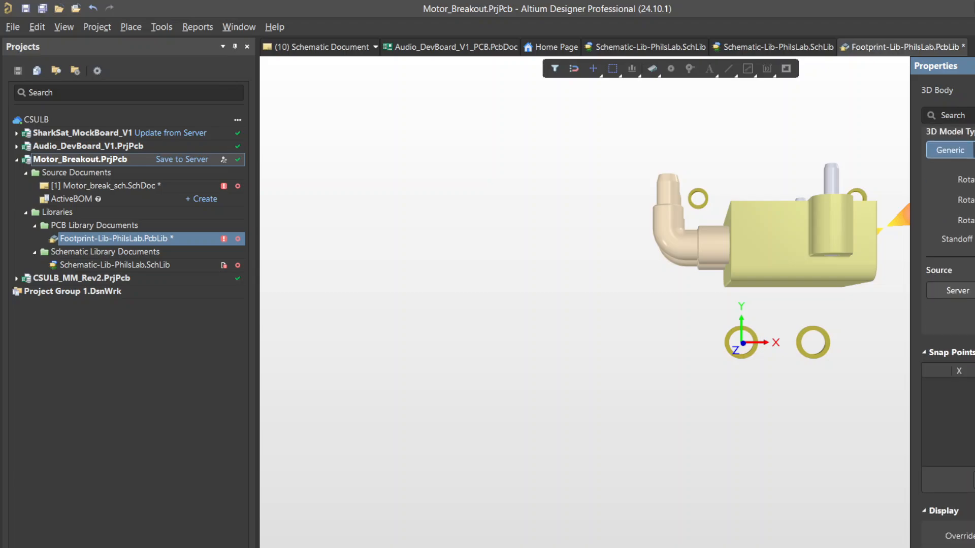
scroll(968, 343, up, 3)
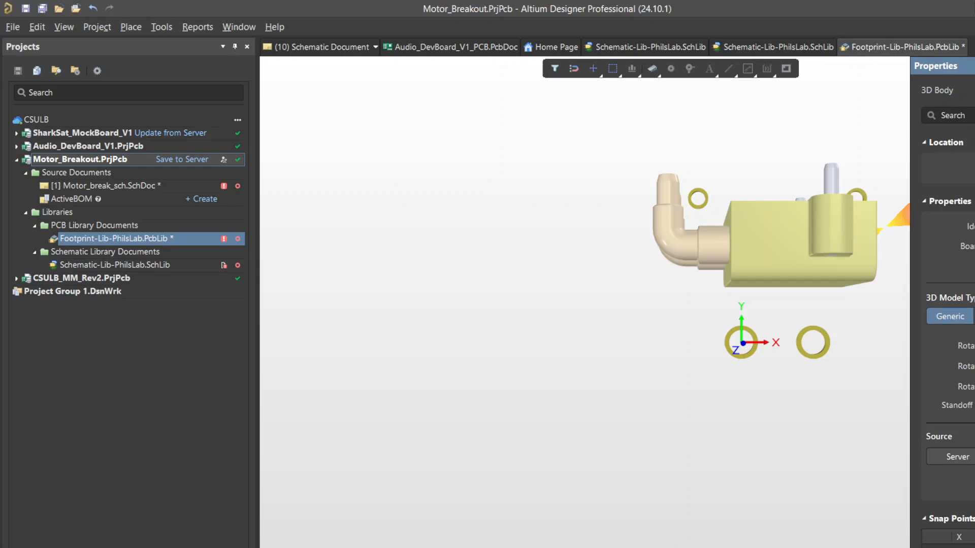
key(space)
key(space)
key(space)
key(space)
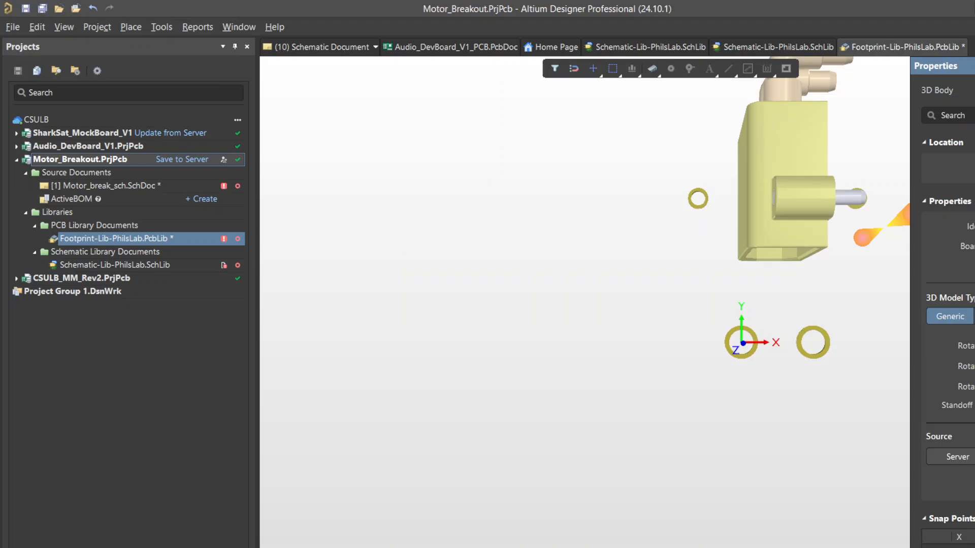
key(space)
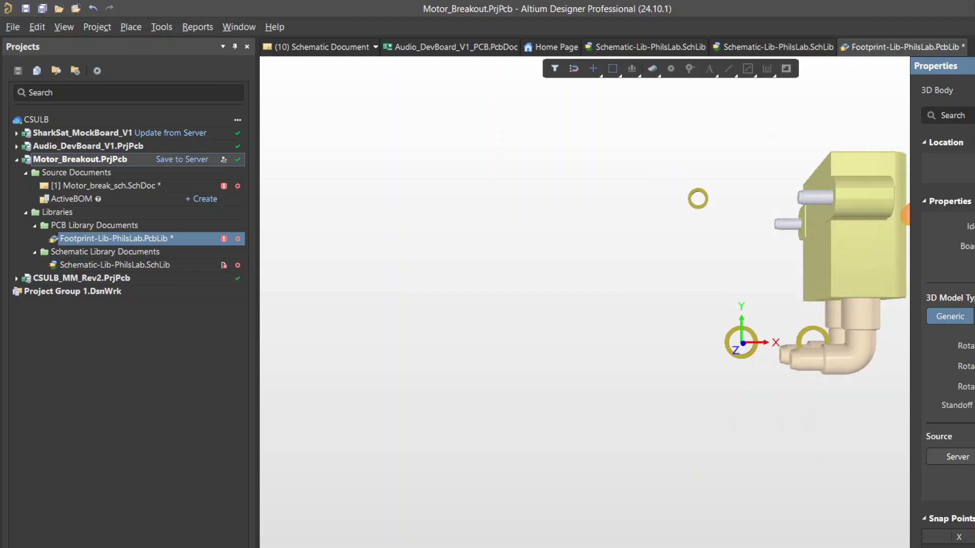
key(6)
key(6)
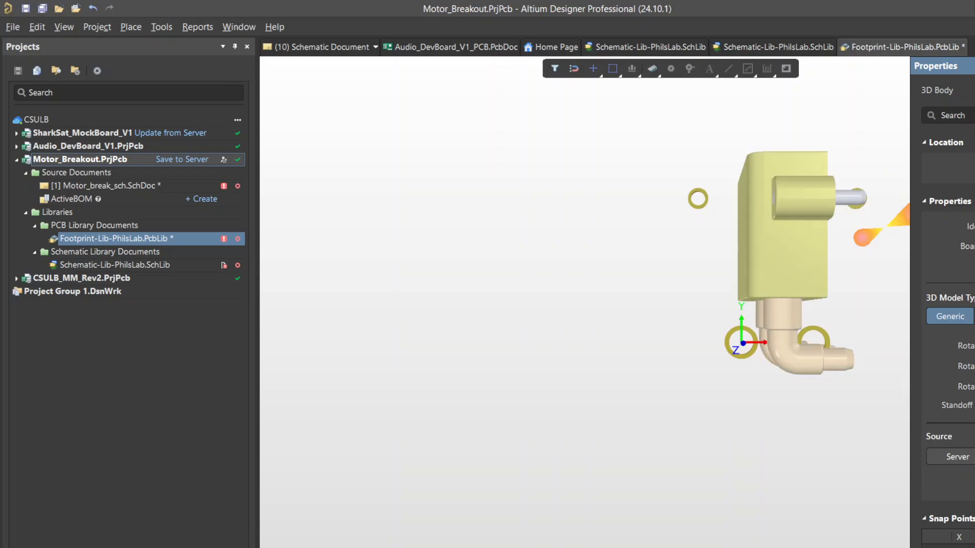
key(6)
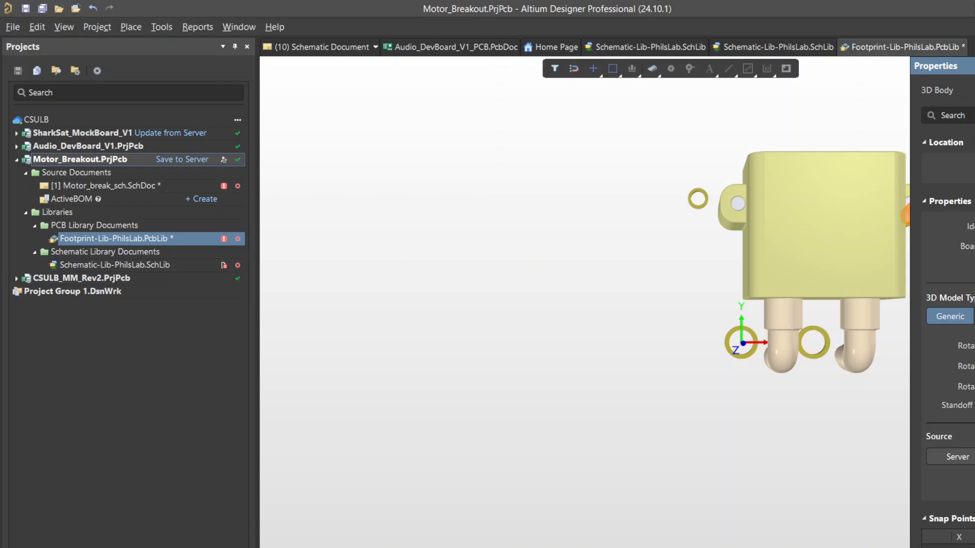
- Move the 3D body in the 2D view so it covers both mounting holes and both numbered pads, and open its properties
click(680, 429)
click(647, 274)
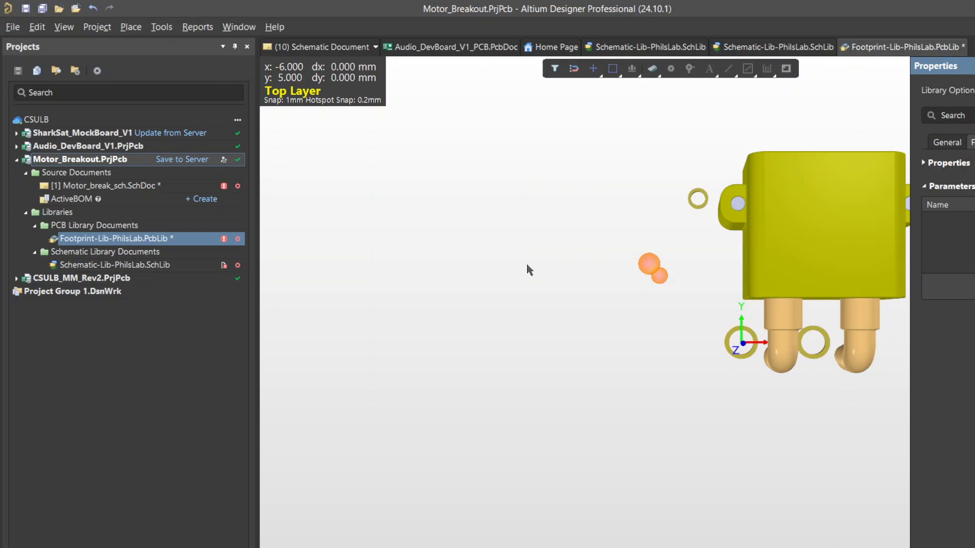
key(2)
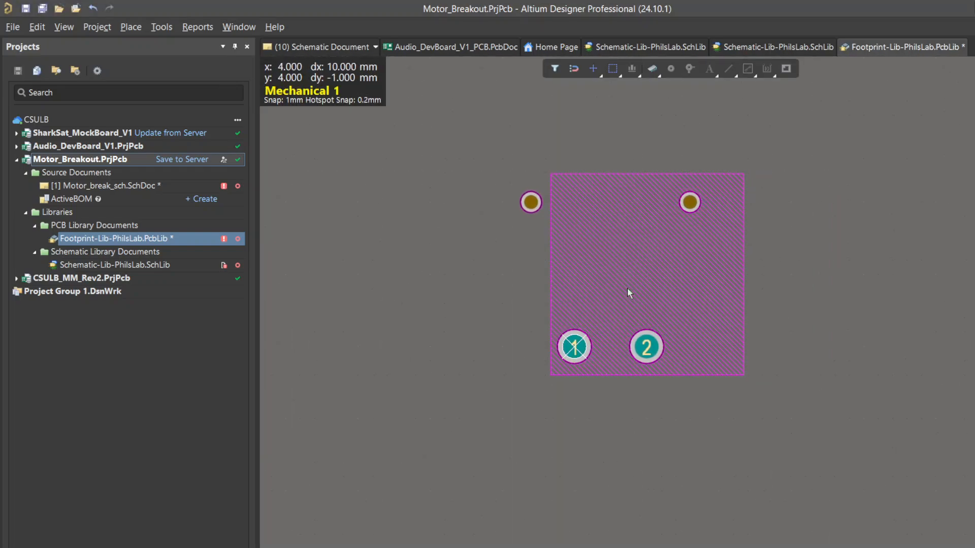
drag(627, 289, 600, 219)
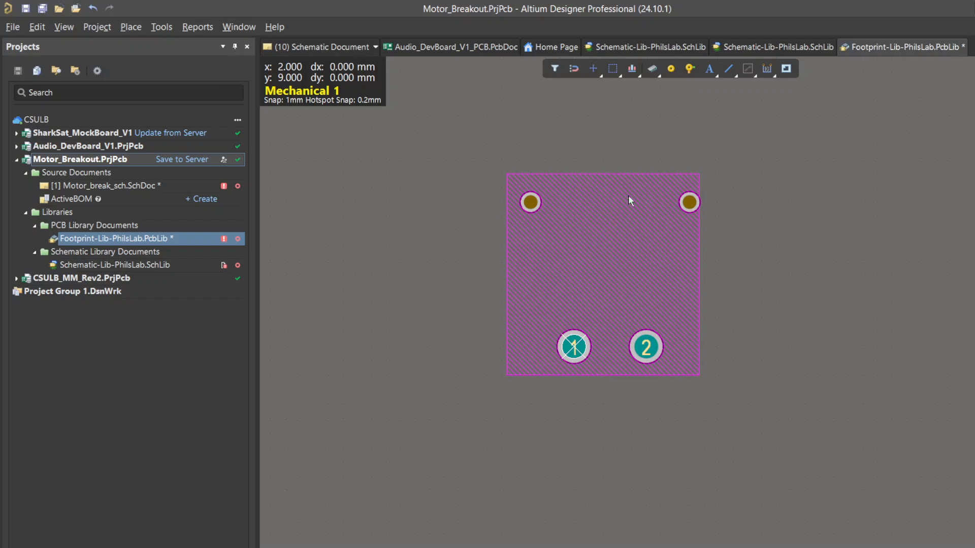
click(849, 308)
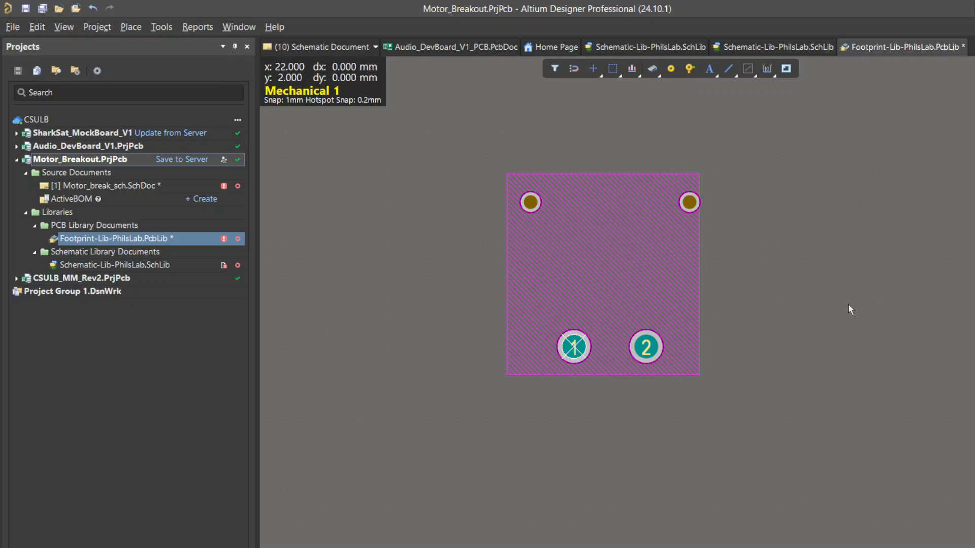
click(542, 277)
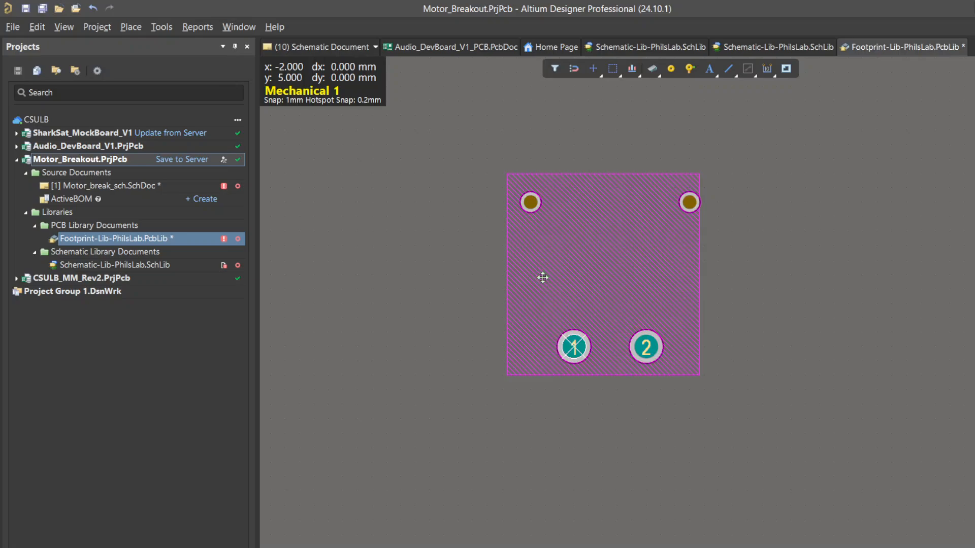
double_click(542, 277)
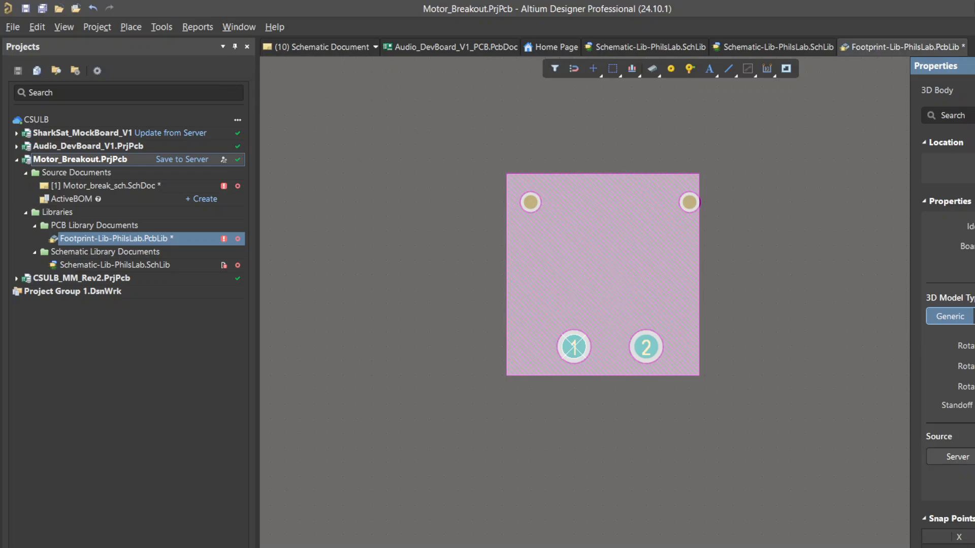
- Show the footprint in 3D and move the connector's 3D body 1 mm up along Y, away from the pads
click(767, 394)
key(3)
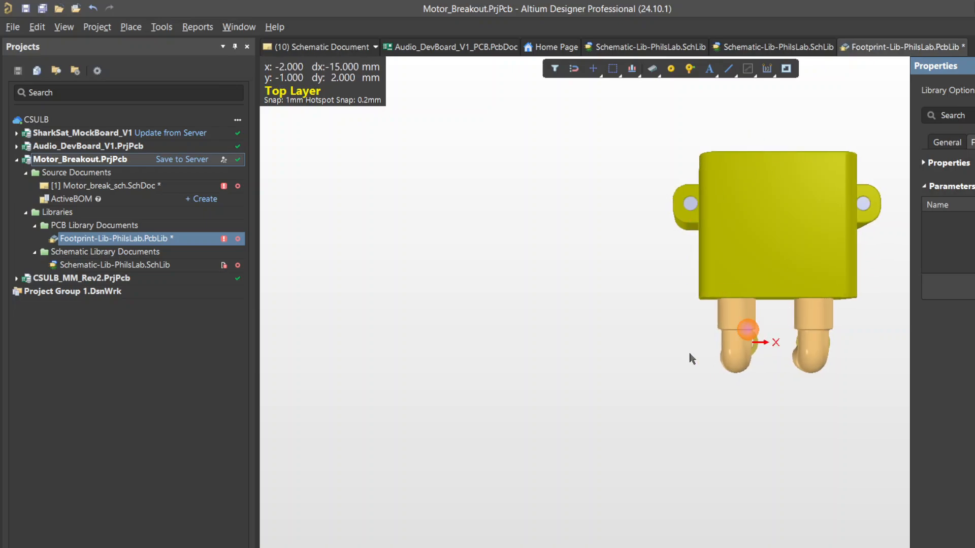
click(428, 379)
click(939, 406)
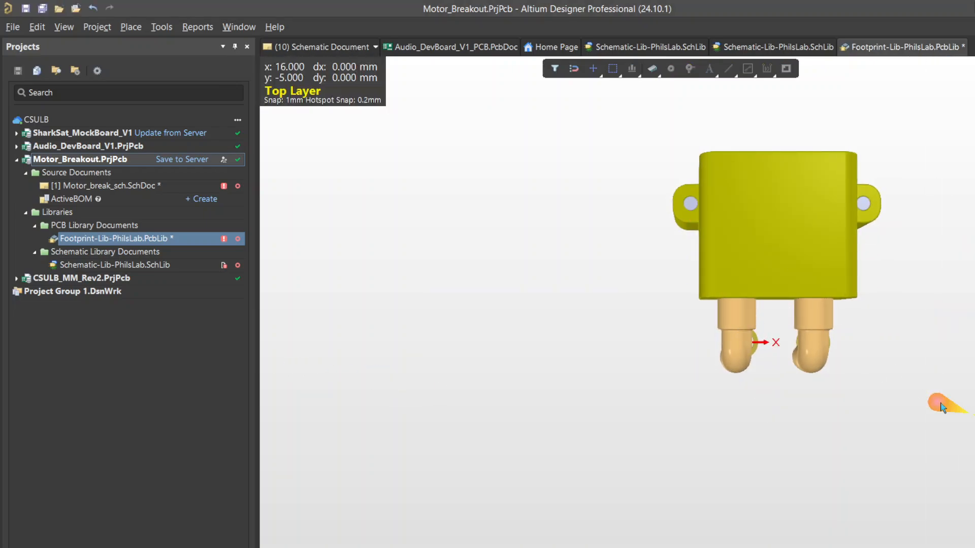
right_drag(971, 212, 835, 226)
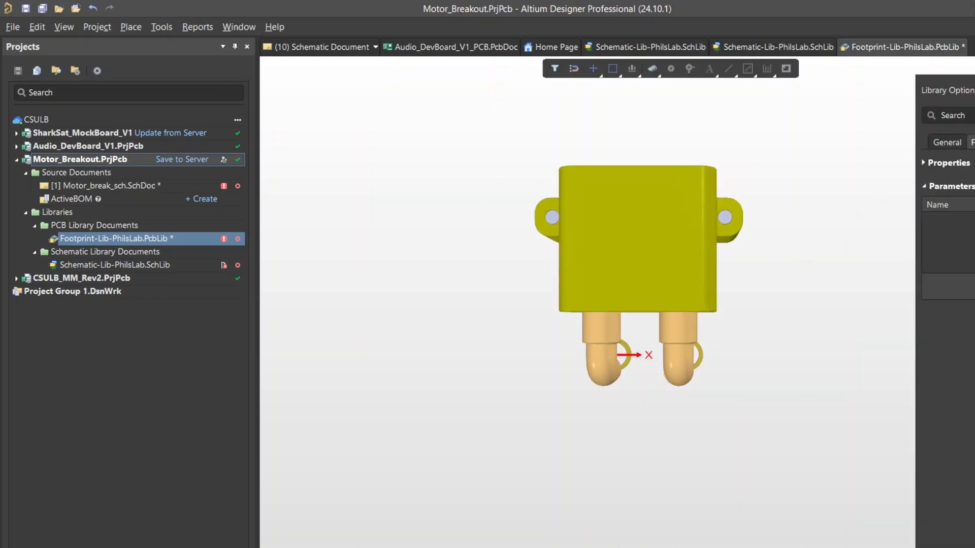
click(947, 142)
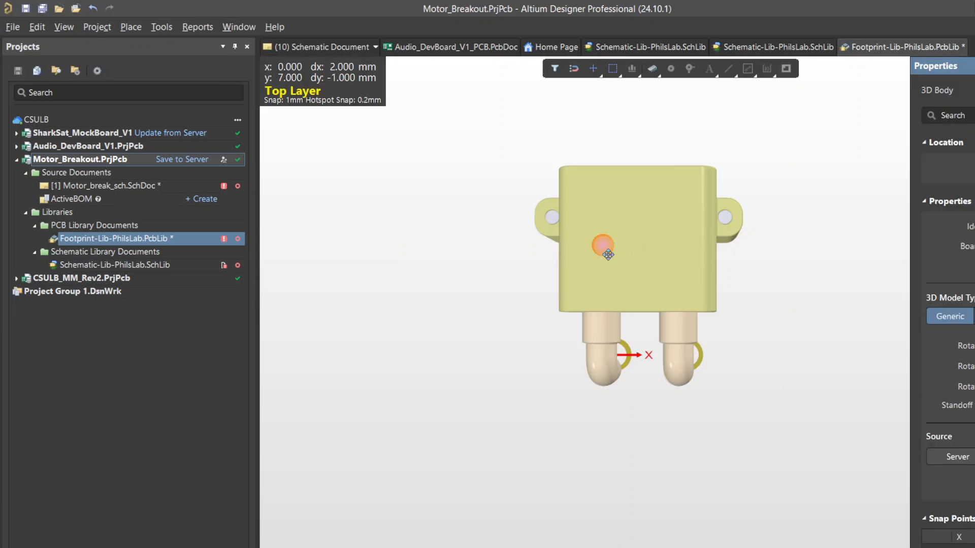
drag(608, 254, 636, 208)
- Set the snap grid to 0.500 mm and shift the 3D body 0.5 mm in positive X over the pads
key(g)
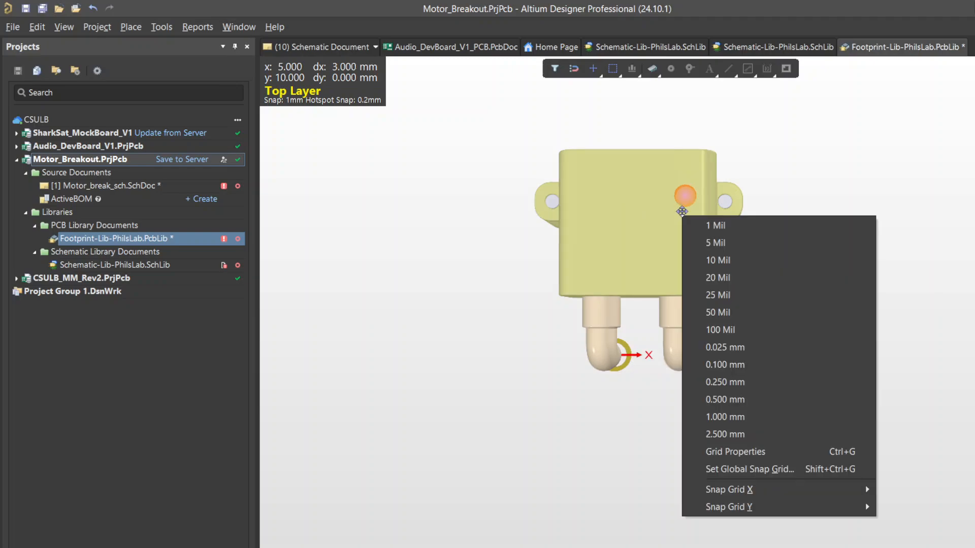
click(752, 401)
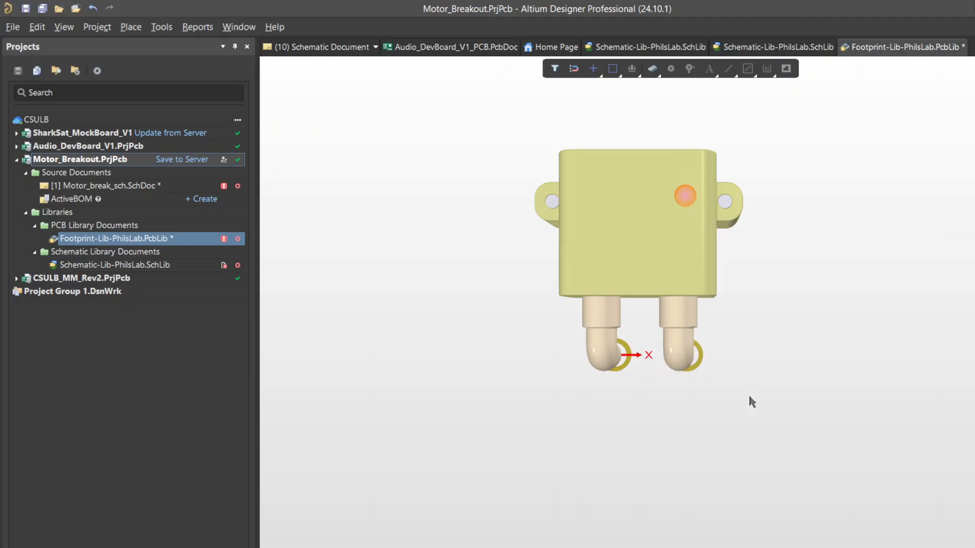
drag(643, 214, 651, 210)
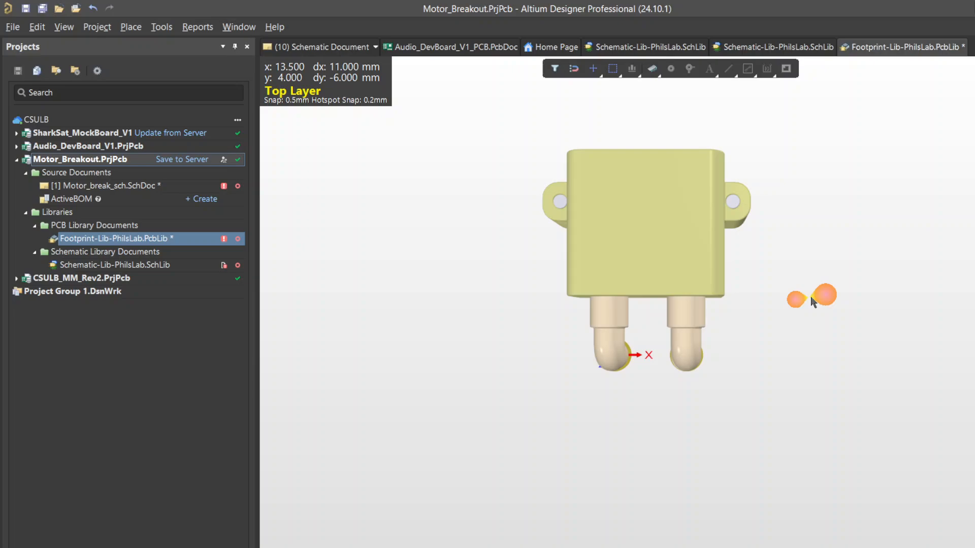
- Examine the 3D body's alignment with the pads and mounting holes from both sides, and return to the 2D view
key(ctrl+f)
right_drag(811, 296, 563, 349)
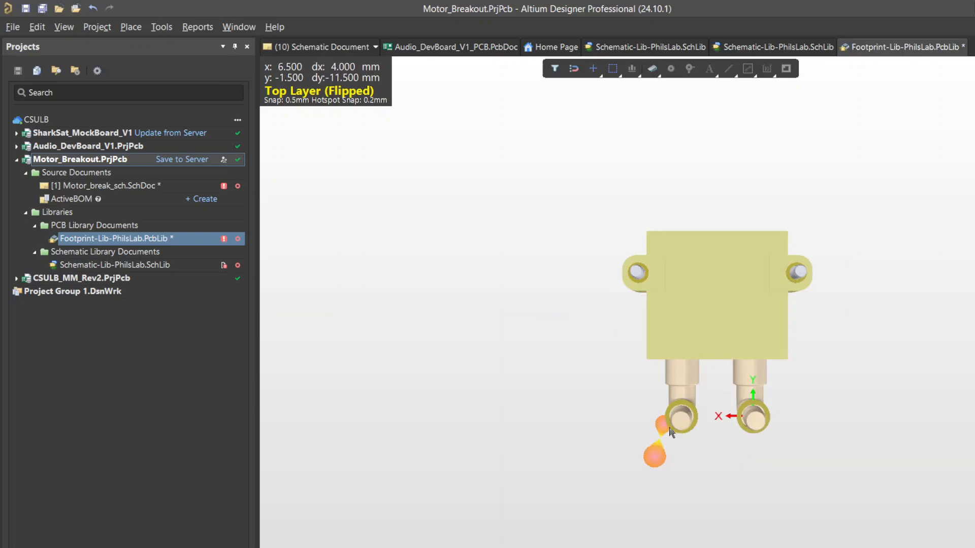
key(ctrl+f)
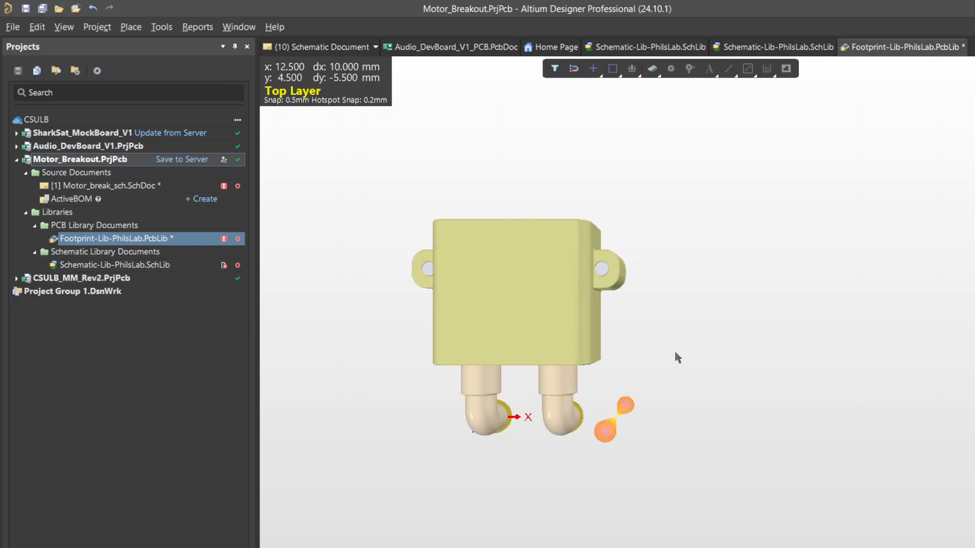
right_drag(650, 317, 838, 225)
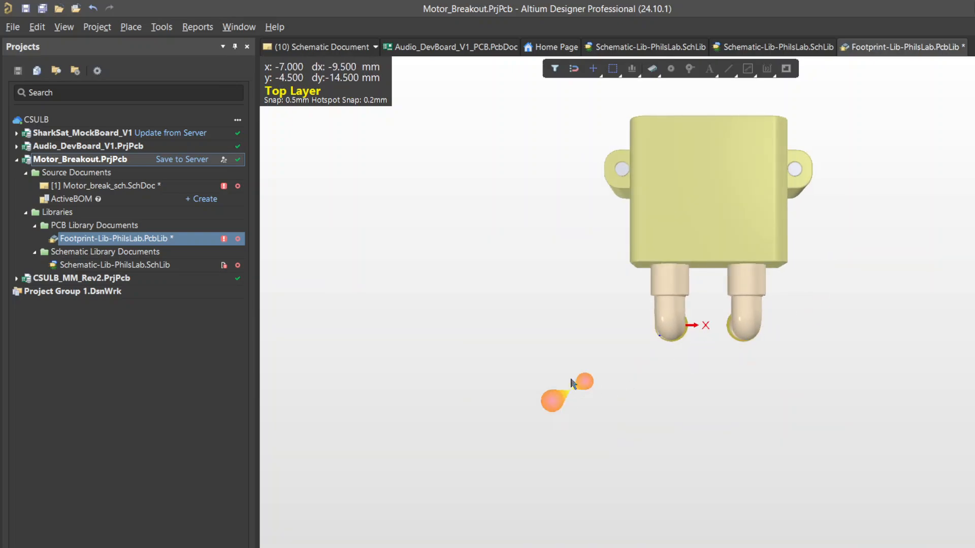
shift+right_drag(609, 277, 629, 304)
right_drag(717, 282, 878, 386)
right_click(808, 319)
shift+right_drag(808, 314, 808, 319)
key(0)
right_drag(639, 349, 895, 287)
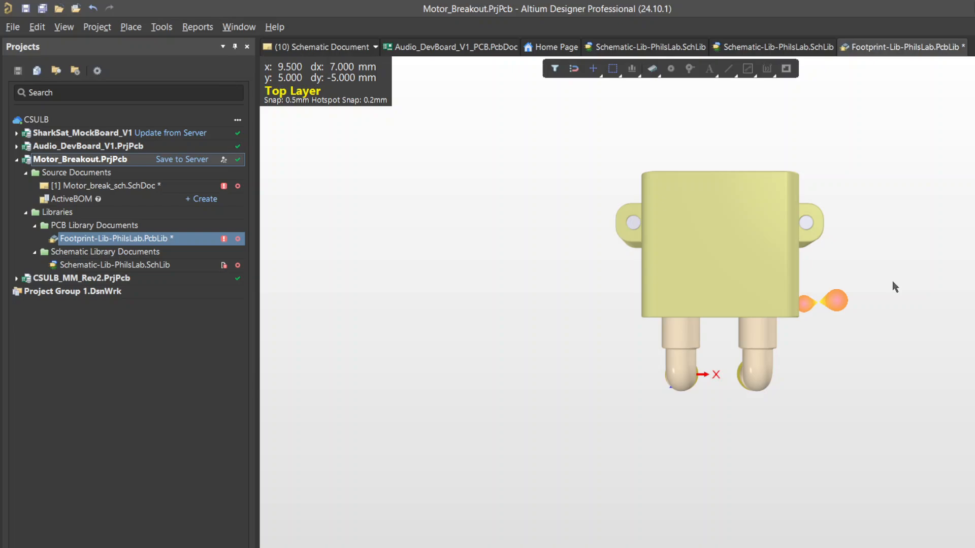
key(shift)
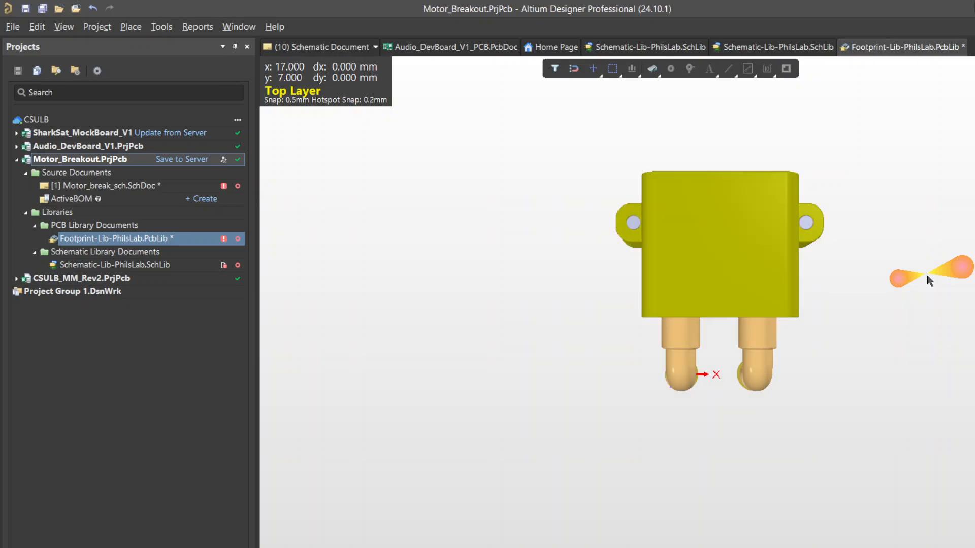
right_drag(798, 325, 757, 318)
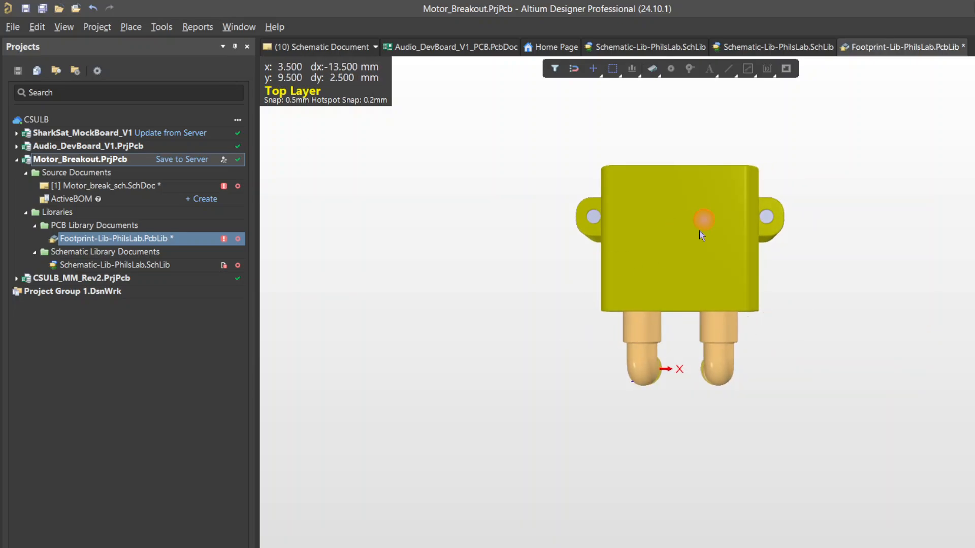
key(2)
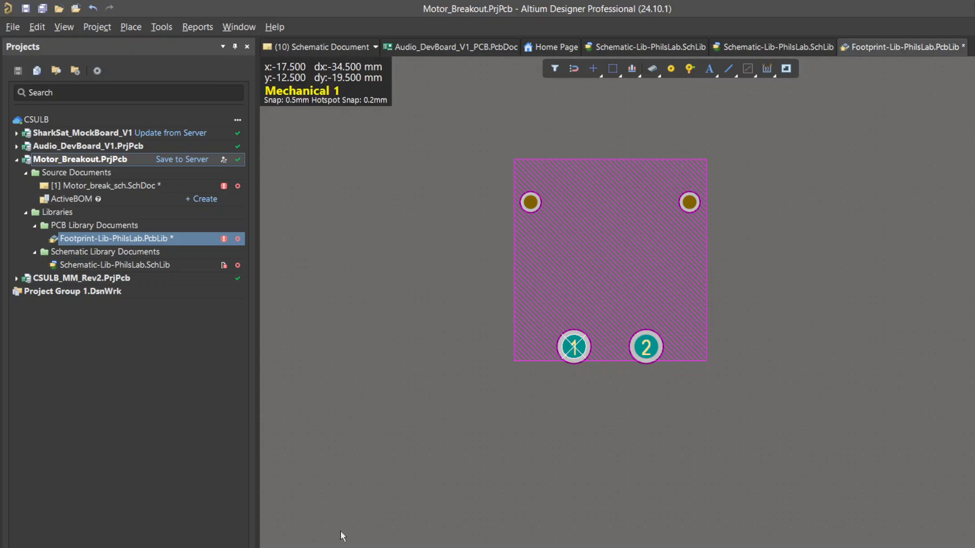
click(727, 70)
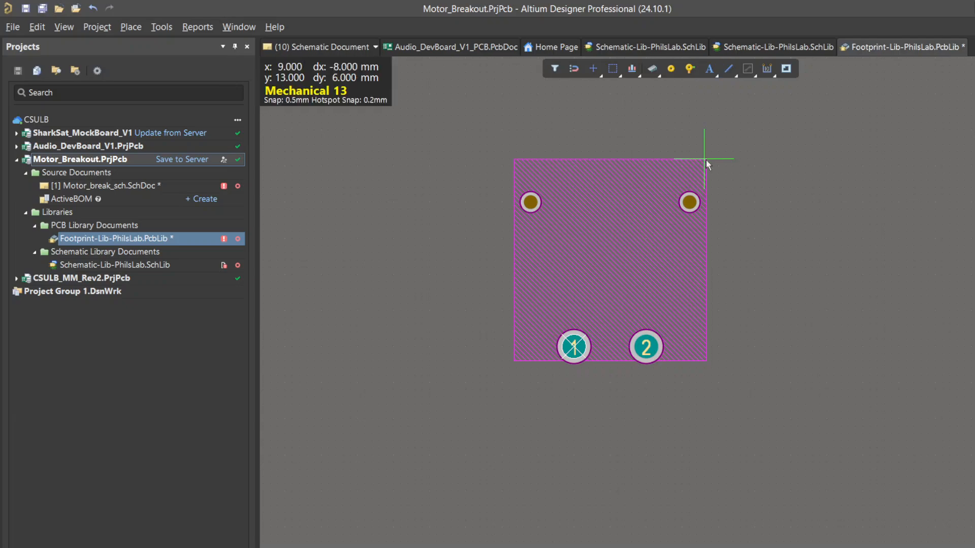
click(710, 158)
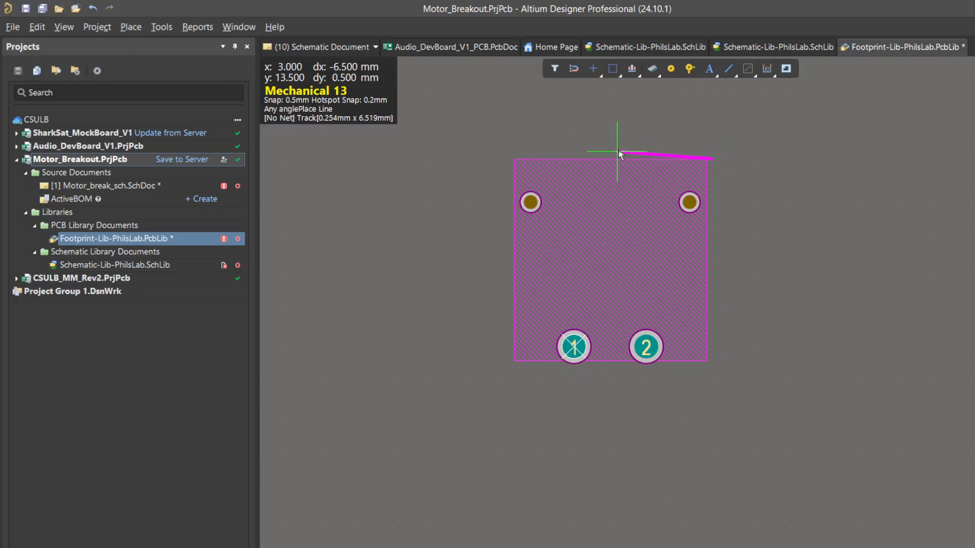
key(Escape)
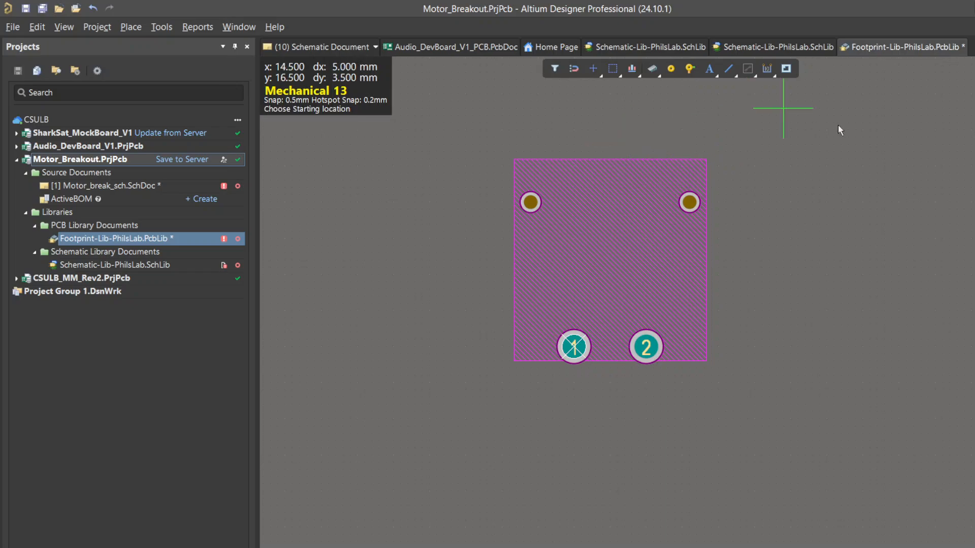
key(Escape)
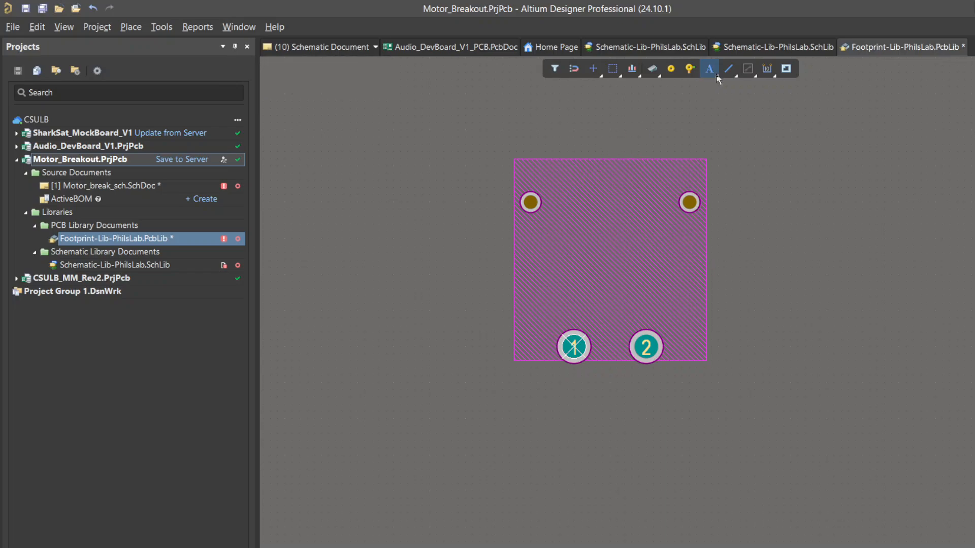
click(729, 70)
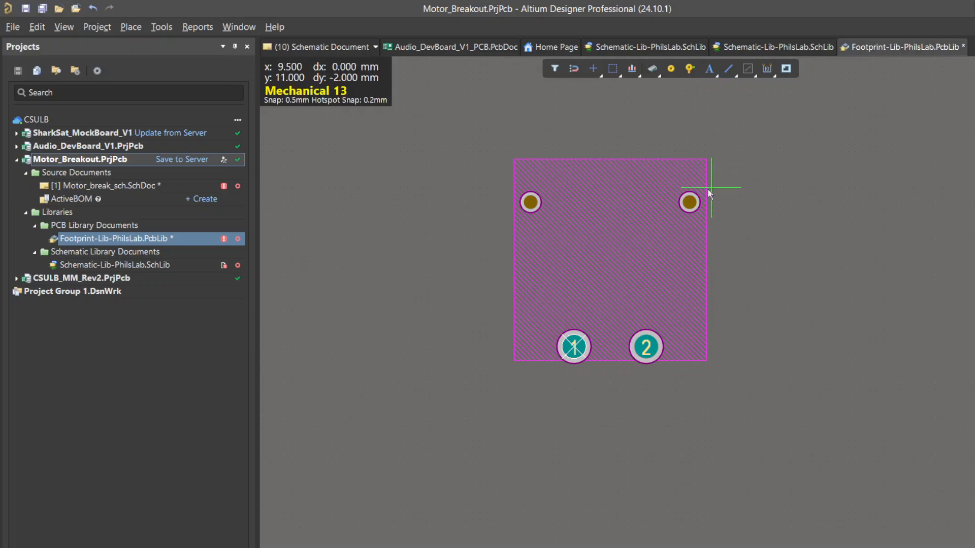
click(710, 158)
key(Escape)
key(Escape)
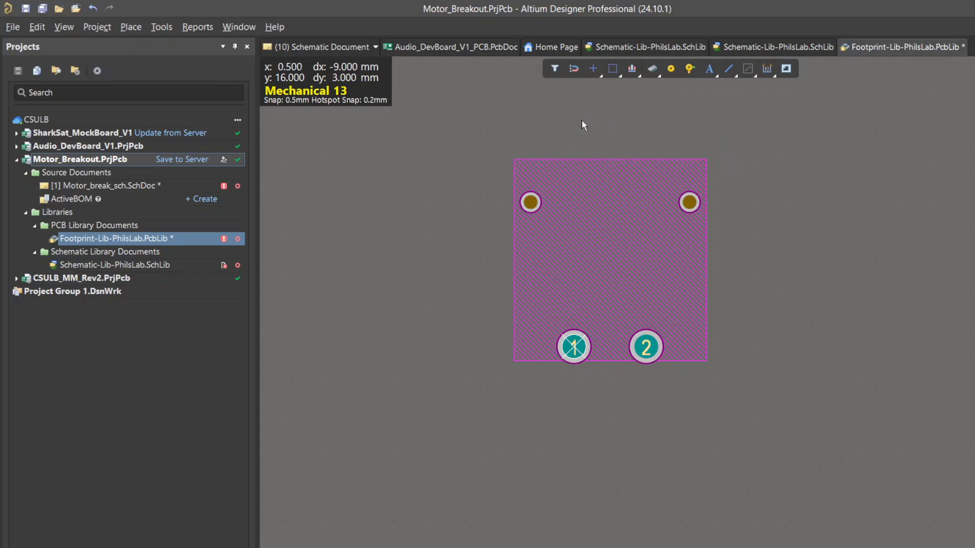
key(Escape)
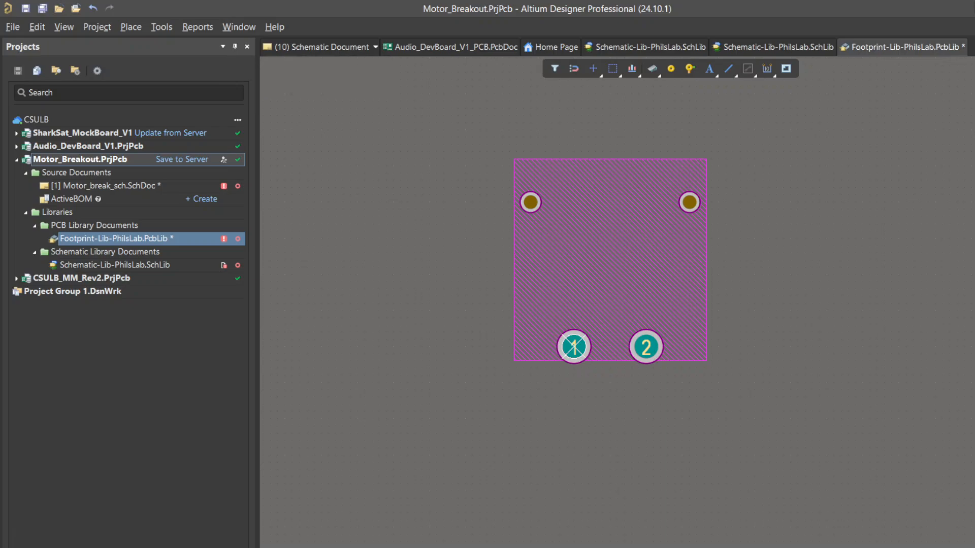
- Draw a closed rectangular outline of lines around the 3D body on Mechanical 13, about 14 mm wide and 14.5 mm high
click(729, 71)
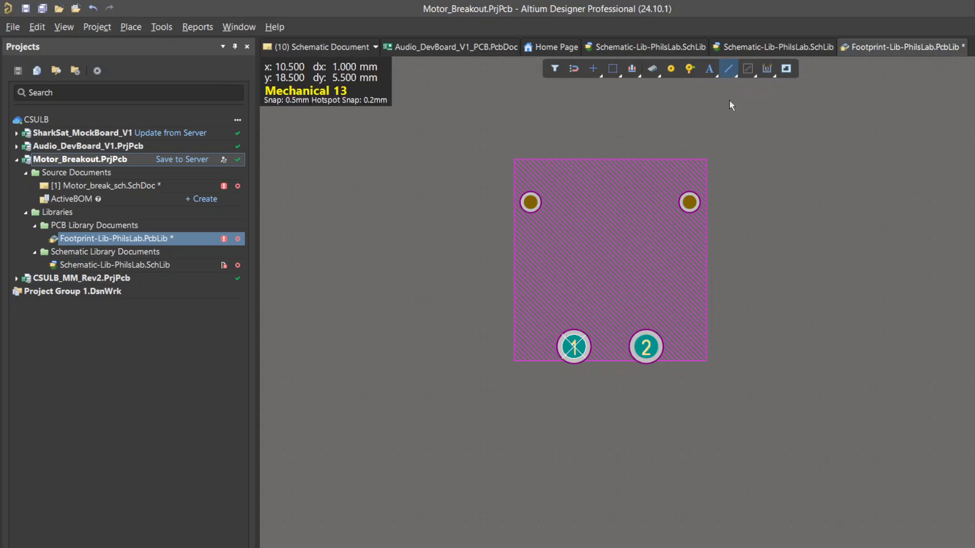
click(709, 158)
click(509, 159)
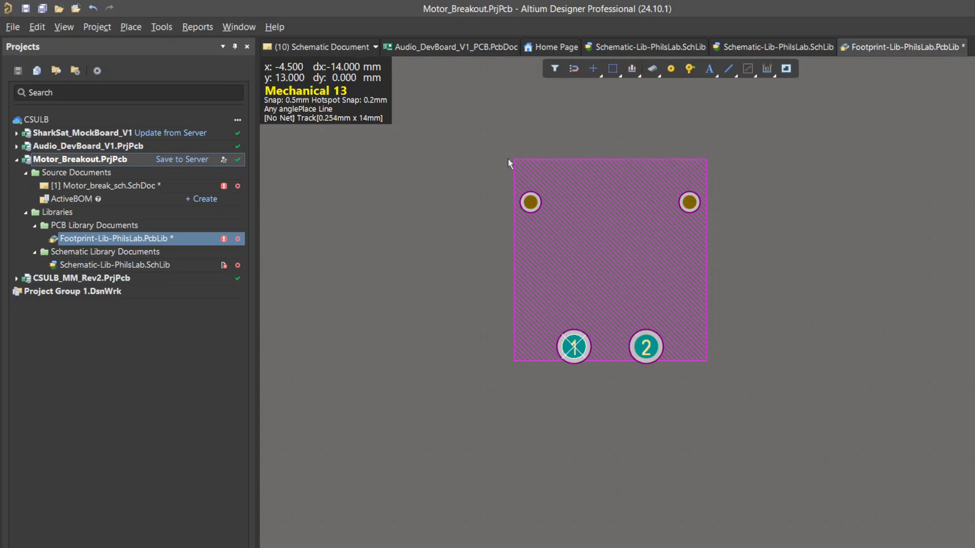
click(510, 368)
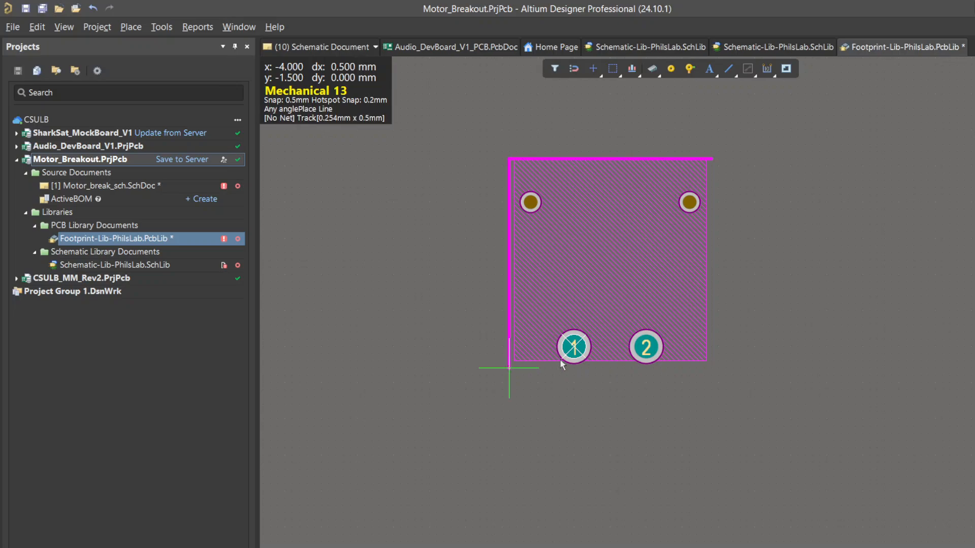
click(710, 368)
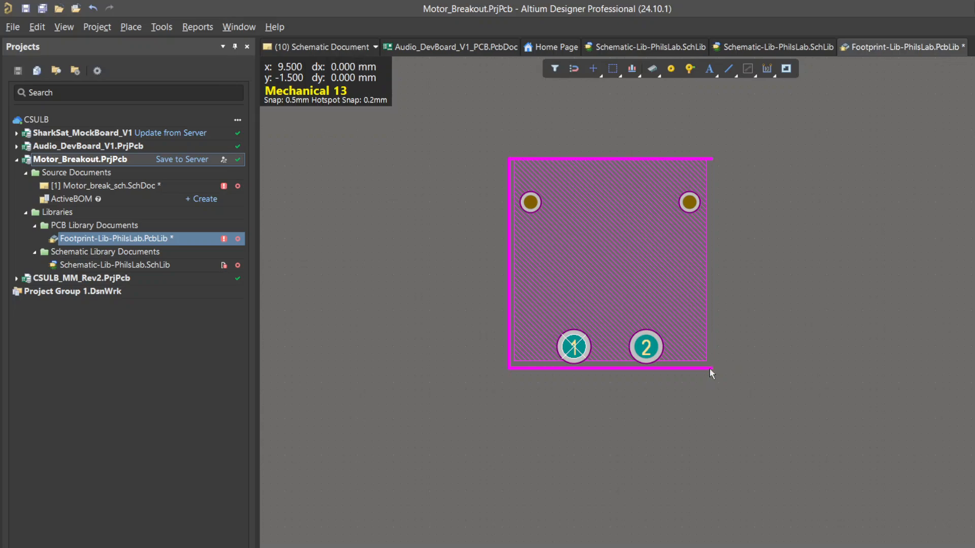
click(711, 159)
right_click(711, 158)
right_click(681, 134)
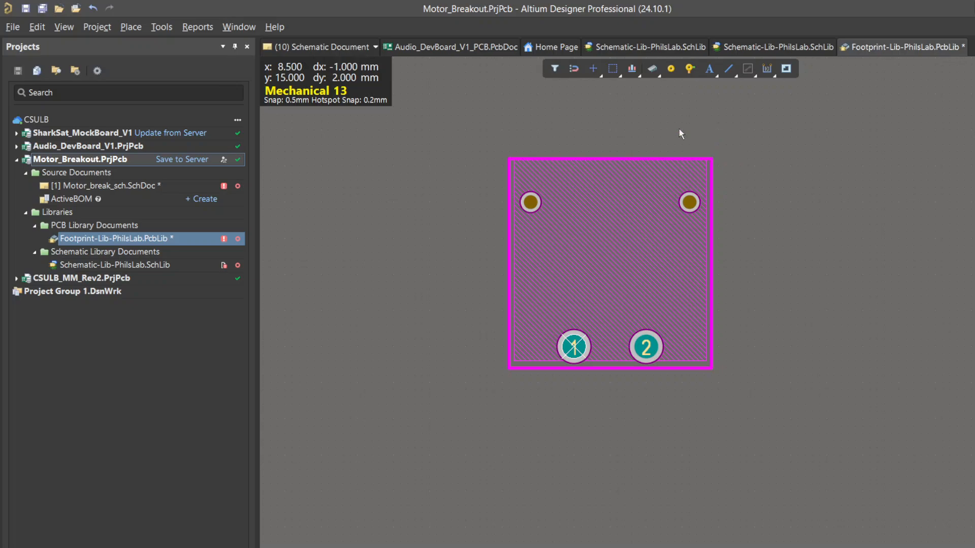
- Move the outline's upper line 0.5 mm outward from the body and save the footprint library
click(604, 158)
drag(603, 158, 603, 154)
click(839, 179)
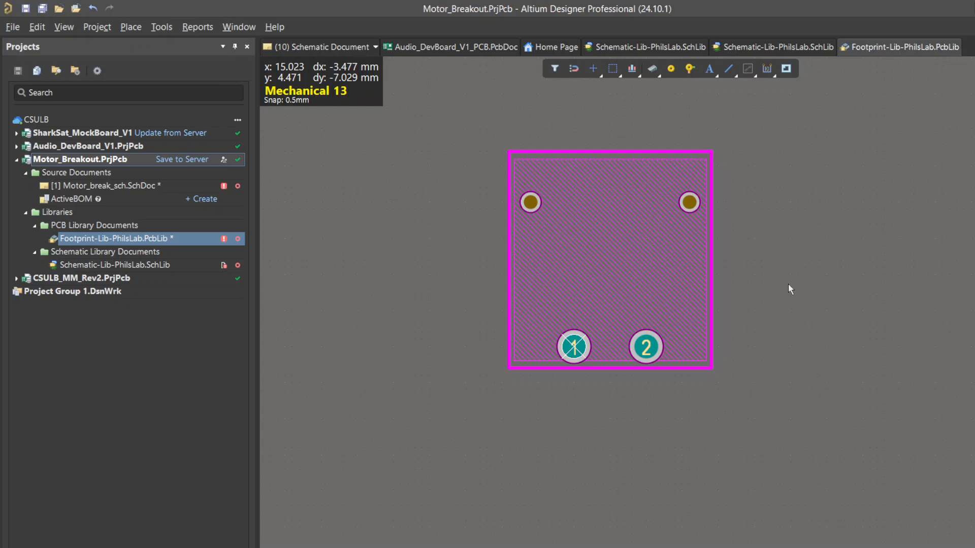
- Open Schematic-Lib-PhilsLab.SchLib and filter its component list by "xt30"
double_click(93, 266)
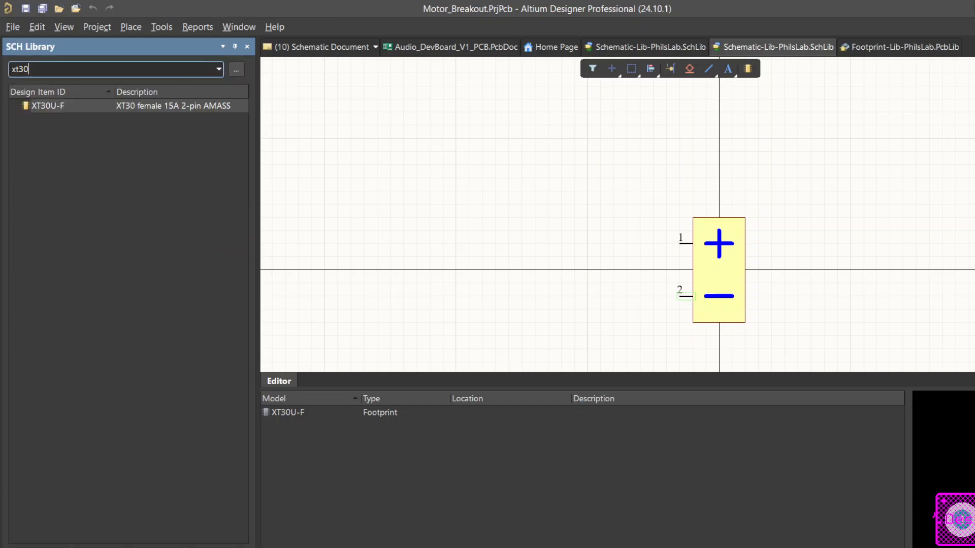
key(BackSpace)
key(BackSpace)
key(BackSpace)
key(BackSpace)
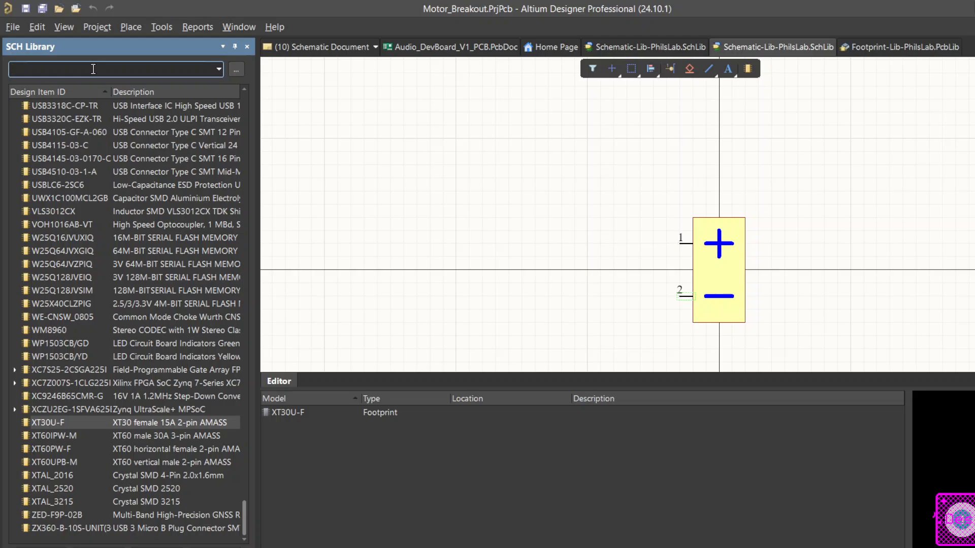
text(xt30)
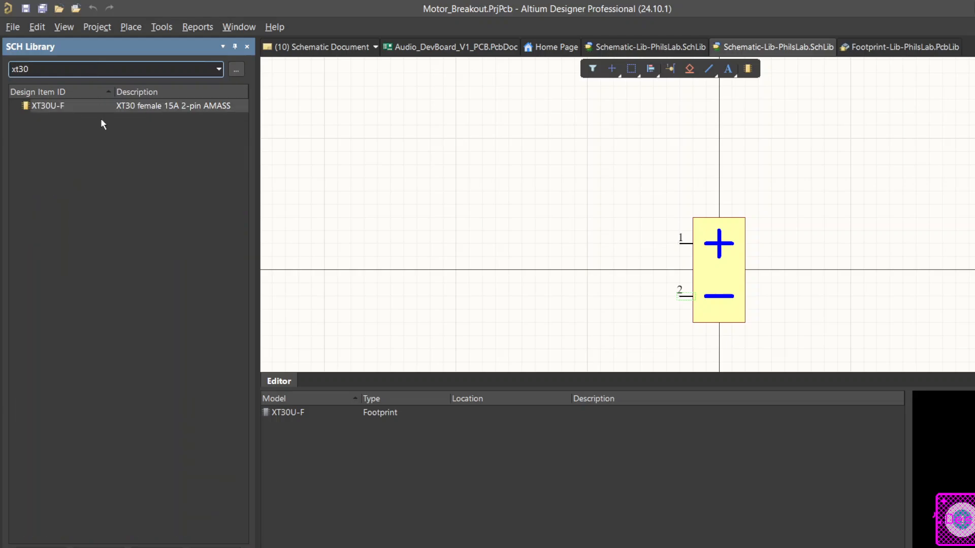
- Move the XT30U-F symbol's yellow rectangle away from its pins and put it back in place
drag(708, 273, 680, 208)
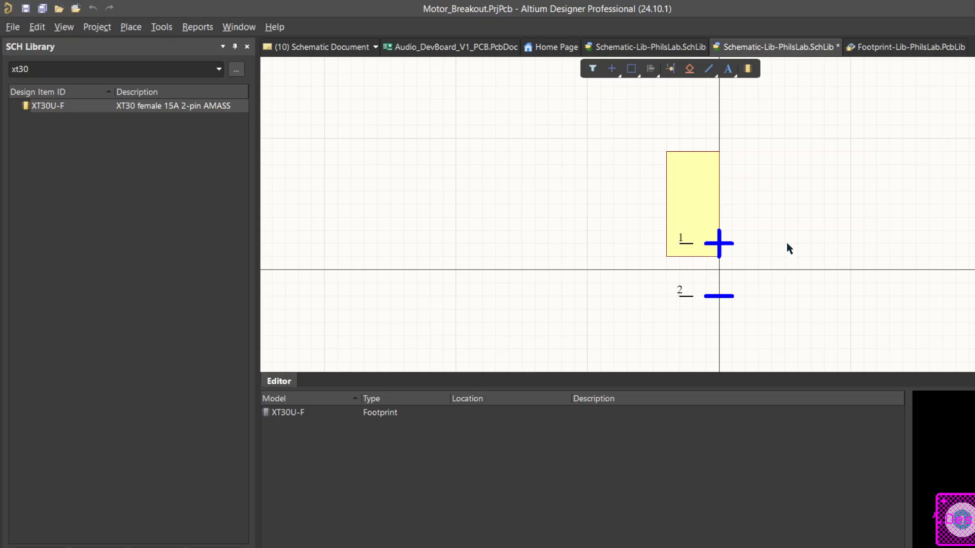
drag(715, 193, 720, 259)
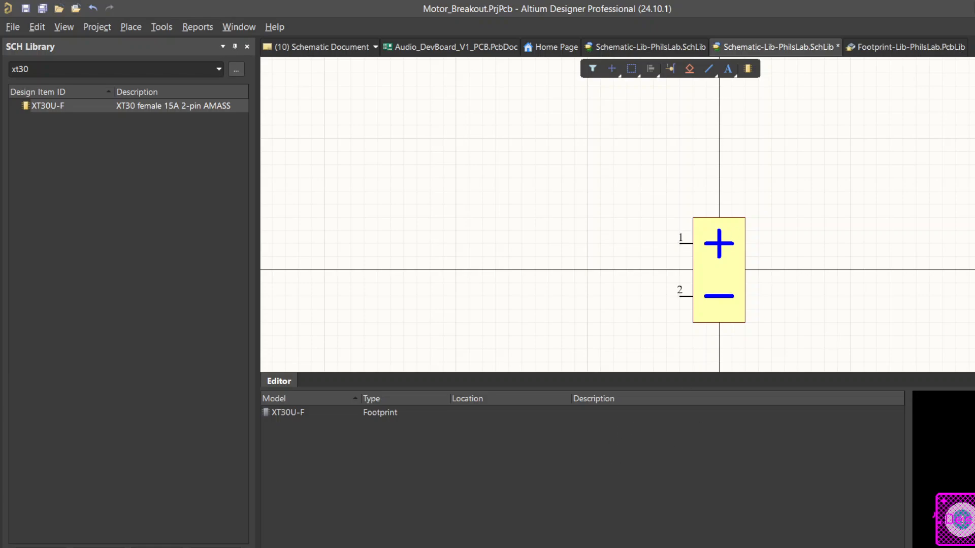
- Look over the XT30U-F symbol and switch back to the footprint library Footprint-Lib-PhilsLab.PcbLib
ctrl+scroll(917, 511, up, 2)
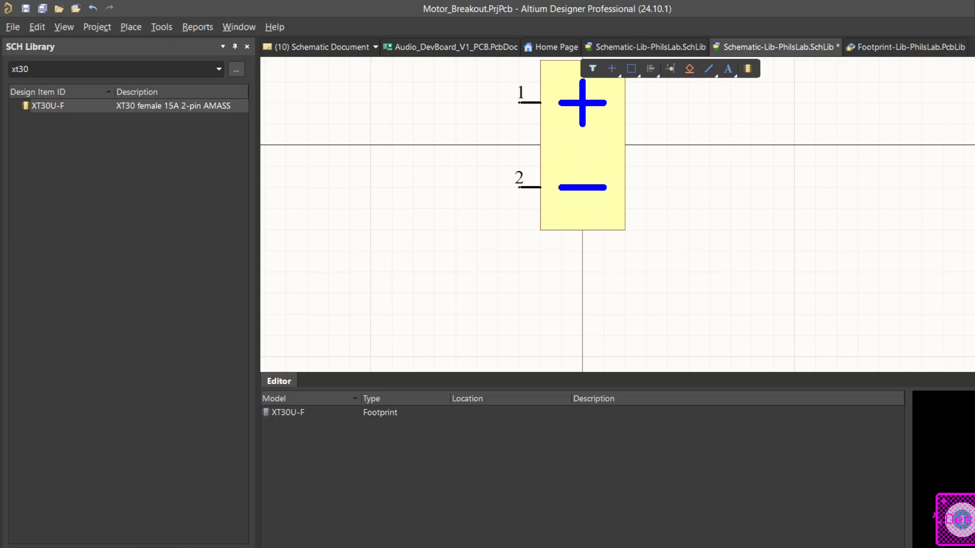
ctrl+scroll(664, 258, down, 2)
ctrl+scroll(665, 257, down, 1)
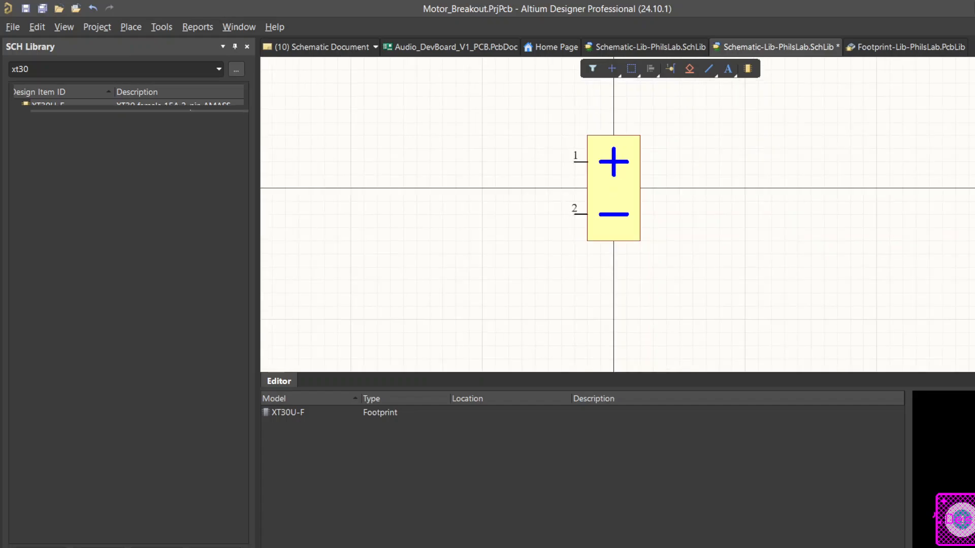
double_click(113, 238)
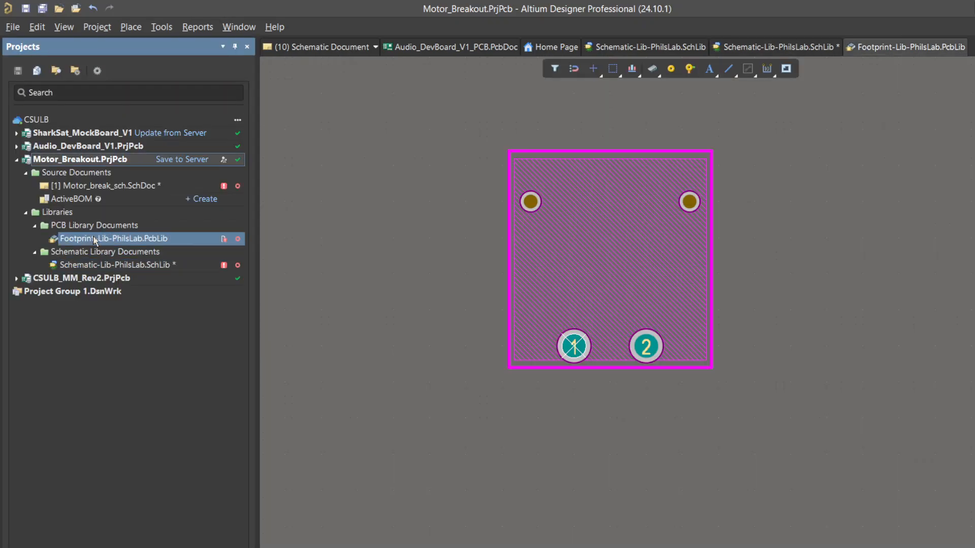
- Examine the connector footprint in 2D and its 3D body from the top, side, front and underside, checking how its pins line up with the pads
ctrl+scroll(482, 312, up, 1)
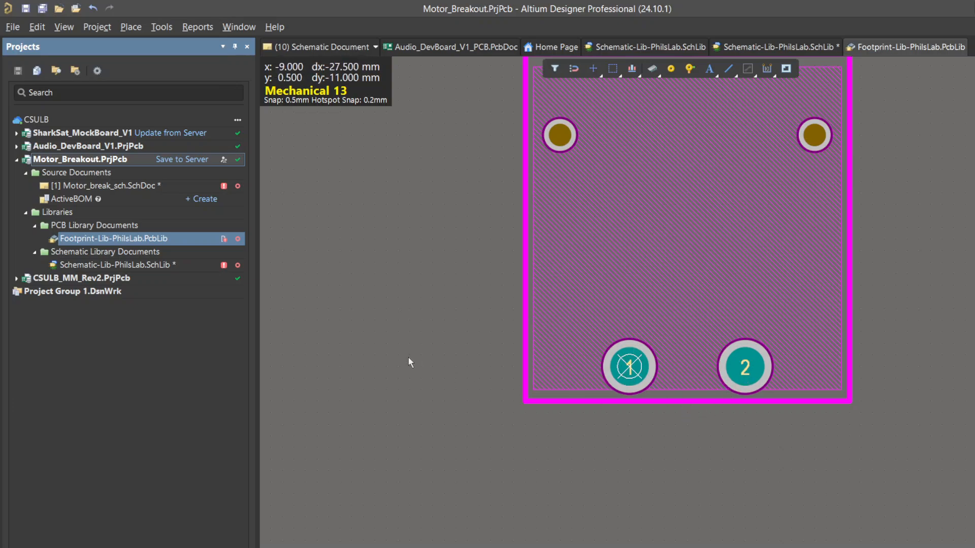
ctrl+scroll(411, 362, down, 1)
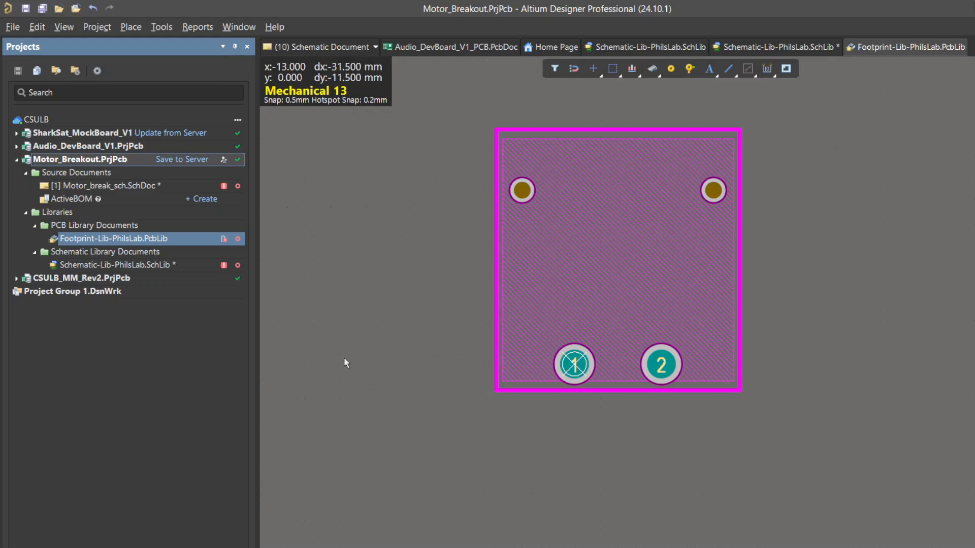
click(428, 333)
key(3)
right_drag(899, 303, 702, 376)
key(shift)
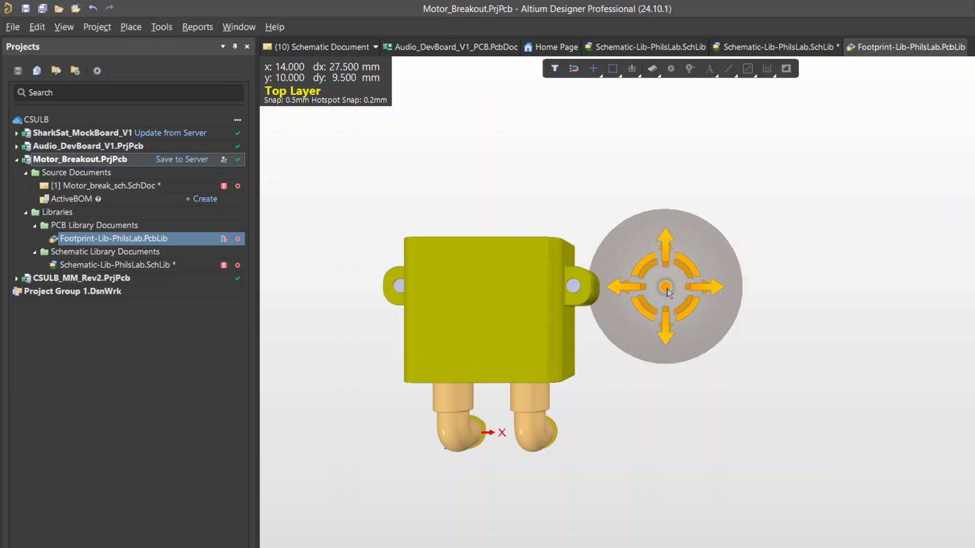
shift+right_drag(680, 275, 660, 64)
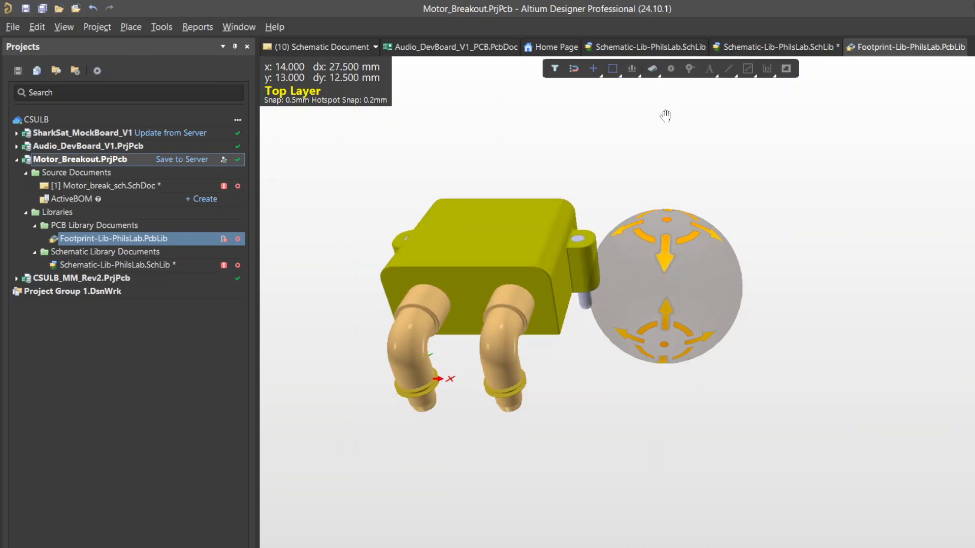
shift+right_drag(663, 113, 667, 236)
middle_click(664, 265)
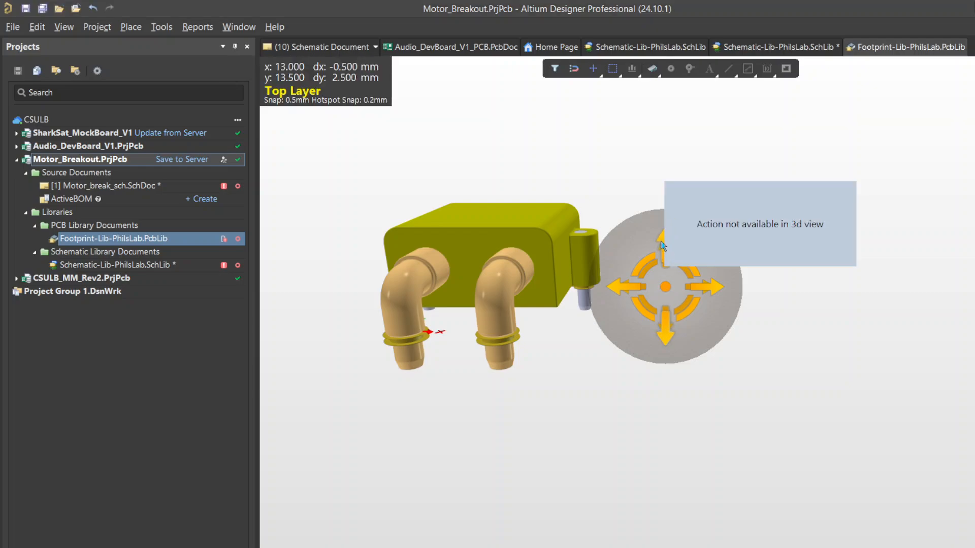
shift+right_drag(664, 243, 663, 228)
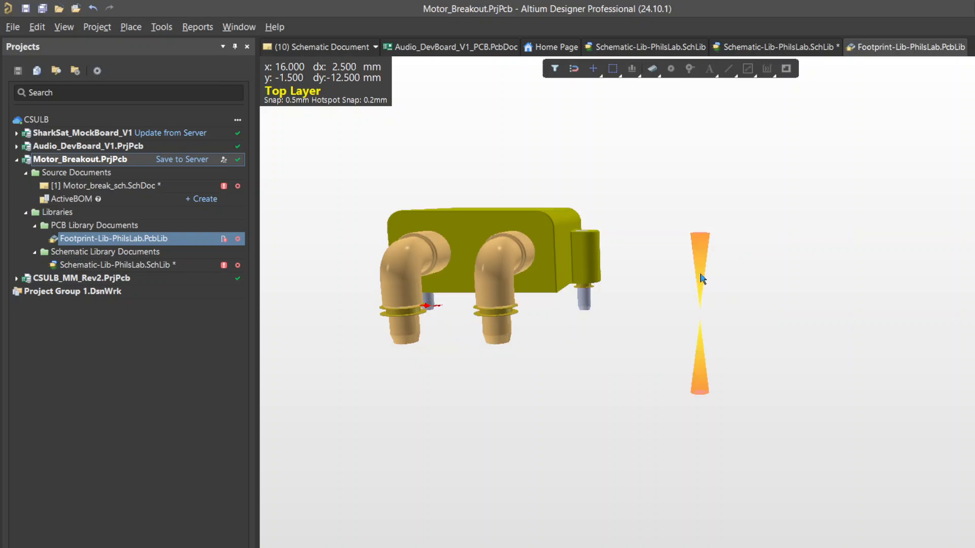
shift+right_drag(727, 258, 337, 277)
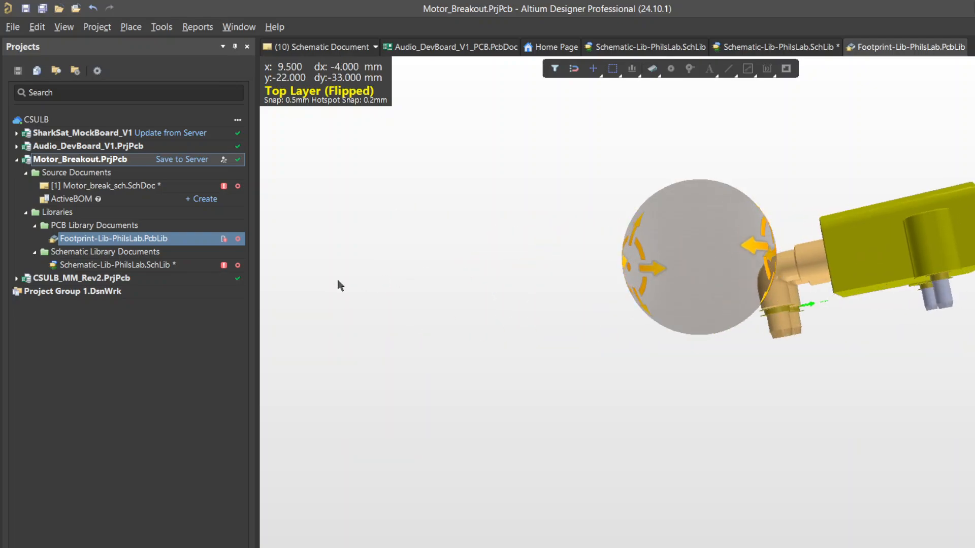
shift+right_drag(785, 243, 401, 227)
shift+right_drag(755, 211, 646, 383)
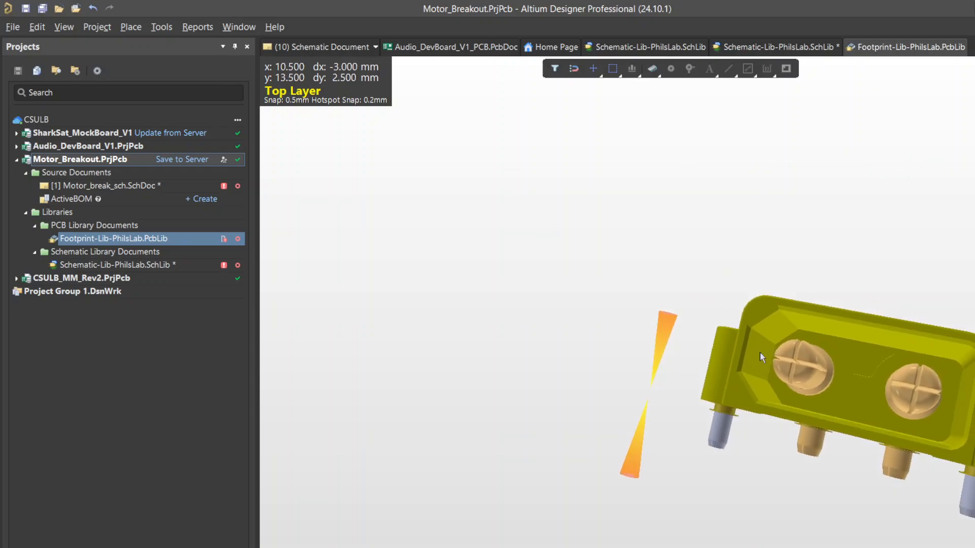
shift+right_drag(796, 491, 660, 305)
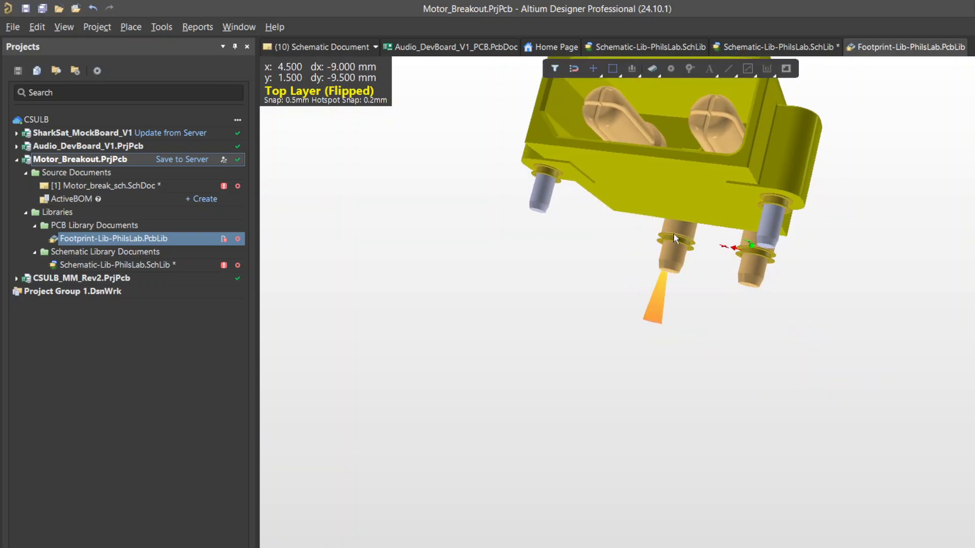
shift+right_drag(599, 290, 772, 533)
right_drag(807, 384, 611, 290)
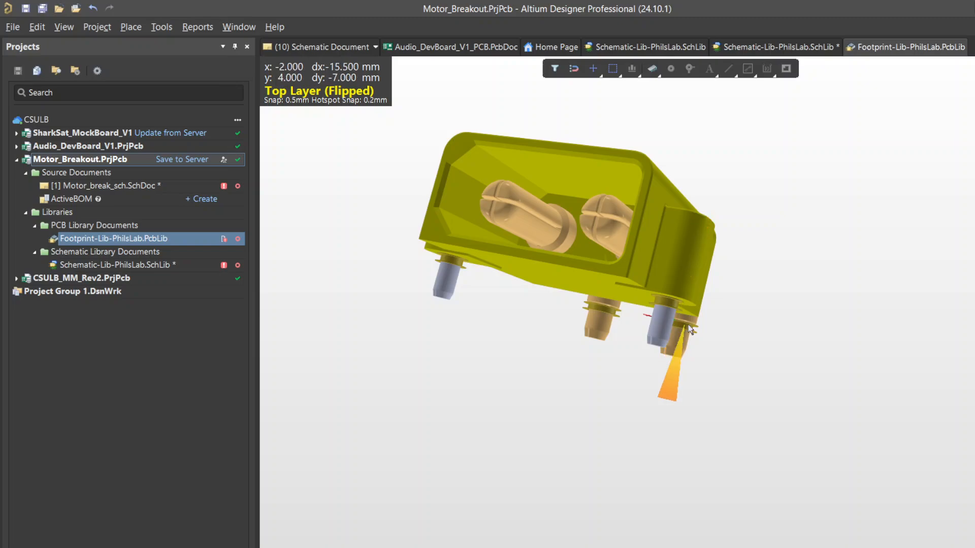
key(2)
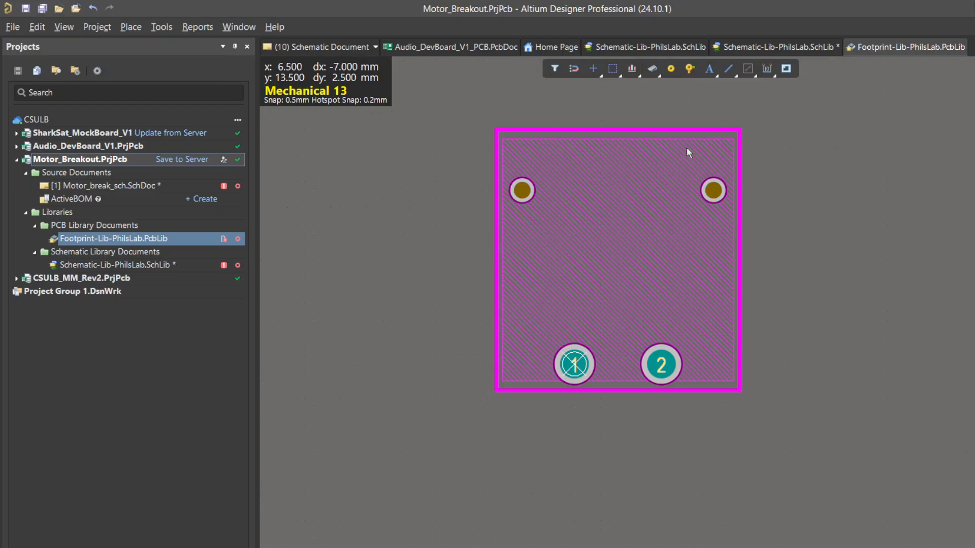
key(3)
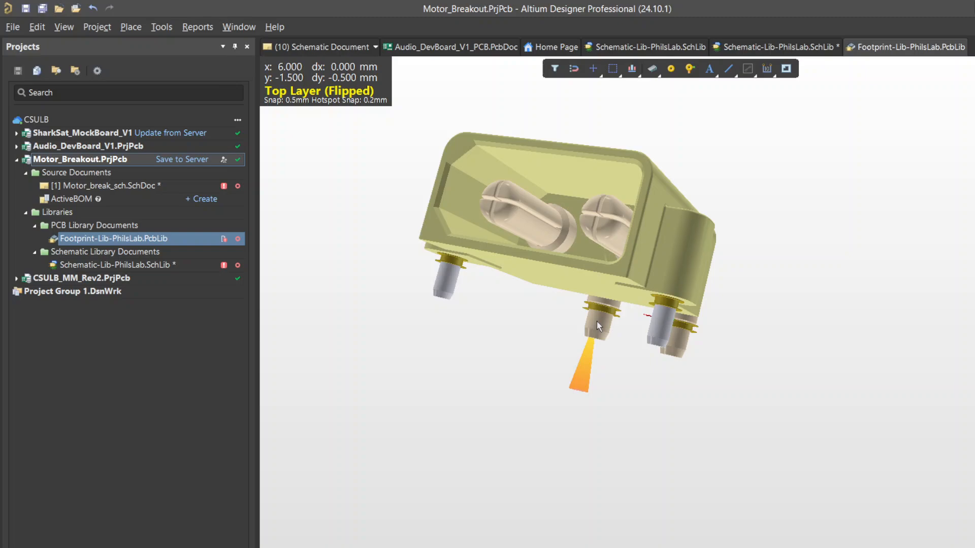
- Inspect the connector's solder pins against the pads in 3D, view the 3D body's properties, and return to the 2D footprint view
click(599, 308)
click(597, 310)
click(603, 308)
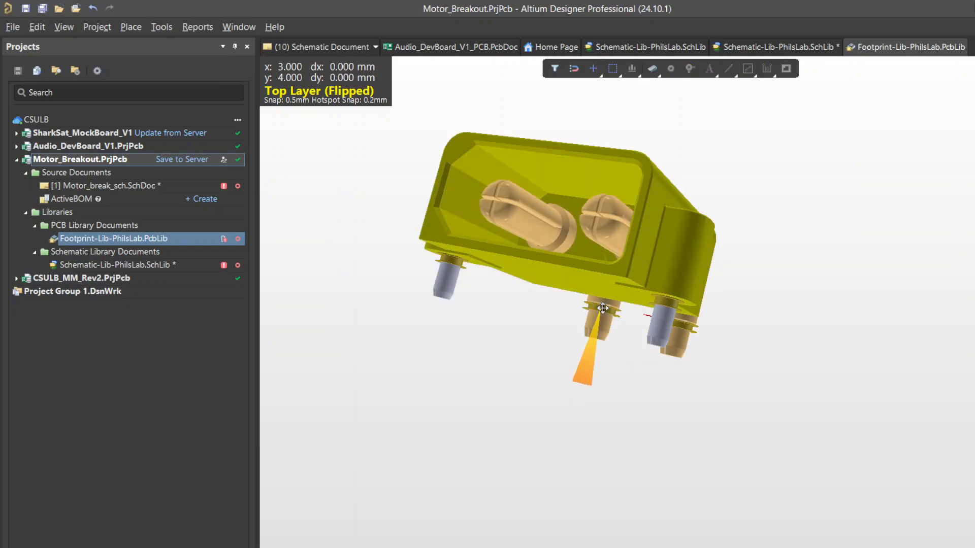
double_click(602, 308)
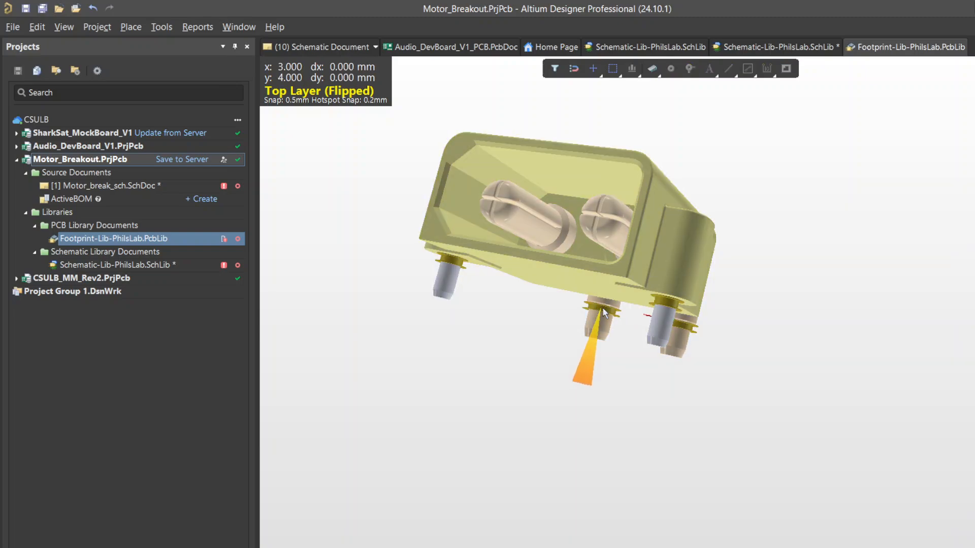
click(680, 323)
click(681, 321)
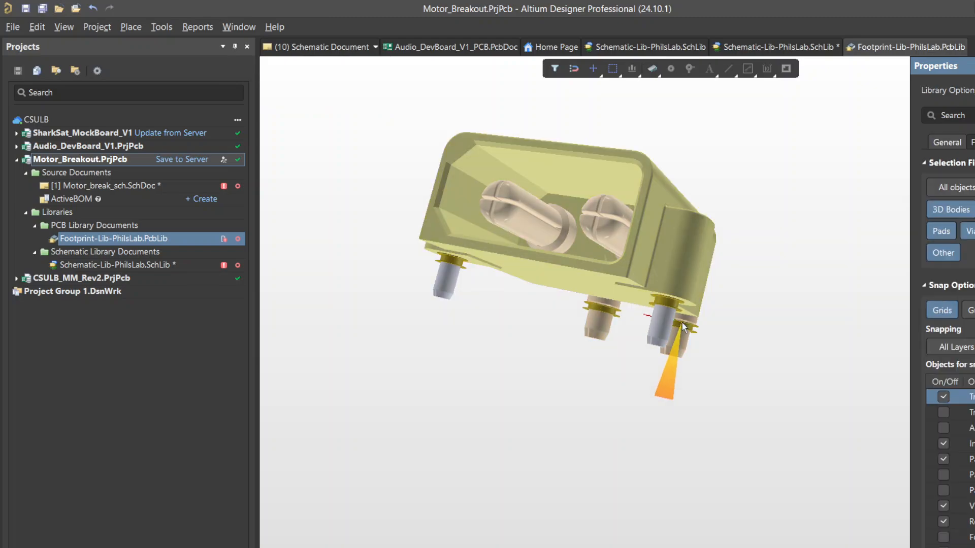
click(598, 307)
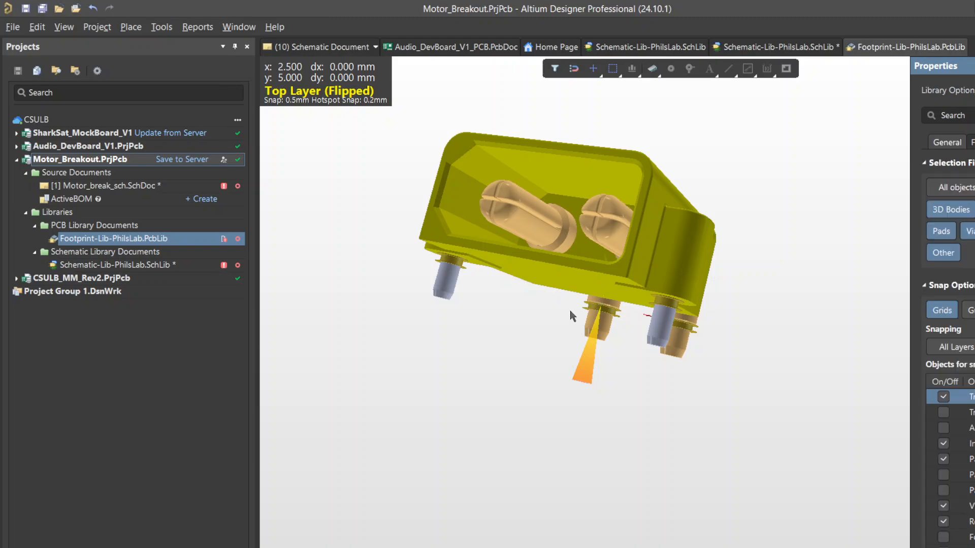
click(625, 316)
right_drag(733, 435, 458, 350)
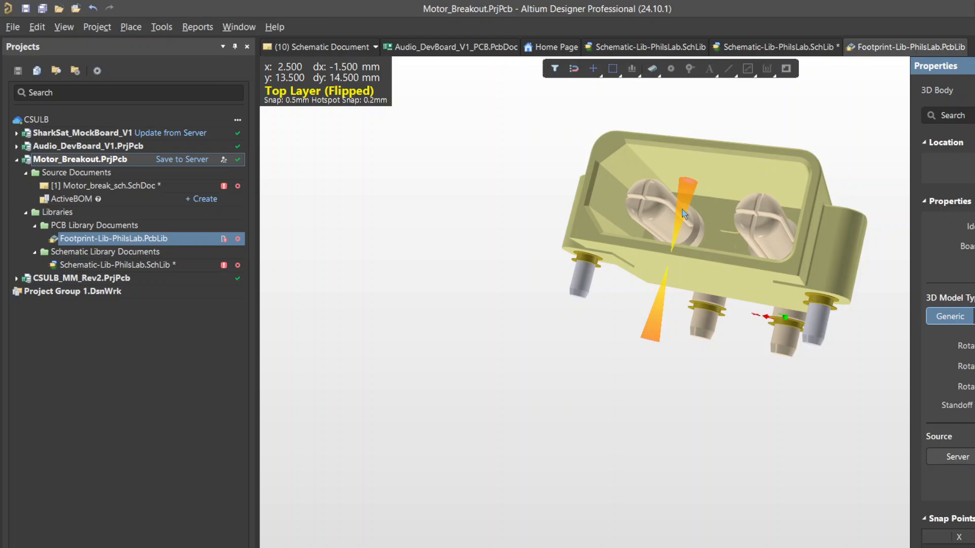
key(2)
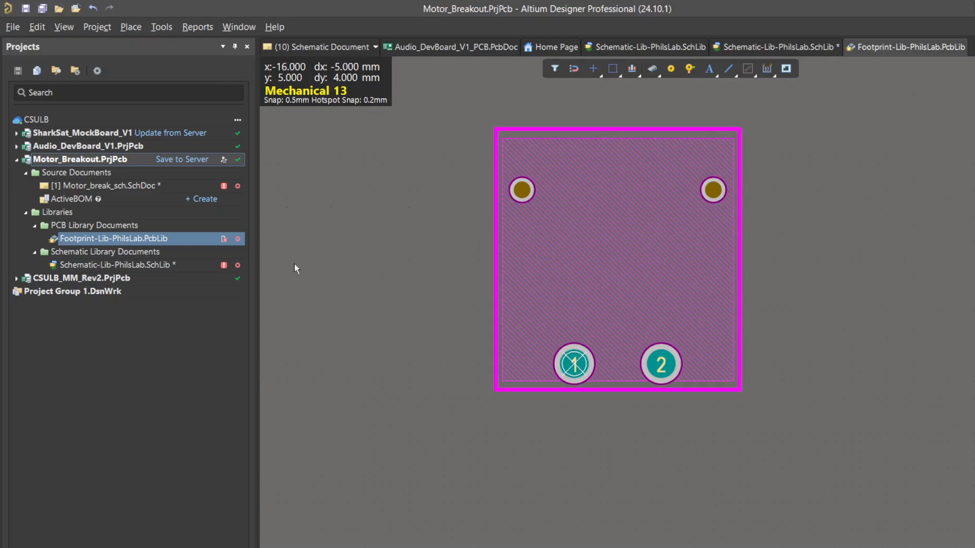
- In Schematic-Lib-PhilsLab.SchLib, add the XT30PW-M horizontal footprint from Footprint-Lib-PhilsLab.PcbLib to the XT30U-F symbol, filtering the footprints by "xt30"
click(116, 265)
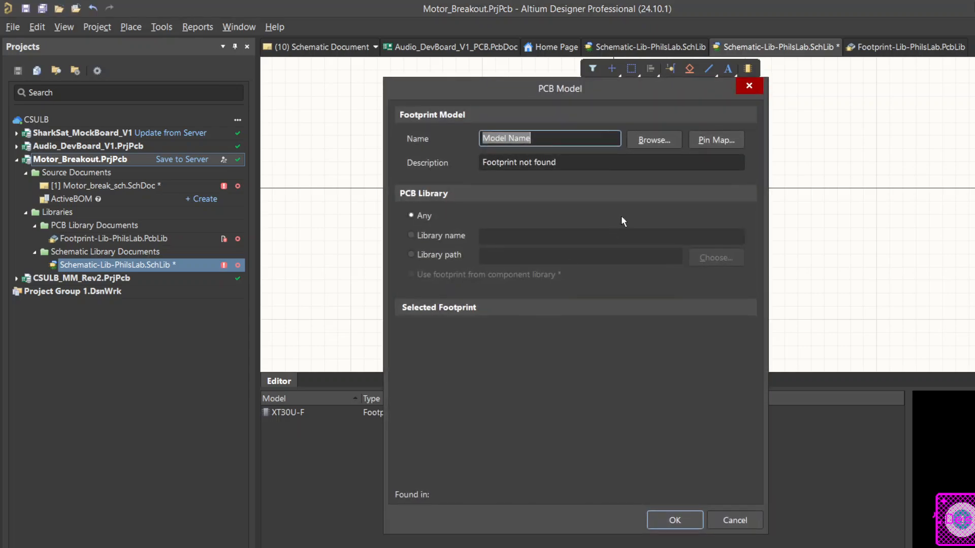
click(652, 142)
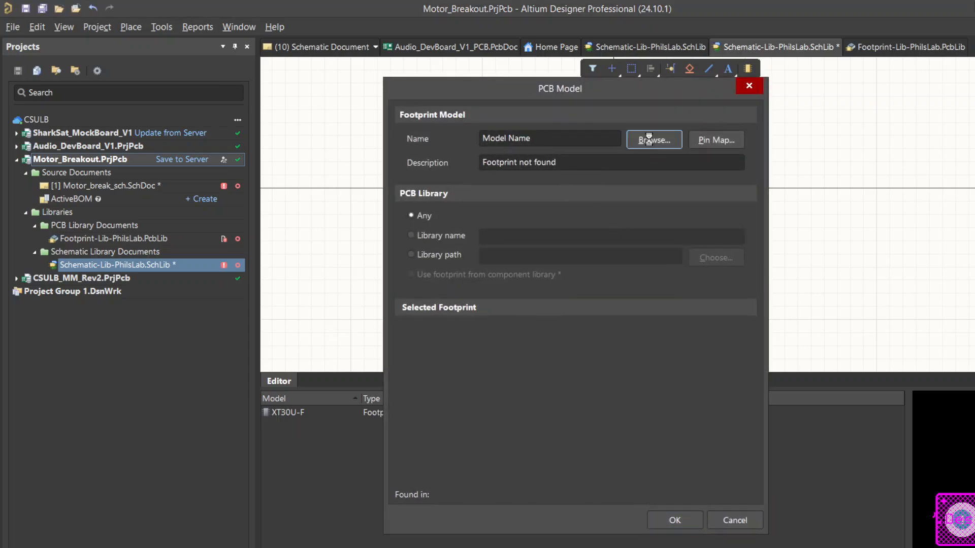
click(651, 241)
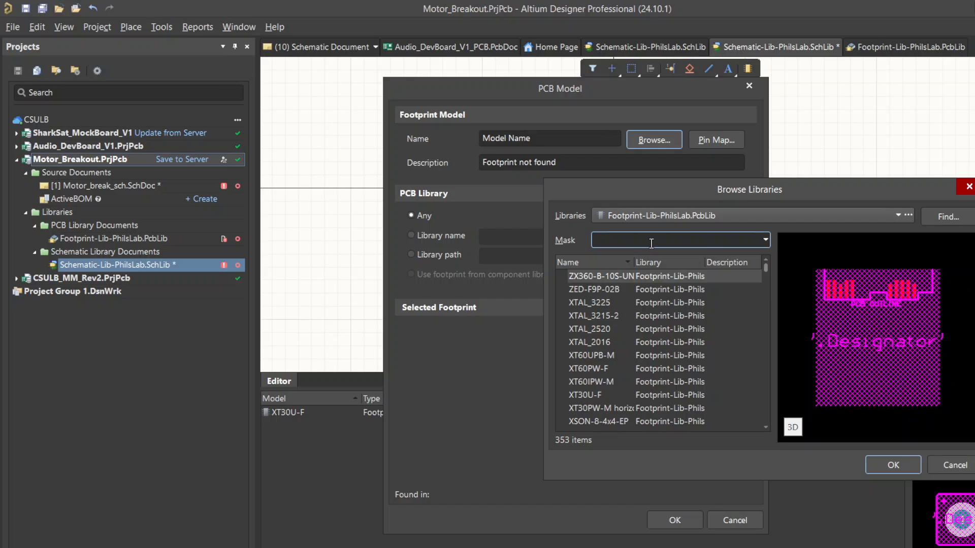
text(xt30)
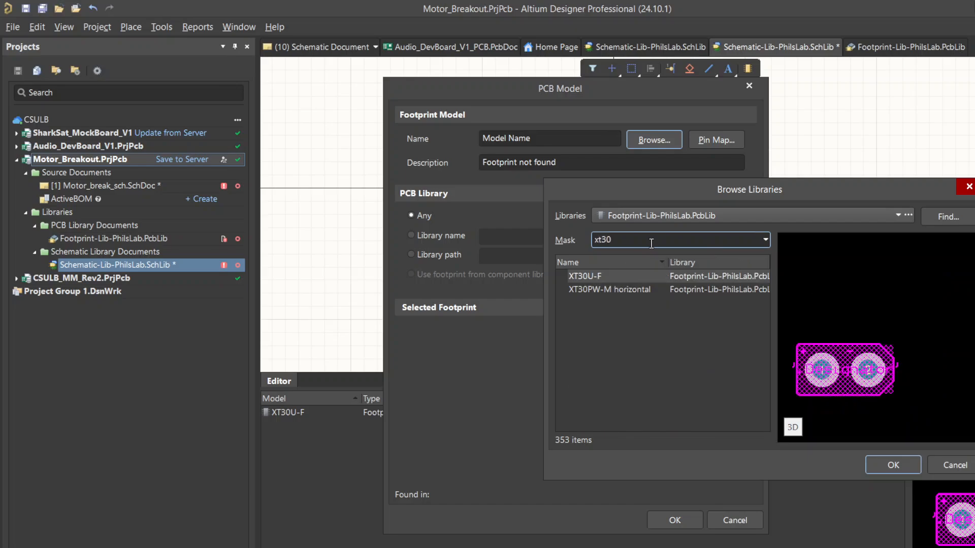
click(610, 290)
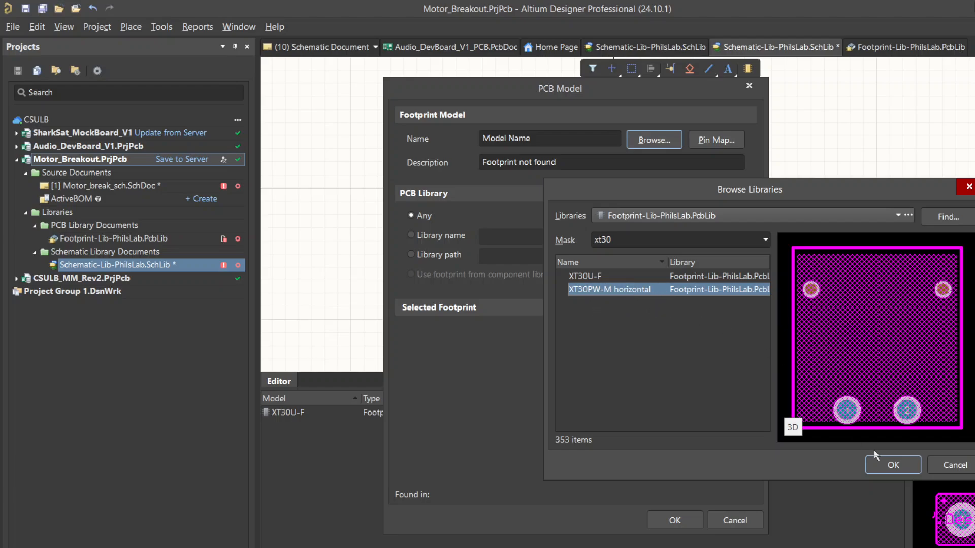
click(884, 463)
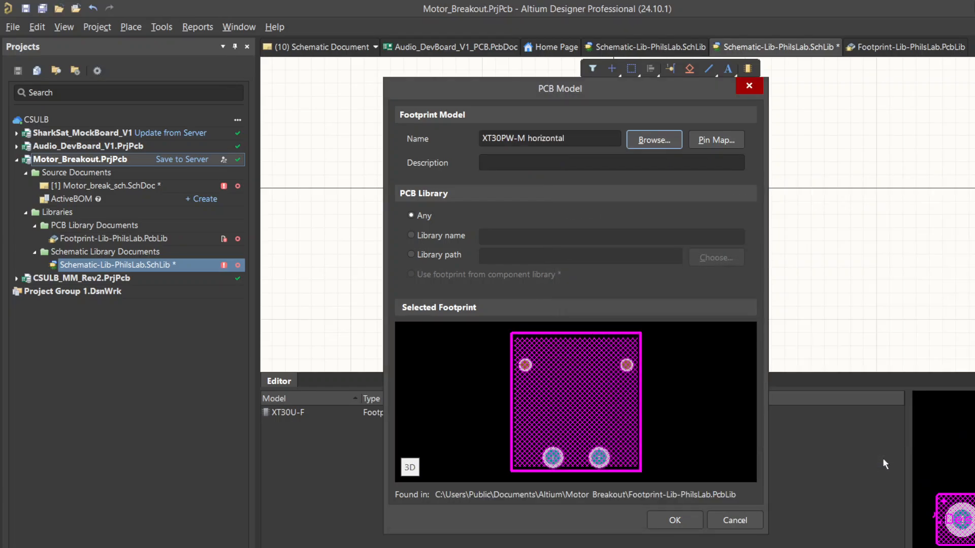
click(680, 519)
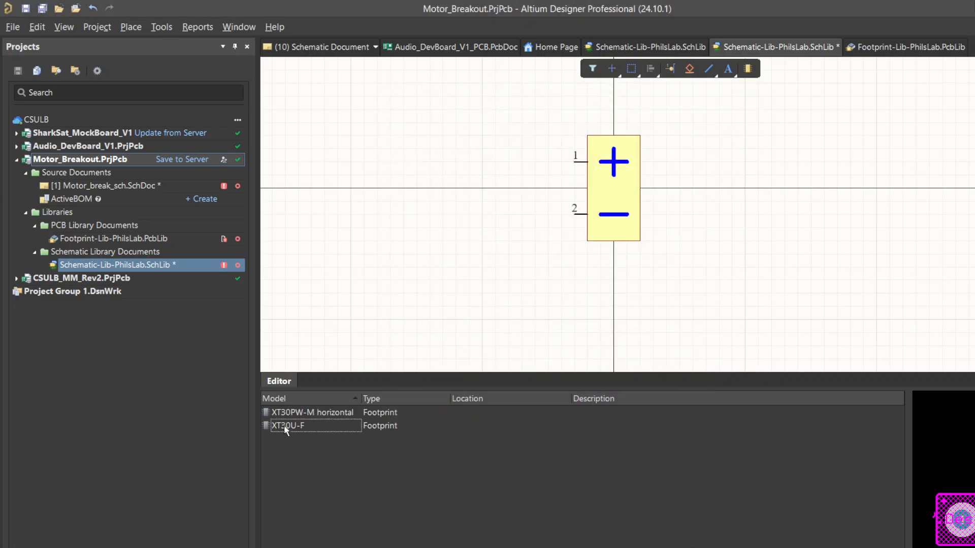
- Compare the XT30PW-M horizontal footprint with the symbol's pins 1 and 2 and save the schematic library
click(318, 412)
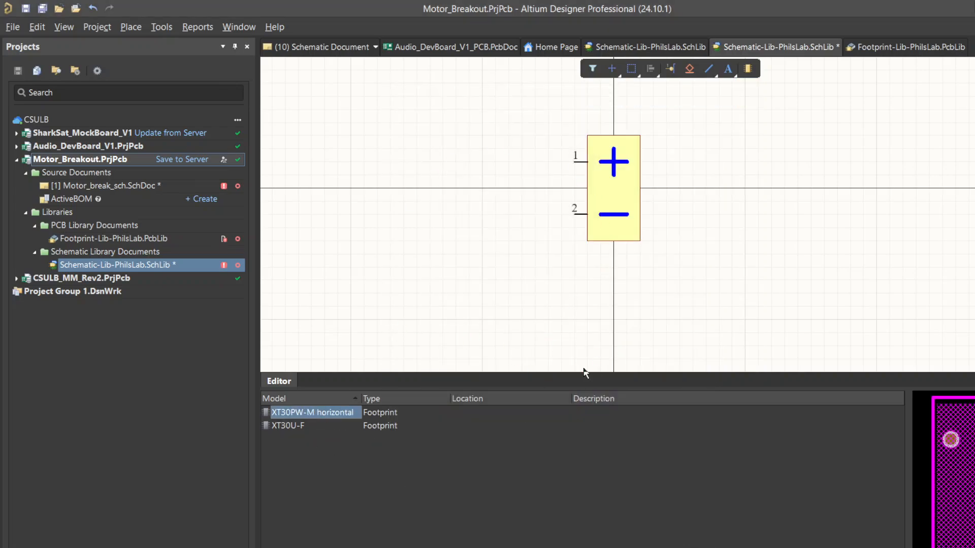
click(578, 161)
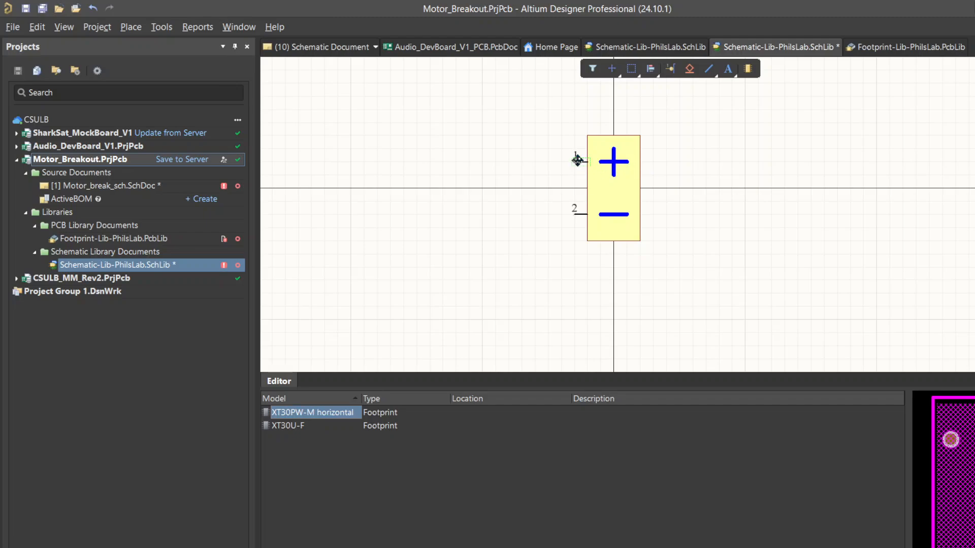
click(583, 216)
click(582, 162)
click(579, 213)
click(582, 165)
key(ctrl+s)
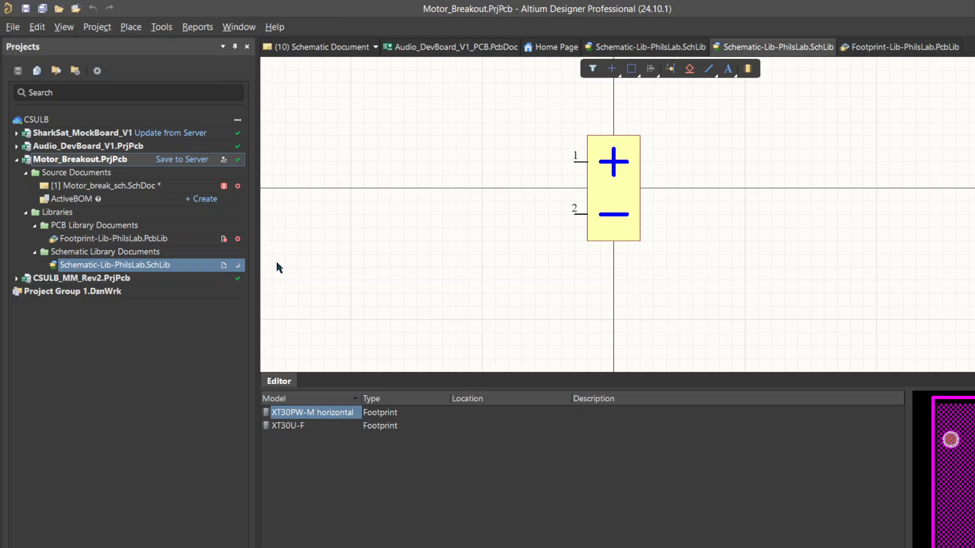
- Open Motor_break_sch.SchDoc, check the placed XT30U-F connector's properties and delete that connector from the sheet
click(144, 188)
click(145, 186)
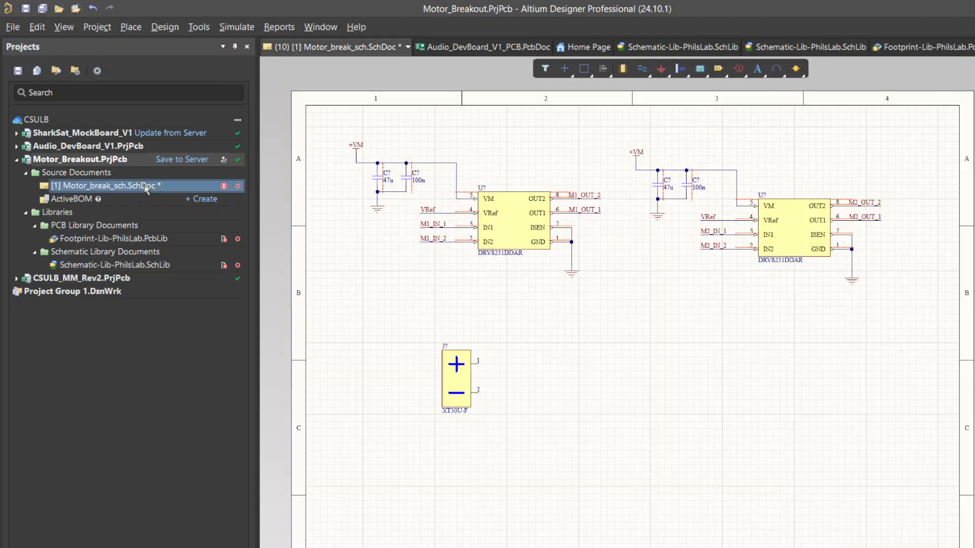
key(Tab)
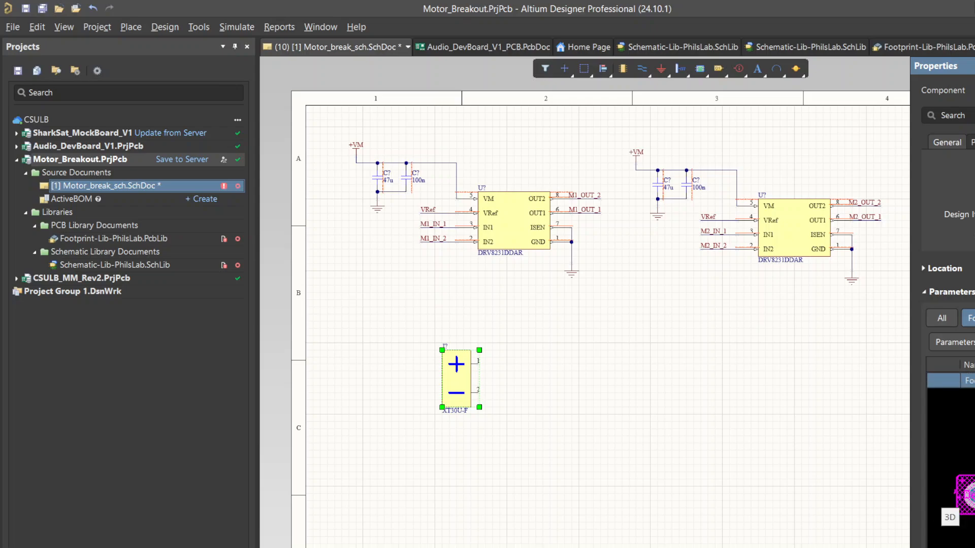
click(759, 396)
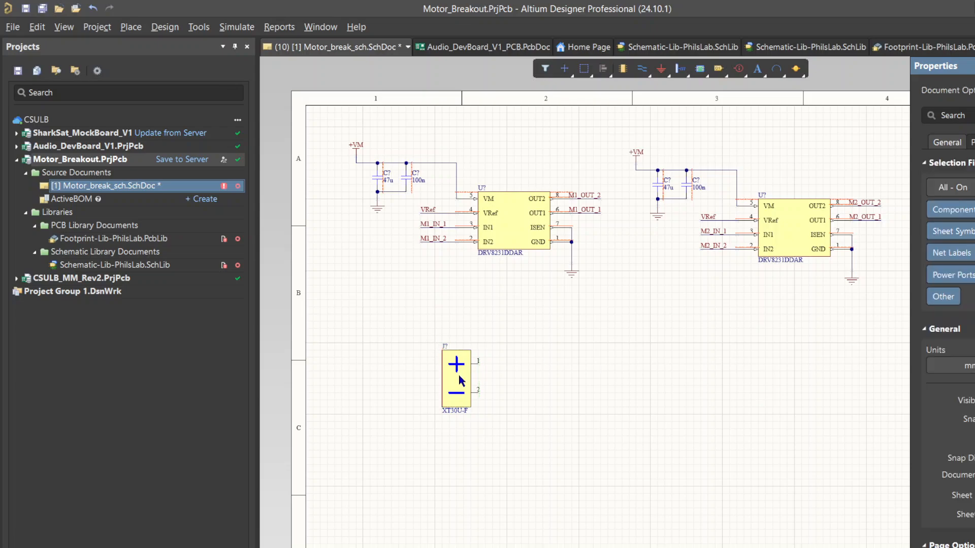
click(459, 377)
key(Delete)
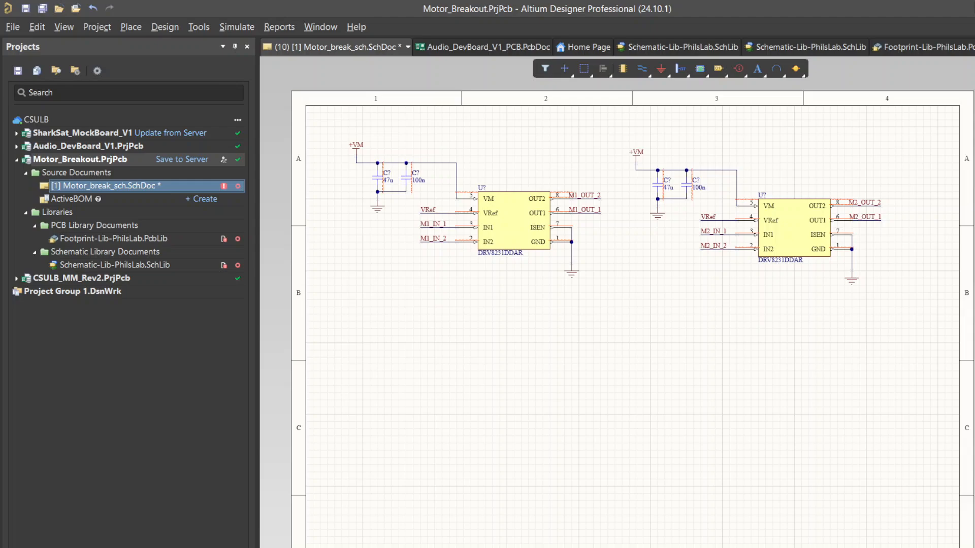
- Place the XT30U-F component from Schematic-Lib-PhilsLab.SchLib below the first DRV8231DDAR driver and show its footprint preview in 3D
key(p)
key(p)
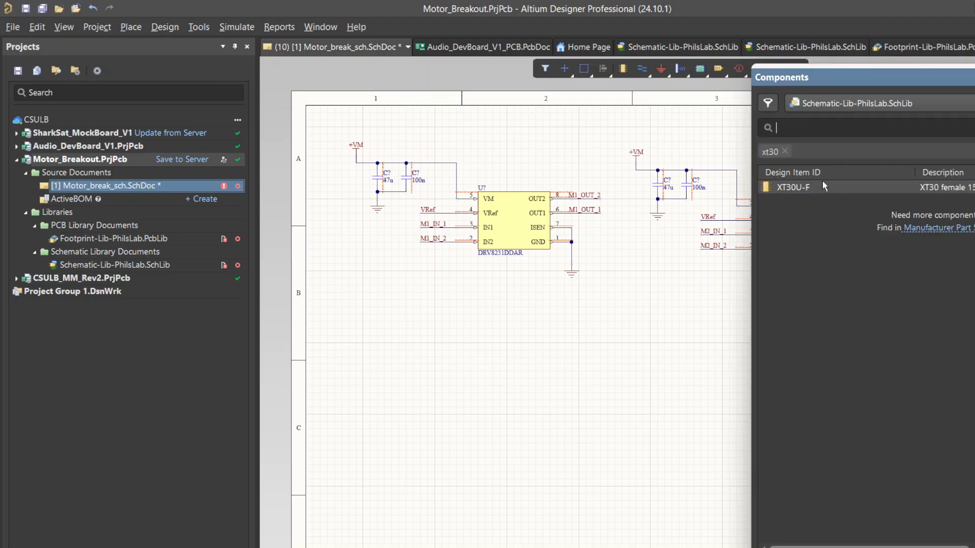
drag(822, 189, 465, 387)
double_click(466, 387)
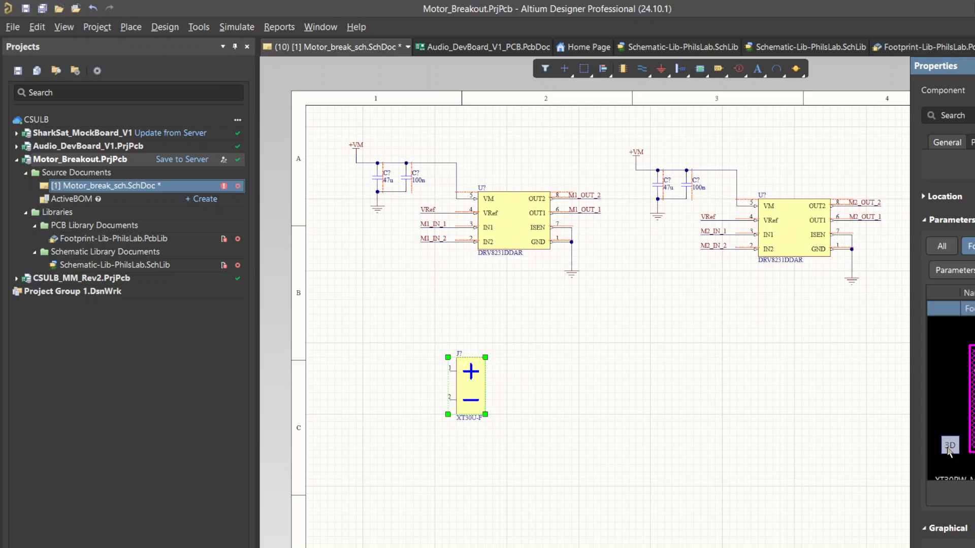
click(949, 450)
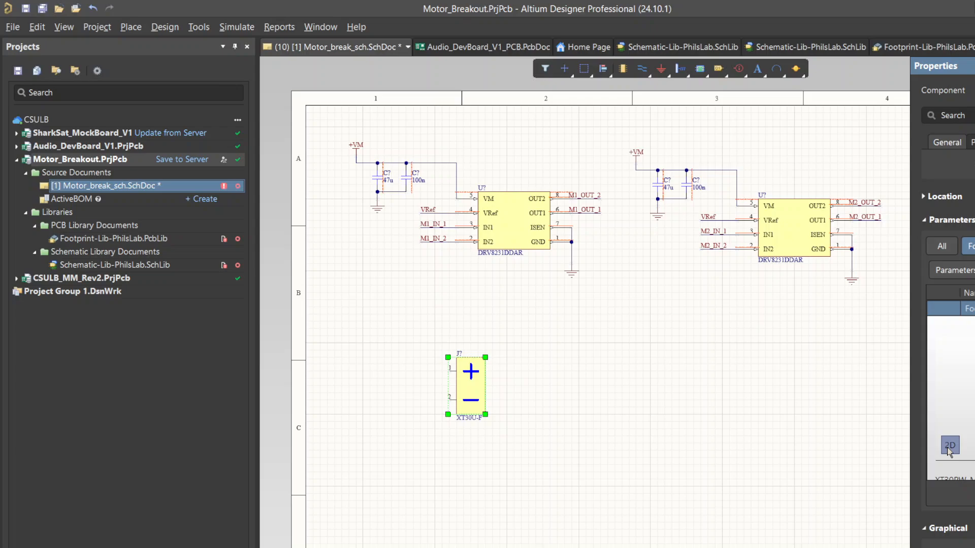
- Compare the placed XT30U-F connector's footprint preview in 2D and 3D
click(948, 450)
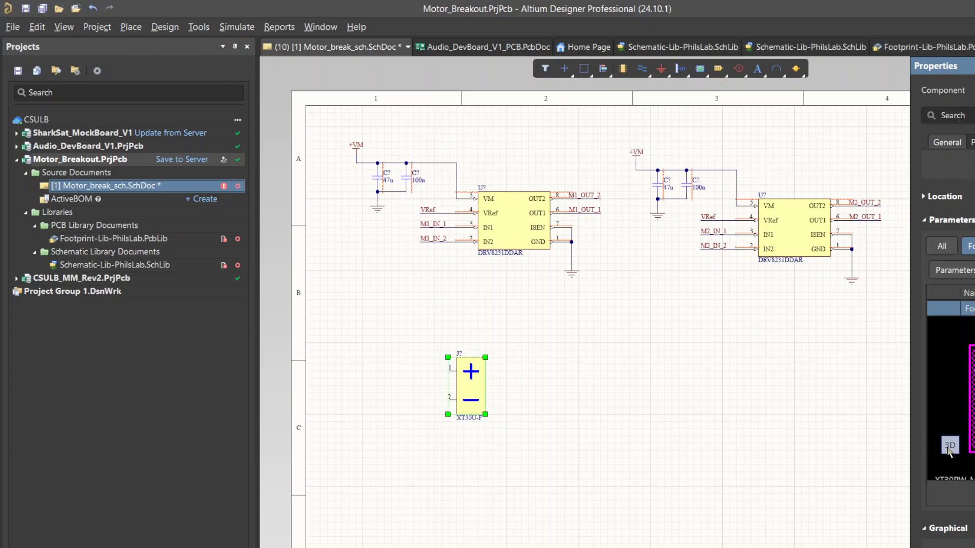
click(949, 449)
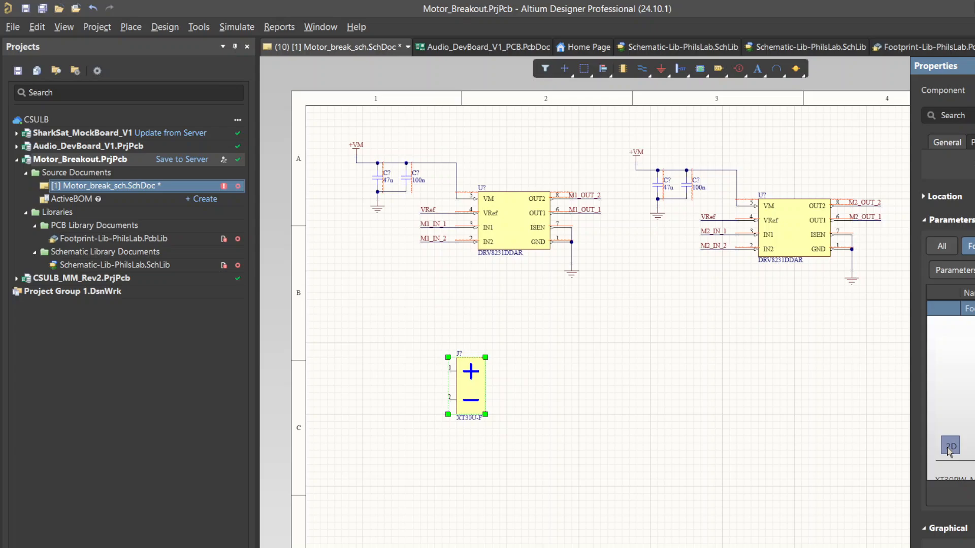
click(949, 450)
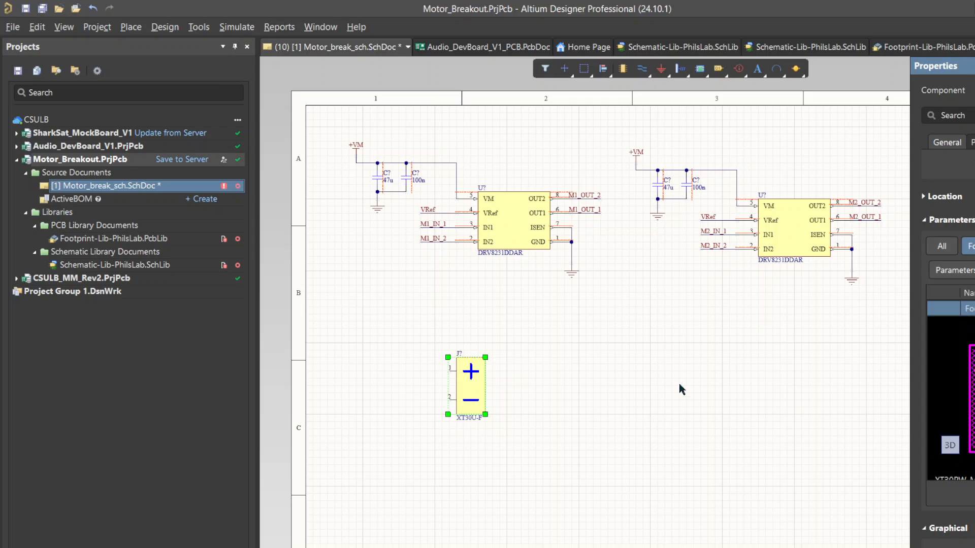
click(624, 352)
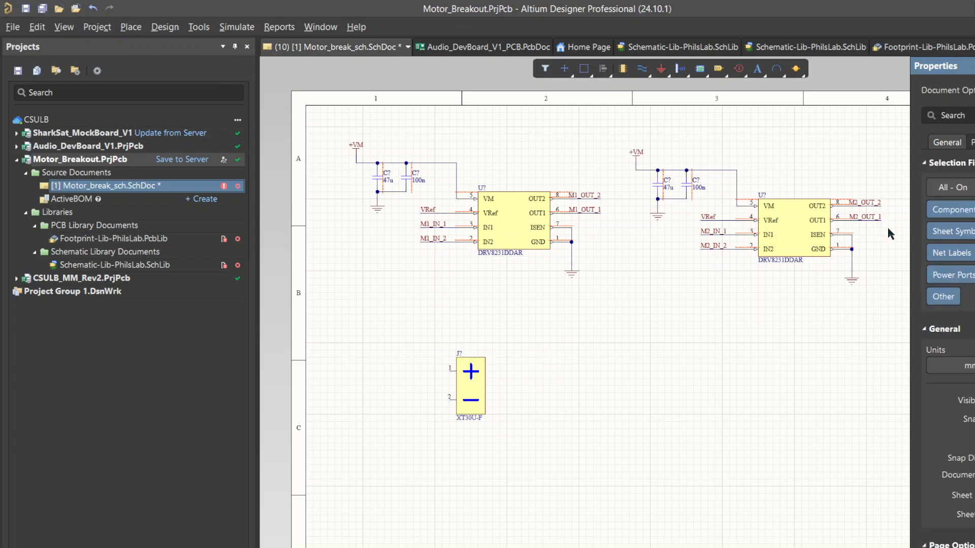
- Mirror the XT30U-F connector horizontally so its pins face right, and shift it slightly left on the sheet
click(473, 392)
mouse_move(471, 381)
mouse_down()
mouse_move(449, 371)
mouse_move(498, 358)
mouse_move(457, 372)
mouse_up()
key(x)
click(501, 377)
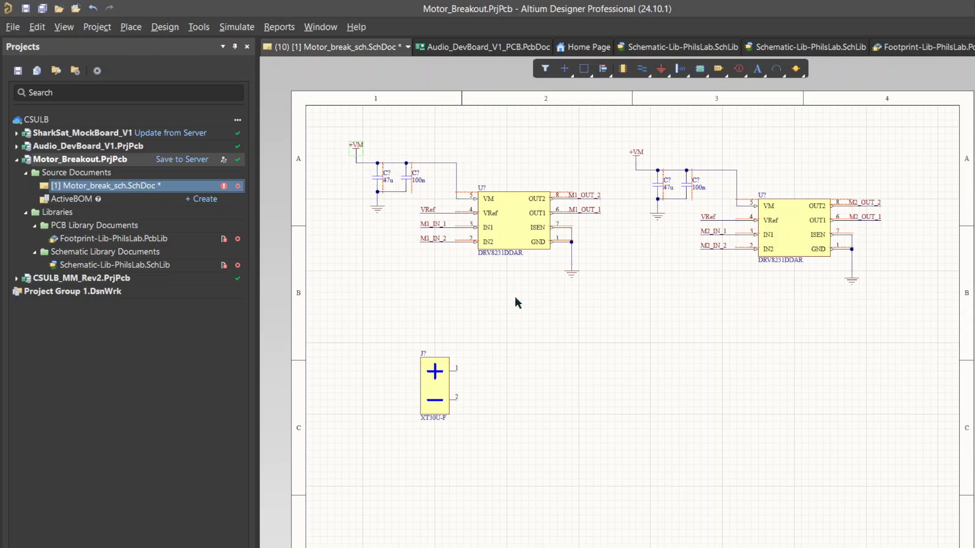
- Paste a +VM power port above and a ground symbol below, just right of the XT30U-F connector's pins
click(486, 383)
key(ctrl+v)
key(ctrl+v)
click(477, 408)
- Wire the XT30U-F connector's pin 1 to the +VM port and pin 2 to the ground symbol
key(ctrl+w)
click(456, 371)
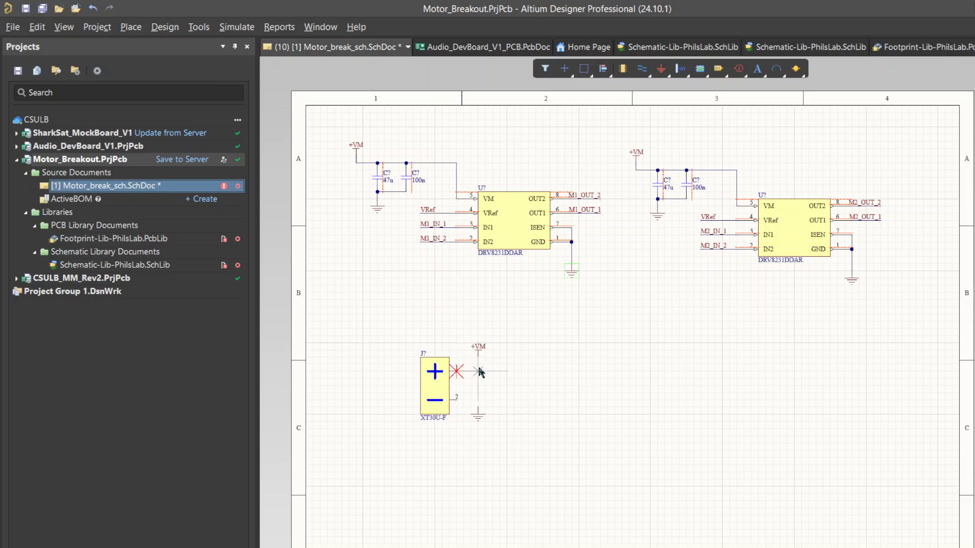
click(478, 371)
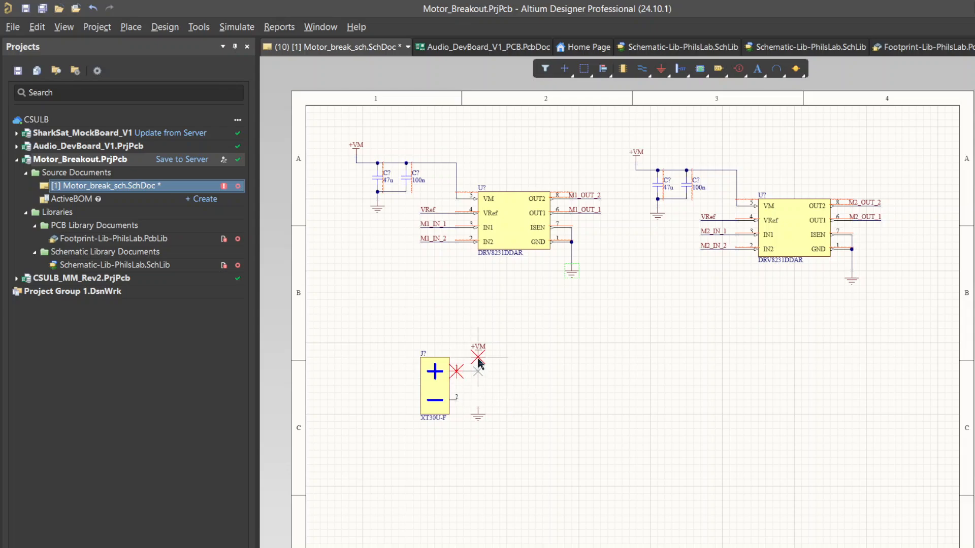
click(456, 400)
click(477, 414)
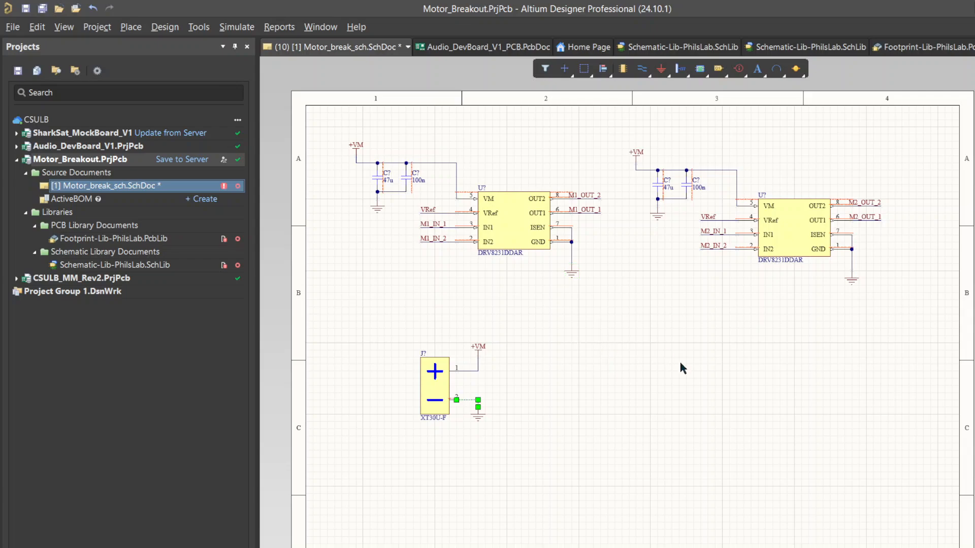
key(Escape)
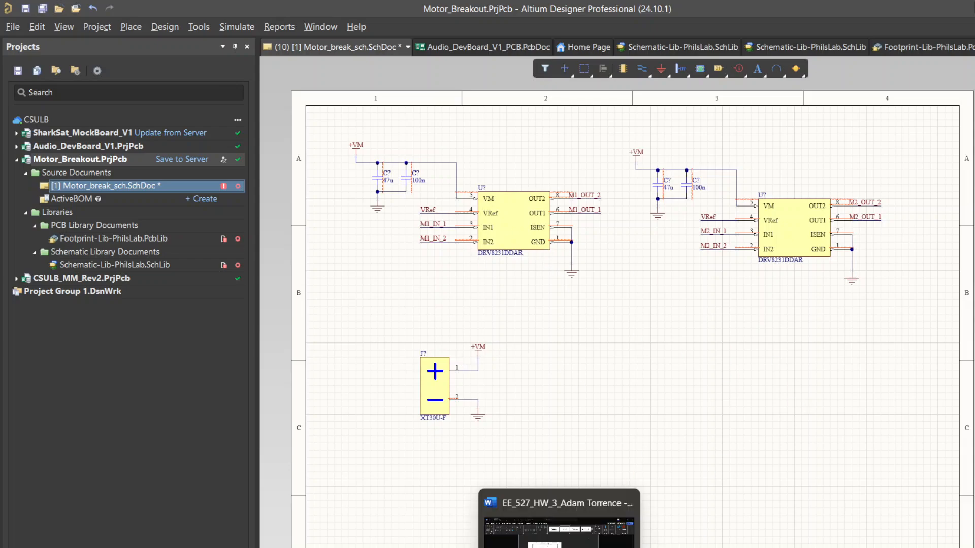
- Switch to the browser and copy "2.54mm male Header Pins" from the Motor Breakout System Requirement document
click(555, 518)
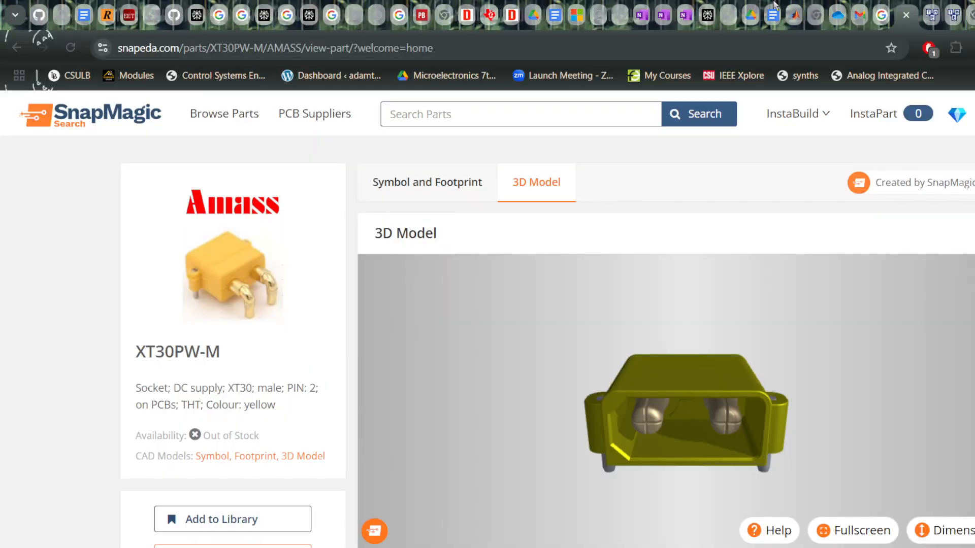
click(773, 11)
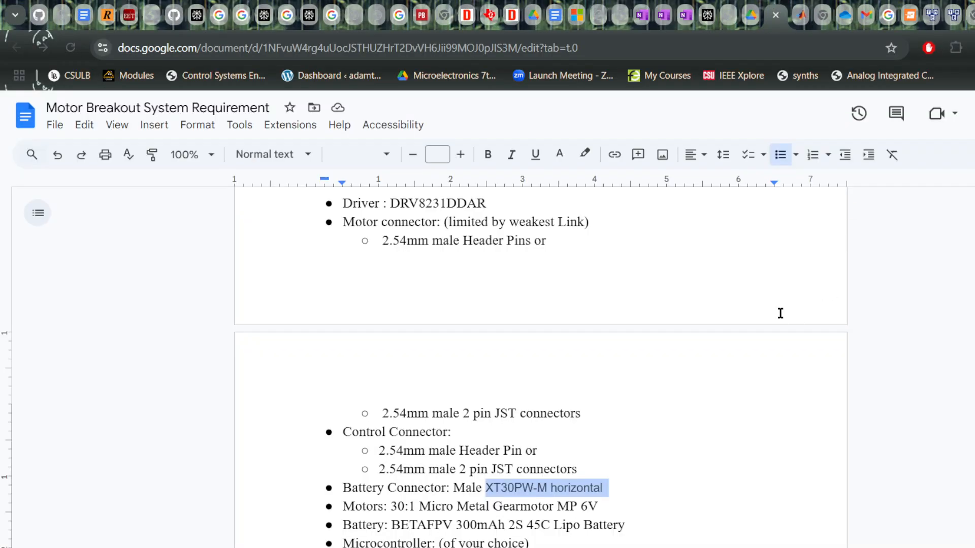
click(482, 466)
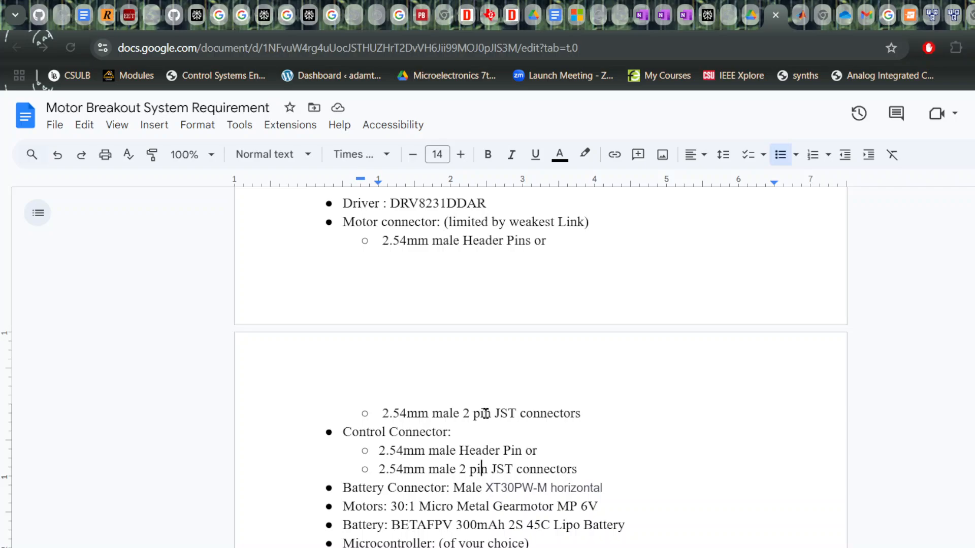
drag(381, 240, 531, 237)
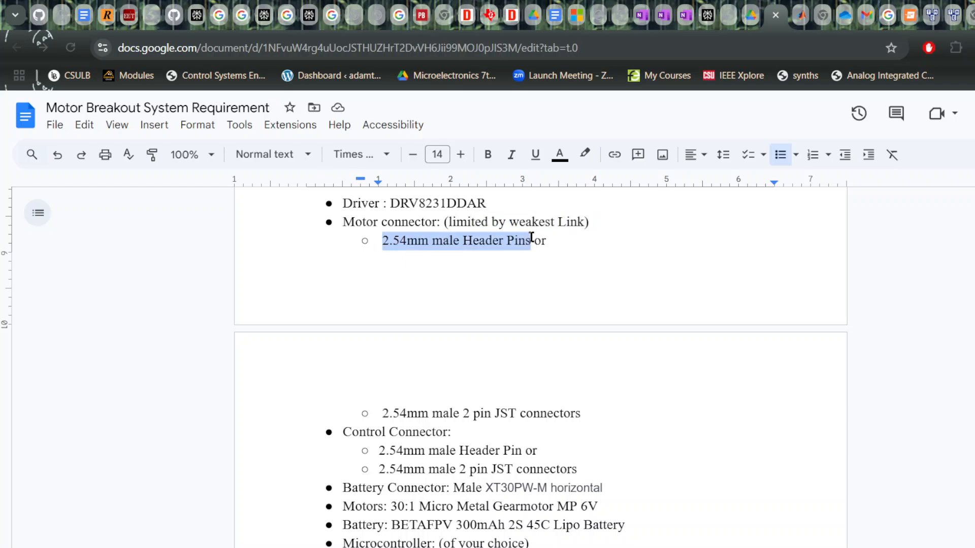
right_click(507, 238)
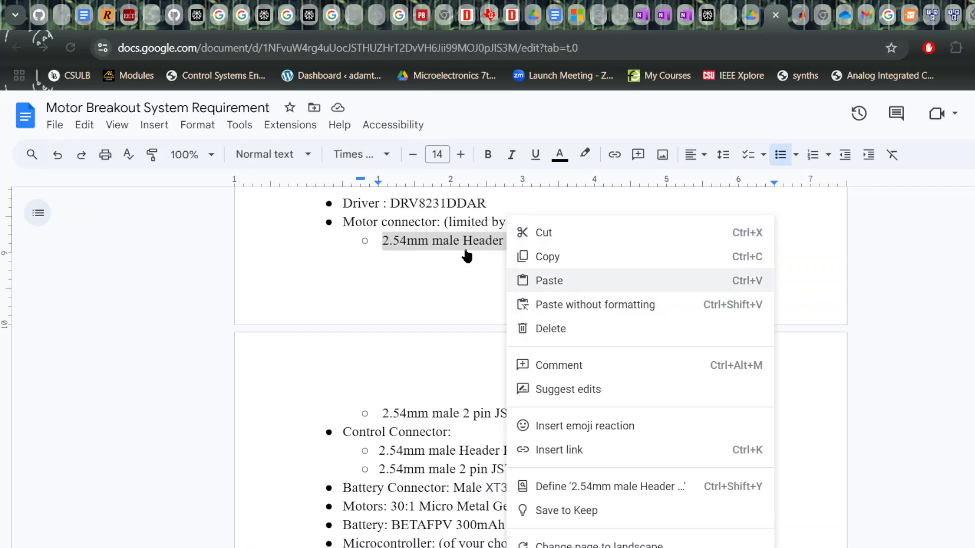
click(559, 257)
- Search Google Images for "2.54mm male Header Pins" in a new tab
key(ctrl+t)
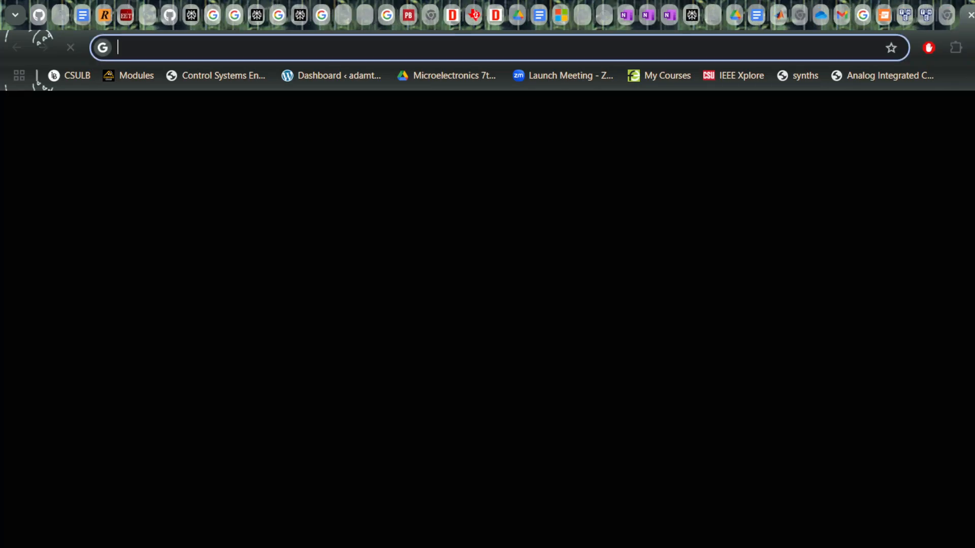
key(ctrl+v)
key(Return)
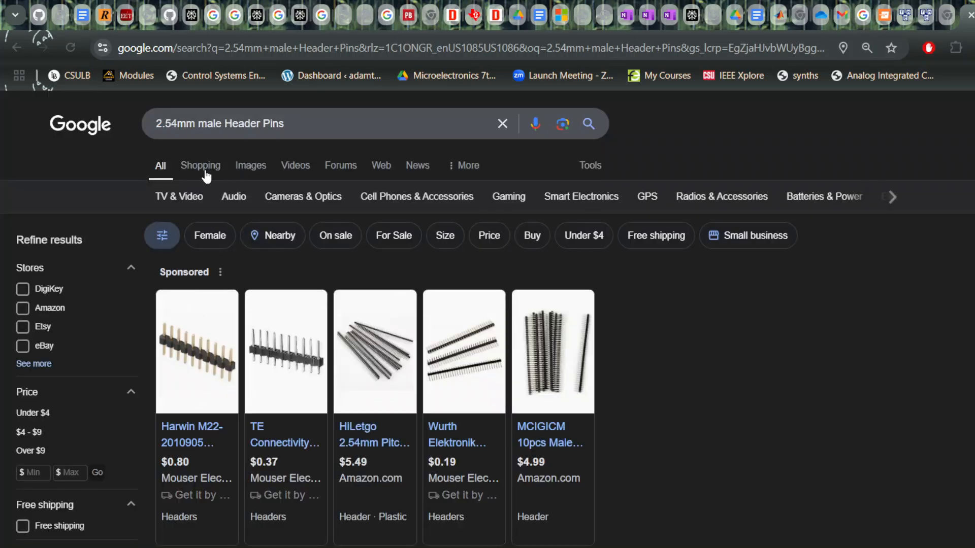
click(250, 168)
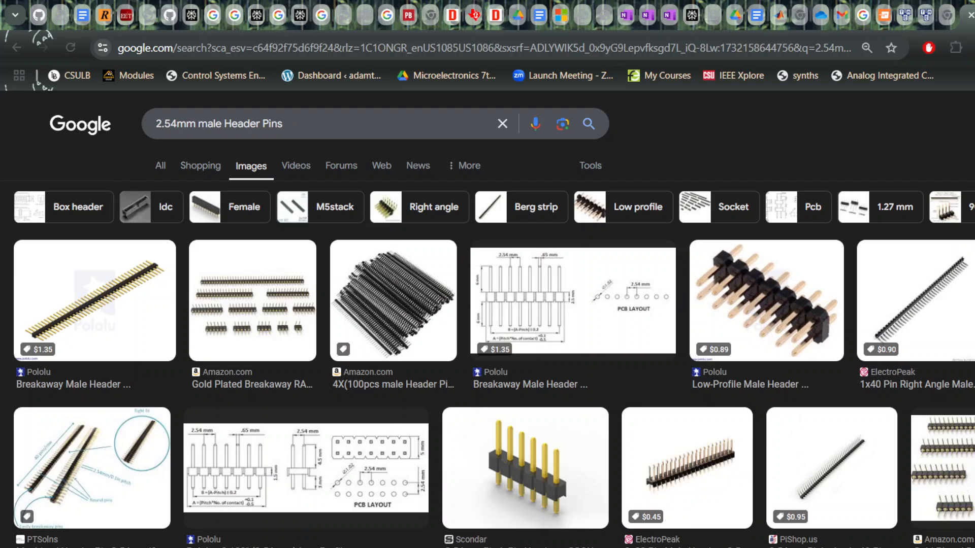
- Copy "2.54mm male 2 pin JST connectors" from the requirements document and search Google Images for it
click(756, 15)
drag(380, 414, 506, 407)
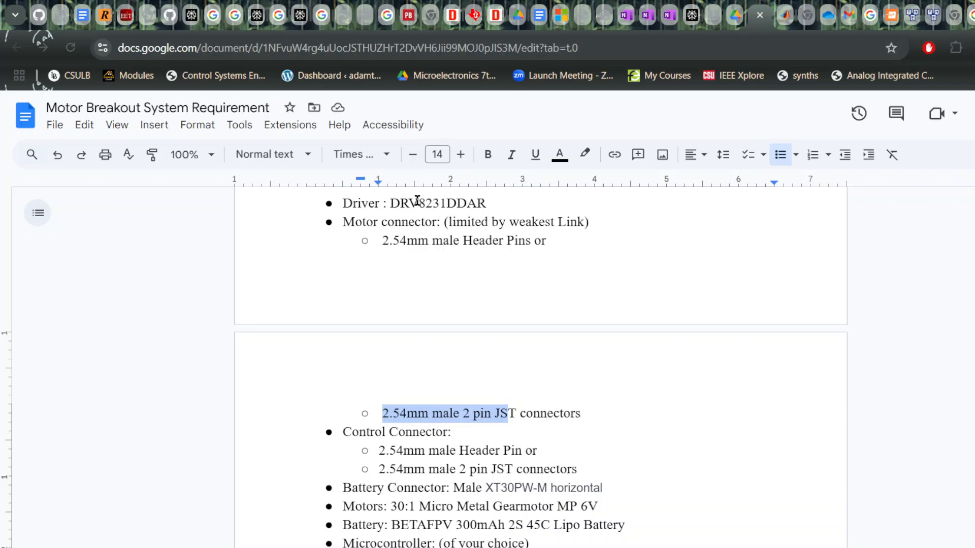
click(407, 408)
drag(381, 413, 614, 419)
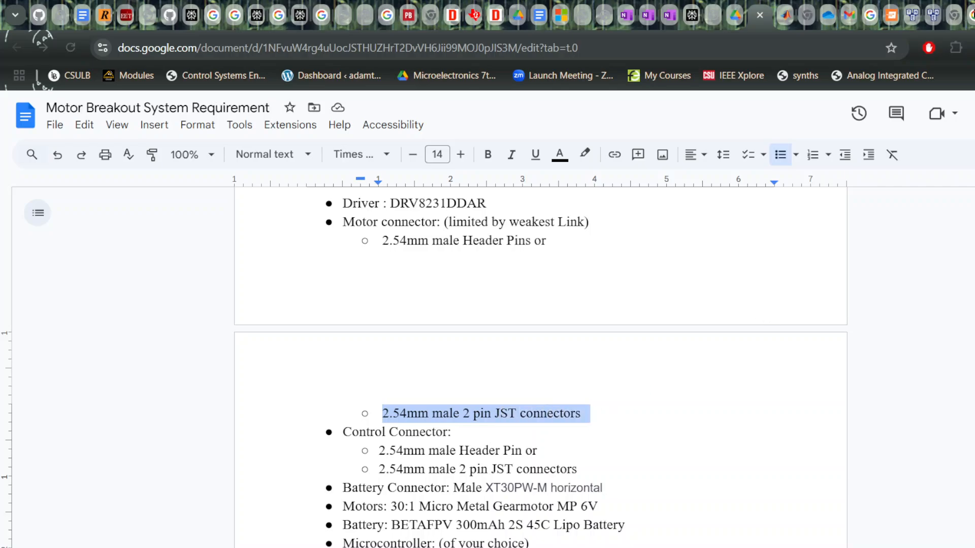
click(954, 15)
click(136, 111)
key(ctrl+a)
key(ctrl+v)
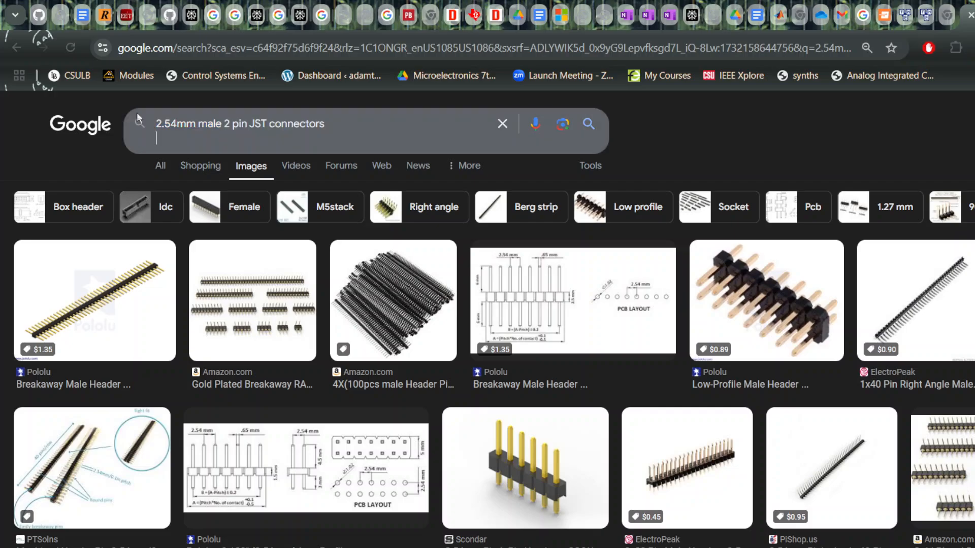
key(Return)
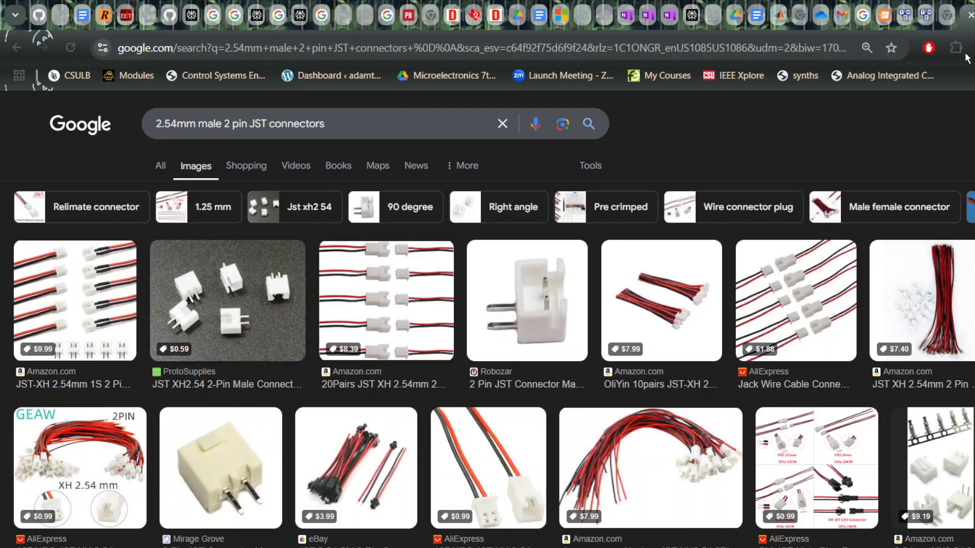
- Leave the image search and review the 2.54mm male header pins option under Motor connector in the requirements document
click(947, 15)
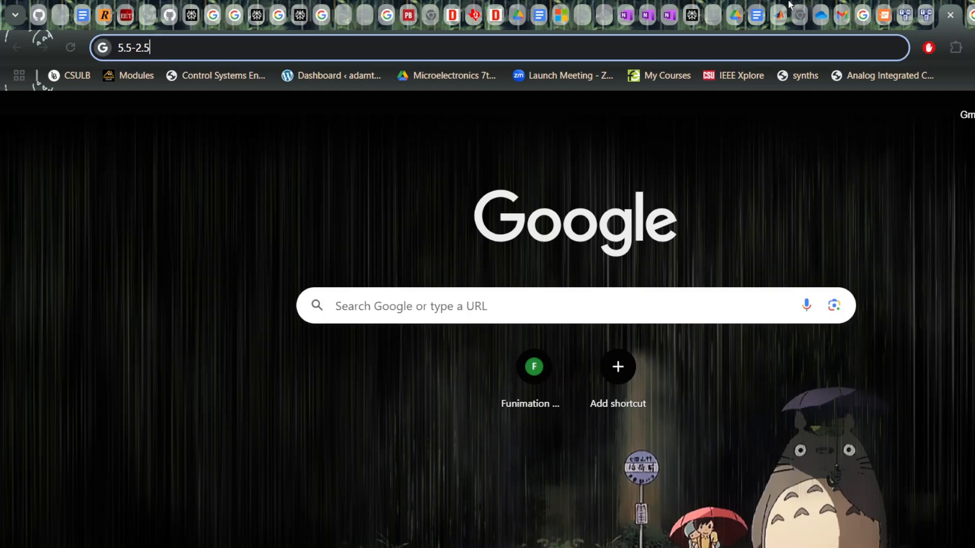
click(755, 14)
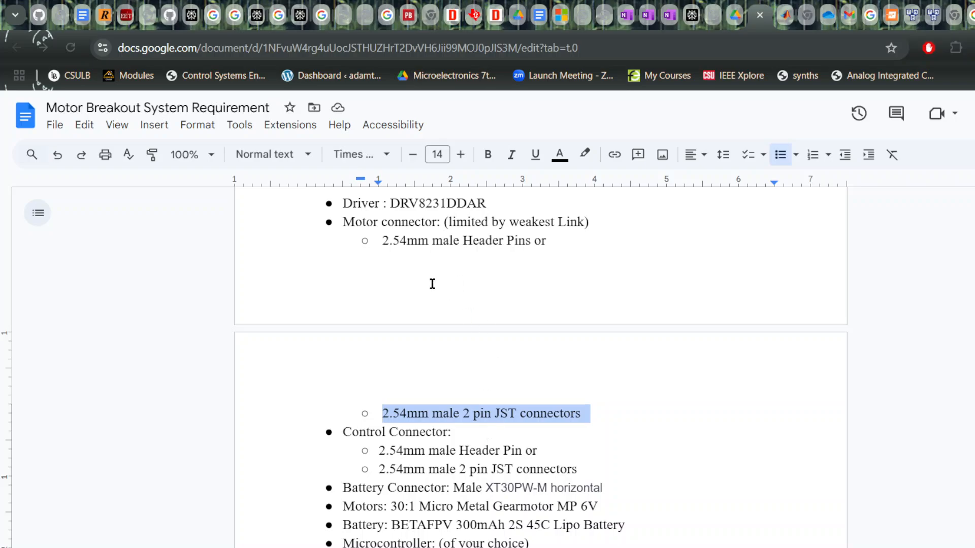
click(636, 403)
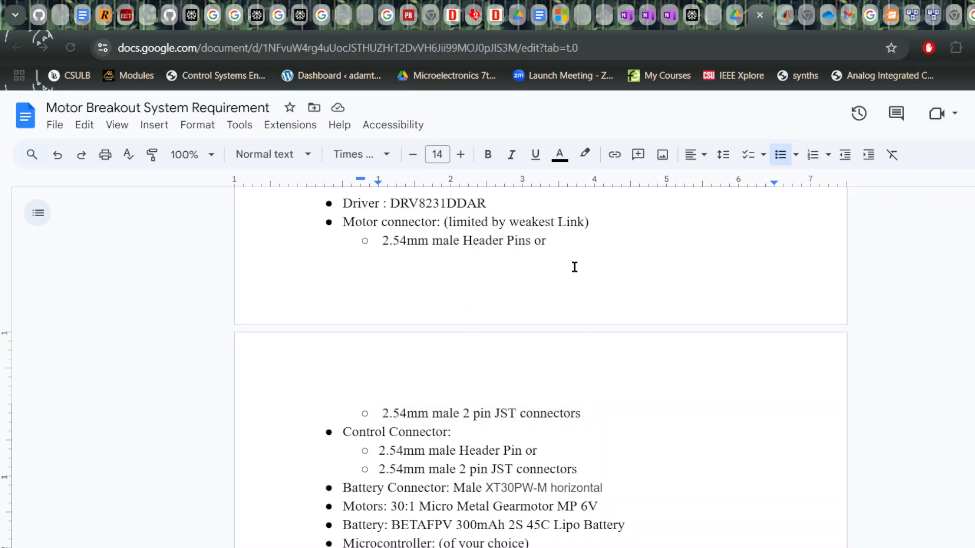
drag(563, 243, 384, 245)
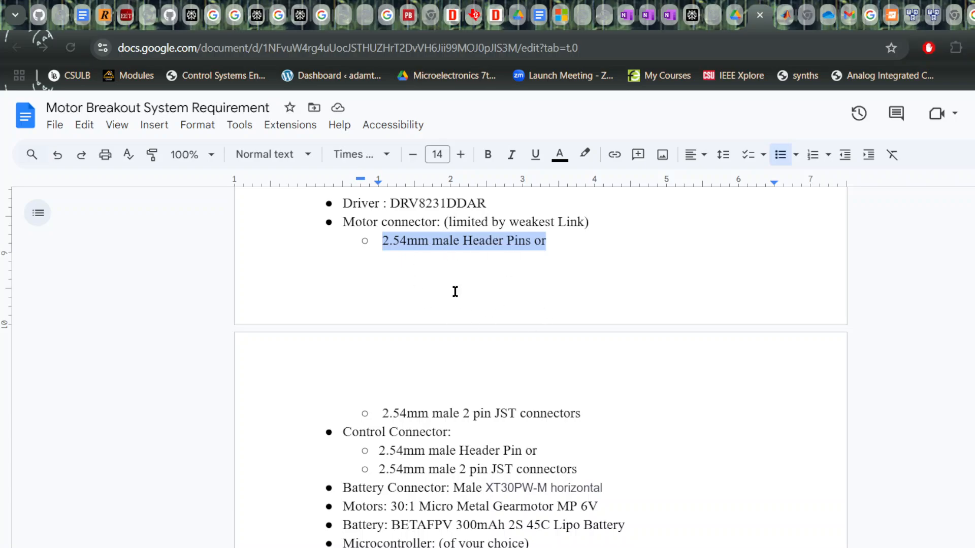
click(548, 269)
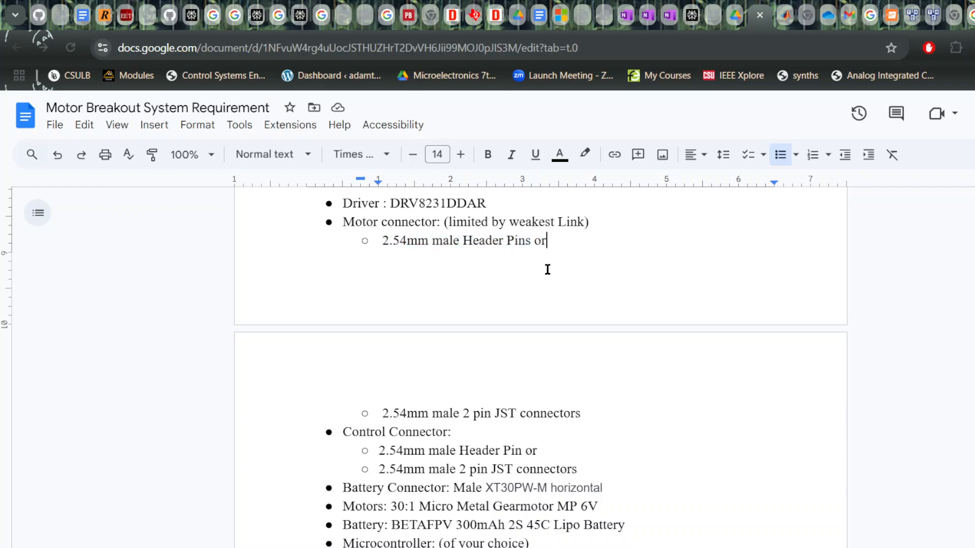
drag(383, 241, 531, 240)
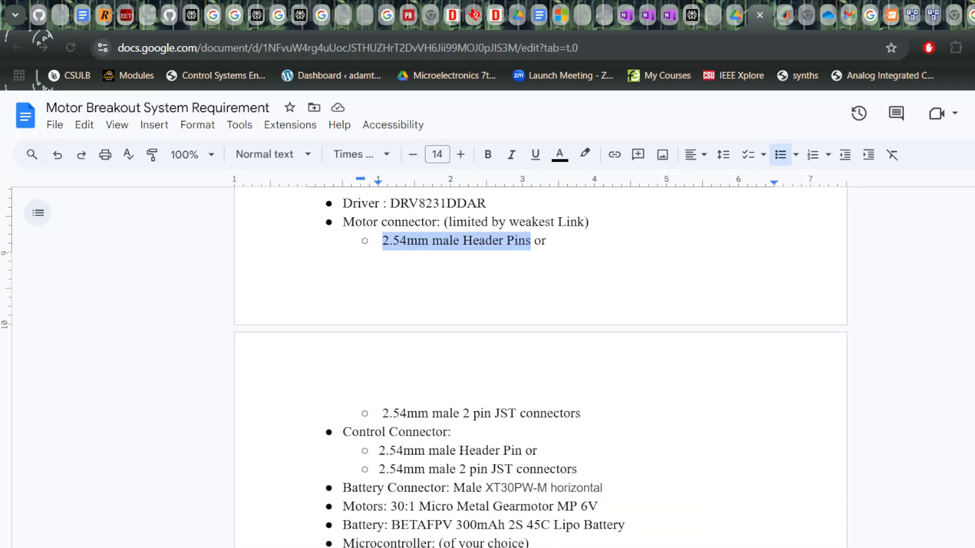
- Return to Altium Designer and search the Manufacturer Part Search for "2.54mm header 2 pin", keeping the search window clear of the connector
key(alt+Tab)
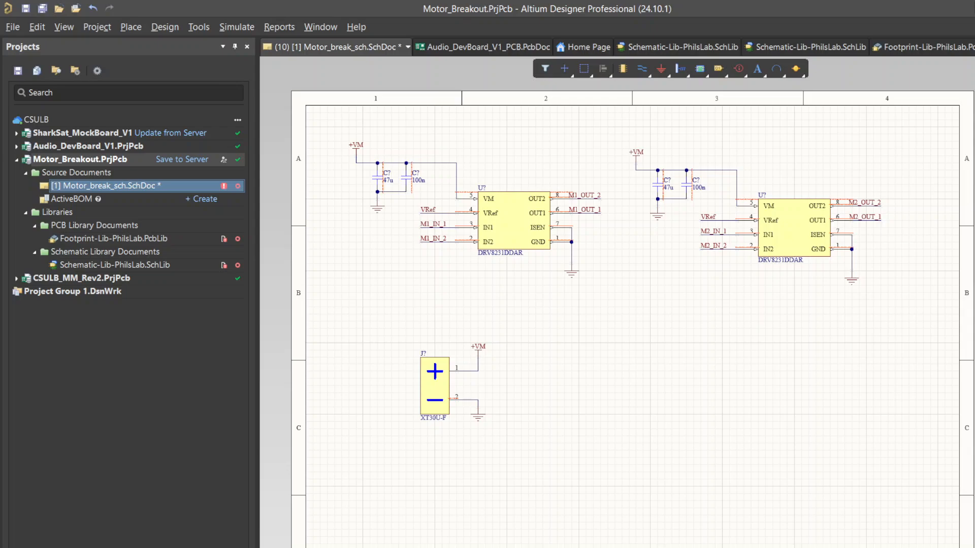
key(alt+Tab)
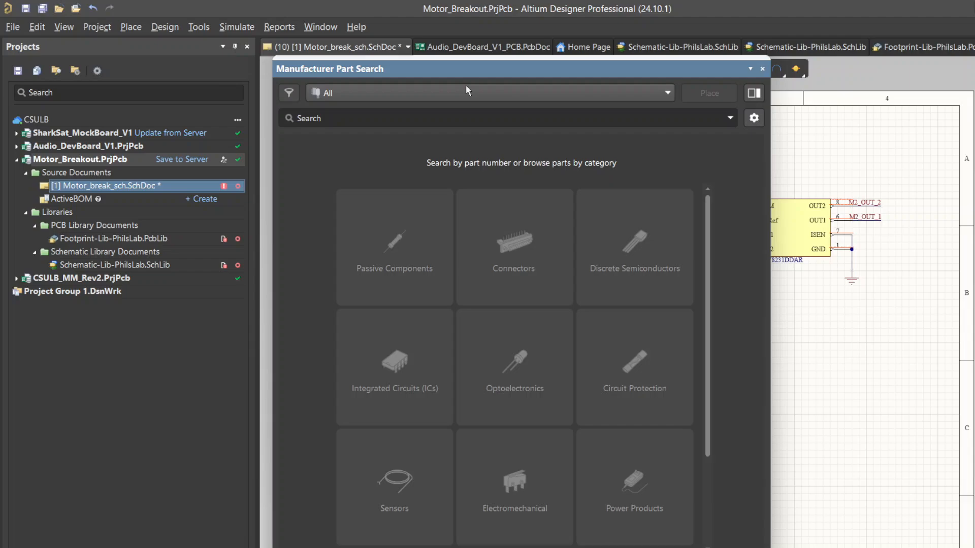
drag(467, 69, 806, 45)
click(753, 98)
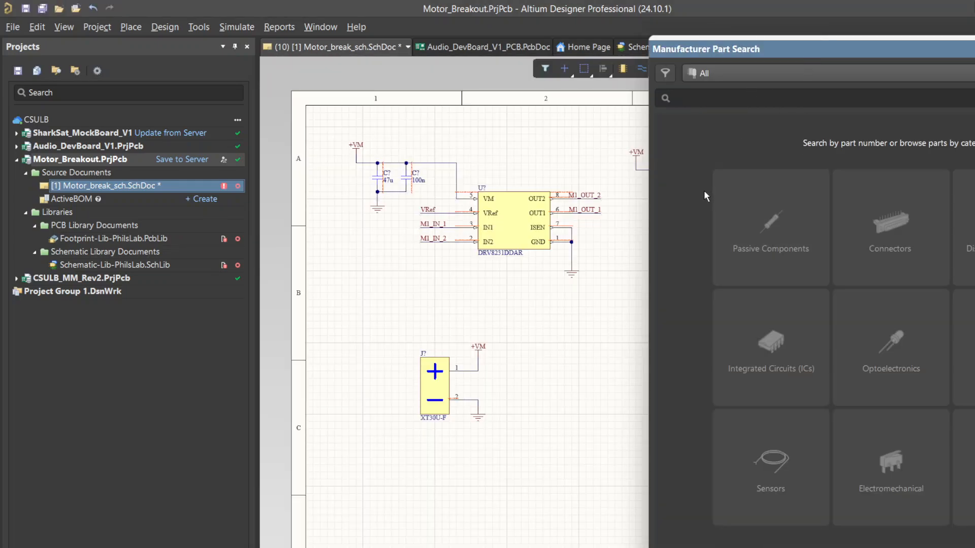
text(2.54mm header)
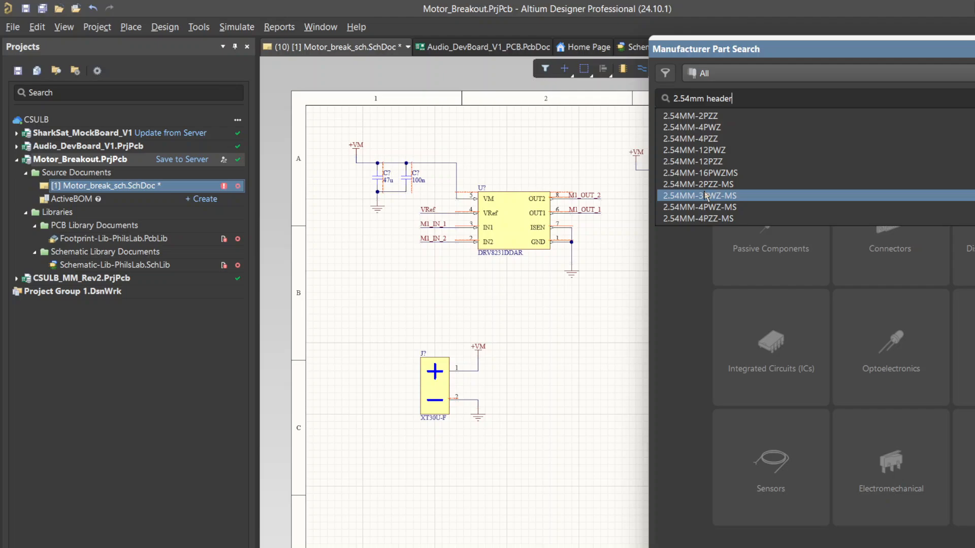
key(Return)
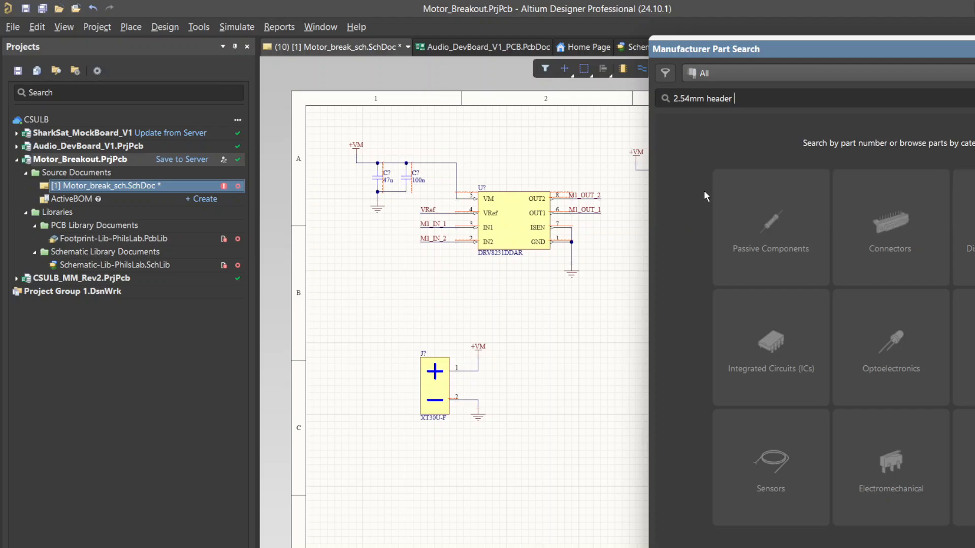
text(er 2 pin)
key(Return)
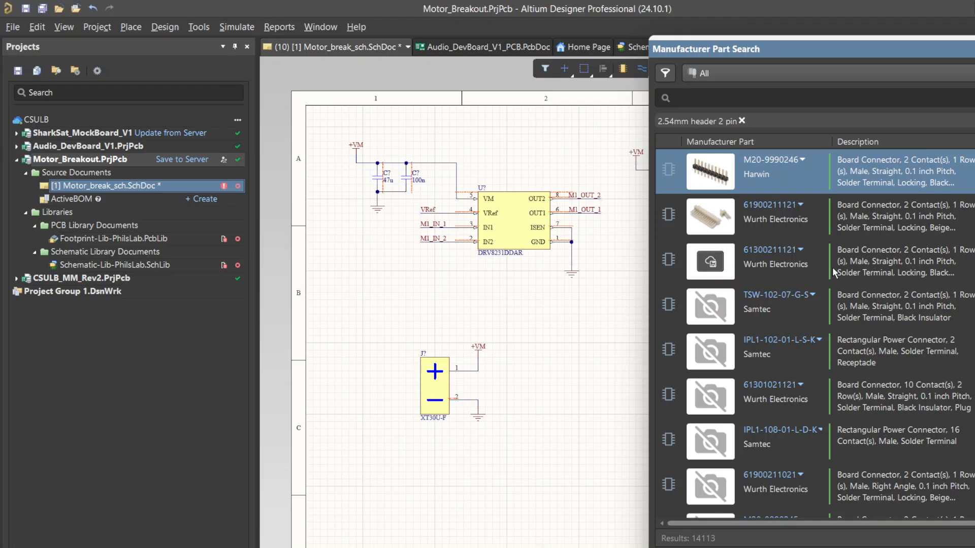
click(739, 262)
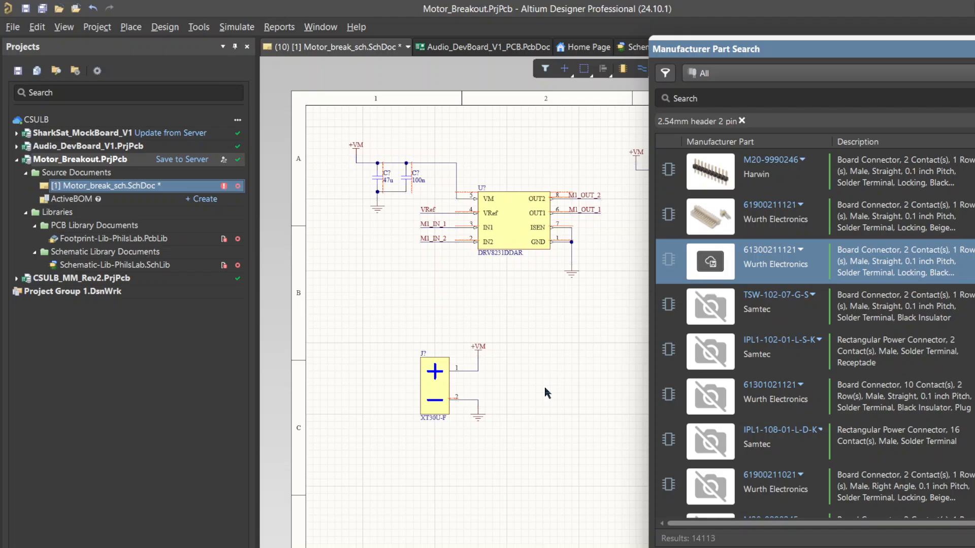
right_click(795, 279)
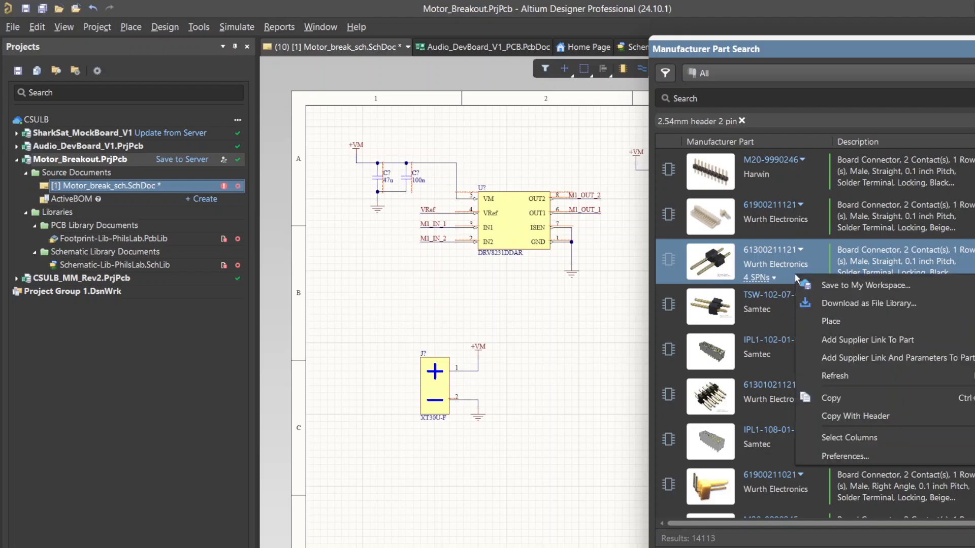
click(857, 322)
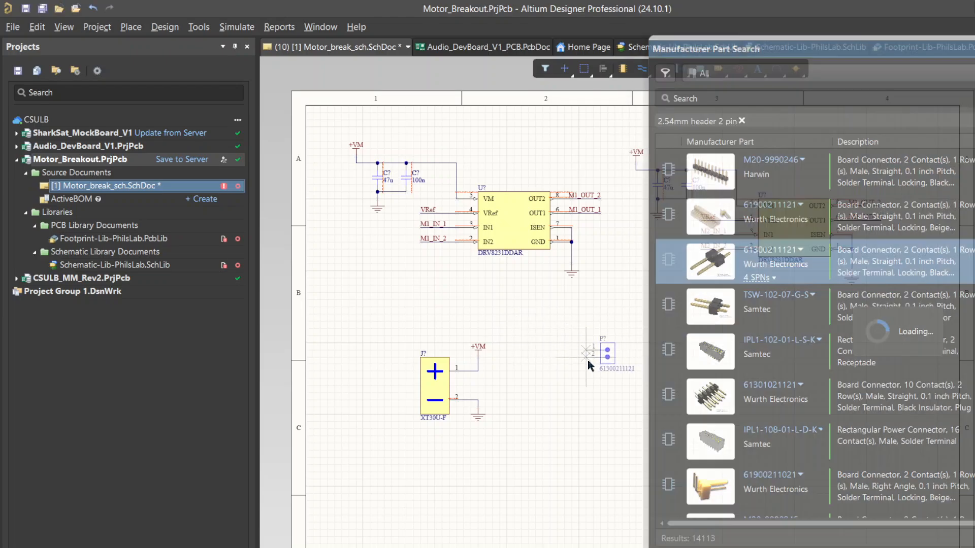
click(588, 362)
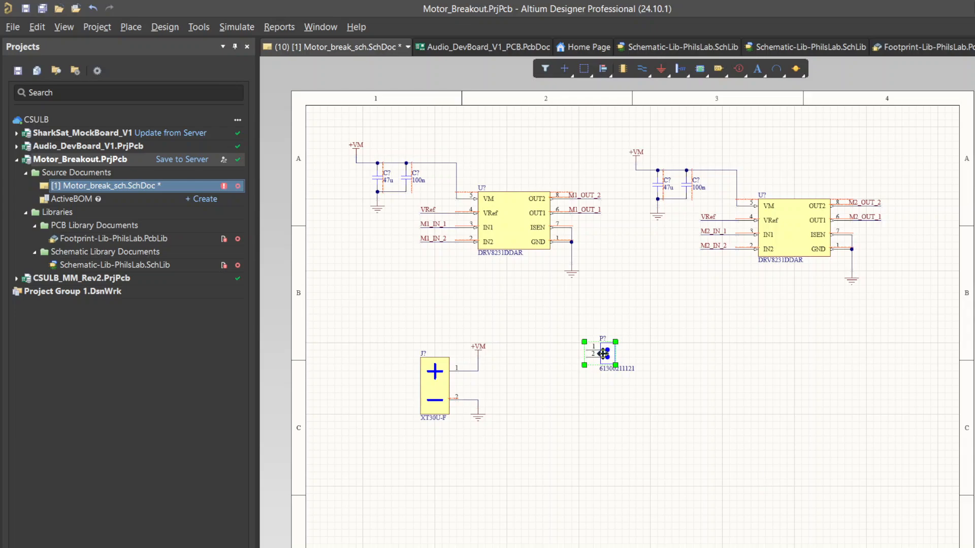
drag(606, 354, 779, 353)
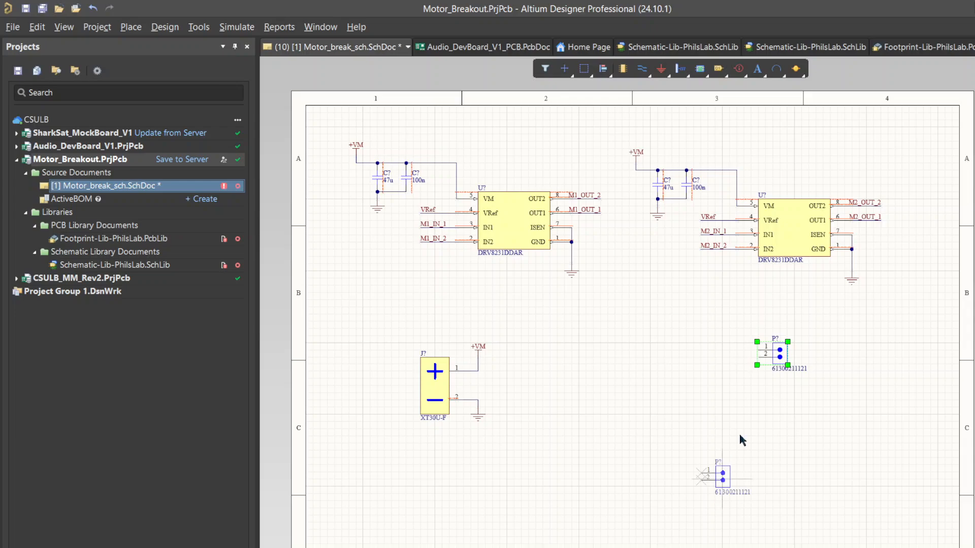
key(ctrl+v)
key(x)
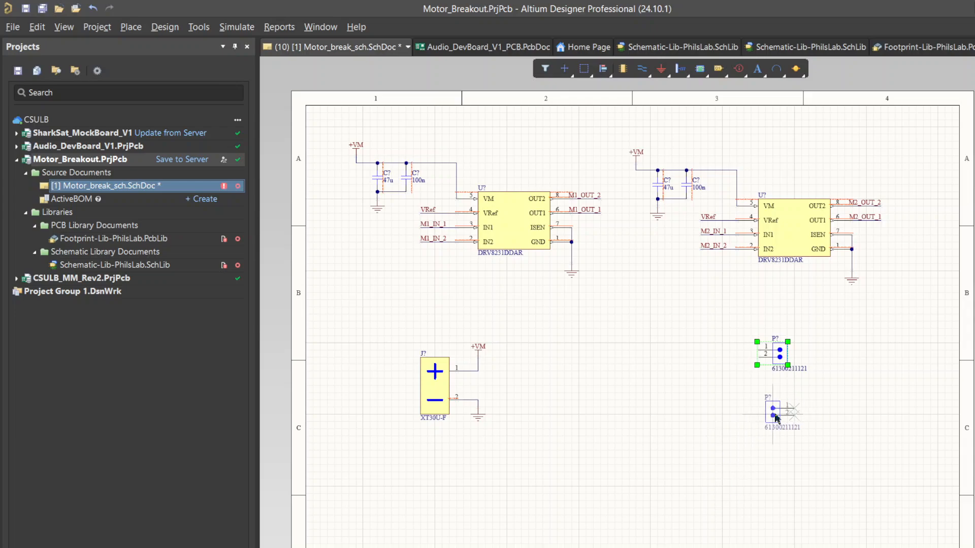
click(774, 416)
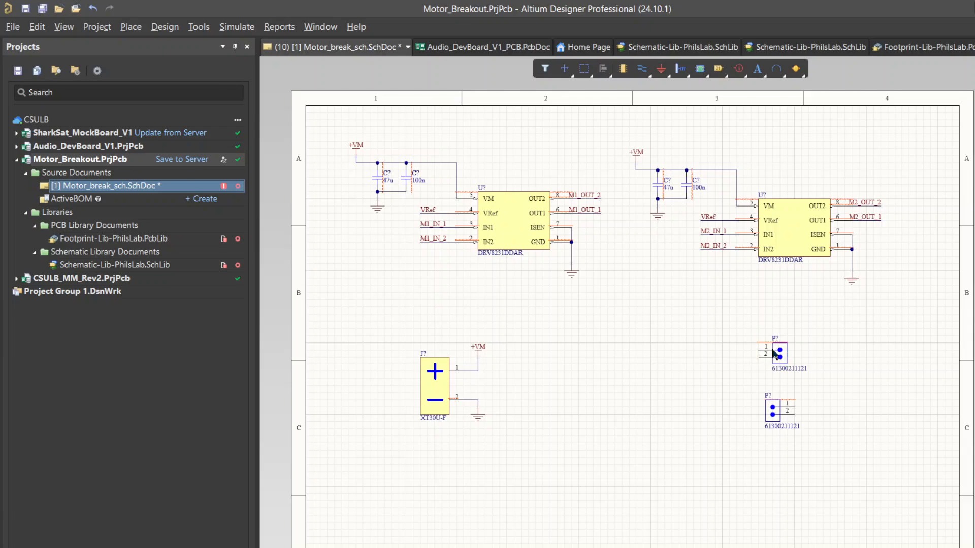
mouse_move(781, 354)
mouse_down()
mouse_move(751, 349)
mouse_move(794, 350)
mouse_up()
key(x)
click(854, 314)
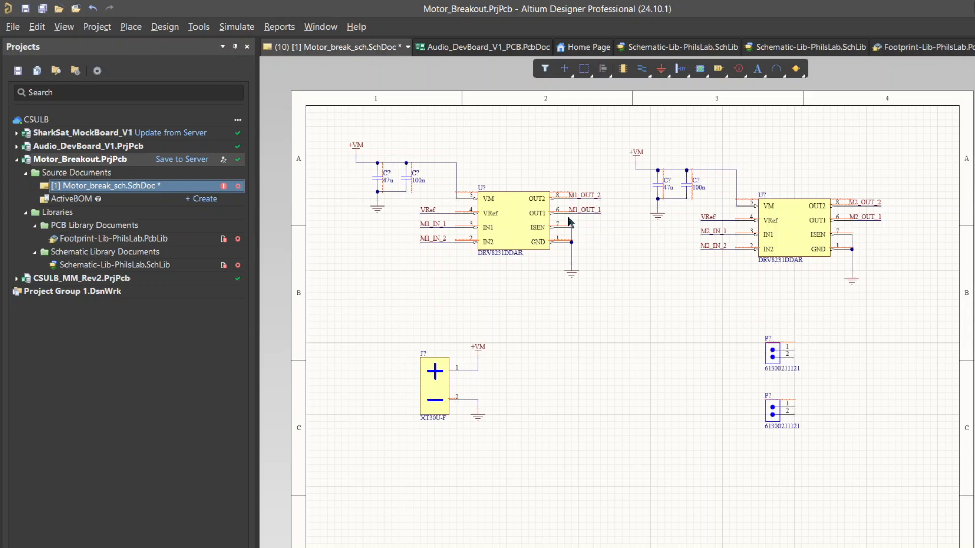
- Draw short horizontal wires outward from pins 2 and 1 of the upper two-pin header
ctrl+scroll(571, 213, up, 2)
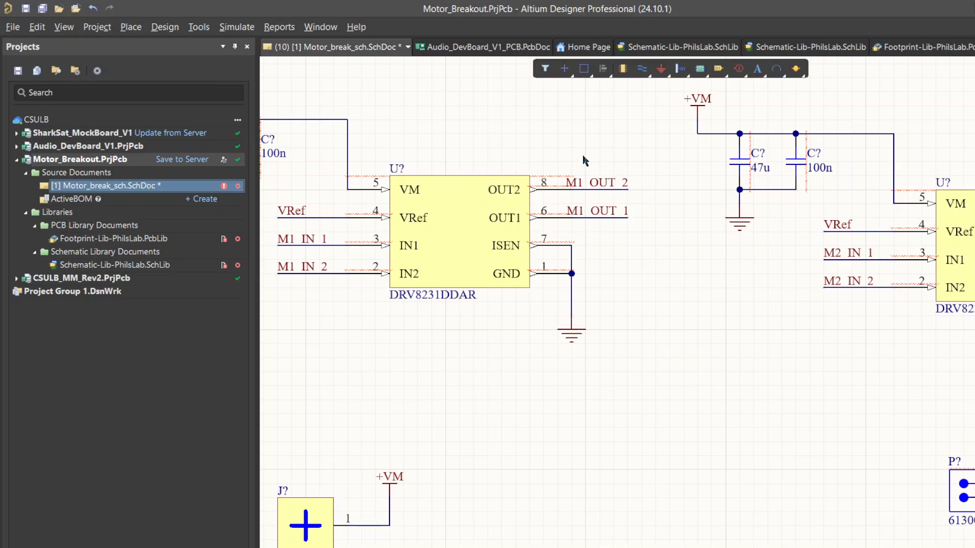
click(584, 184)
right_drag(735, 379, 482, 333)
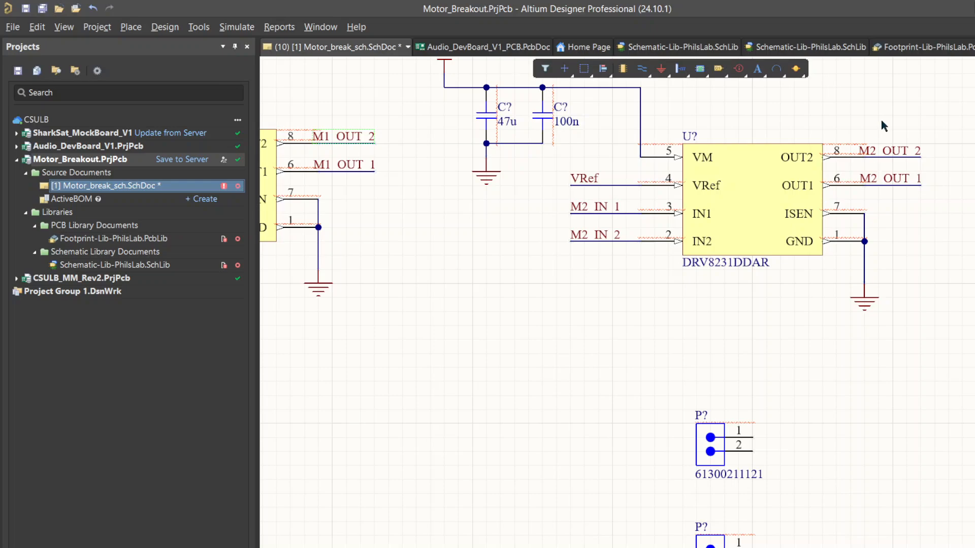
right_drag(806, 479, 721, 369)
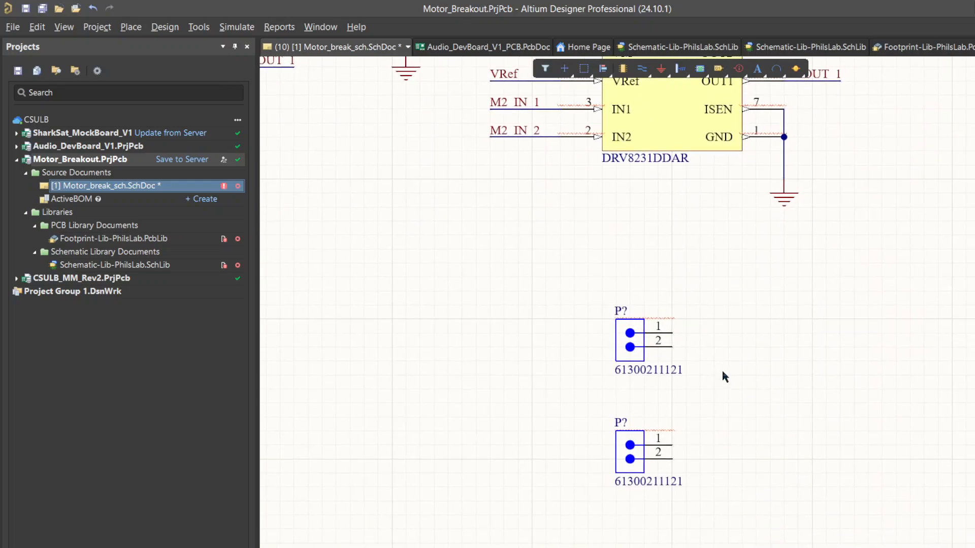
click(671, 347)
click(742, 347)
right_click(742, 348)
click(672, 333)
click(742, 333)
right_click(742, 333)
- Draw matching short horizontal wires outward from pins 1 and 2 of the lower two-pin header
click(672, 445)
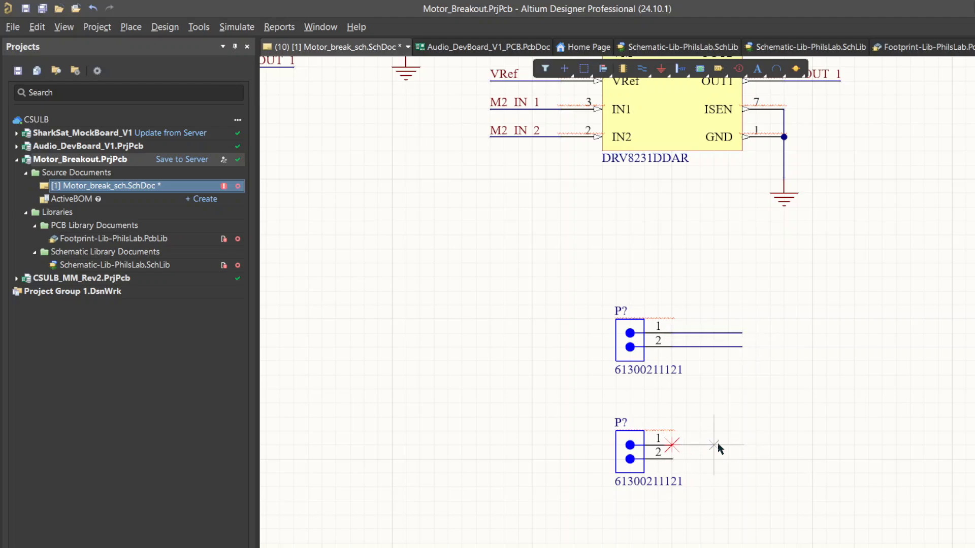
click(741, 445)
right_click(742, 445)
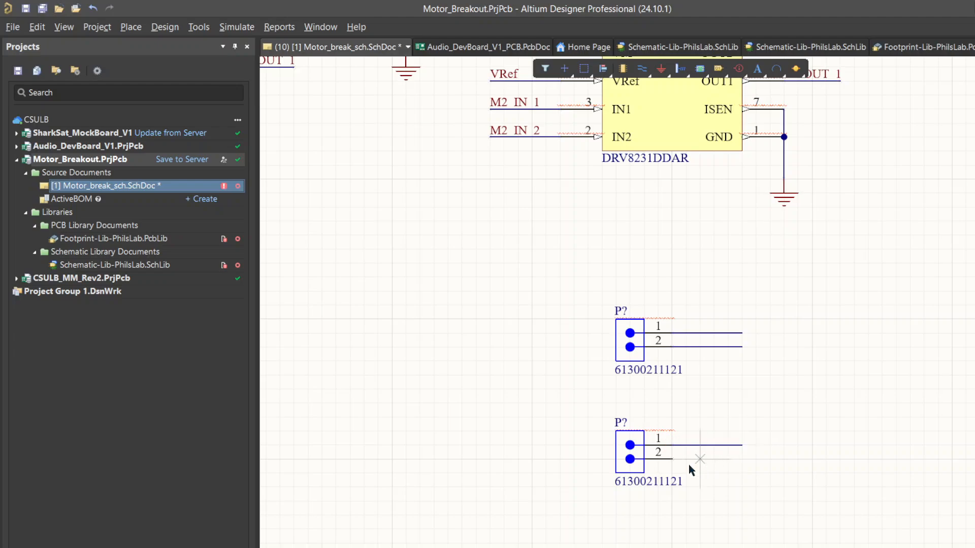
click(672, 459)
click(741, 458)
right_click(742, 458)
- Copy the first driver's output net labels to the upper header, putting M1_OUT_2 on pin 1 and M1_OUT_1 on pin 2
ctrl+scroll(638, 238, down, 1)
scroll(762, 150, up, 2)
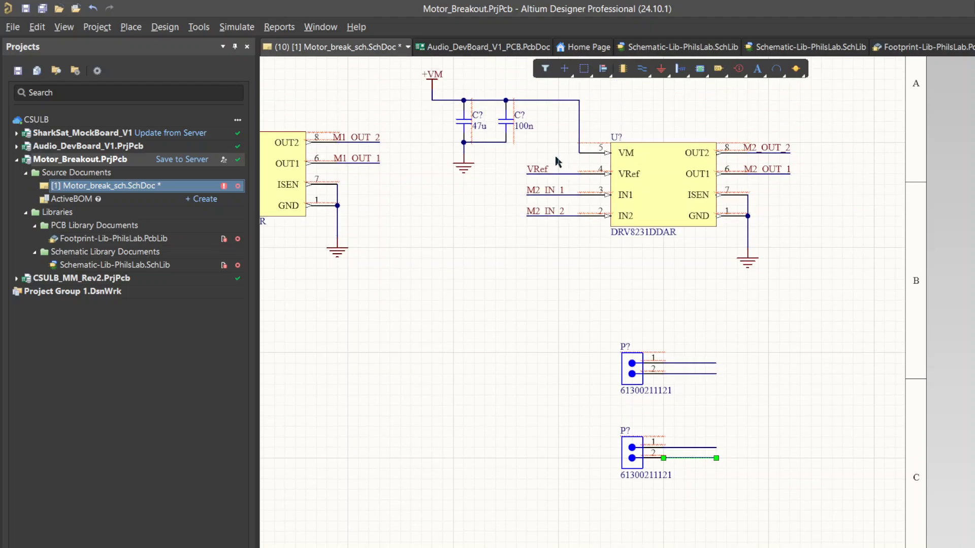
click(359, 128)
key(ctrl+v)
key(Escape)
key(ctrl+c)
key(ctrl+v)
click(716, 364)
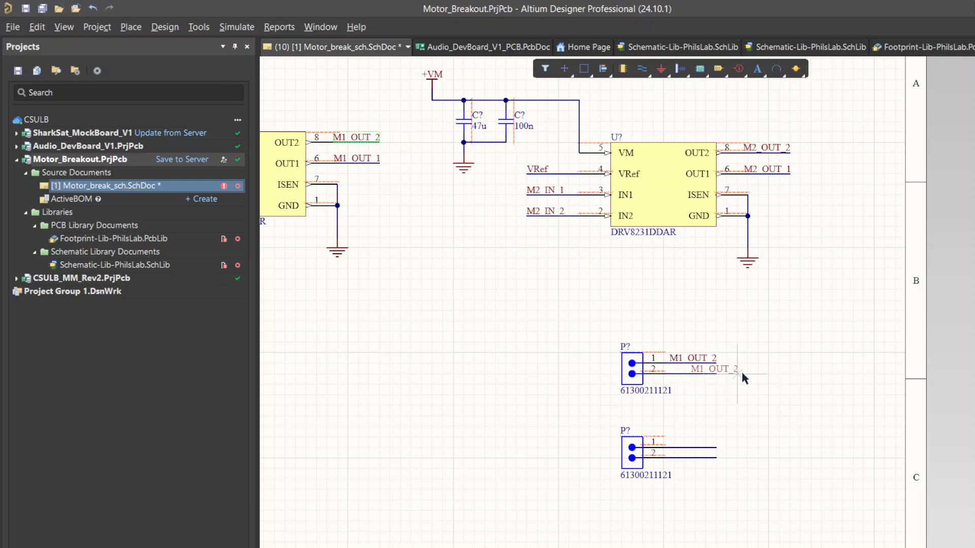
key(ctrl+c)
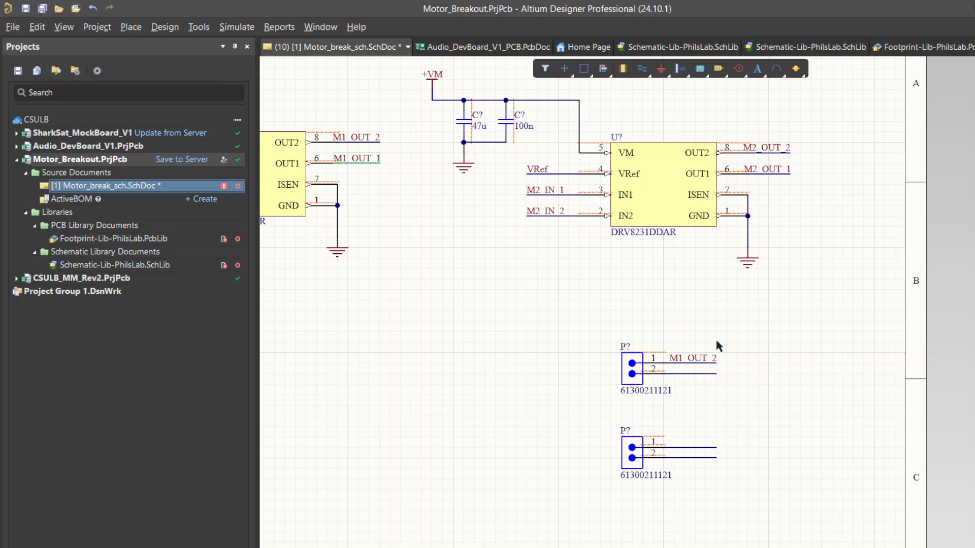
key(ctrl+v)
click(716, 372)
- Copy the second driver's output net labels to the lower header, putting M2_OUT_2 on pin 1 and M2_OUT_1 on pin 2
click(767, 149)
key(ctrl+c)
key(ctrl+v)
click(716, 447)
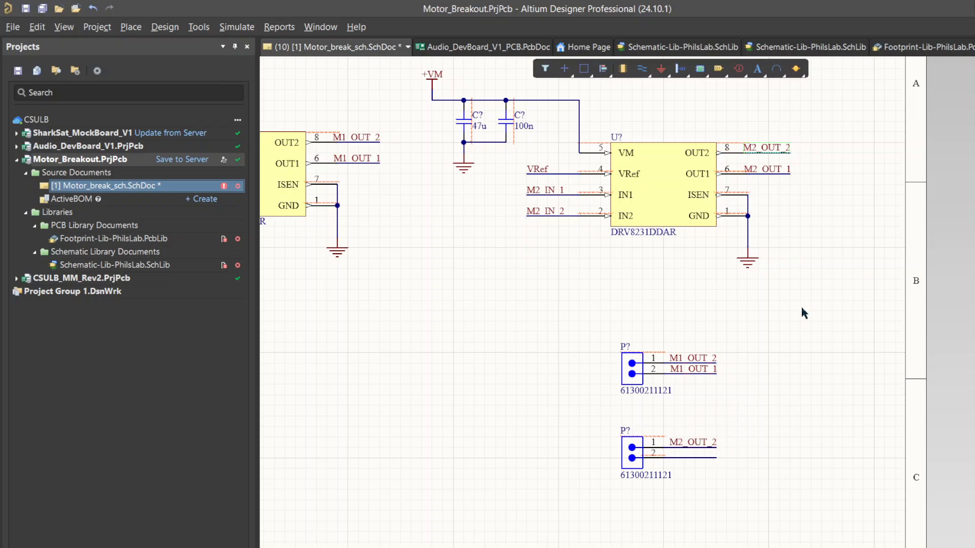
click(767, 169)
key(ctrl+c)
key(ctrl+v)
click(715, 453)
click(798, 359)
ctrl+scroll(681, 212, down, 3)
right_drag(616, 252, 667, 305)
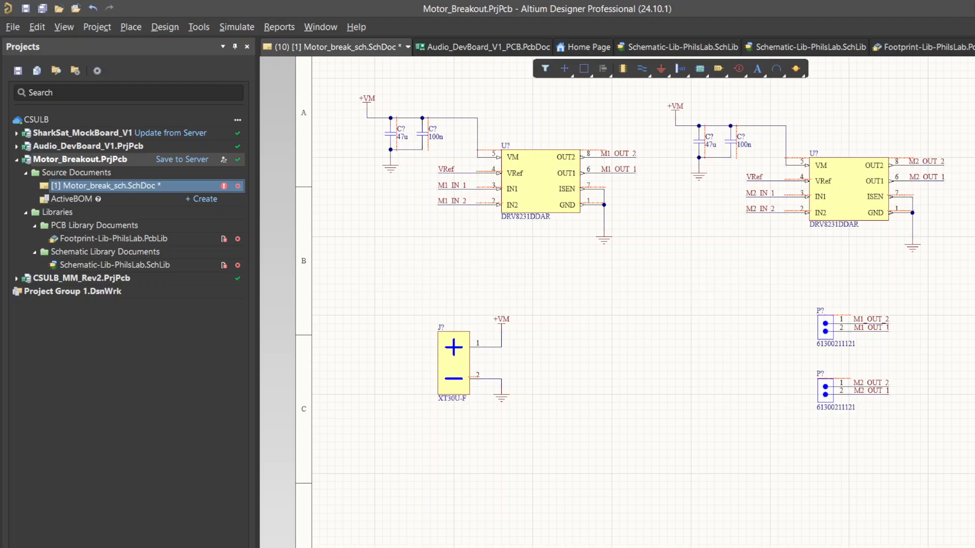
- Switch to the Google Docs requirements document and change the Control Connector's JST option to 6 pin
key(alt+Tab)
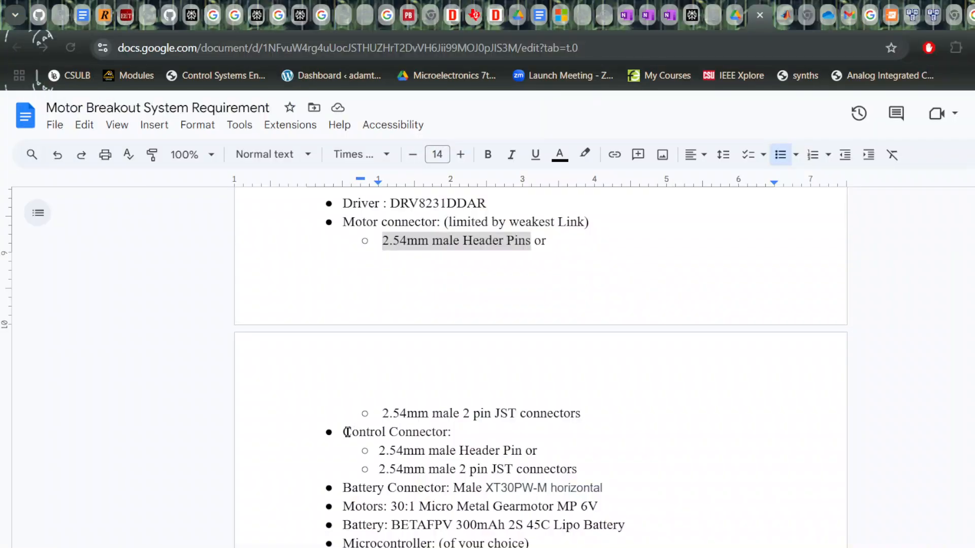
click(467, 450)
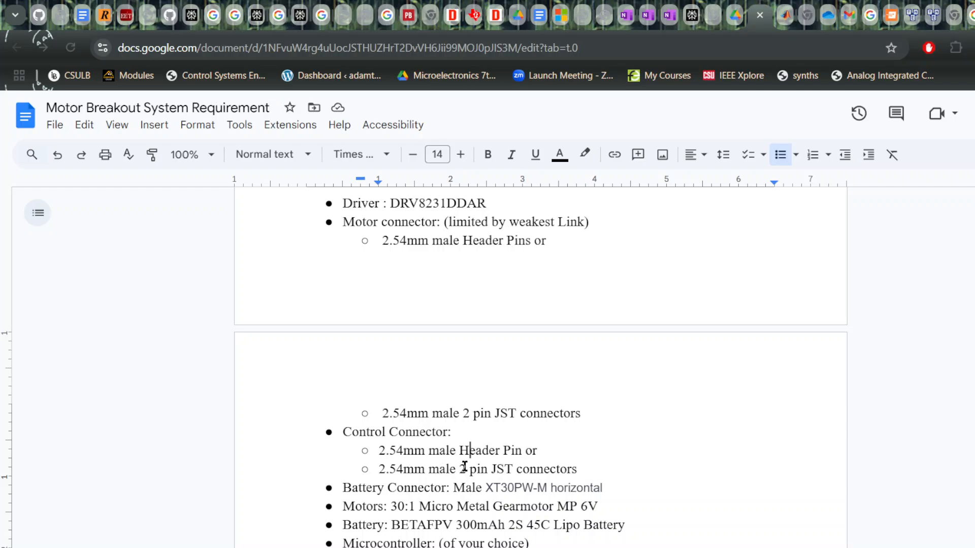
click(464, 467)
key(BackSpace)
text(6)
key(XF86TouchpadToggle)
key(XF86TouchpadToggle)
key(XF86TouchpadToggle)
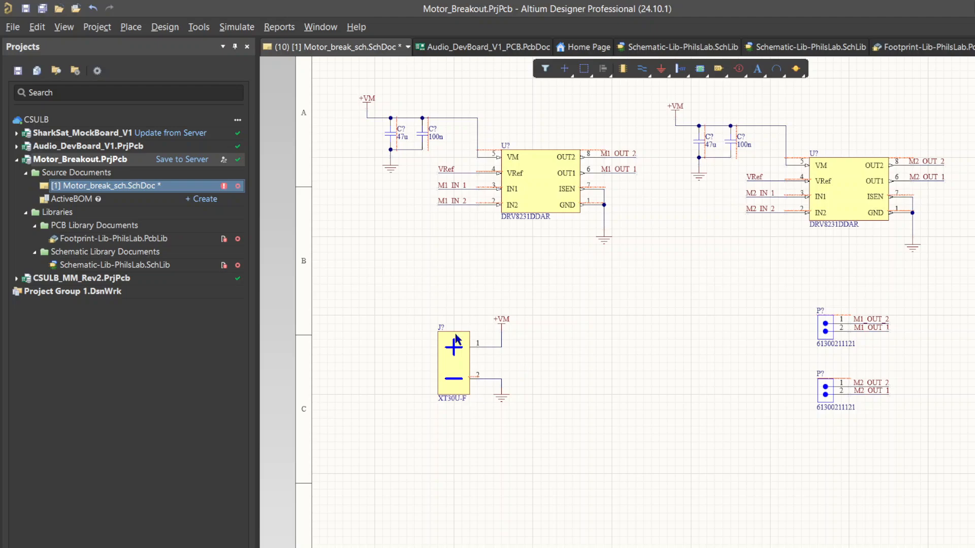
- Return to Altium Designer and examine the VRef, IN_1 and IN_2 net labels on both drivers for the control connector's signals
ctrl+scroll(560, 265, up, 2)
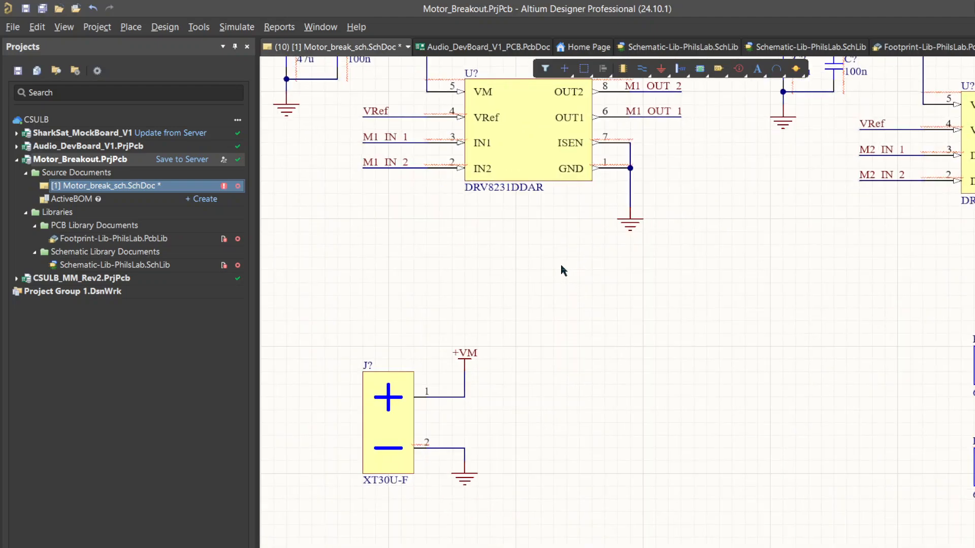
right_drag(822, 358, 893, 433)
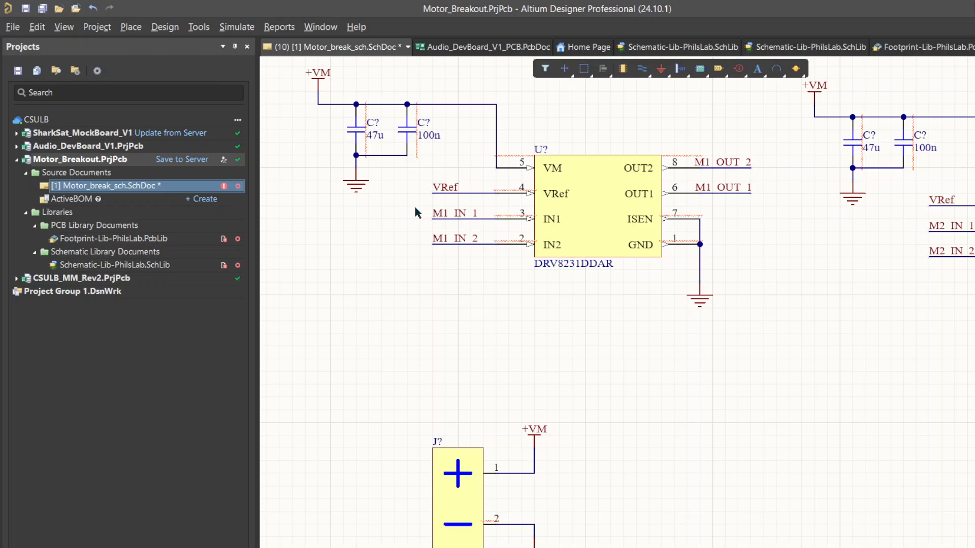
click(442, 188)
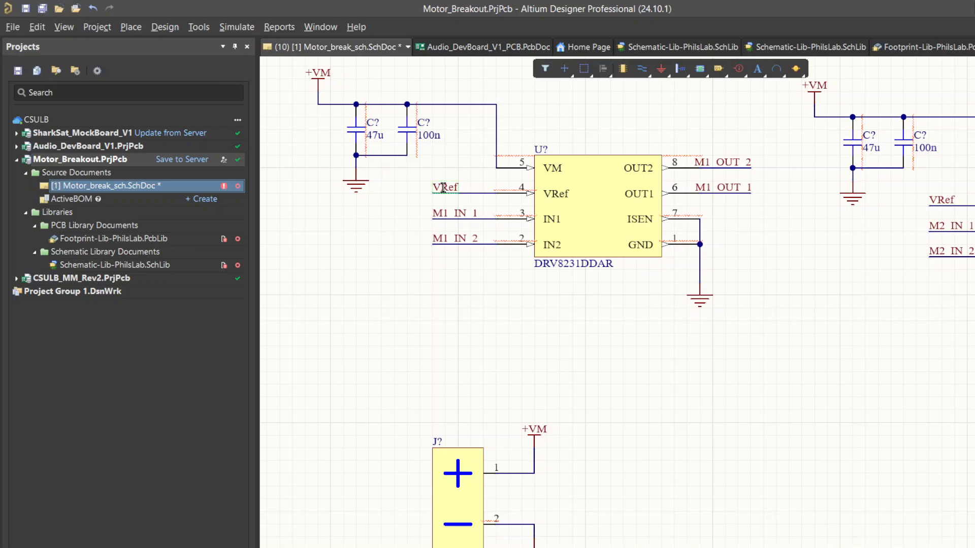
click(947, 203)
click(458, 214)
click(455, 238)
click(938, 226)
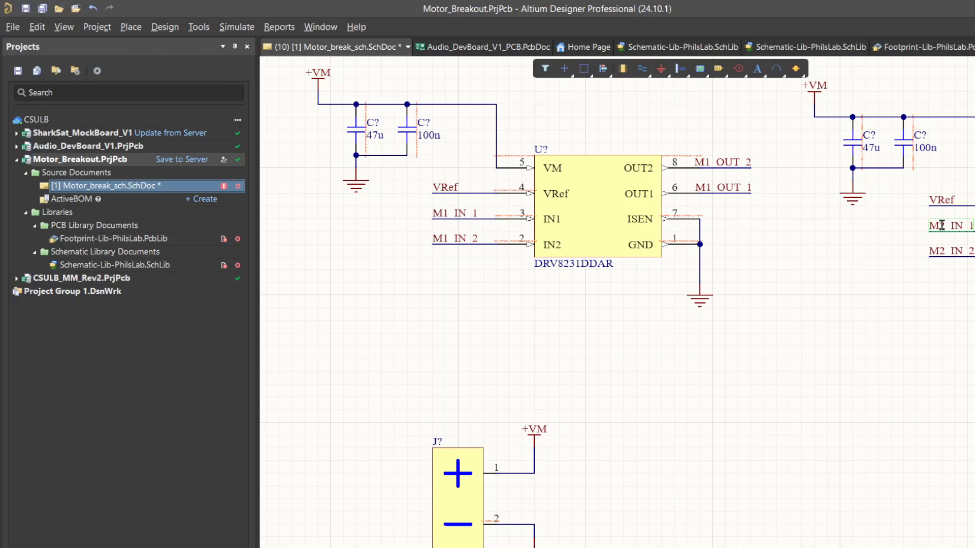
click(945, 251)
right_drag(849, 330, 605, 329)
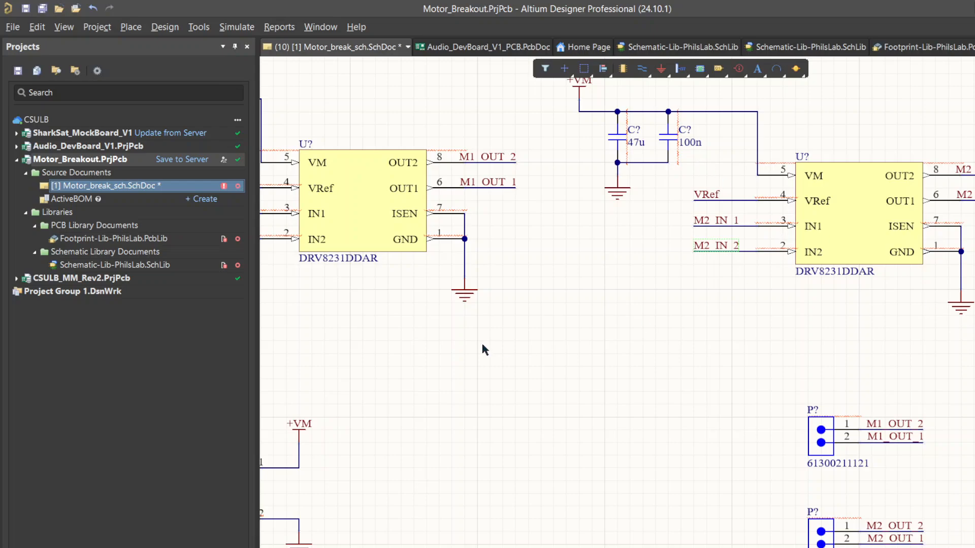
- Search the Manufacturer Part Search for "2.54mm header 6 pin"
ctrl+scroll(568, 401, down, 3)
ctrl+scroll(490, 362, up, 2)
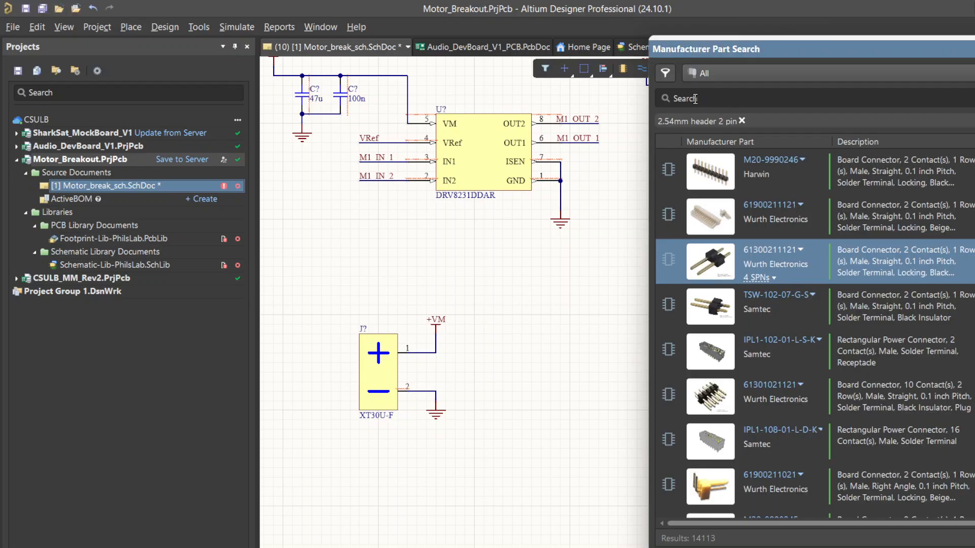
click(695, 99)
text(2.54)
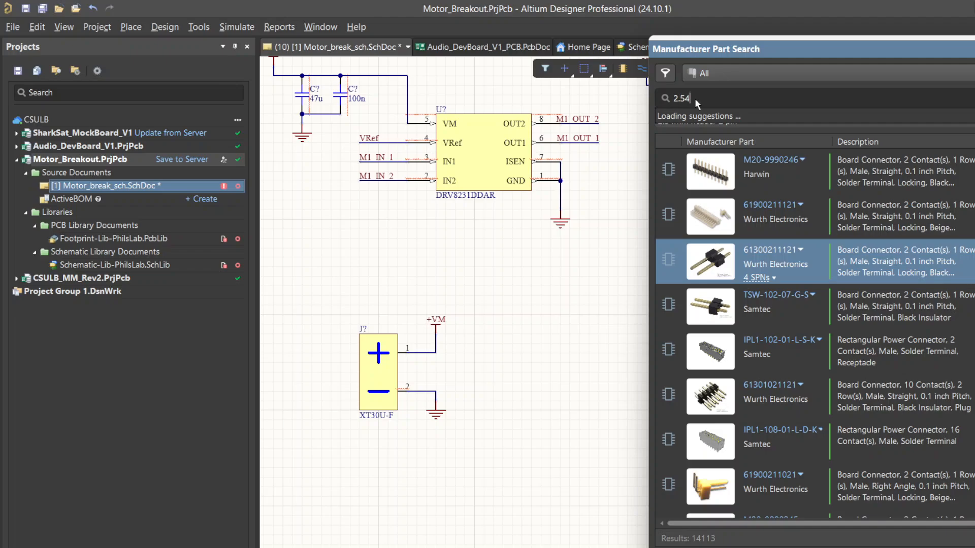
text(mm head)
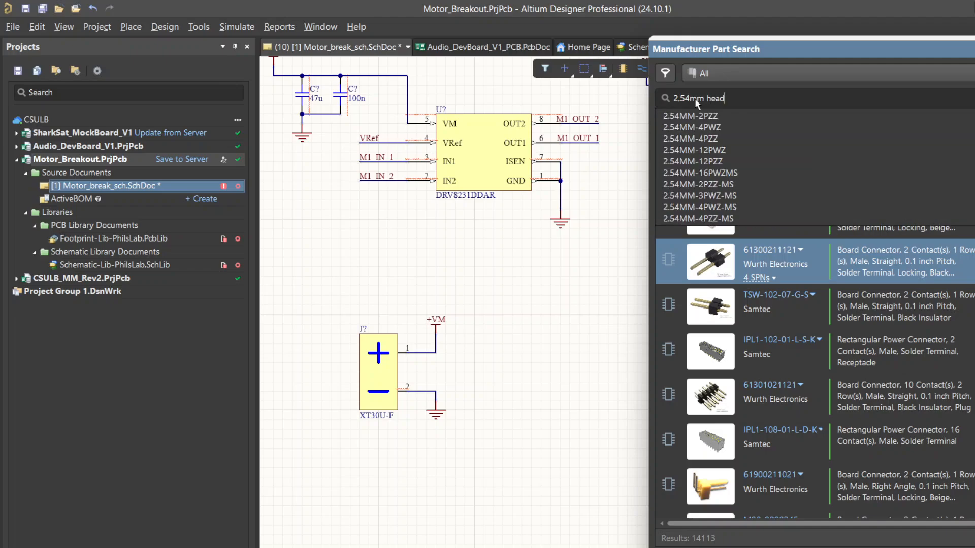
text(er 6 pin)
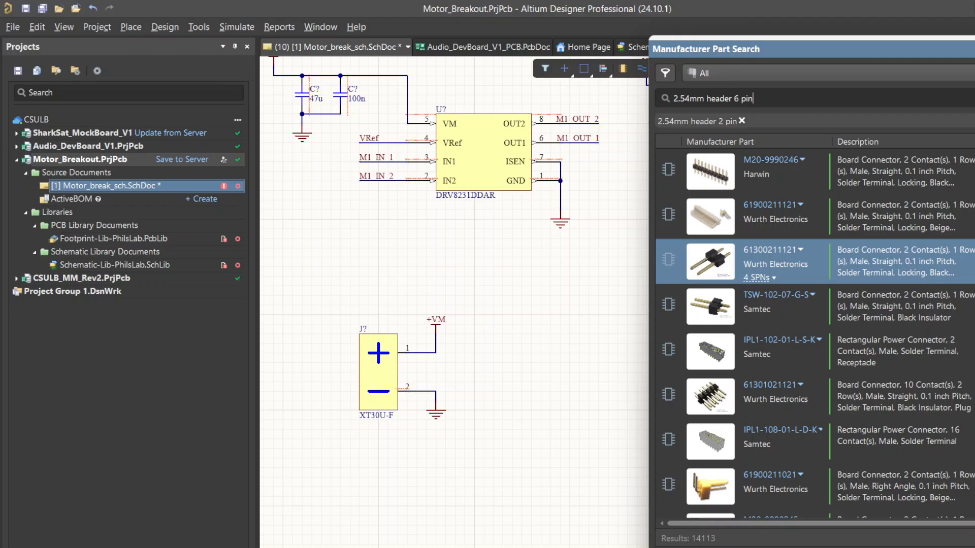
key(Return)
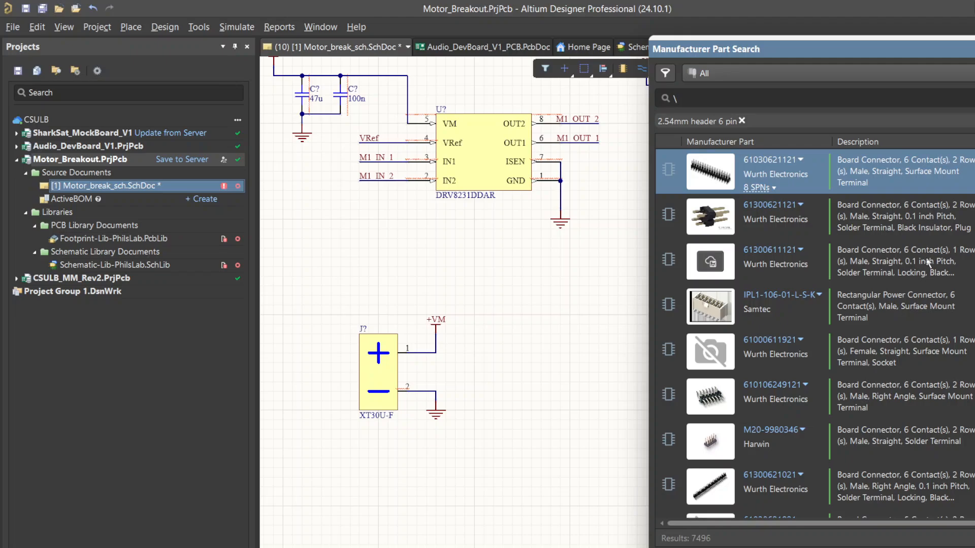
click(767, 270)
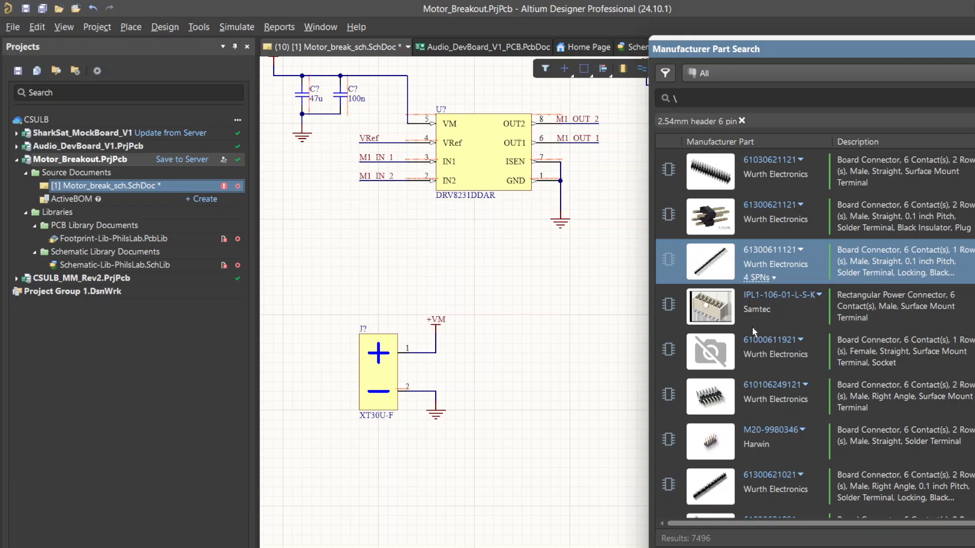
right_click(823, 276)
click(823, 272)
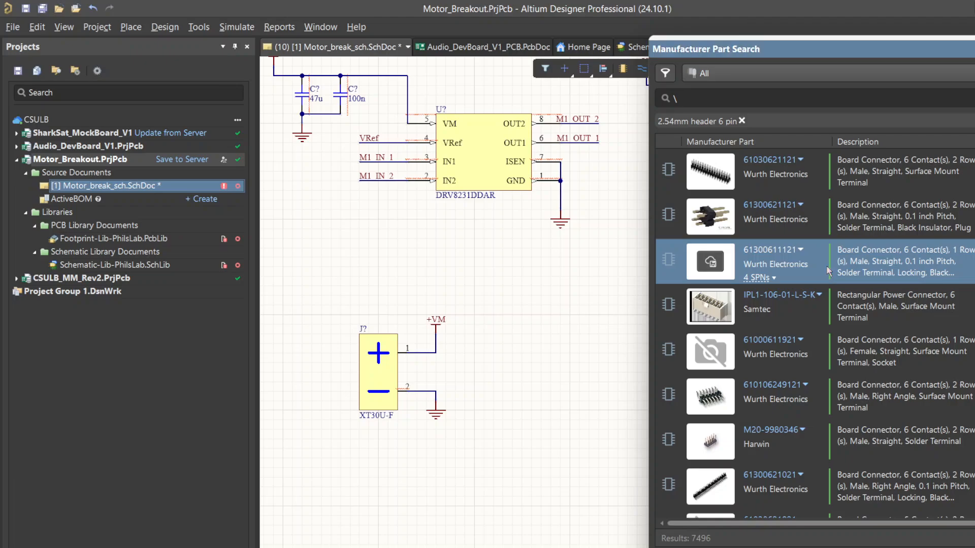
right_click(828, 268)
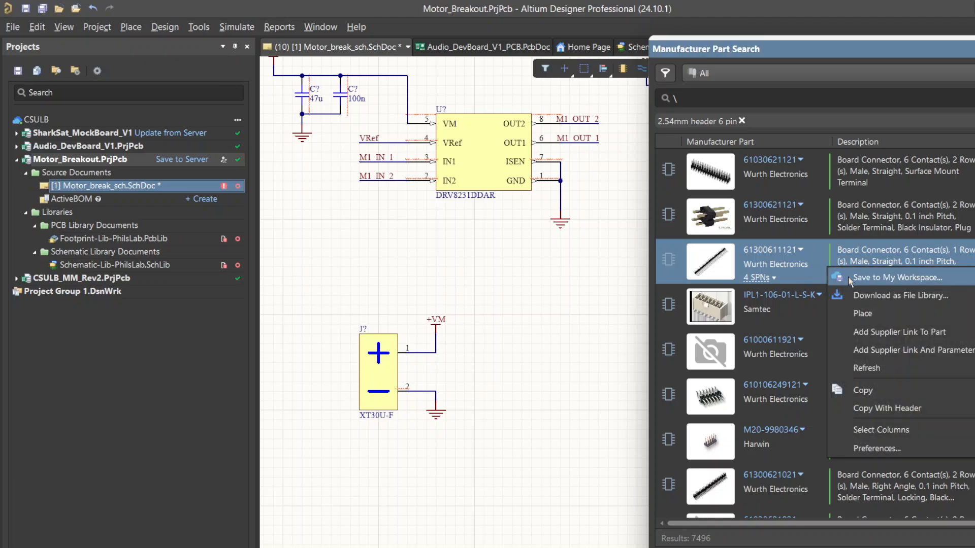
click(865, 314)
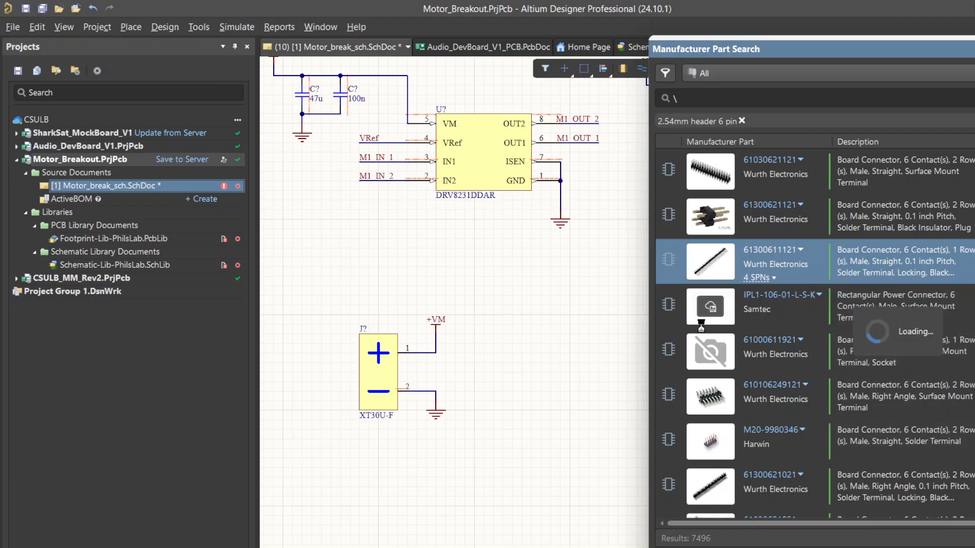
click(571, 303)
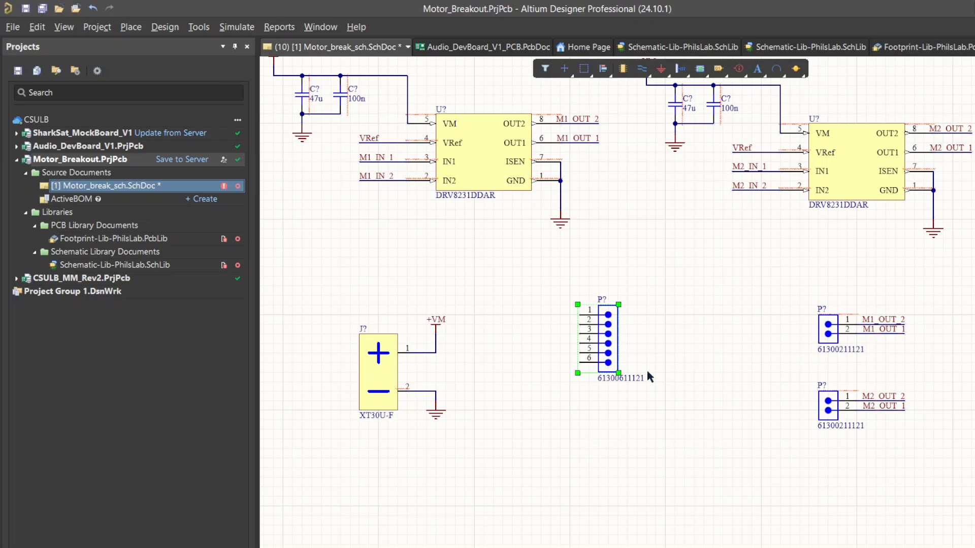
click(647, 369)
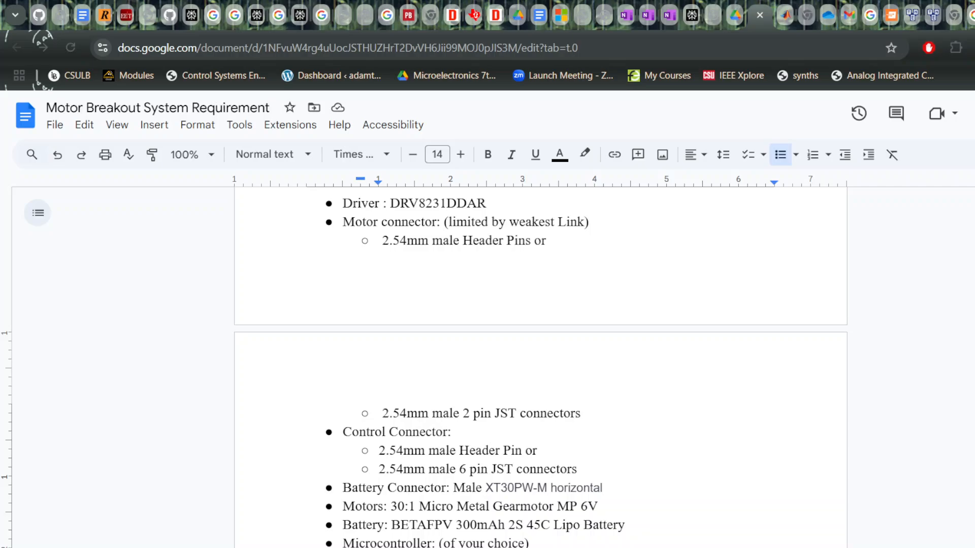
- Switch to the web browser, search Google for "breadboard spacing" and view the image results
key(ctrl+t)
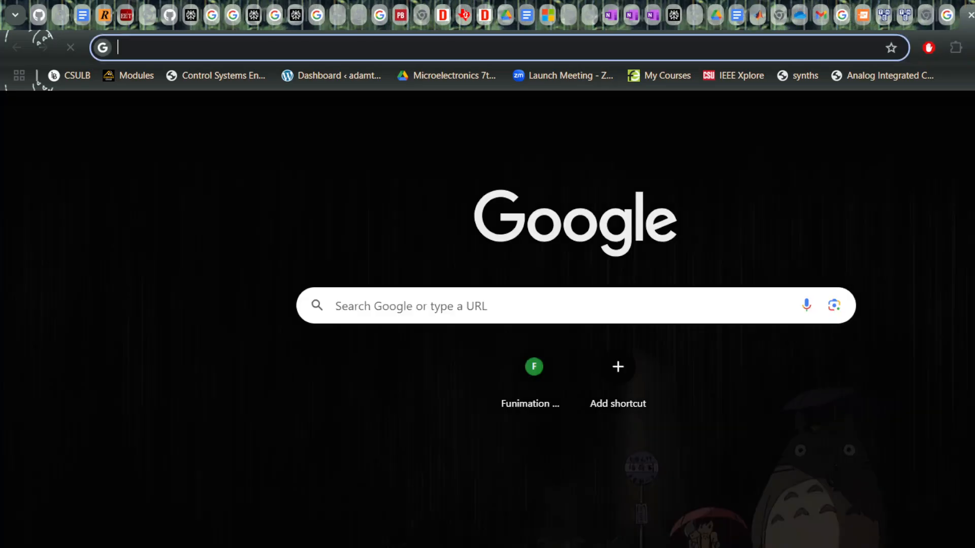
text(breadboard spacein)
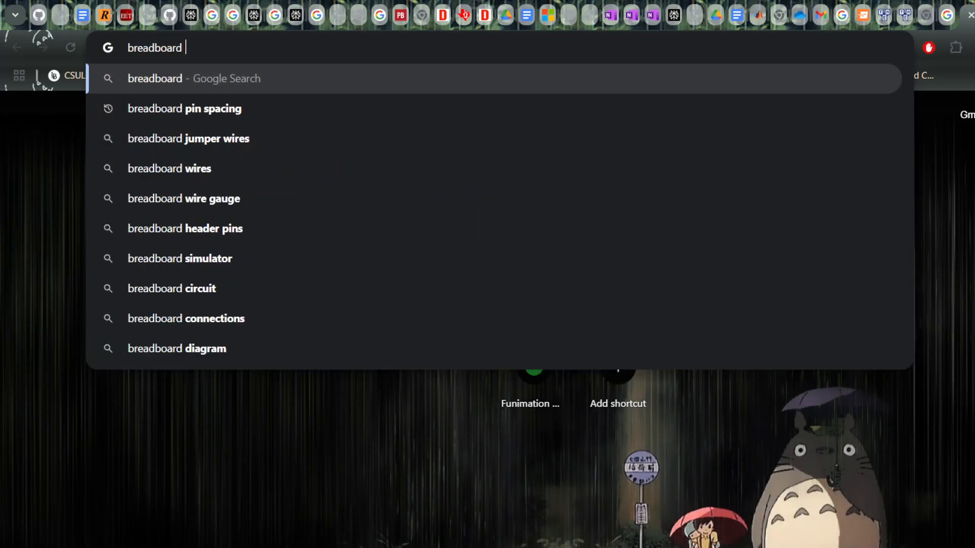
key(BackSpace)
key(BackSpace)
key(BackSpace)
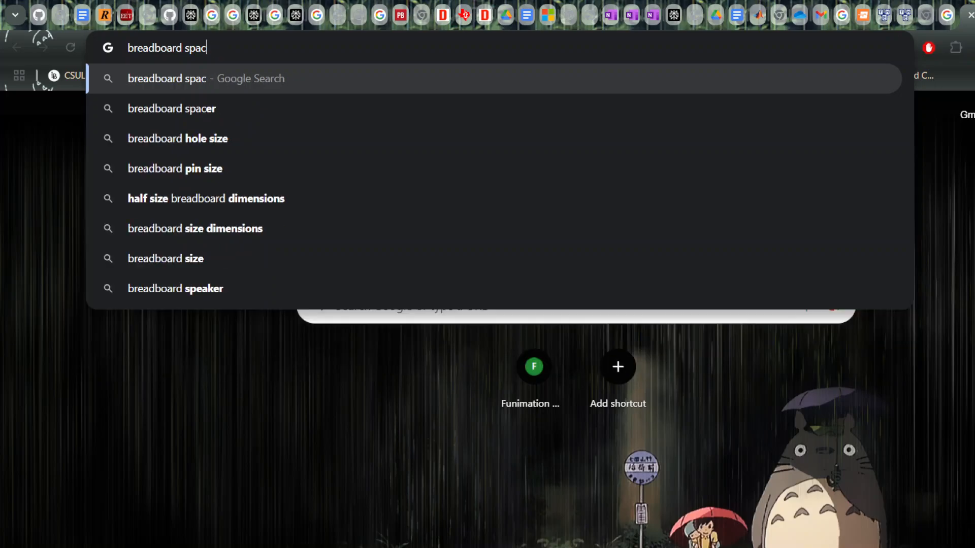
text(ing)
key(Return)
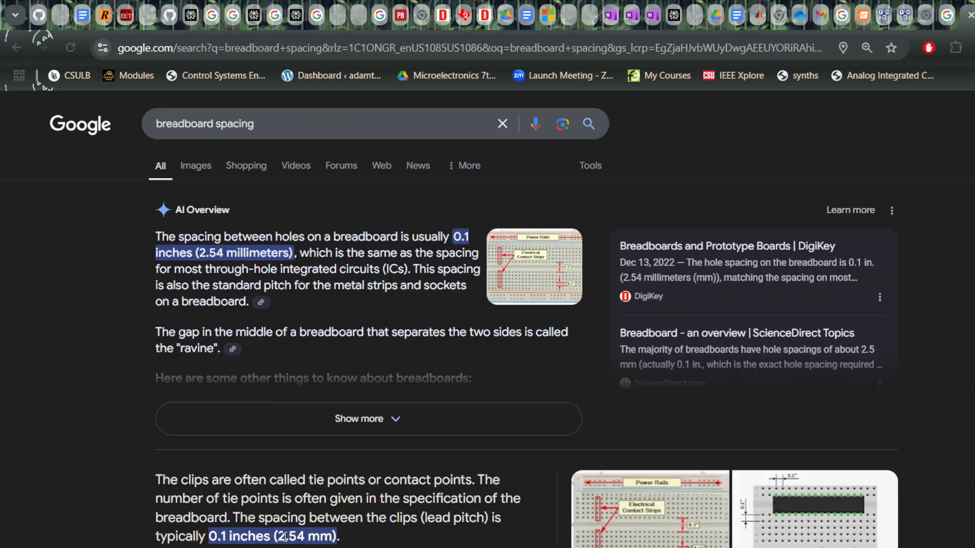
click(196, 168)
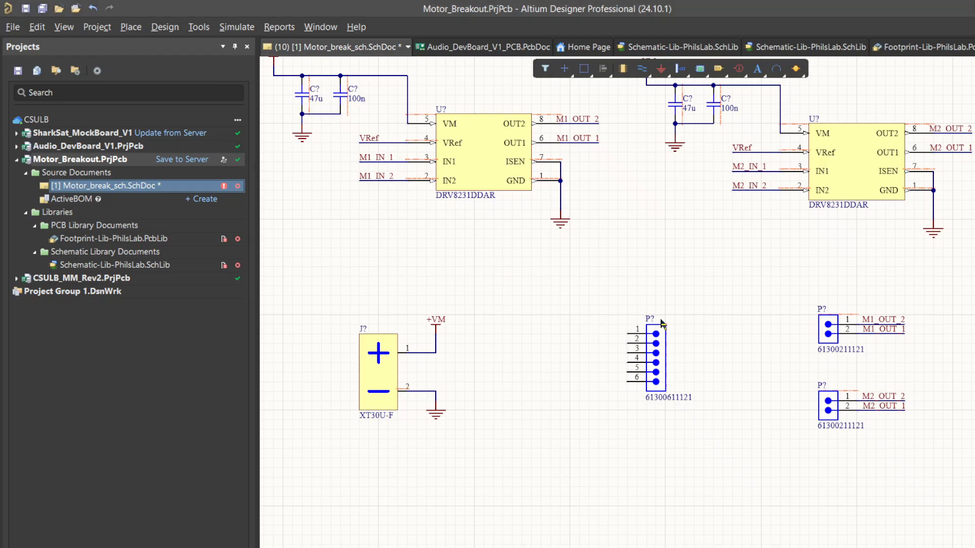
- Return to Altium Designer and settle the six-pin header's position between the battery connector and the motor headers
click(620, 374)
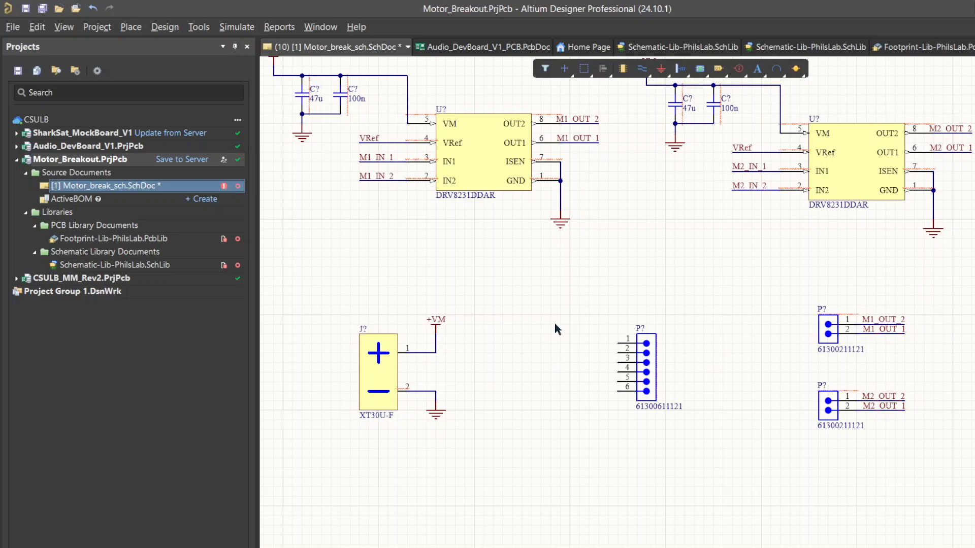
key(ctrl+z)
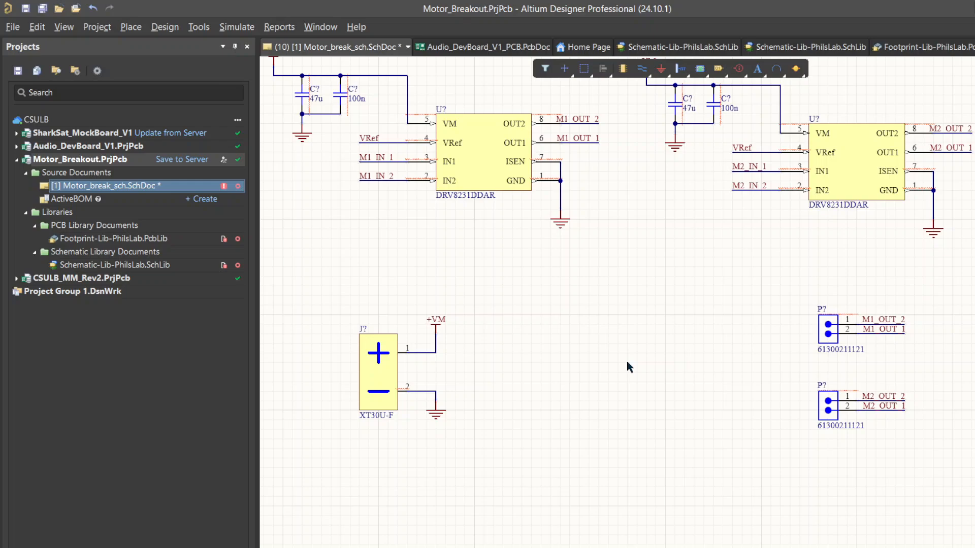
key(ctrl+y)
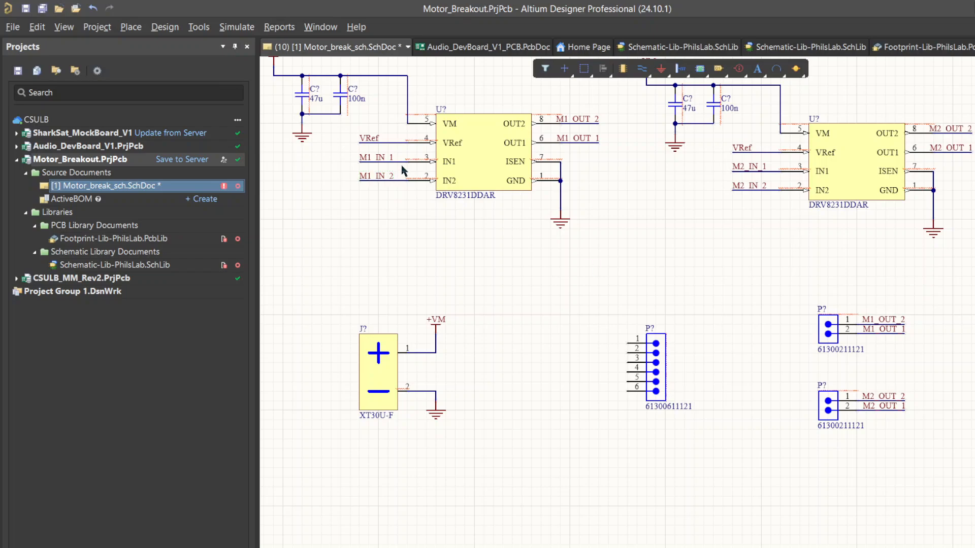
- Wire the six-pin header's pin 1 leftward with a short upward end and pin 6 leftward with a short downward end
key(ctrl+w)
click(627, 343)
click(580, 334)
right_click(580, 334)
click(628, 391)
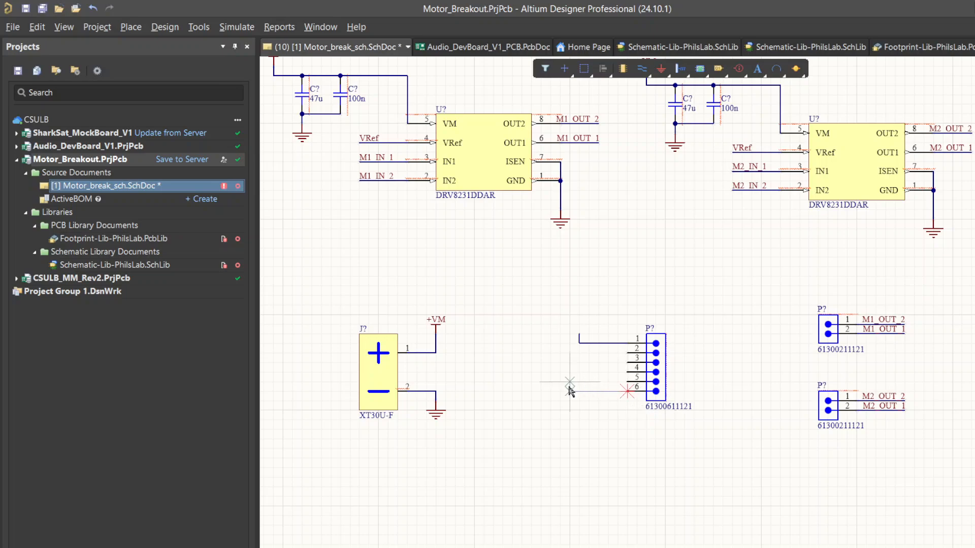
right_click(575, 417)
key(ctrl+w)
click(628, 391)
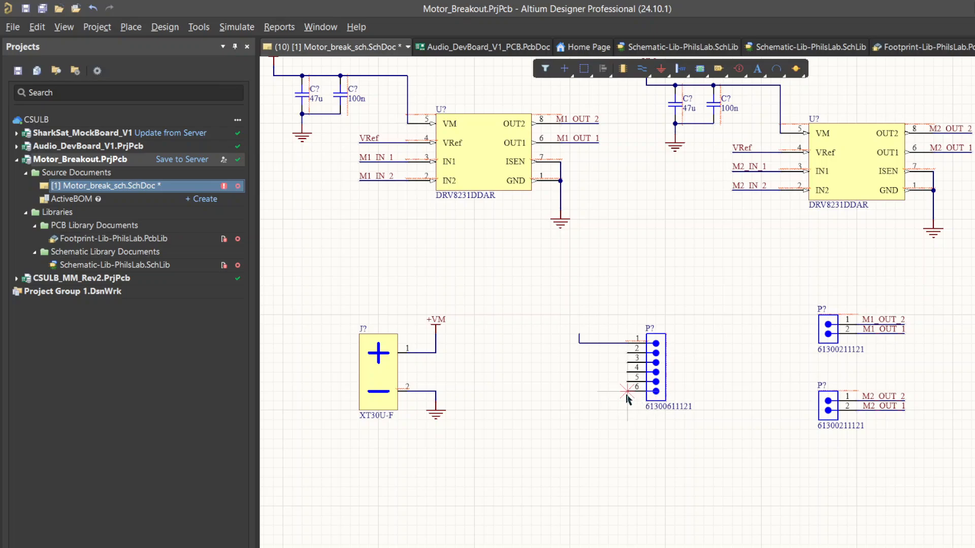
click(579, 392)
right_click(579, 421)
right_click(733, 382)
- Copy the first driver's VRef net label to the end of the six-pin header's pin 1 wire
click(440, 250)
click(580, 339)
double_click(585, 330)
click(544, 284)
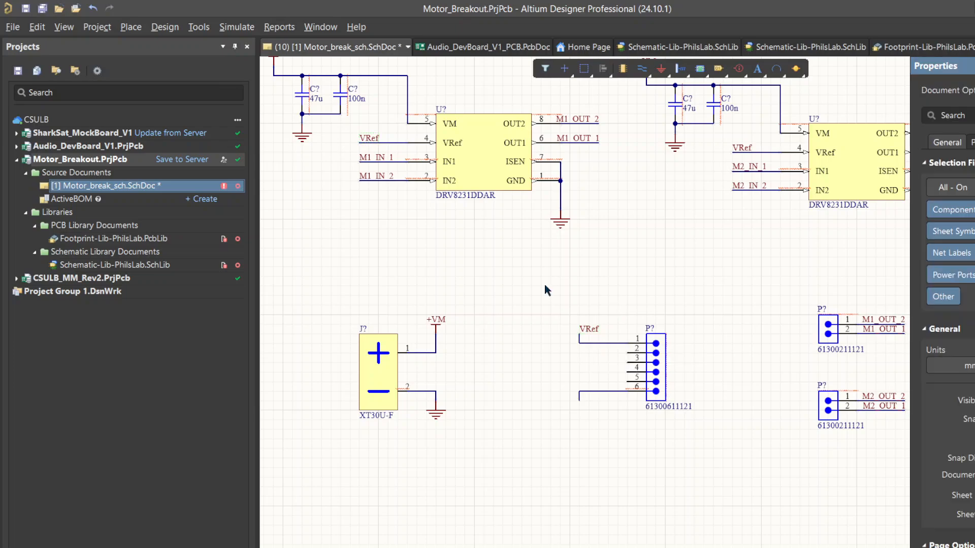
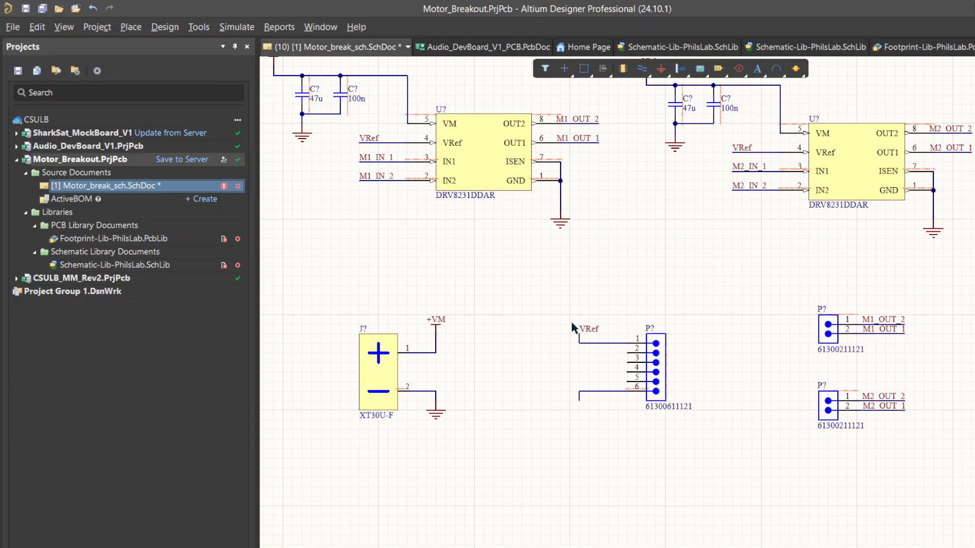
- Shift the header's VRef net label left of the pin 1 wire and extend the wire horizontally beneath it
double_click(587, 329)
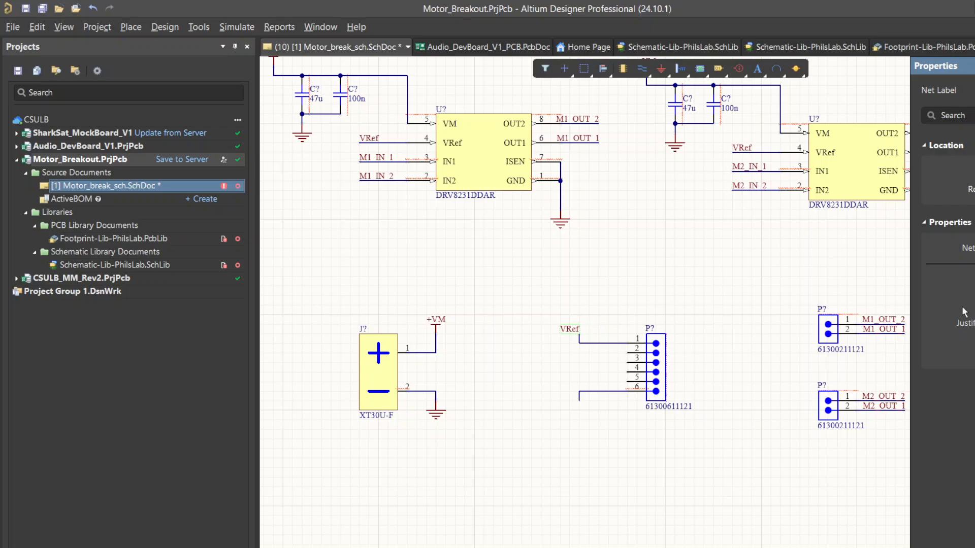
click(529, 267)
key(ctrl+w)
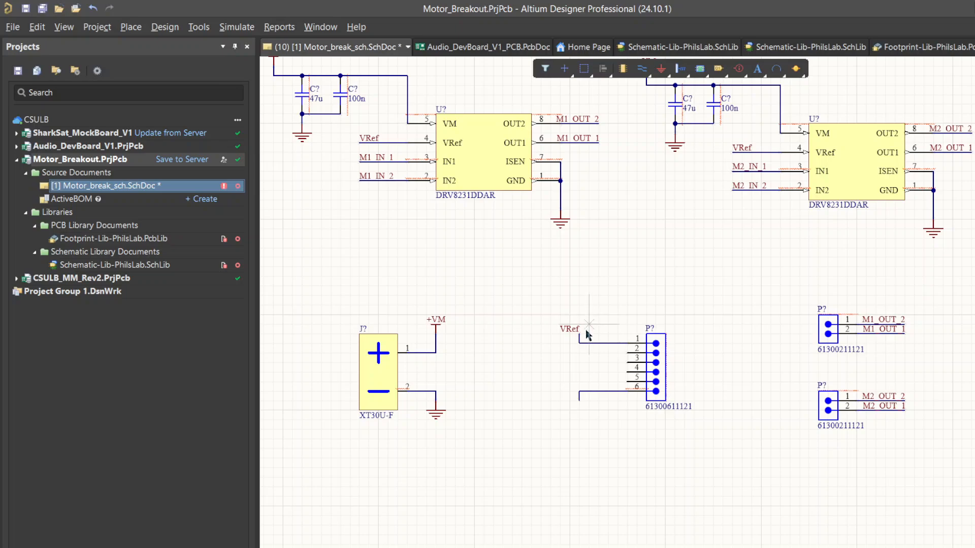
click(579, 334)
click(560, 334)
right_click(589, 274)
right_click(589, 249)
- Copy a ground power port to the end of the six-pin header's pin 6 wire
click(636, 248)
key(ctrl+v)
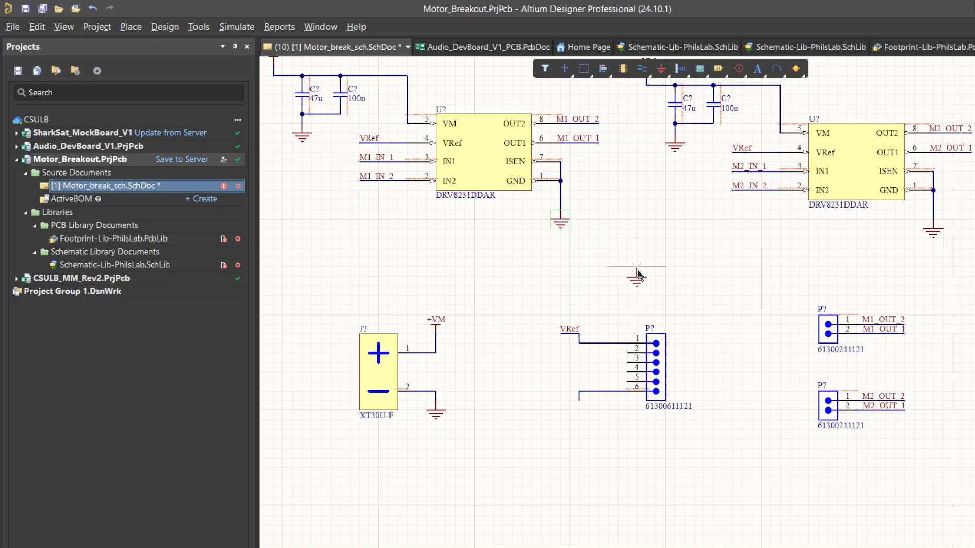
click(579, 404)
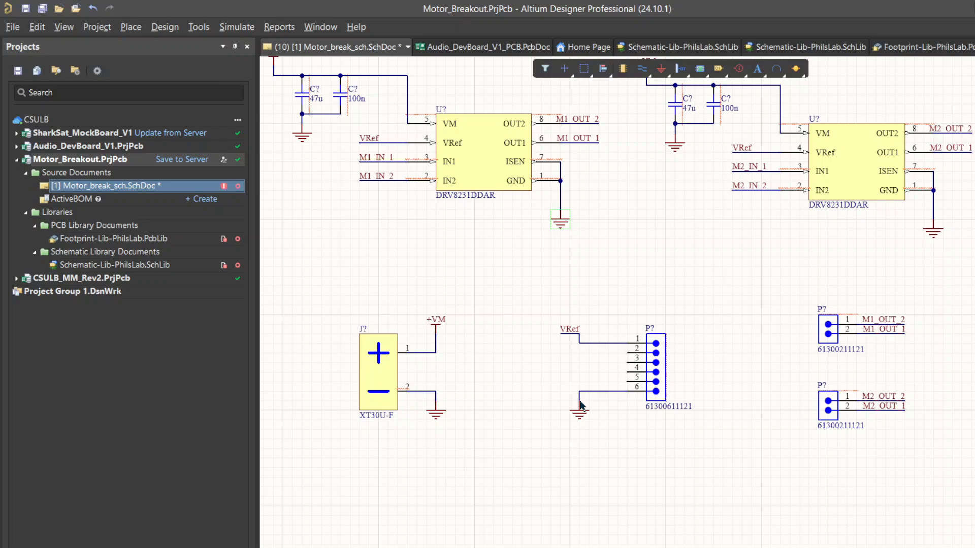
- Delete the VRef net labels from both motor drivers and from the six-pin header's pin 1 wire
click(367, 144)
scroll(616, 337, up, 3)
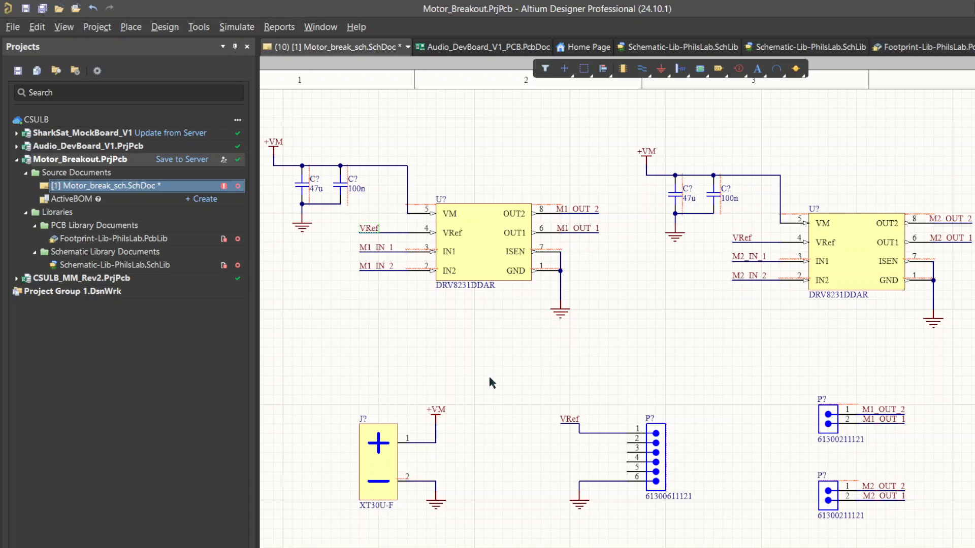
key(Delete)
click(569, 419)
key(Delete)
click(741, 237)
key(Delete)
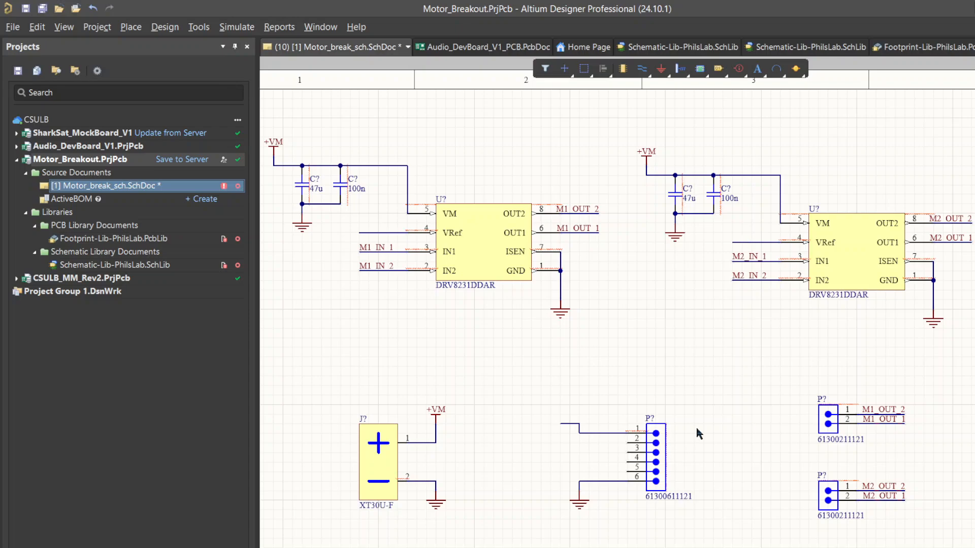
- Place a bar style power port on the first driver's VRef wire and name it VRef
click(661, 69)
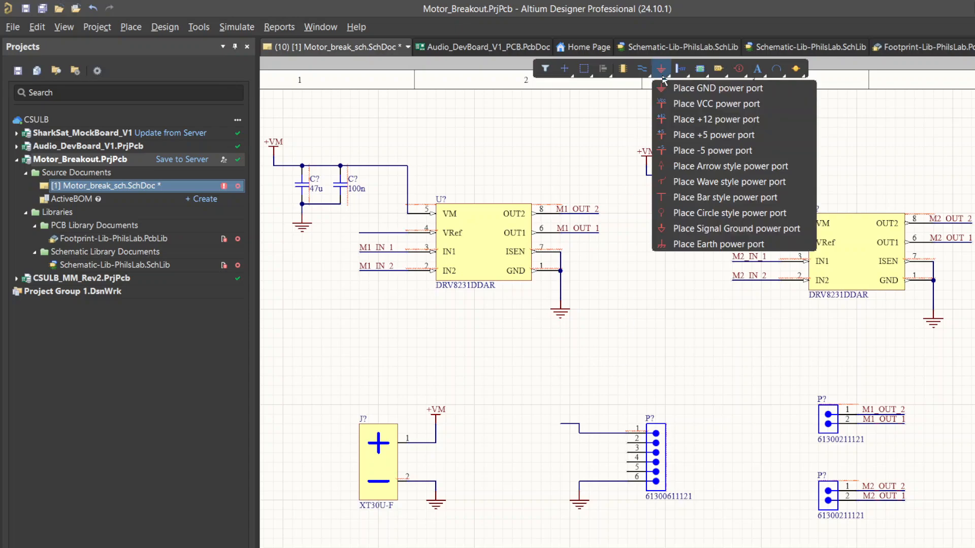
click(710, 198)
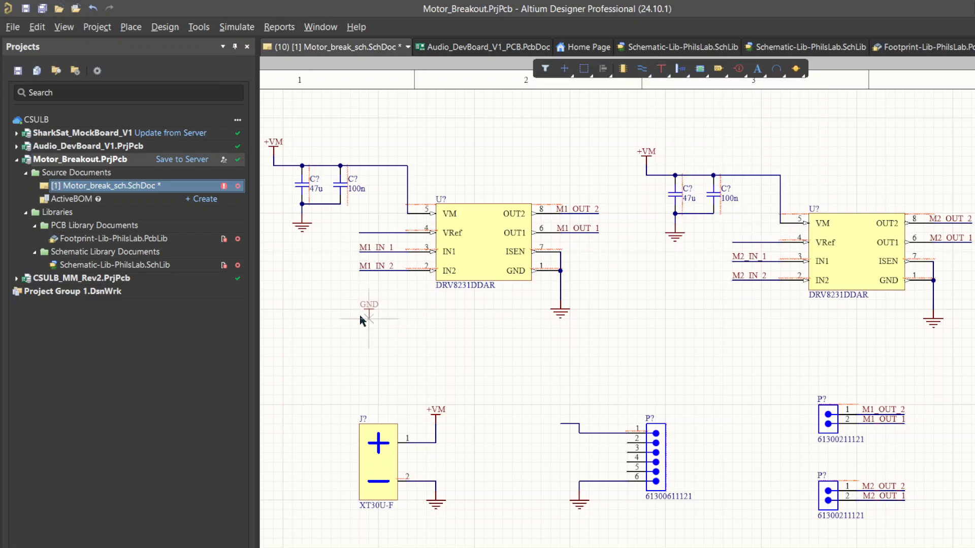
click(363, 235)
right_click(406, 191)
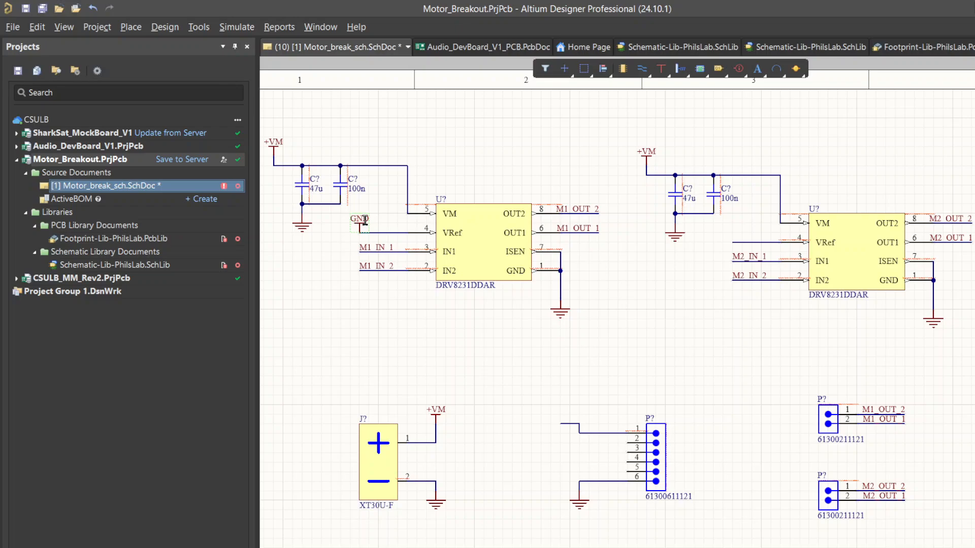
double_click(365, 219)
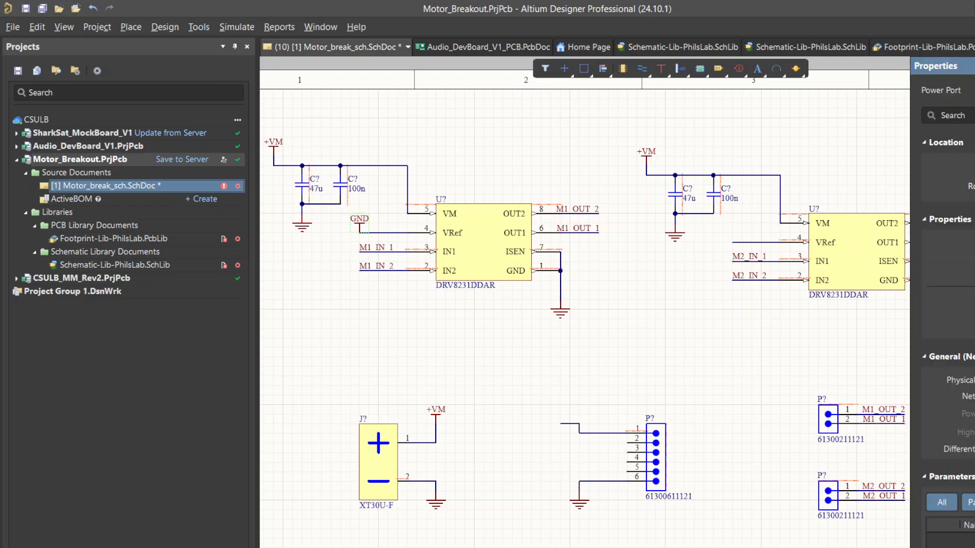
key(Return)
click(376, 292)
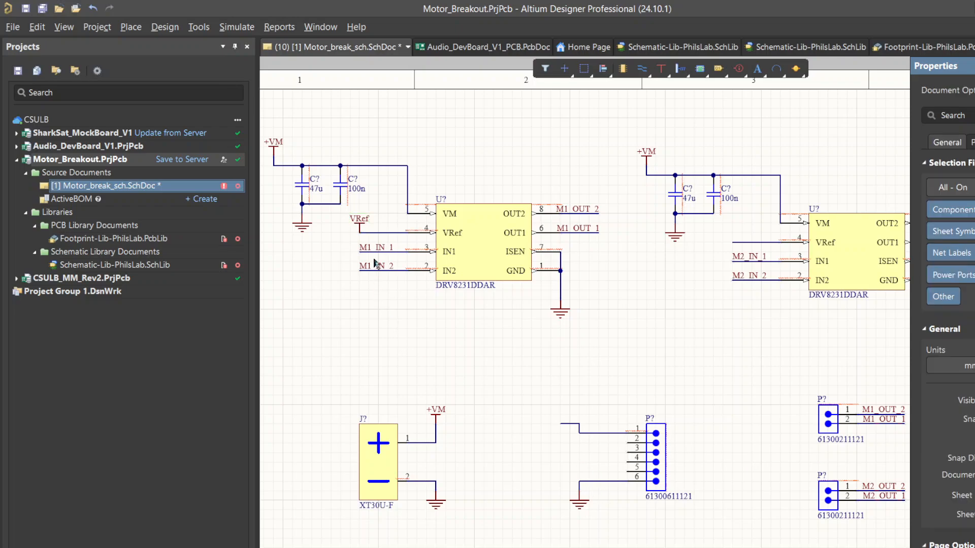
- Copy the VRef power port to the six-pin header's pin 1 wire and the second driver's VRef wire
click(359, 221)
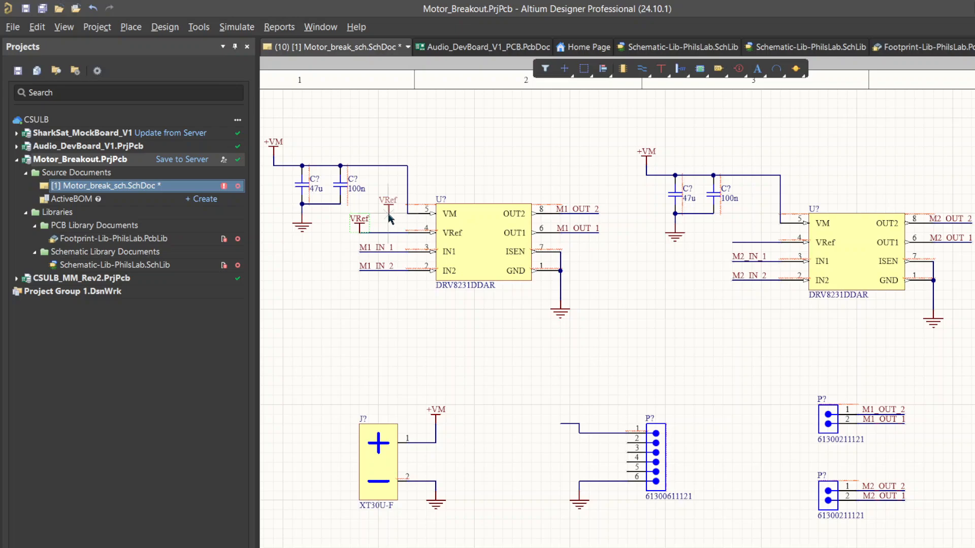
key(ctrl+c)
key(ctrl+v)
click(580, 417)
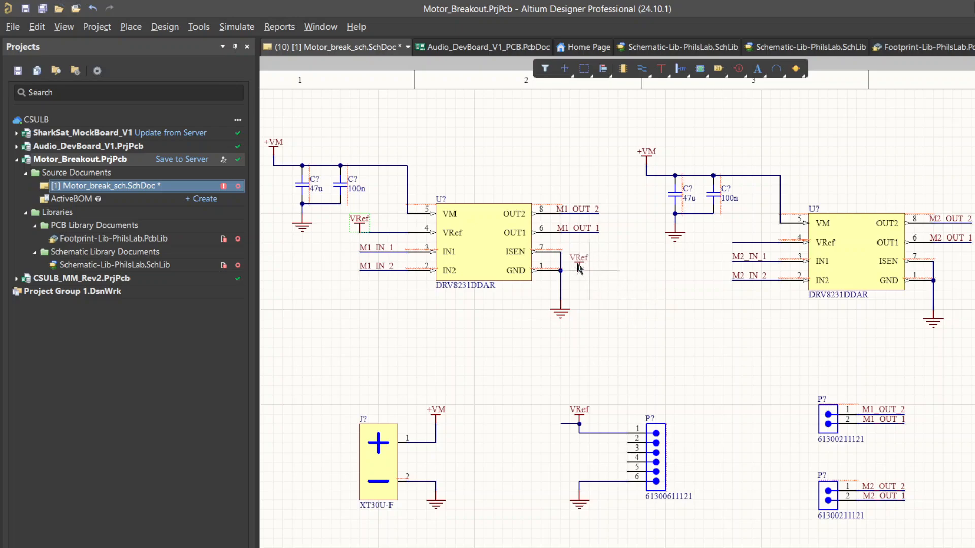
click(732, 243)
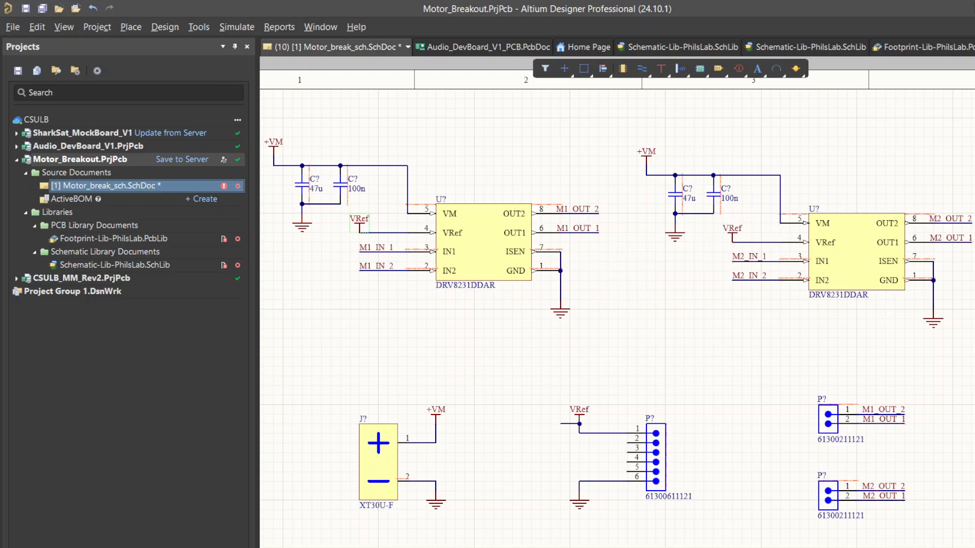
- Remove the leftover horizontal wire stub beside the six-pin header's VRef power port
click(563, 422)
click(567, 430)
drag(561, 424, 579, 424)
click(616, 391)
- Draw horizontal wires out from pins 2 to 5 of the six-pin header, ending in line with the VRef and ground wires
key(ctrl+w)
click(627, 443)
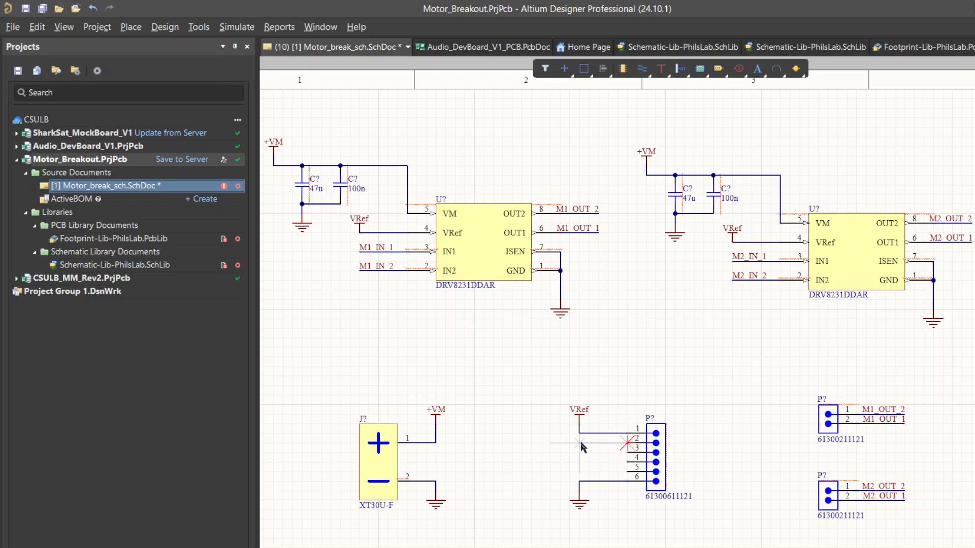
click(580, 443)
click(627, 453)
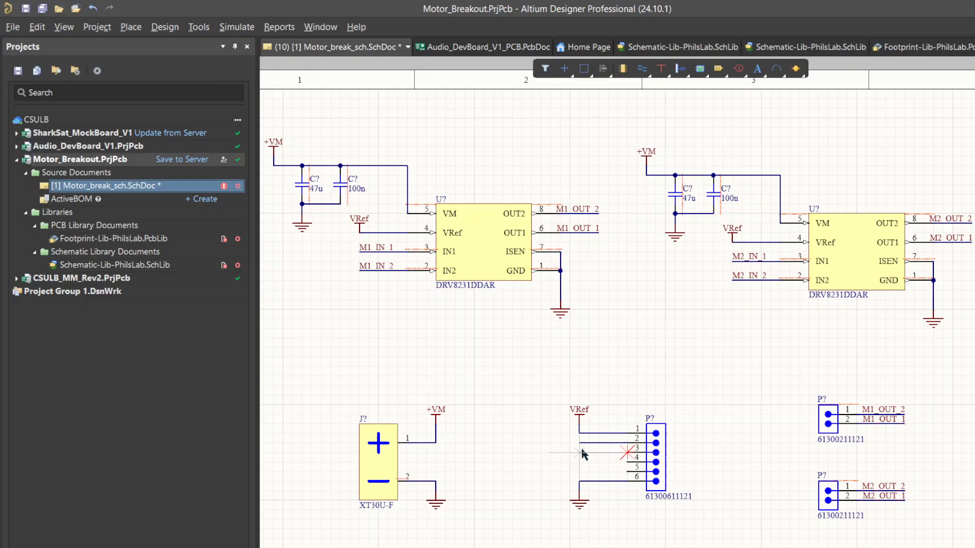
click(579, 453)
click(627, 462)
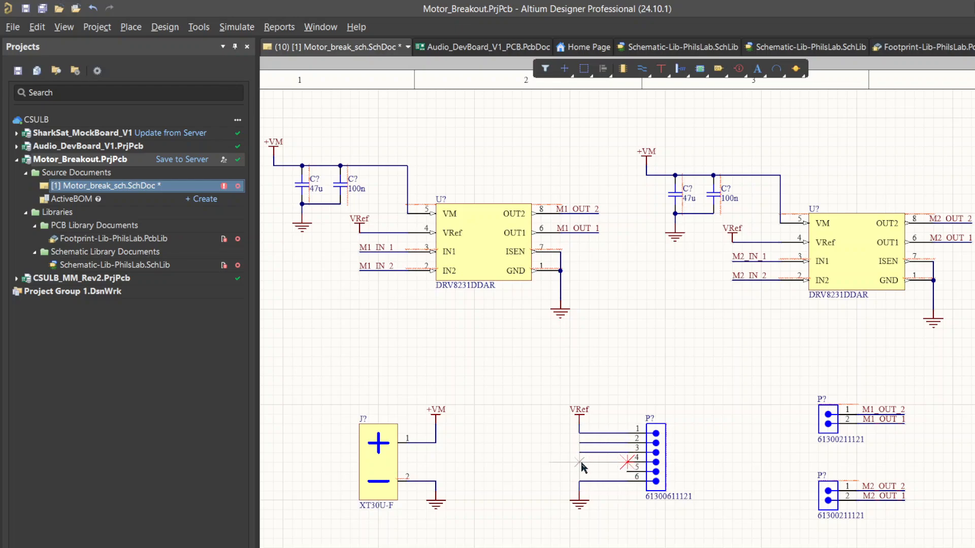
click(579, 462)
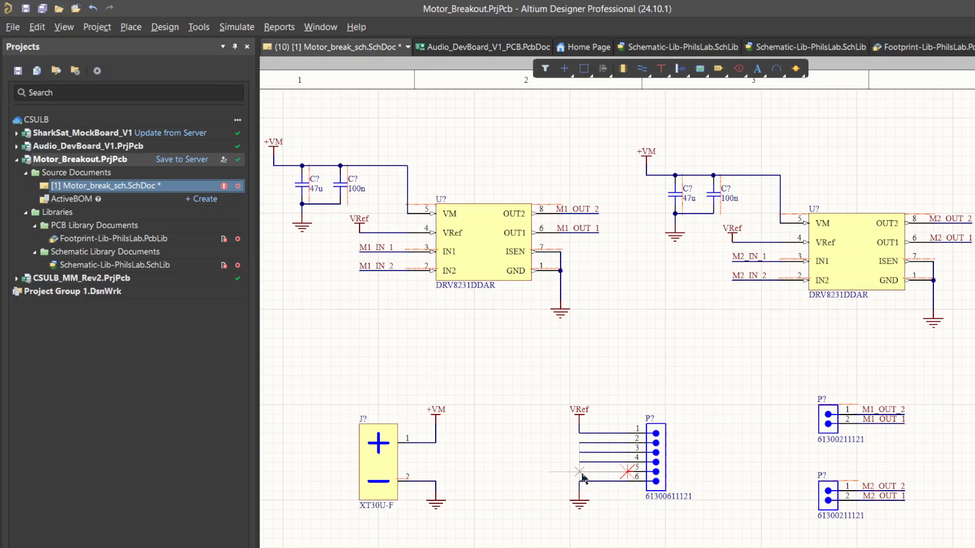
click(579, 471)
key(Escape)
- Copy the first driver's M1_IN_1 and M1_IN_2 net labels onto the six-pin header's pin 2 and pin 3 wires
click(366, 247)
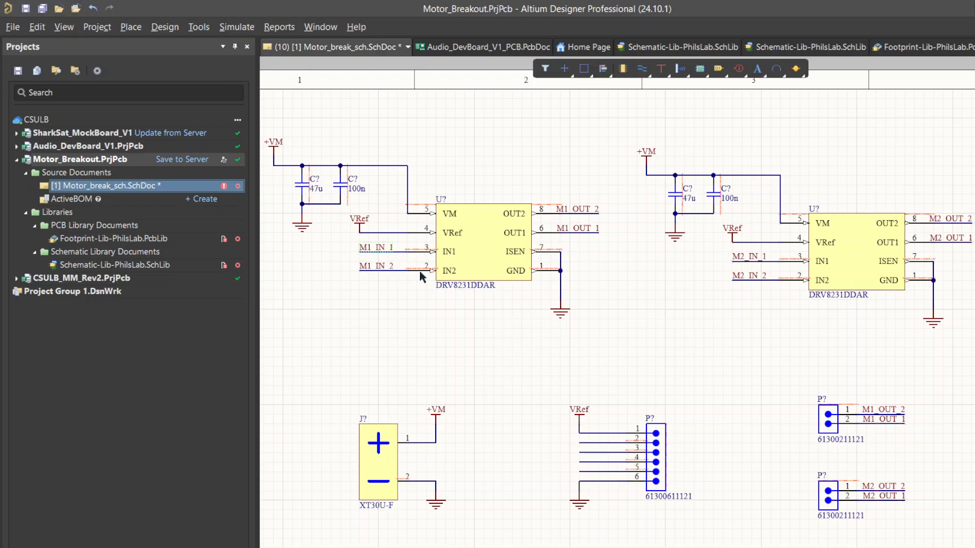
key(ctrl+c)
key(ctrl+v)
click(576, 445)
click(376, 266)
key(ctrl+c)
key(ctrl+v)
click(579, 452)
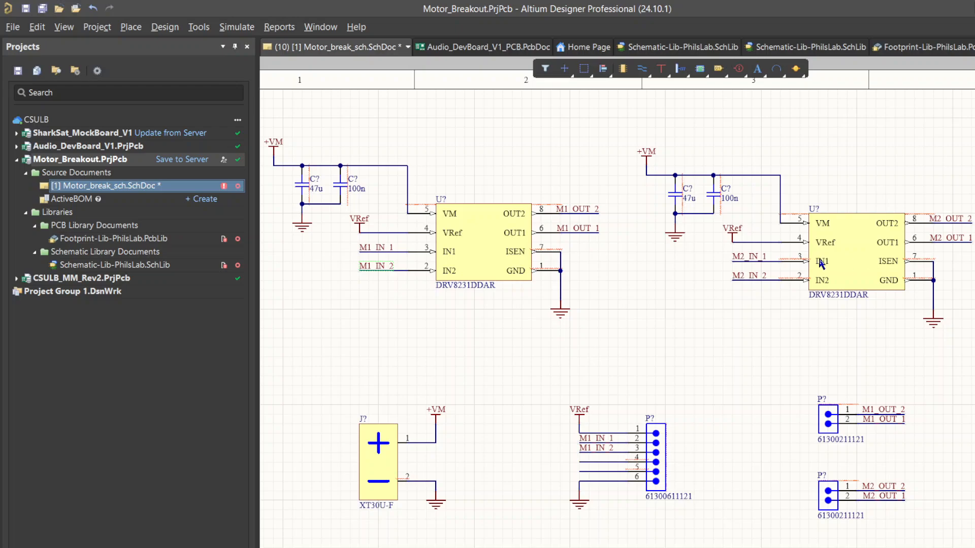
- Copy the second driver's M2_IN_1 and M2_IN_2 net labels onto the header's pin 4 and pin 5 wires, and save the schematic
click(751, 257)
key(ctrl+c)
key(ctrl+v)
click(579, 462)
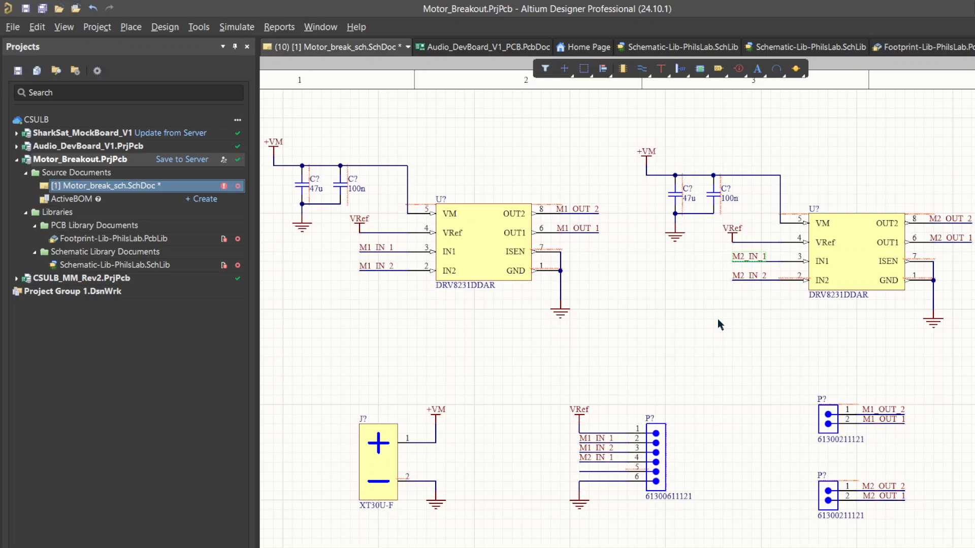
click(739, 276)
key(ctrl+c)
key(ctrl+v)
click(579, 472)
click(602, 348)
key(ctrl+s)
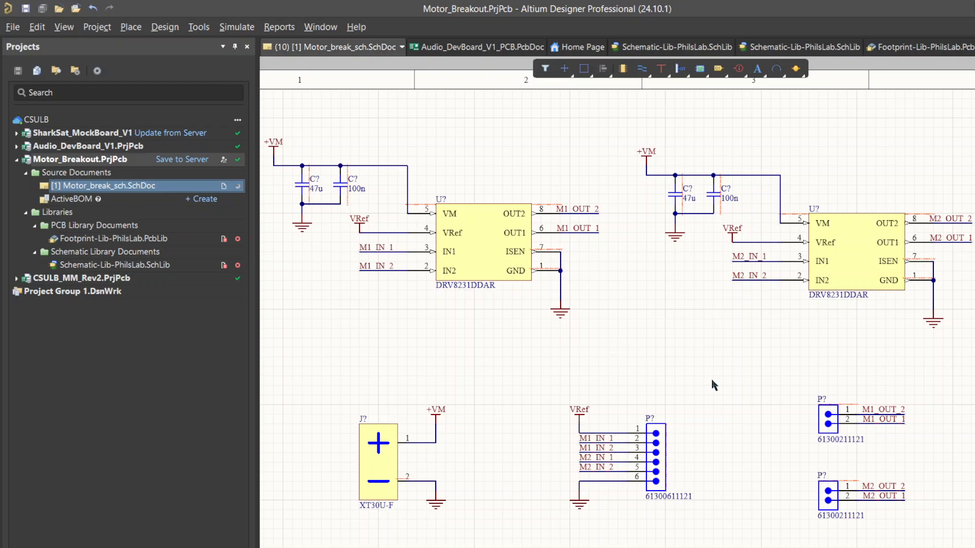
- Look over the driver circuits, power connector and header wiring on the motor breakout sheet
ctrl+scroll(711, 379, down, 2)
right_drag(711, 380, 682, 252)
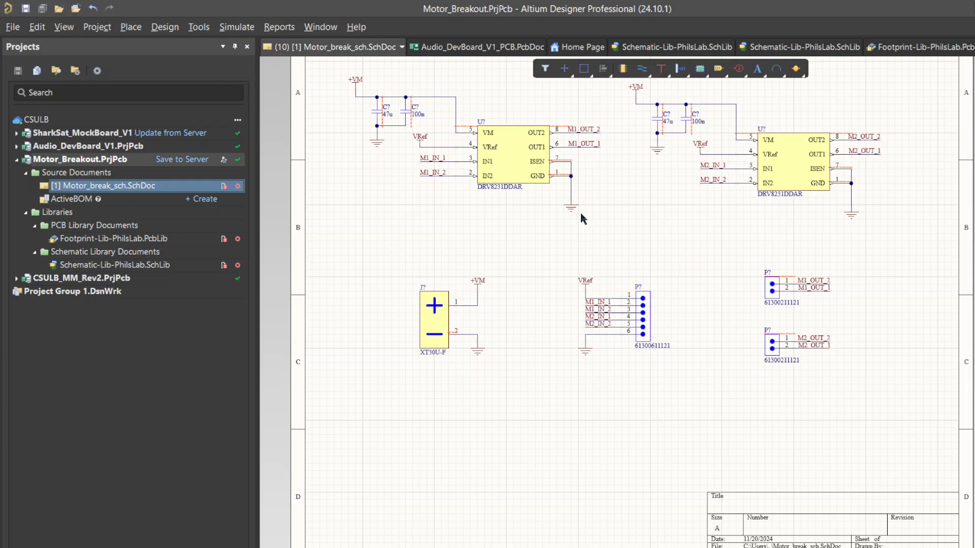
scroll(688, 370, up, 2)
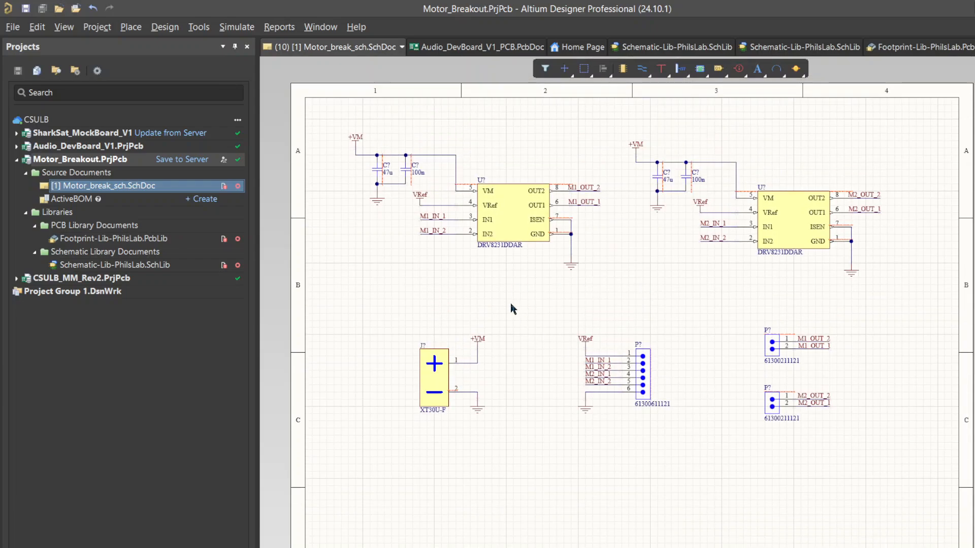
right_drag(510, 303, 565, 287)
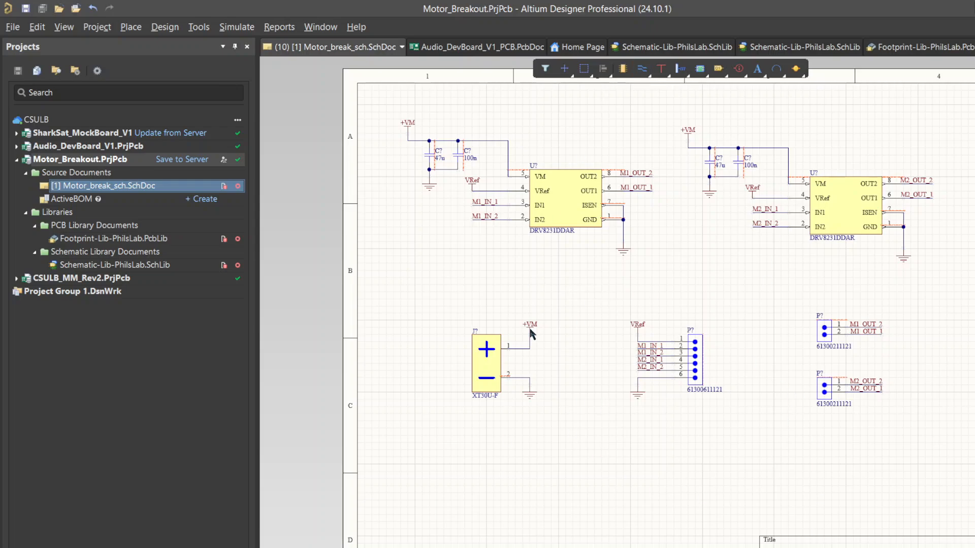
scroll(717, 329, up, 3)
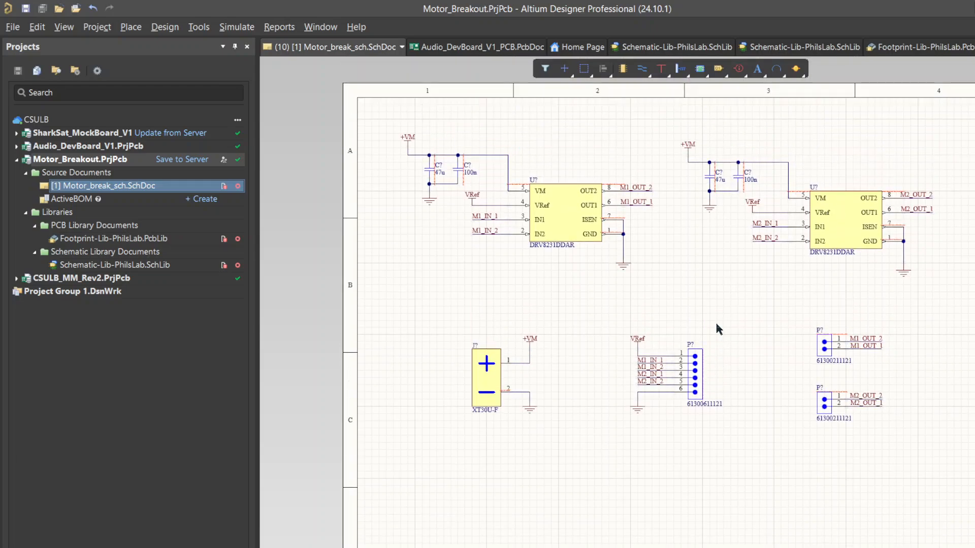
ctrl+scroll(716, 324, up, 4)
ctrl+scroll(716, 324, down, 4)
- Open 2_Power.SchDoc from the Audio_DevBoard_V1 project and examine its section frames, notes and title block
click(16, 146)
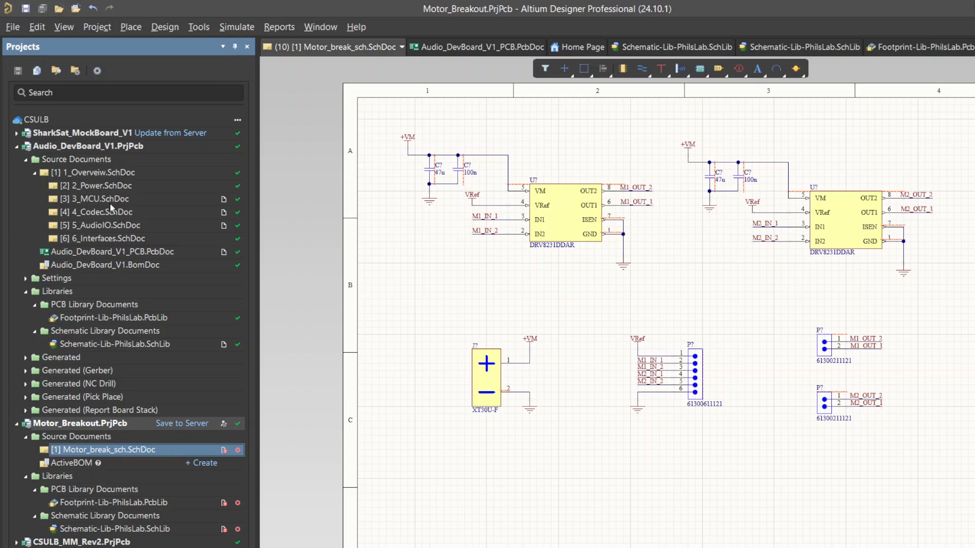
double_click(111, 193)
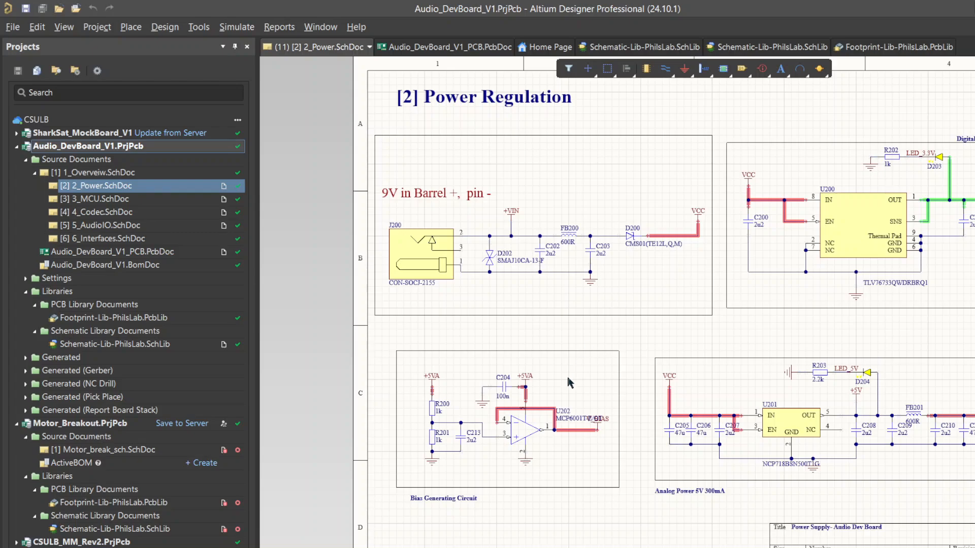
scroll(645, 473, down, 1)
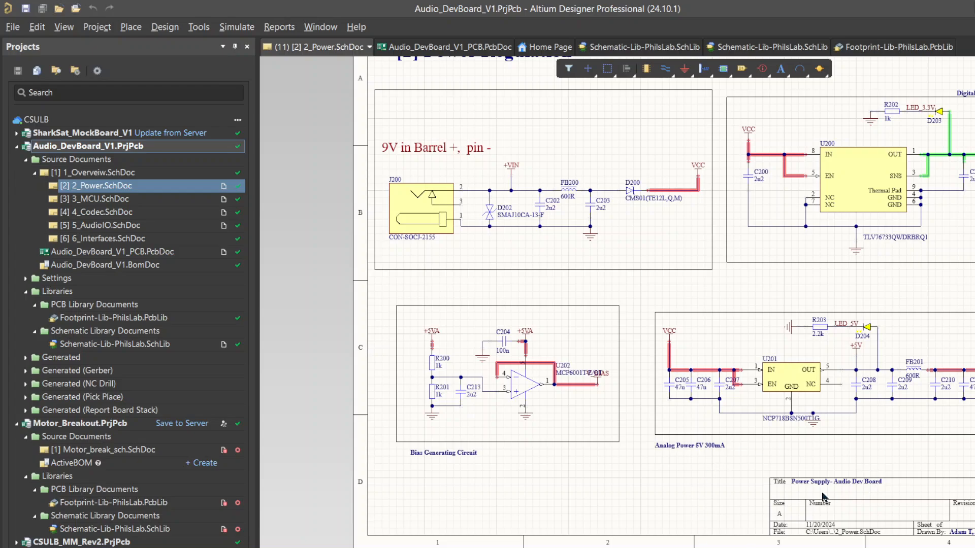
scroll(429, 301, up, 3)
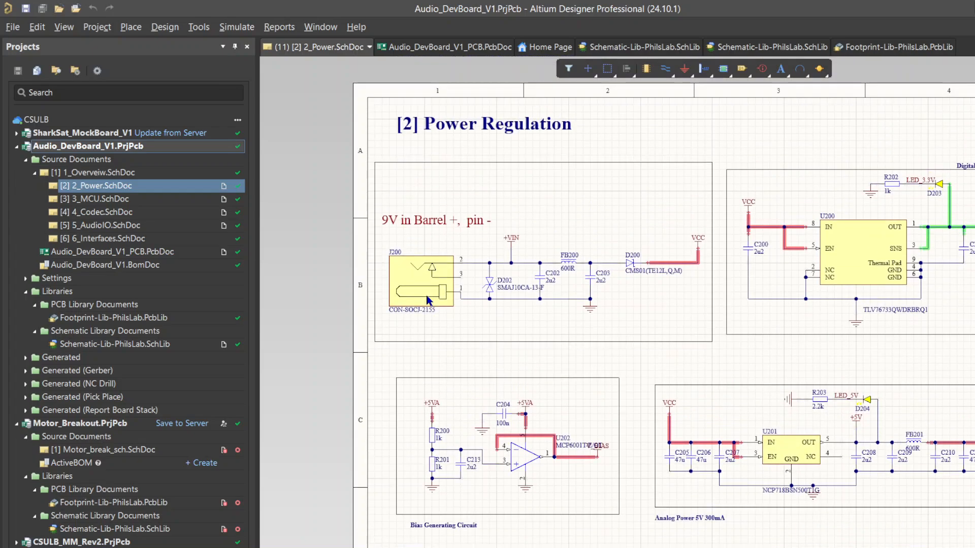
- Collapse the Audio_DevBoard_V1 project tree and return to Motor_break_sch.SchDoc
click(34, 172)
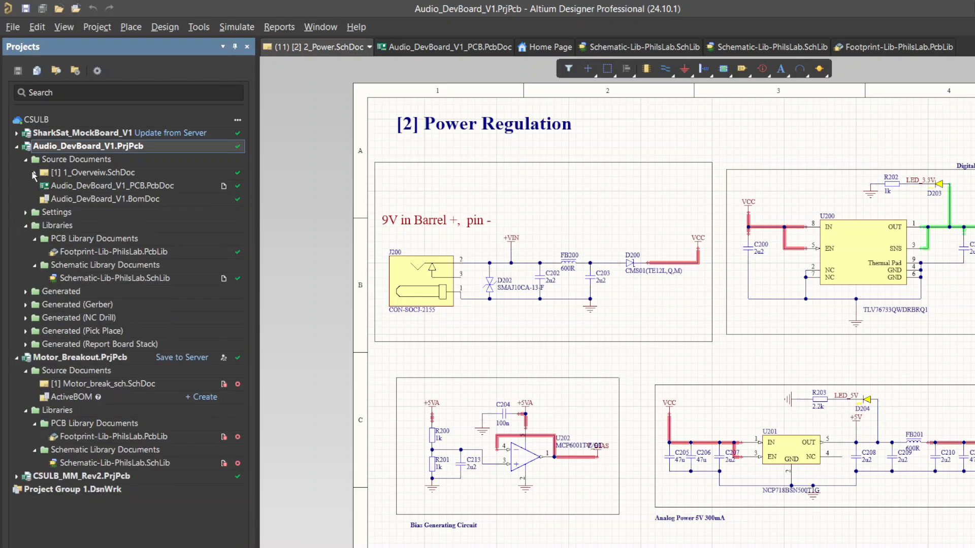
click(25, 159)
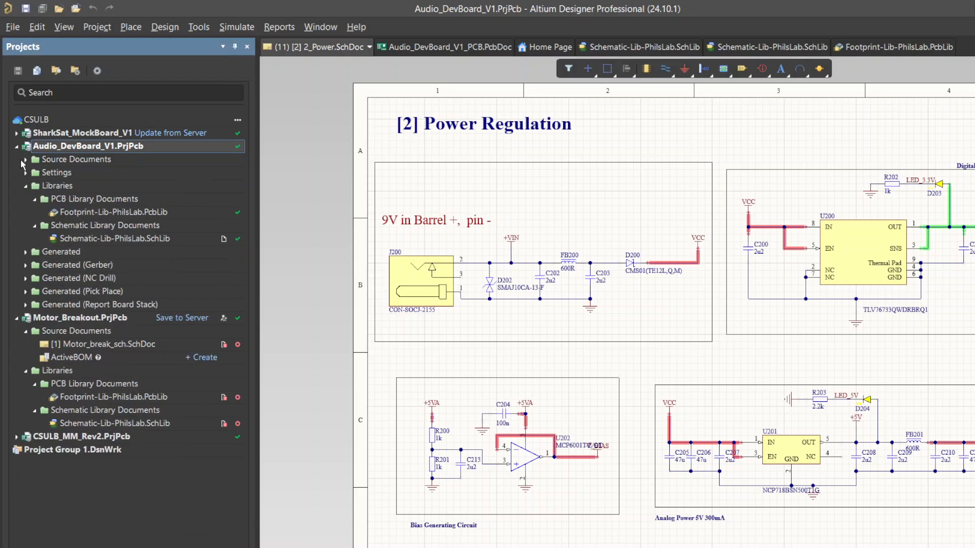
click(16, 146)
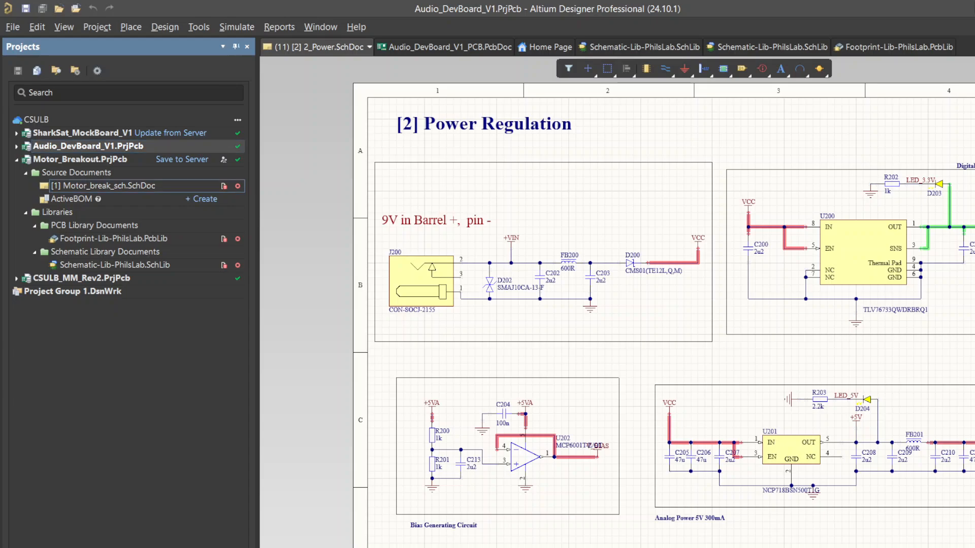
double_click(77, 188)
- Move the wired six-pin header and the XT30U-F power connector circuit closer to the two-pin motor output headers
ctrl+scroll(551, 449, down, 5)
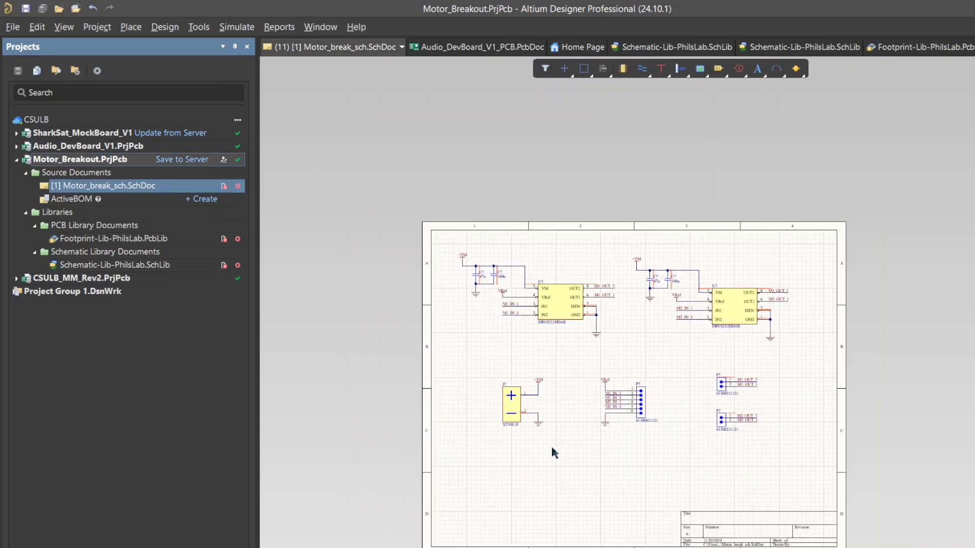
ctrl+scroll(550, 449, up, 6)
drag(814, 469, 660, 250)
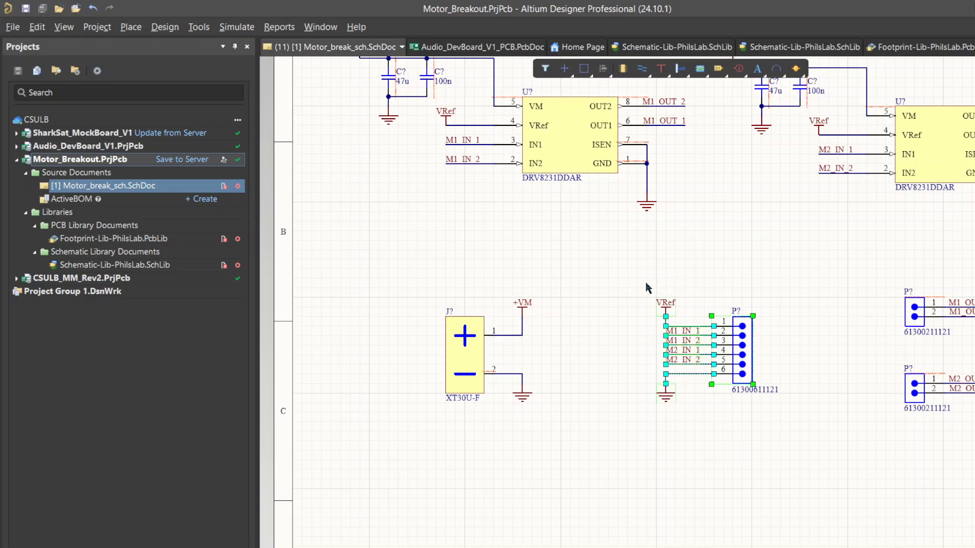
drag(725, 358, 821, 358)
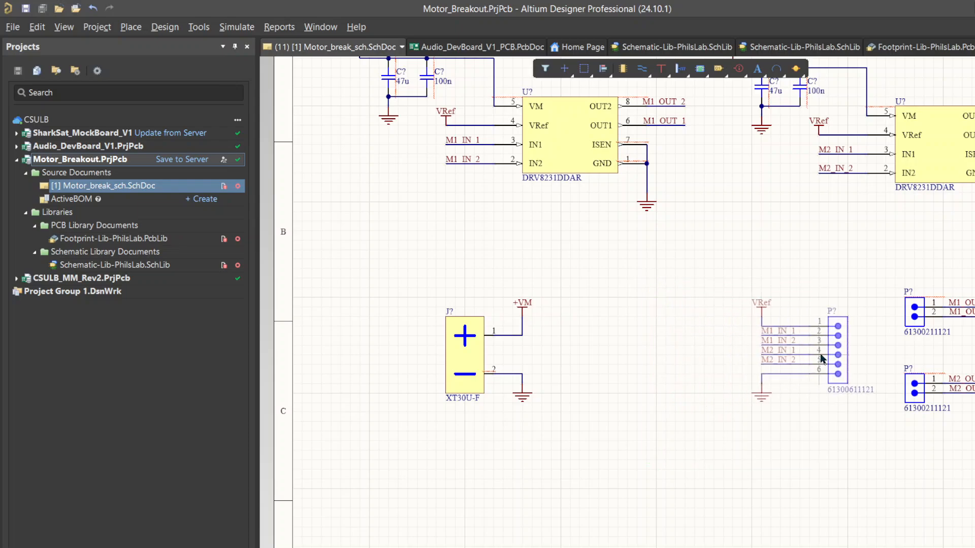
click(558, 420)
drag(565, 409, 401, 293)
drag(493, 378, 618, 377)
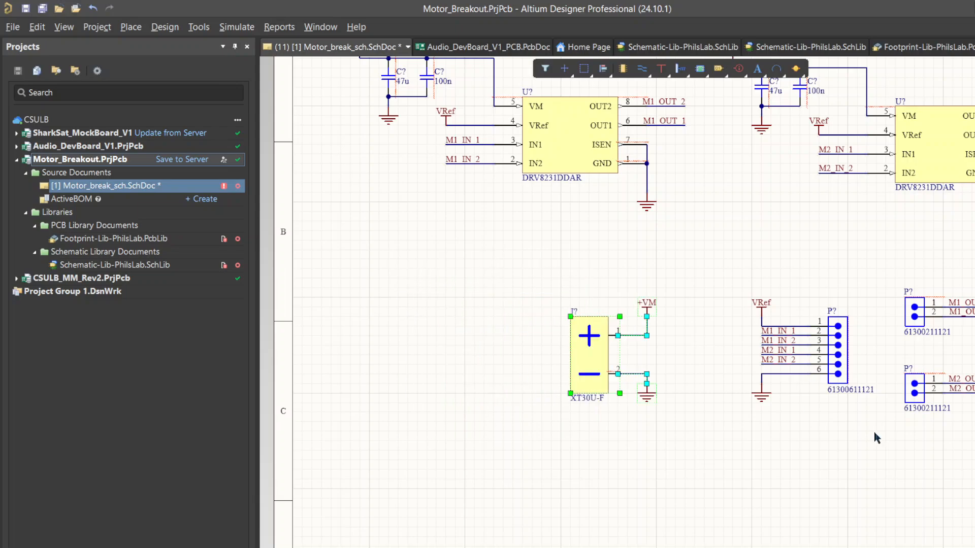
click(875, 434)
- Shift the six-pin and two-pin header circuits down and place the XT30U-F power connector circuit above them
right_drag(872, 433, 592, 310)
drag(792, 345, 447, 148)
drag(536, 255, 535, 350)
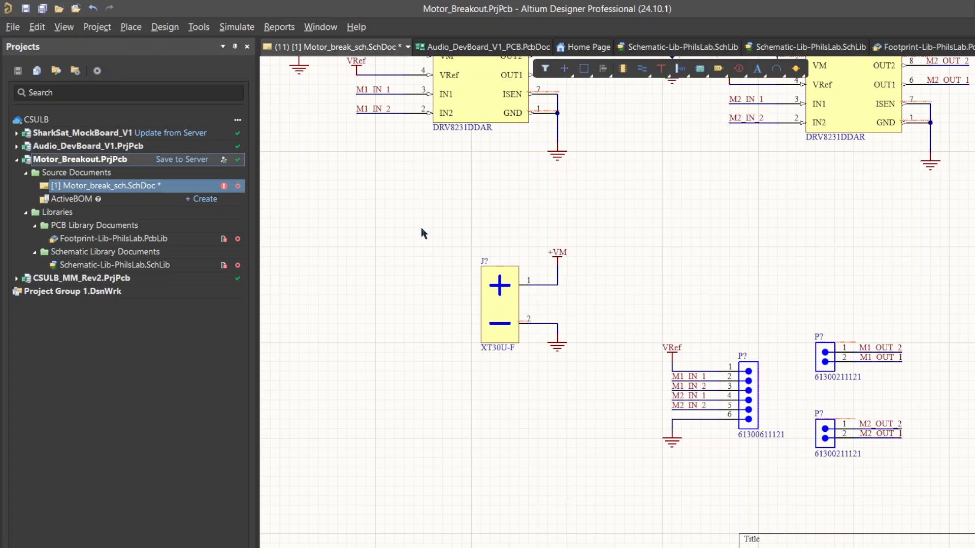
drag(421, 227, 603, 370)
drag(499, 306, 757, 277)
- Move the whole block of power connector and header circuits to the lower left corner of the schematic sheet
ctrl+scroll(952, 296, down, 2)
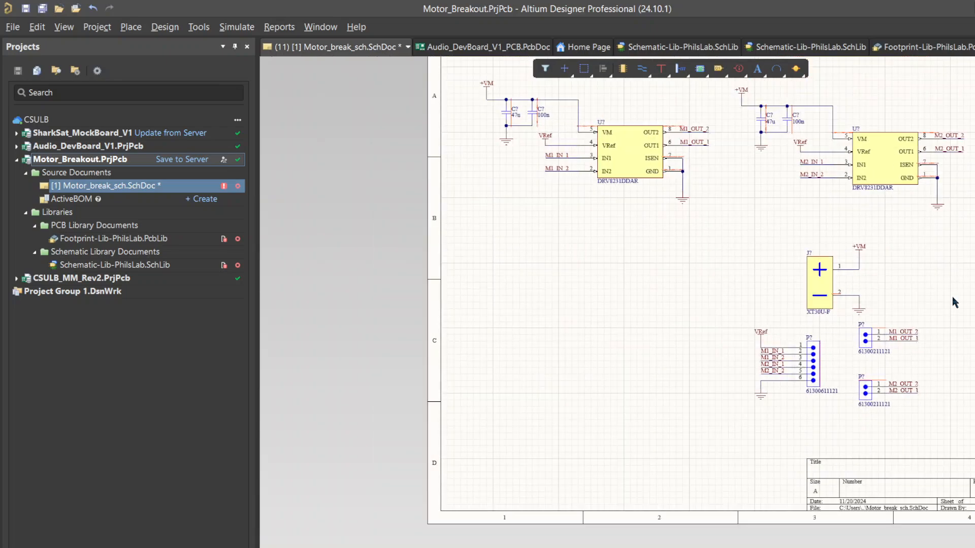
drag(966, 437, 741, 222)
drag(830, 294, 516, 337)
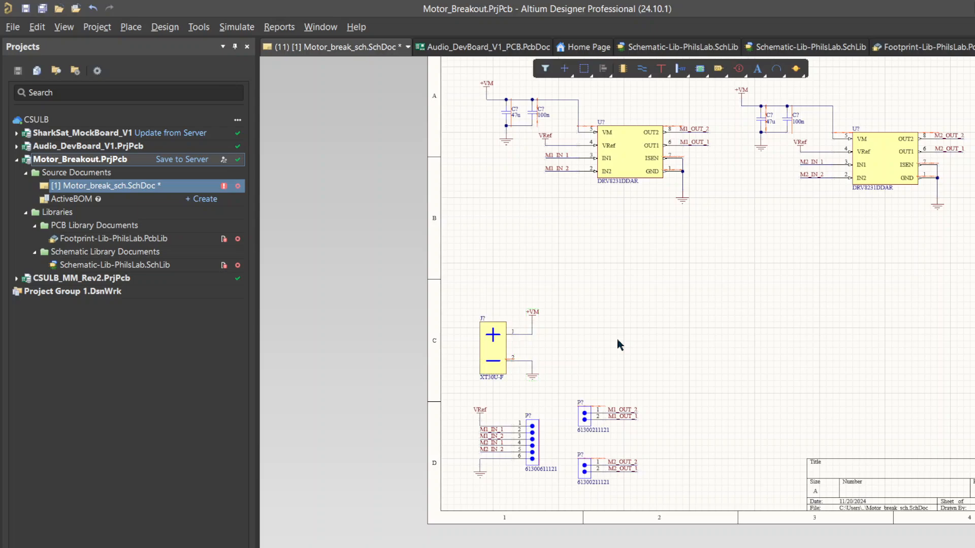
- Place a text note beside the power connector reading "VM is motor voltage which is connected to a 2S lipo battery"
ctrl+scroll(559, 298, up, 2)
ctrl+scroll(559, 297, down, 2)
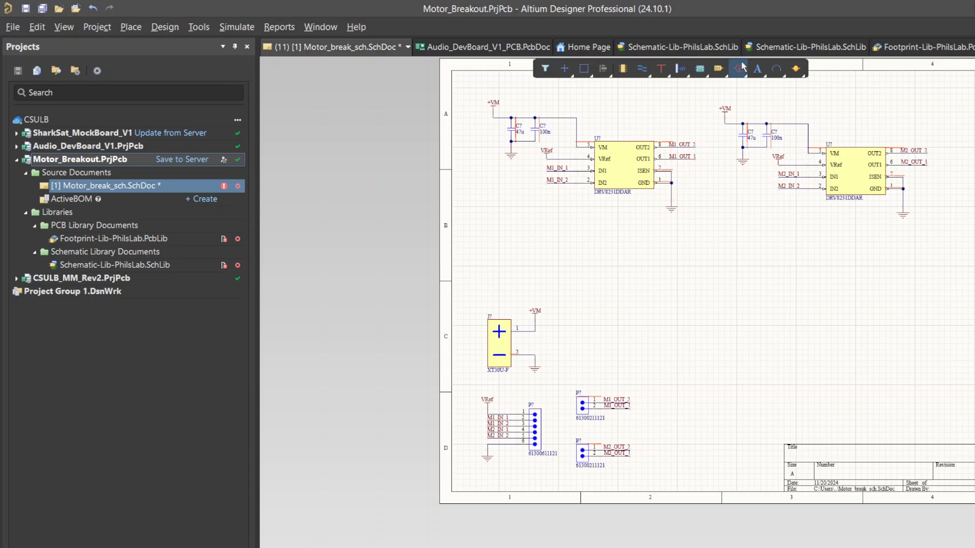
click(757, 68)
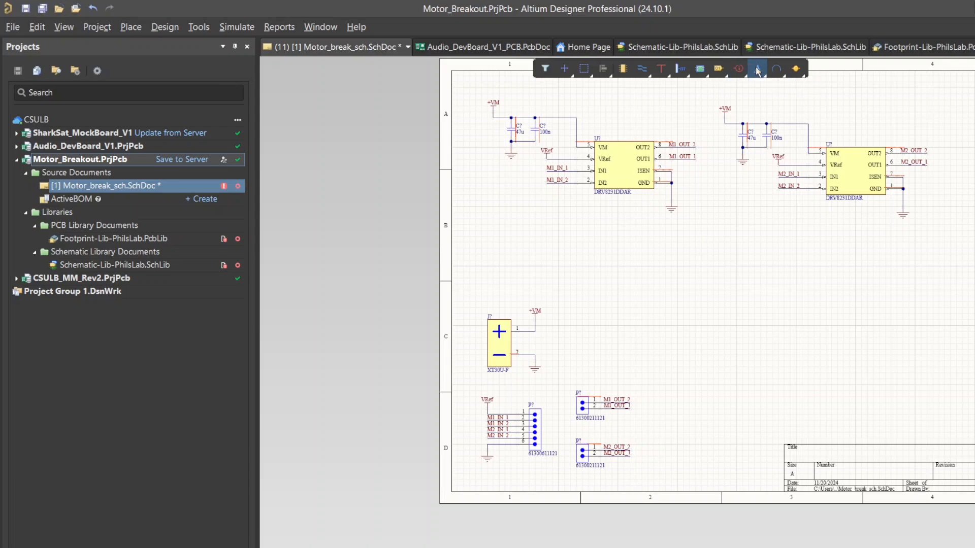
click(558, 330)
key(Escape)
double_click(565, 327)
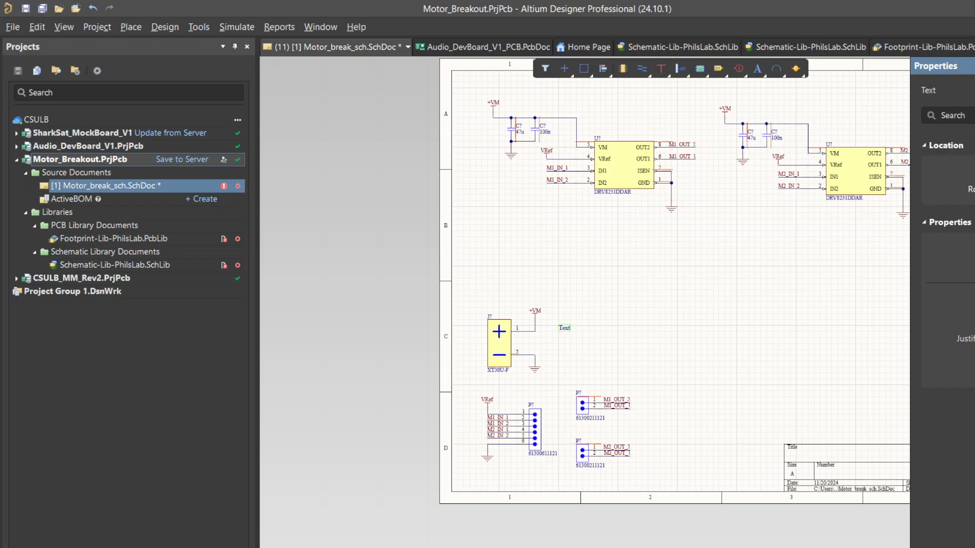
key(Return)
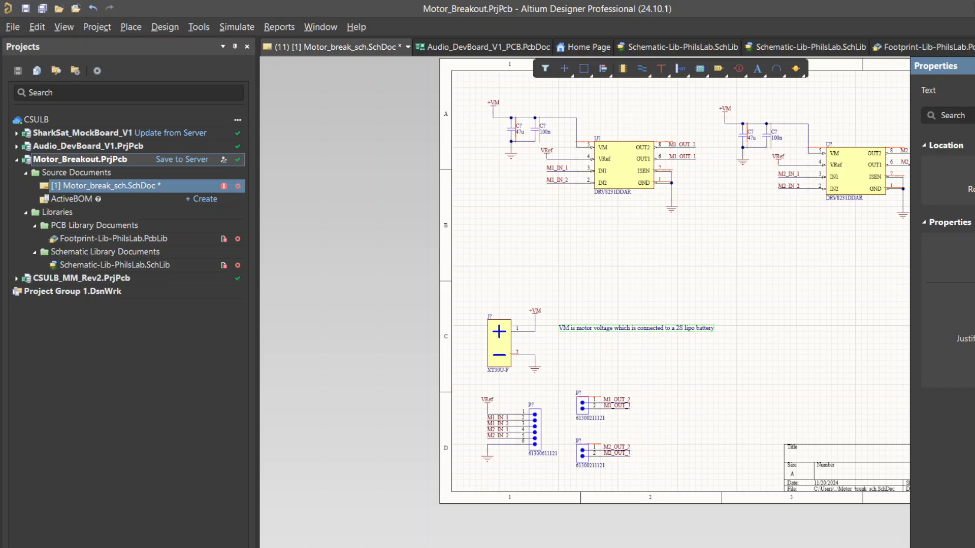
click(580, 355)
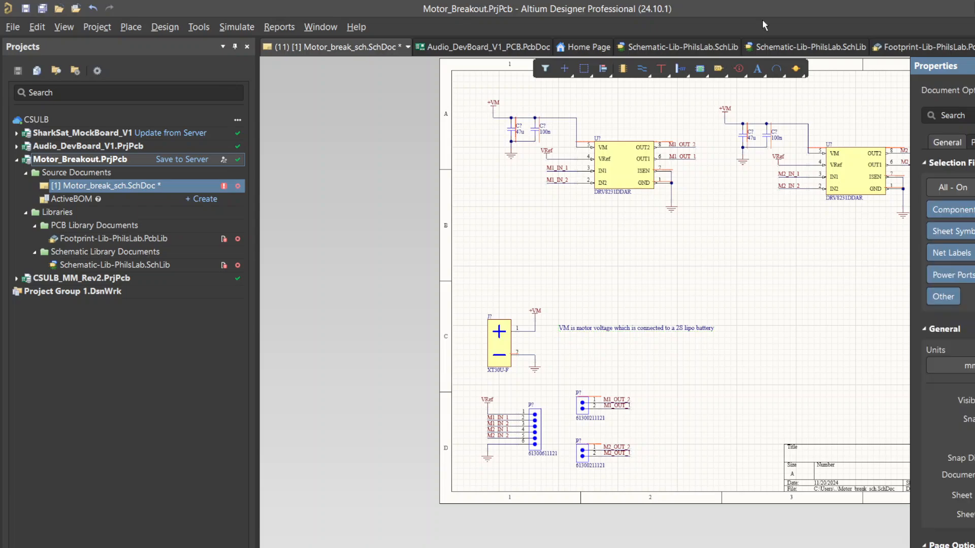
- Add a larger red text note "+VM 7.4V Nomial" just above the XT30U-F power connector
click(757, 68)
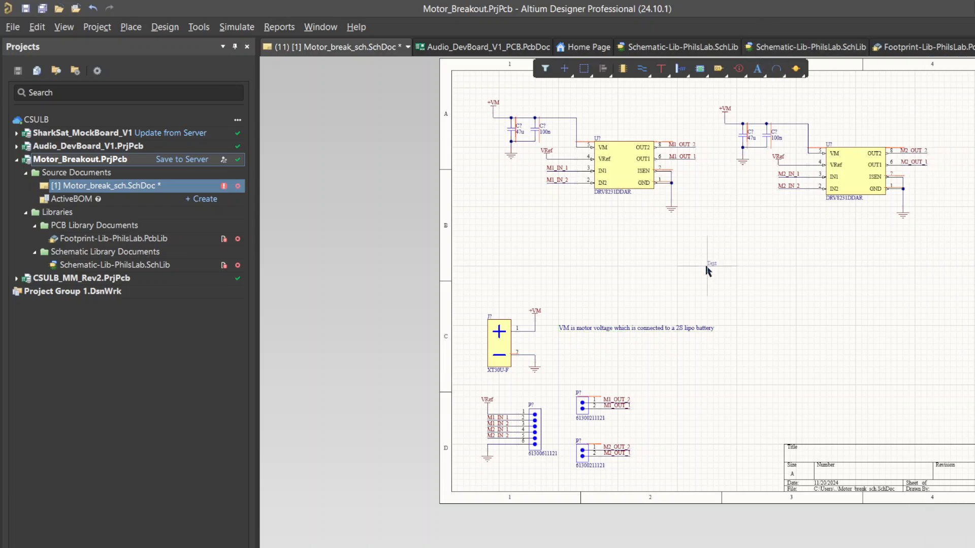
click(486, 293)
right_click(538, 264)
double_click(490, 293)
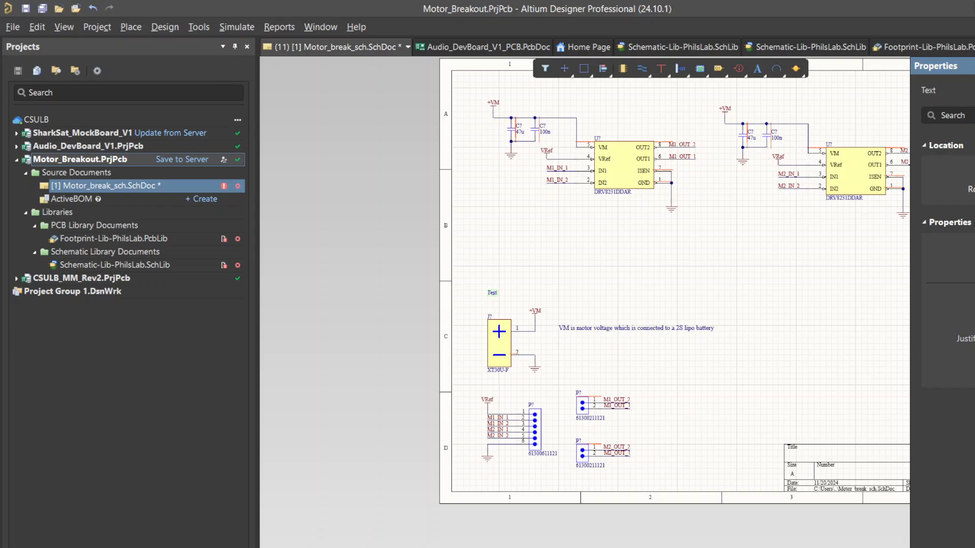
key(Return)
click(702, 296)
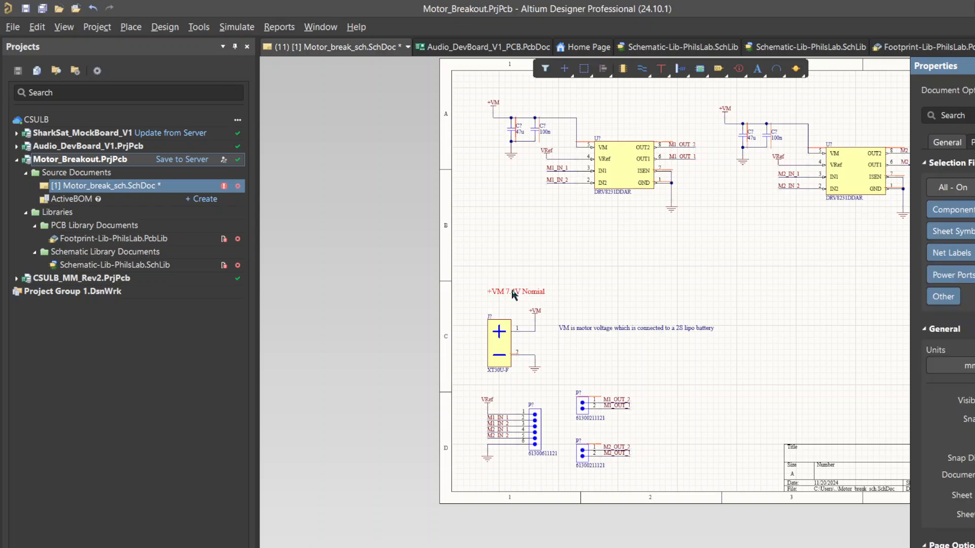
drag(513, 290, 512, 296)
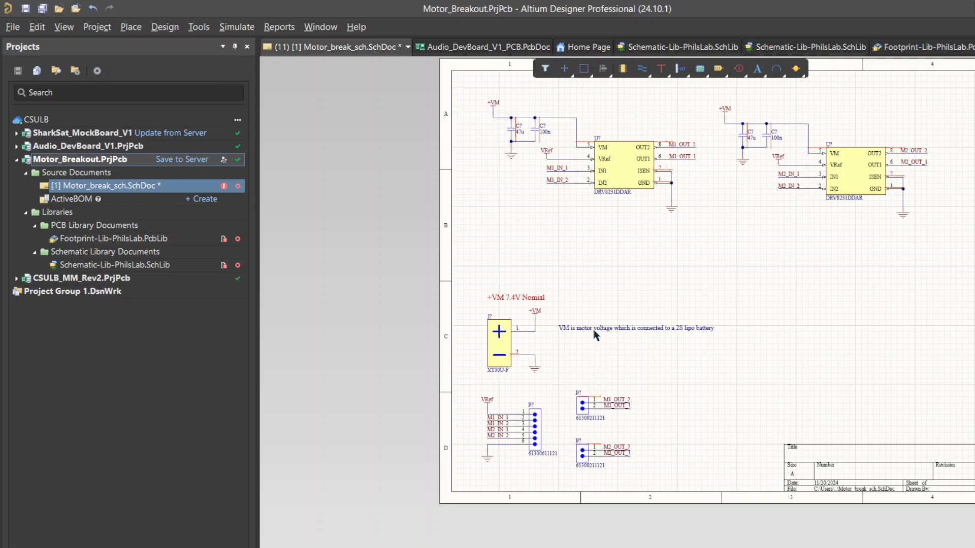
- Nudge the 2S lipo battery note slightly down and toward the XT30U-F power connector
drag(593, 330, 590, 336)
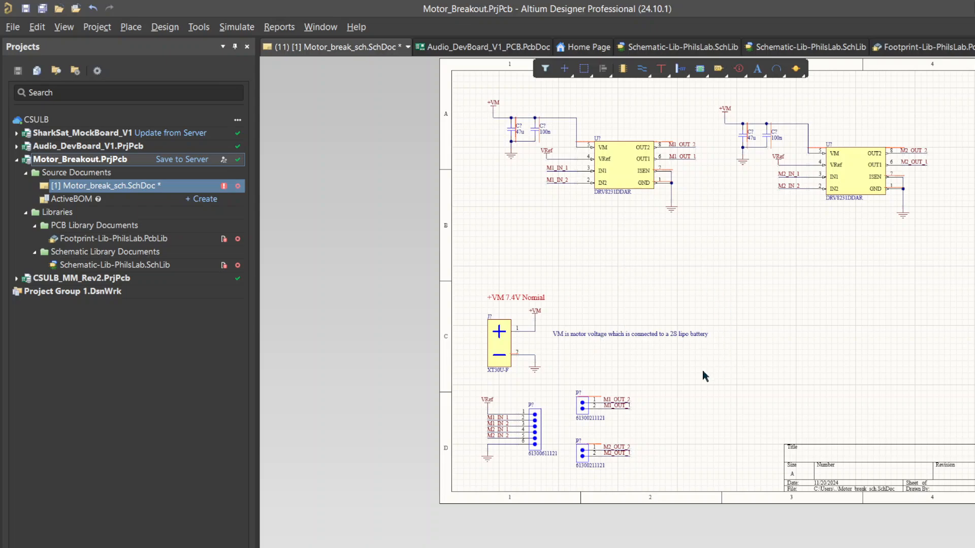
ctrl+scroll(563, 458, up, 2)
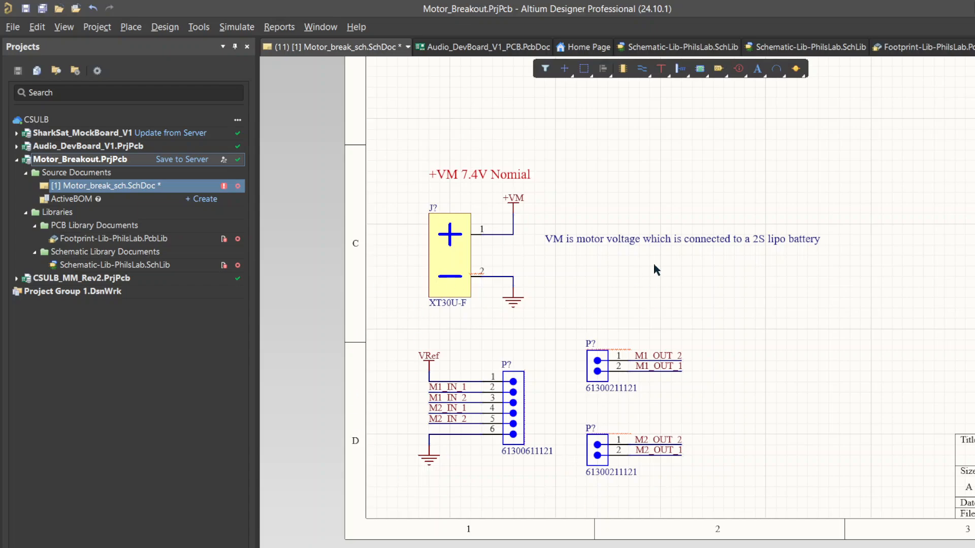
ctrl+scroll(652, 261, down, 2)
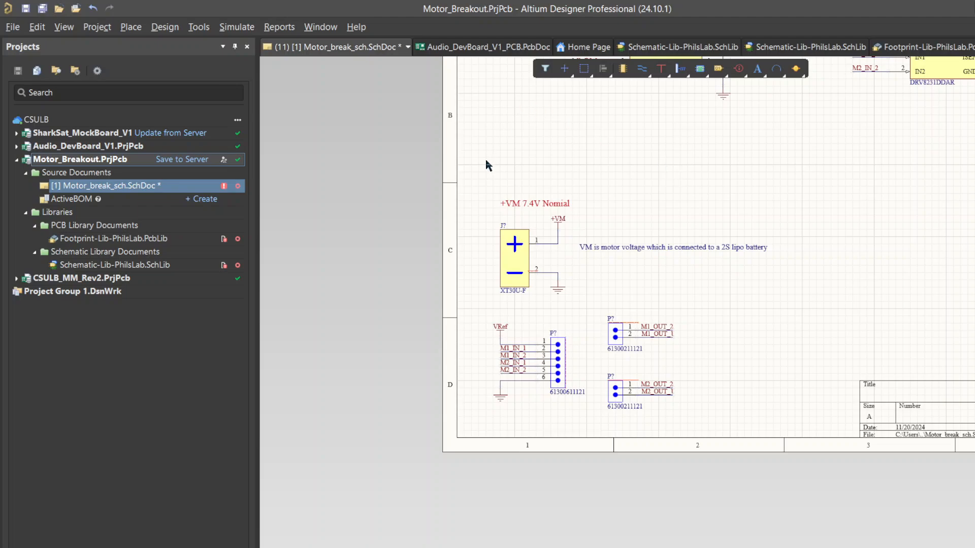
- Add a text note reading "P1-3 can be 2.54mm header pins or JST" just above the upper two-pin header
click(757, 68)
click(609, 300)
double_click(614, 298)
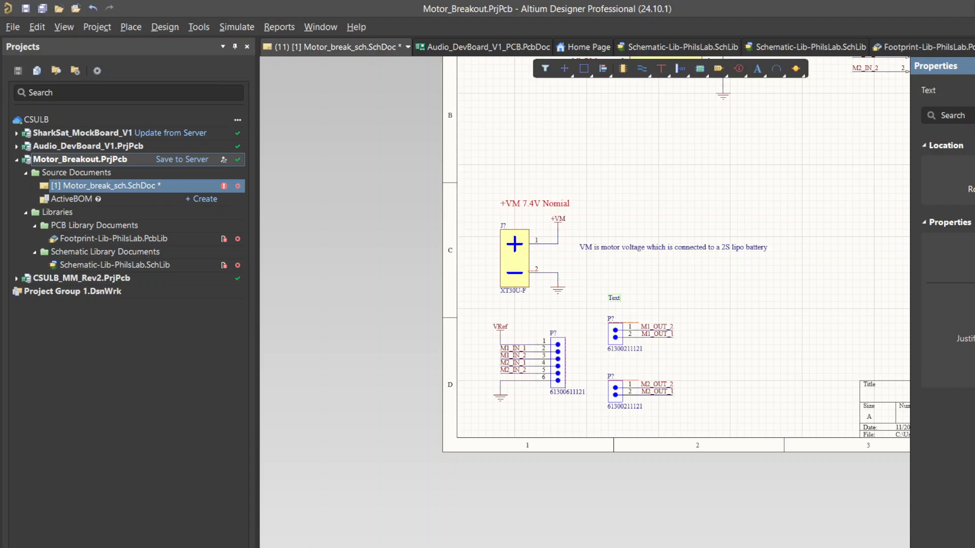
text(P1-3 can be 2.54mm header pins or JST)
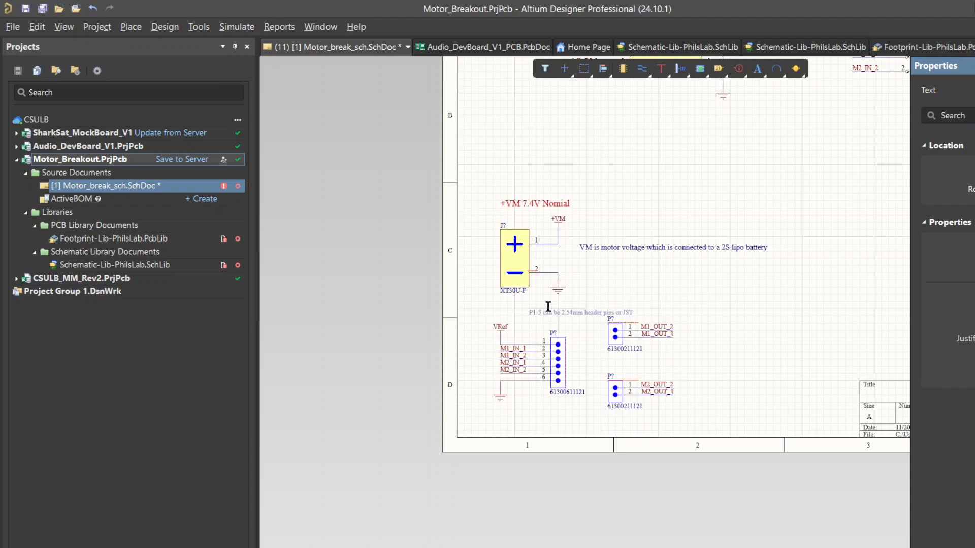
click(613, 299)
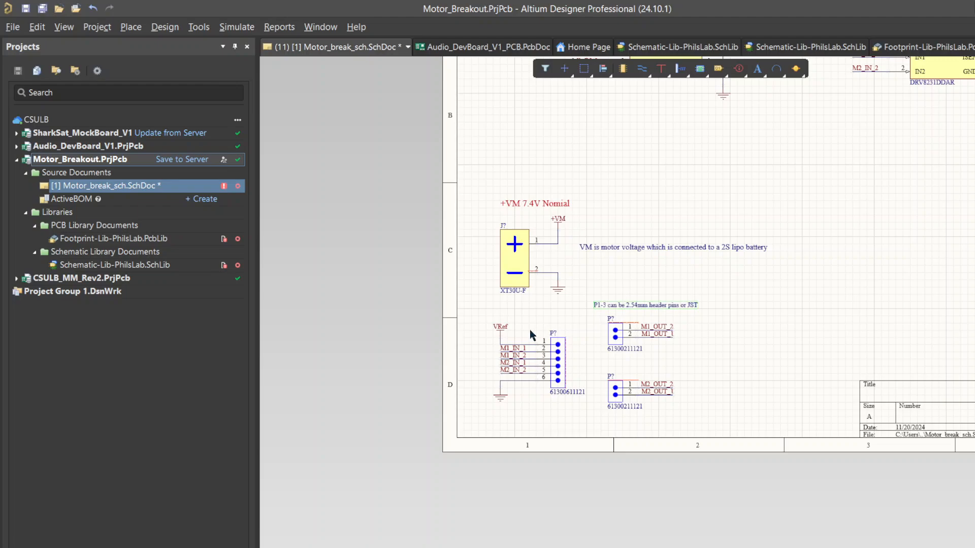
ctrl+scroll(602, 337, up, 3)
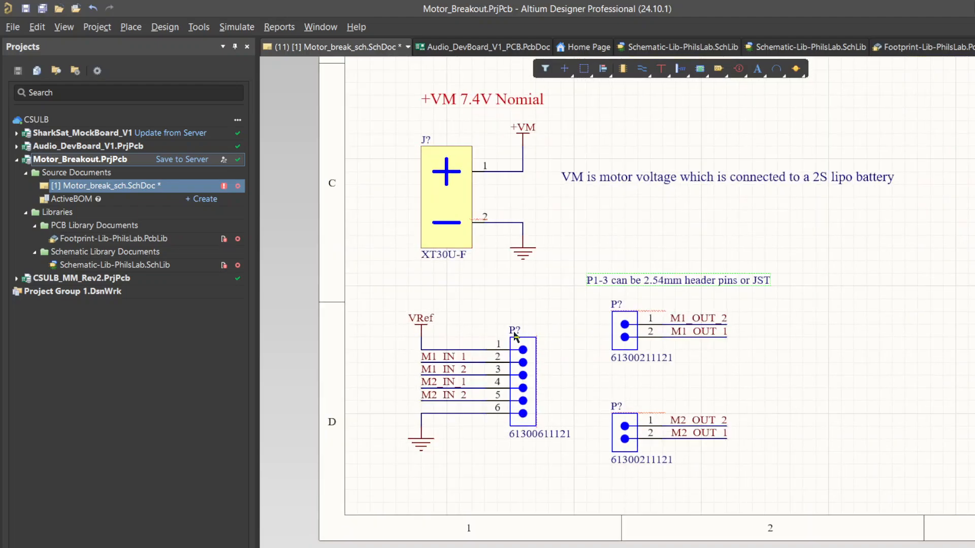
click(622, 310)
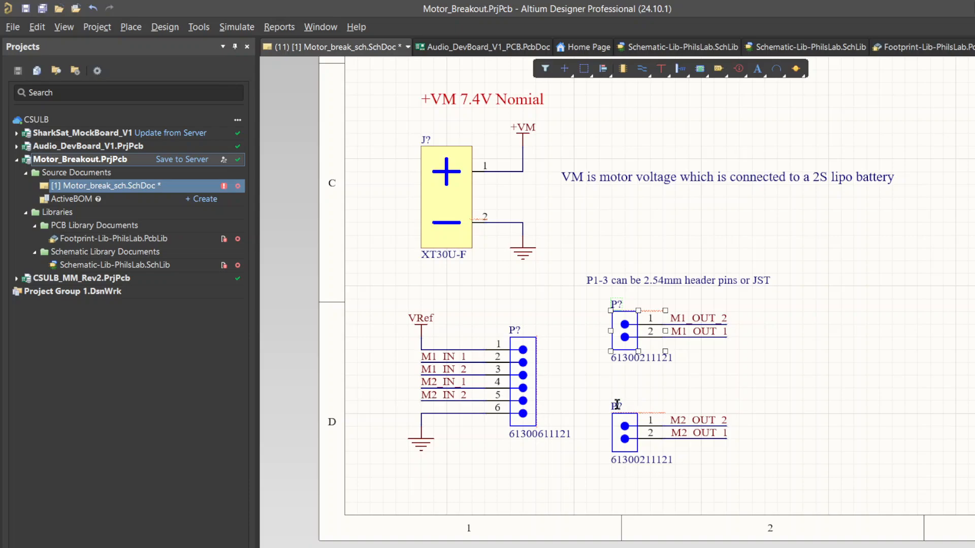
click(660, 396)
ctrl+scroll(535, 330, down, 2)
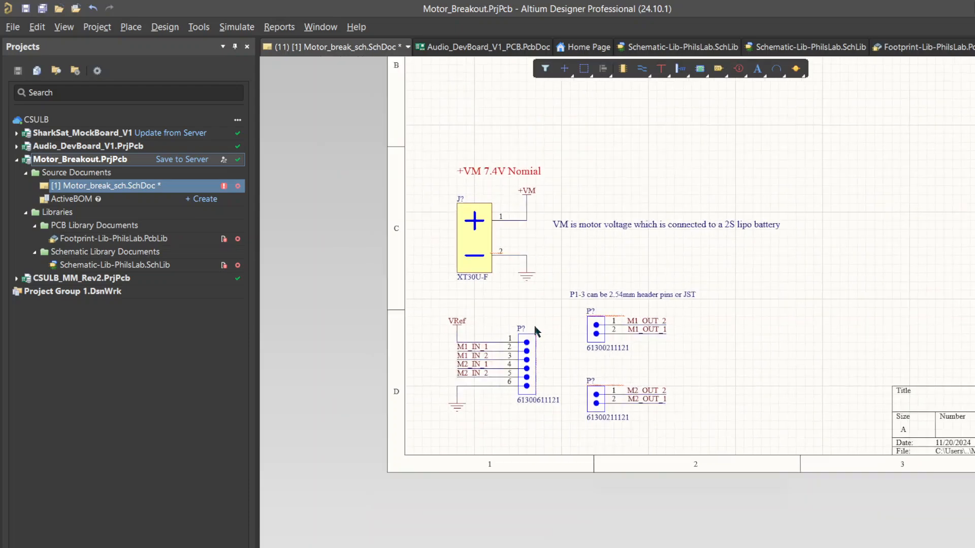
ctrl+scroll(535, 329, down, 1)
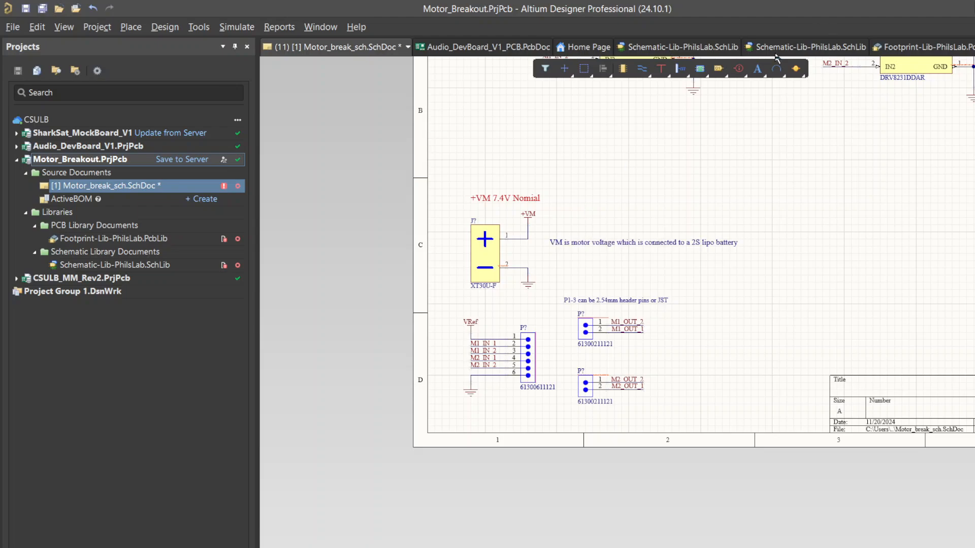
- Frame the power connector and header circuits with an unfilled rectangle, and shift the framed block slightly up and right
click(775, 71)
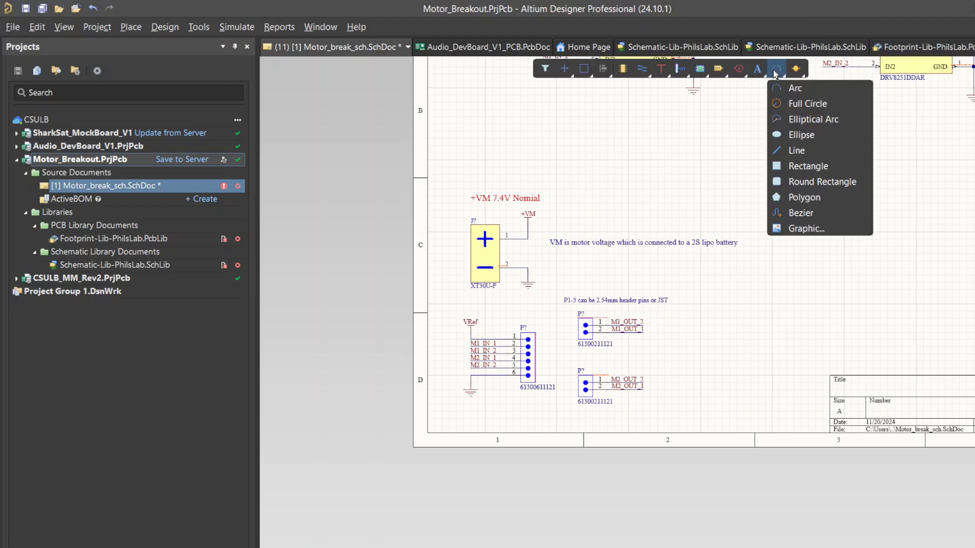
click(775, 71)
click(775, 71)
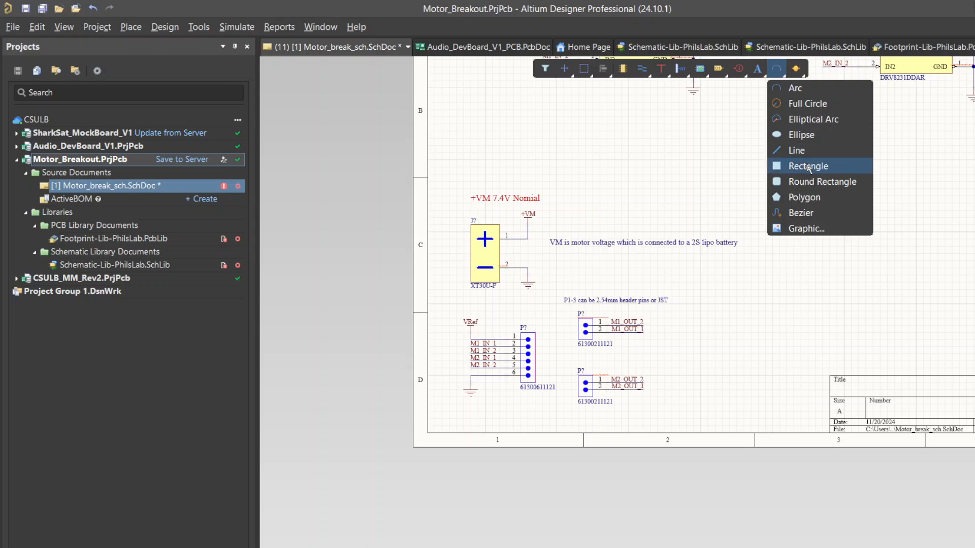
click(808, 167)
click(435, 181)
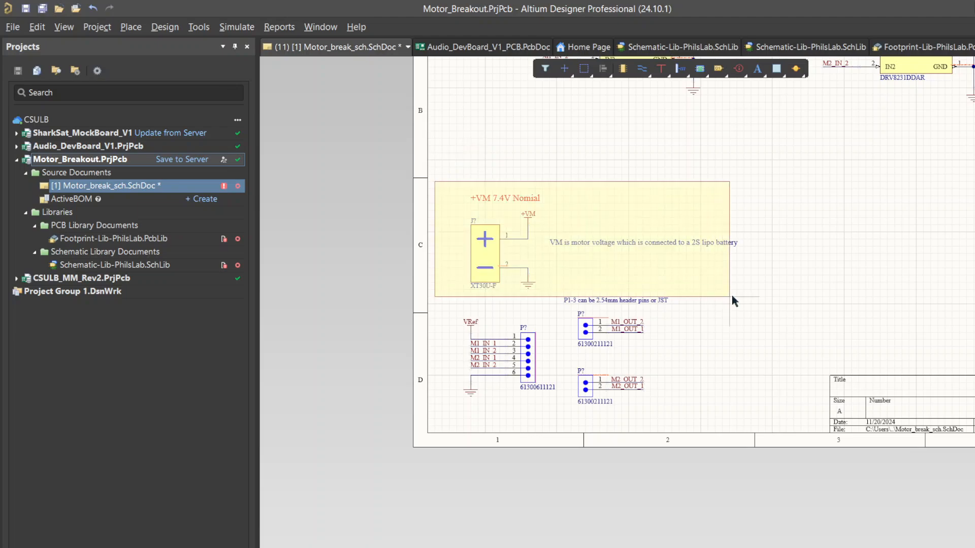
click(753, 417)
double_click(704, 323)
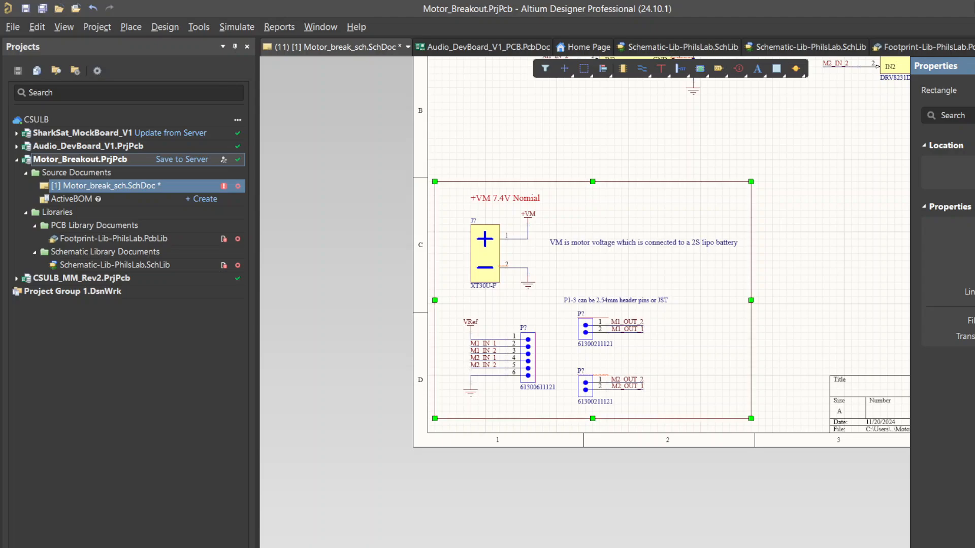
click(773, 234)
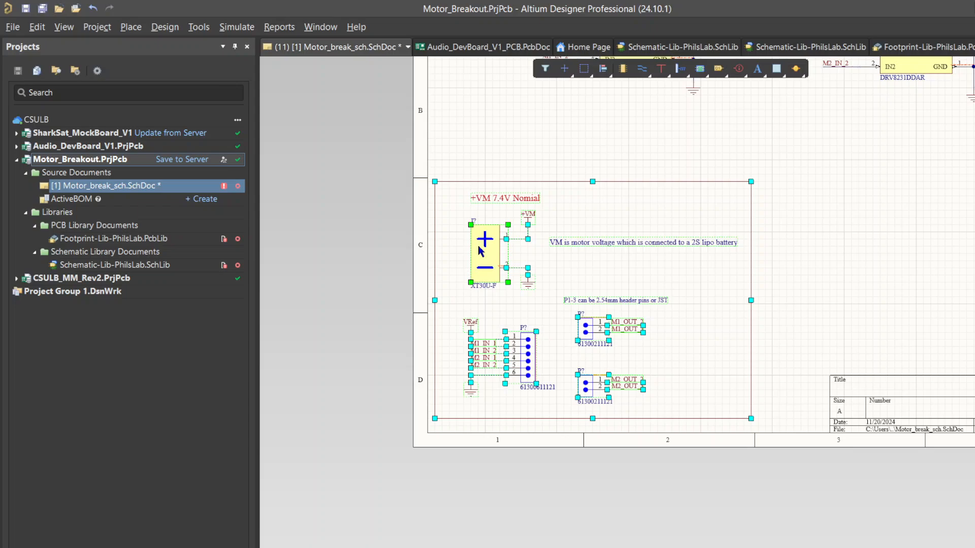
drag(479, 245, 514, 217)
click(666, 303)
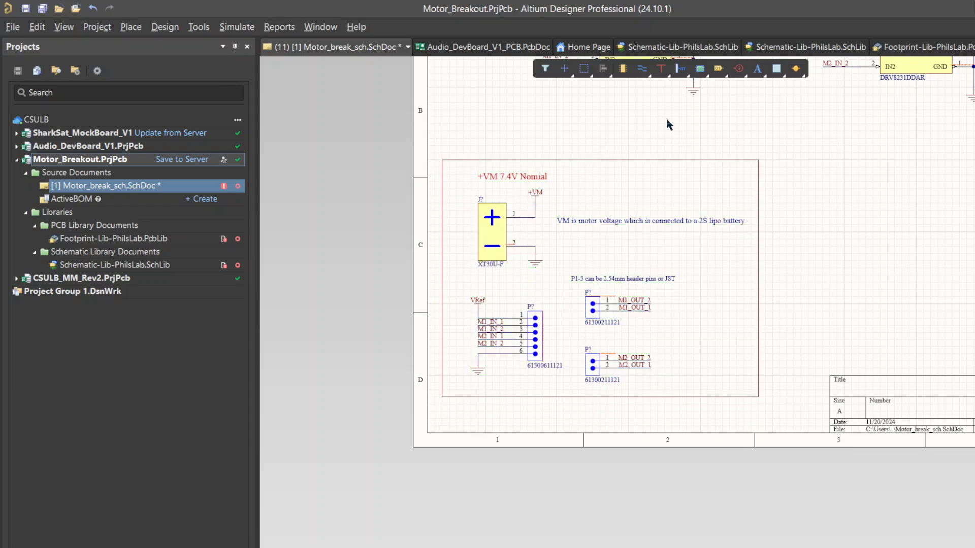
- Add a large text label "Connectors" just below the lower left corner of the connector frame
click(757, 68)
click(447, 407)
double_click(448, 407)
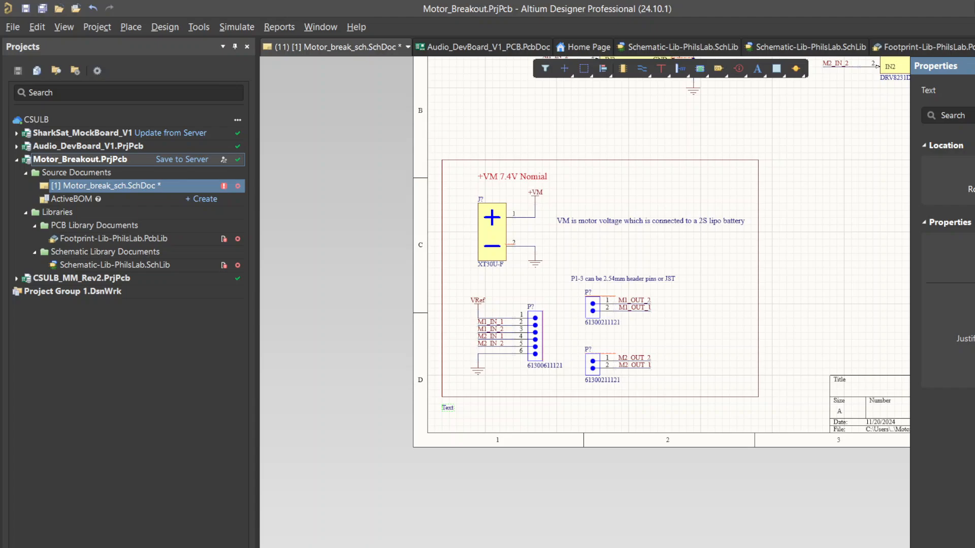
text(Connectors)
key(Return)
drag(452, 404, 454, 410)
click(546, 412)
ctrl+scroll(958, 266, down, 2)
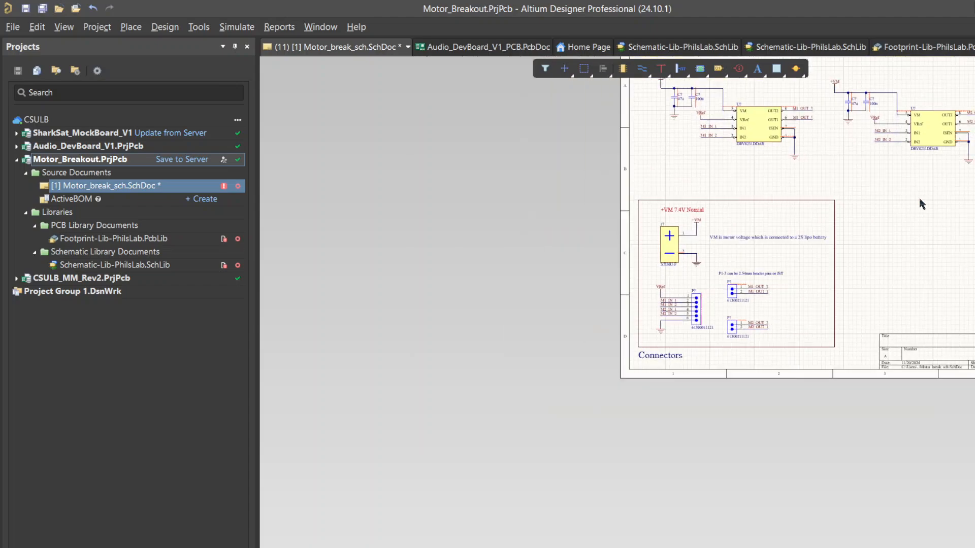
- Draw an unfilled rectangle around both DRV8231DDAR motor driver circuits, aligned with the left edge of the connector frame
right_drag(883, 216, 742, 370)
ctrl+scroll(741, 370, up, 2)
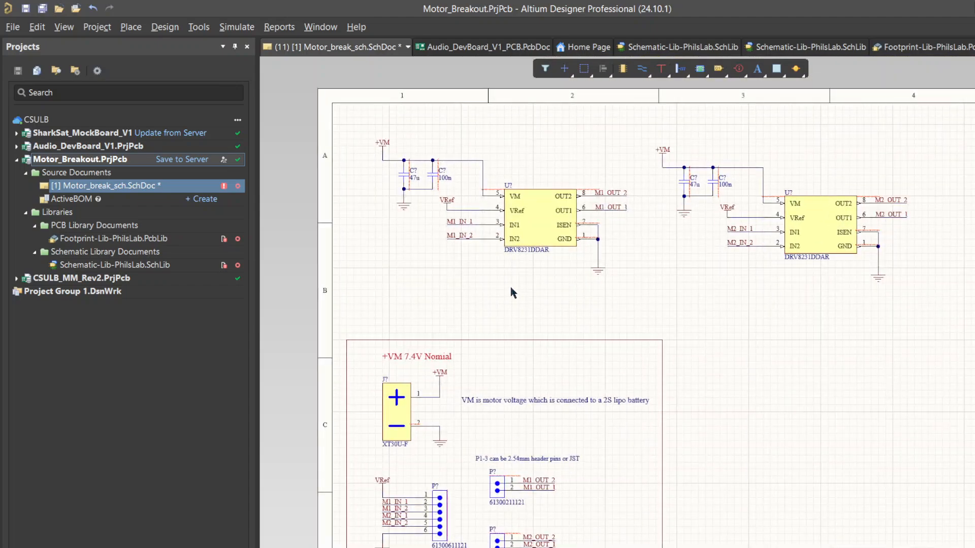
ctrl+scroll(511, 288, up, 1)
ctrl+scroll(674, 277, down, 1)
ctrl+scroll(674, 278, up, 3)
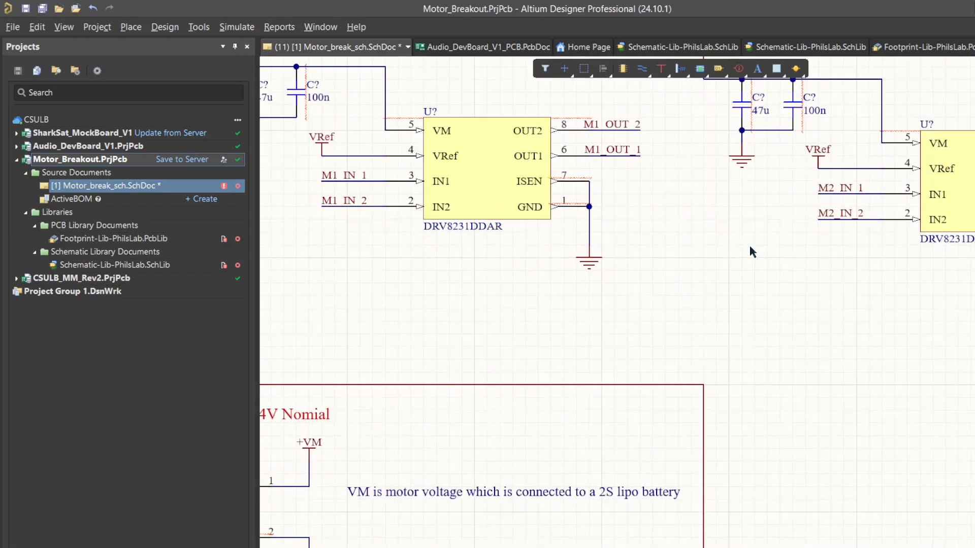
ctrl+scroll(750, 248, down, 4)
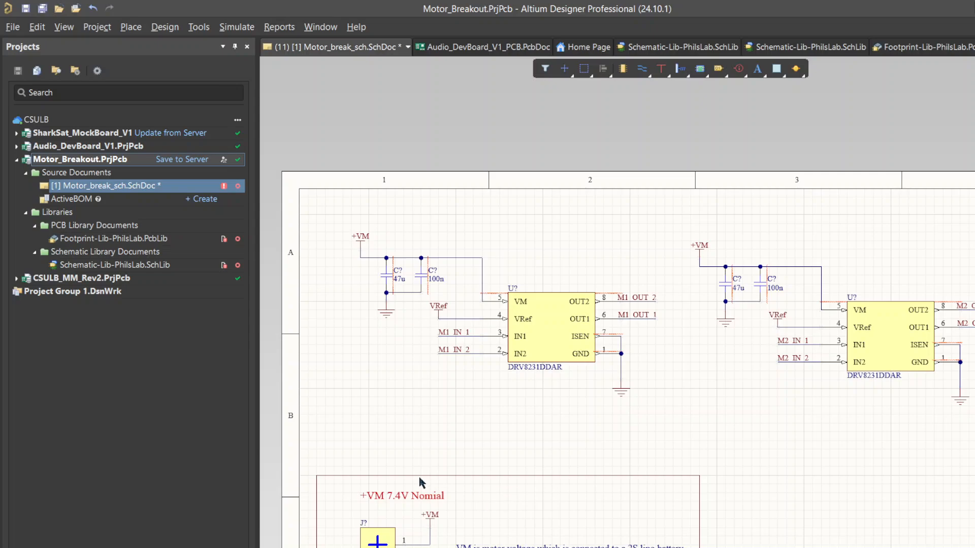
scroll(419, 482, down, 3)
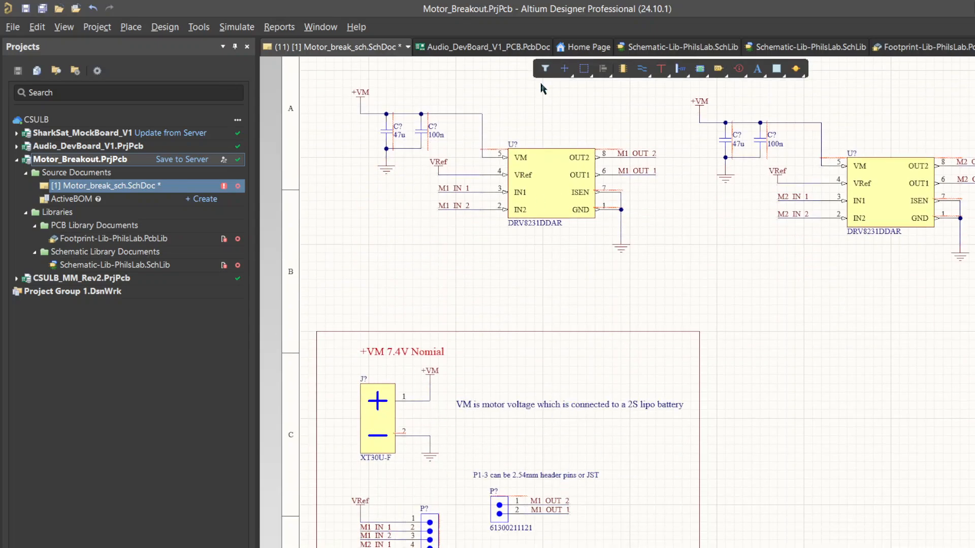
scroll(547, 194, up, 1)
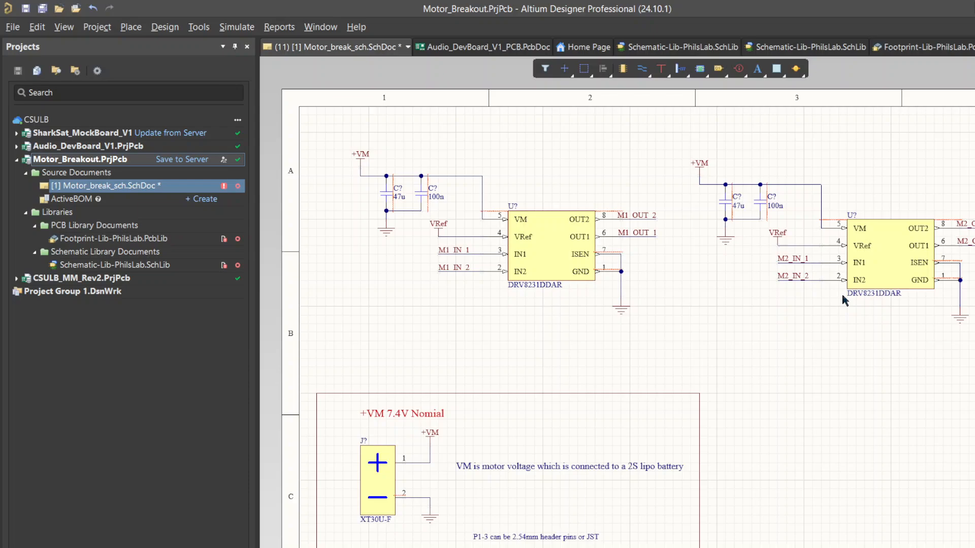
click(778, 70)
click(316, 132)
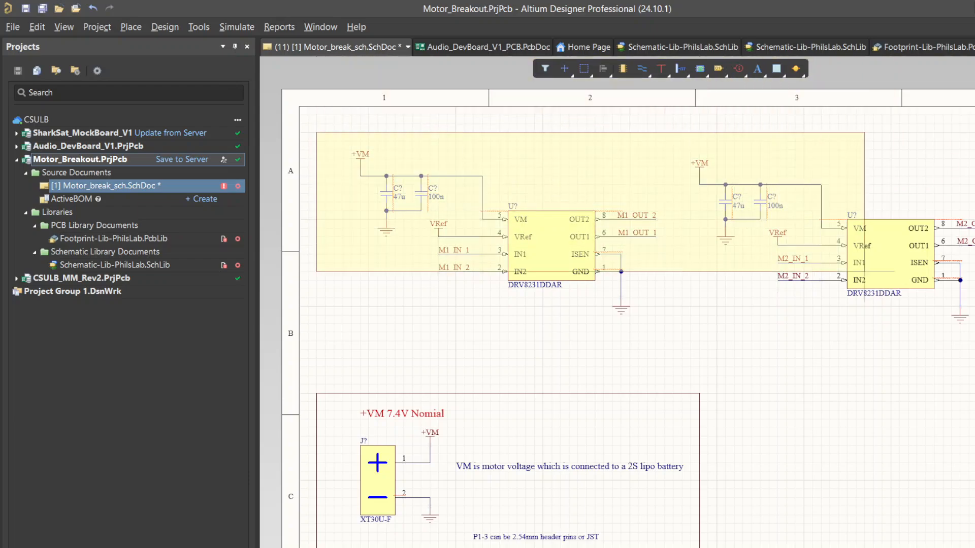
click(974, 341)
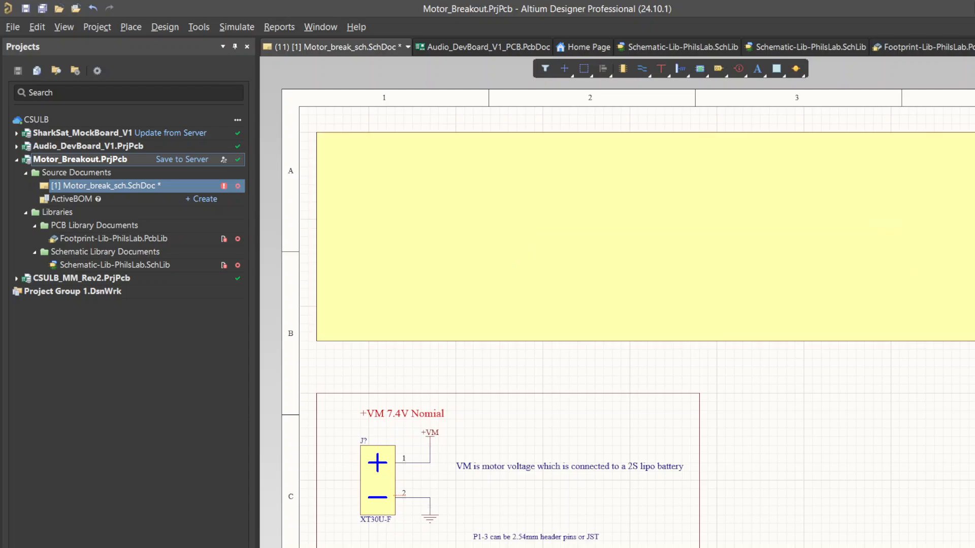
double_click(962, 280)
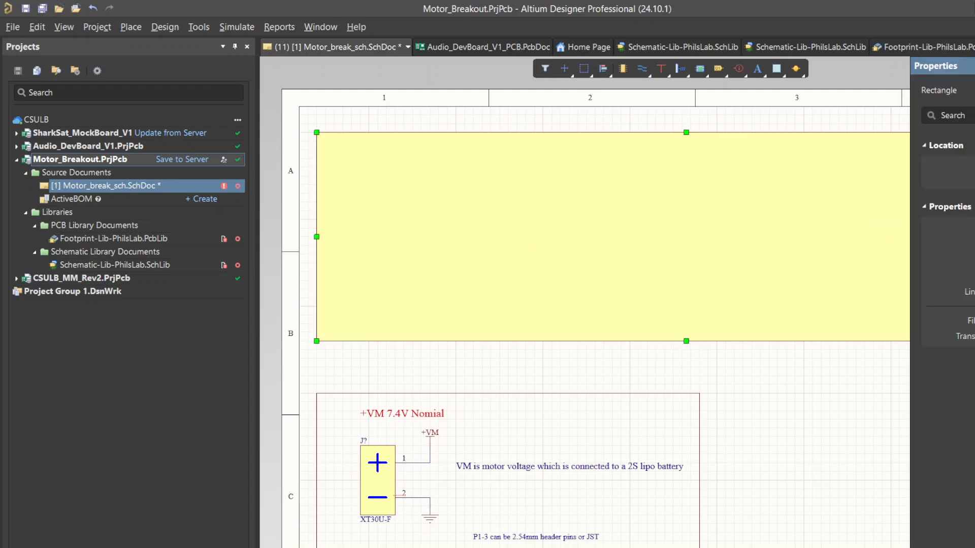
click(974, 320)
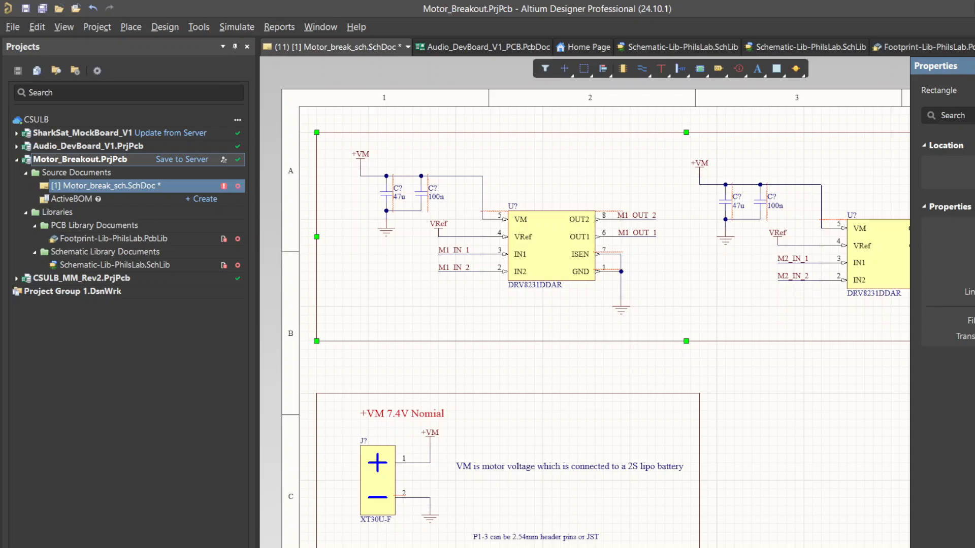
click(715, 384)
- Place a copy of the "Connectors" label just below the motor driver frame and change its text to "Motor Drivers"
scroll(715, 383, down, 3)
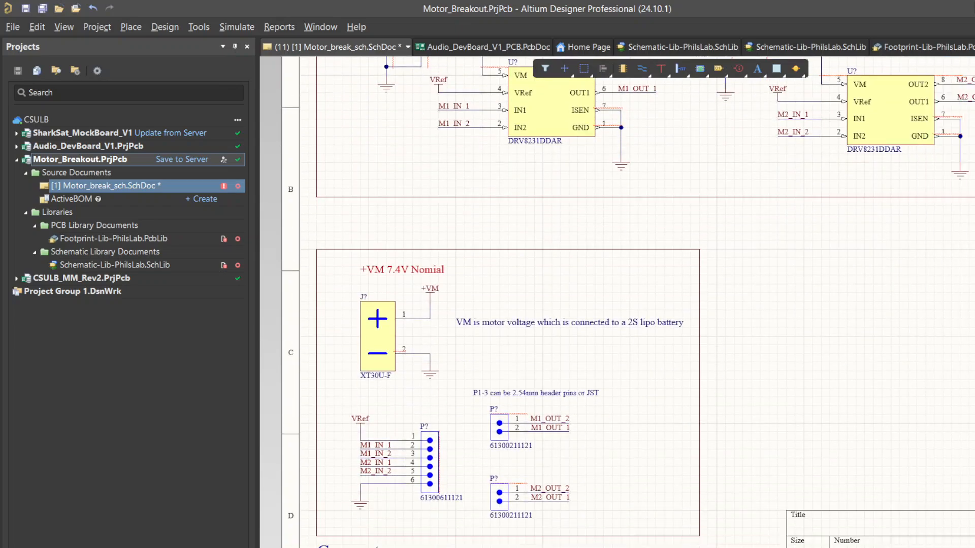
text(Connectors)
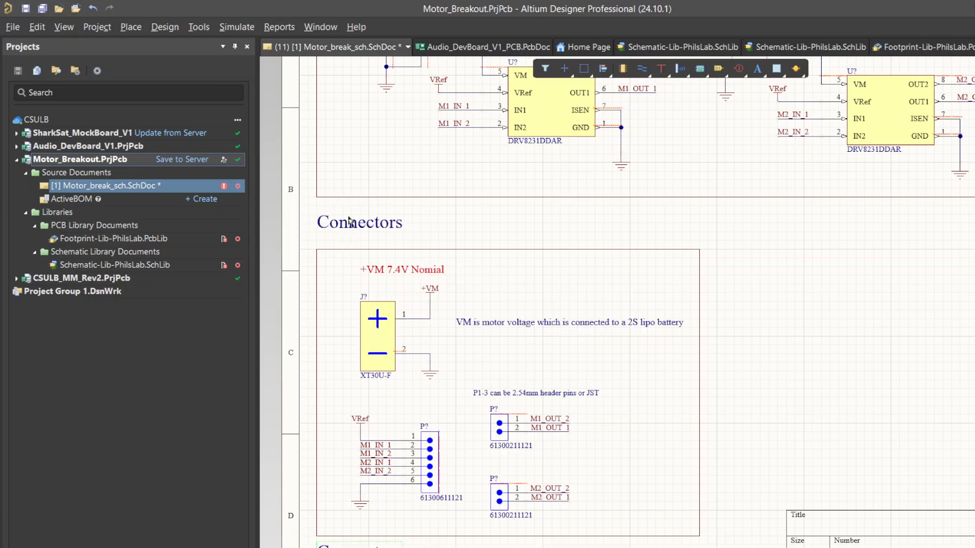
click(349, 209)
drag(349, 209, 349, 218)
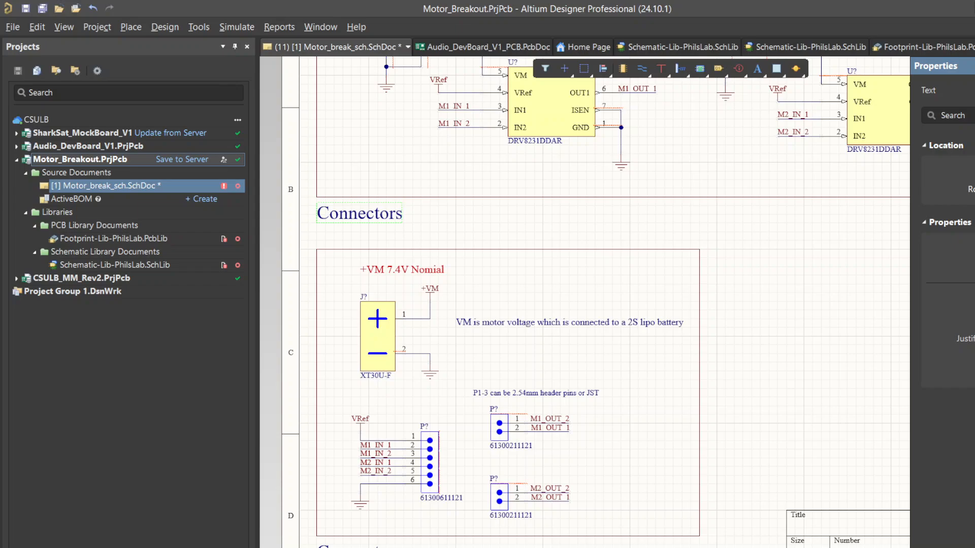
key(Return)
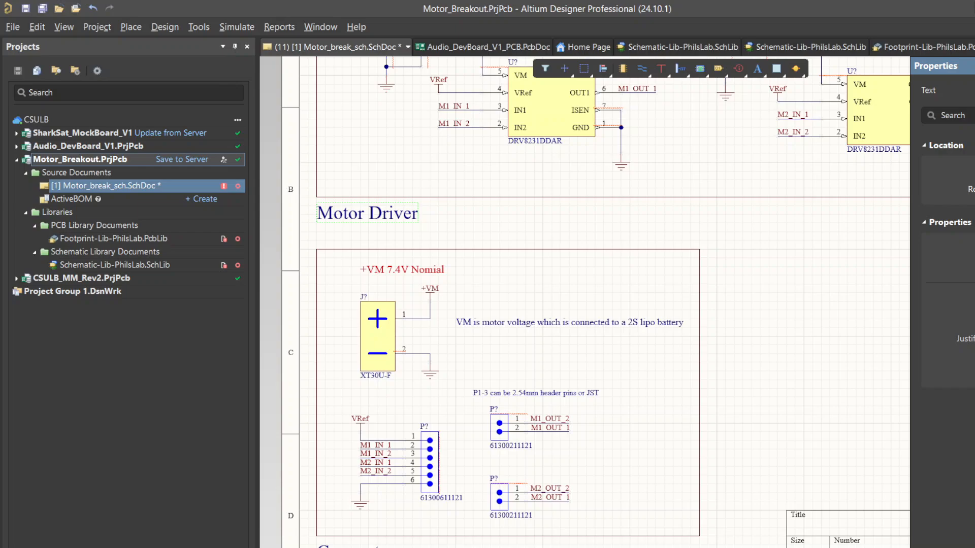
text(s)
click(709, 232)
- Place the text "2 Motor Breakout Board" in the Title field of the sheet's title block
ctrl+scroll(709, 231, down, 3)
drag(834, 281, 736, 362)
right_drag(735, 359, 692, 444)
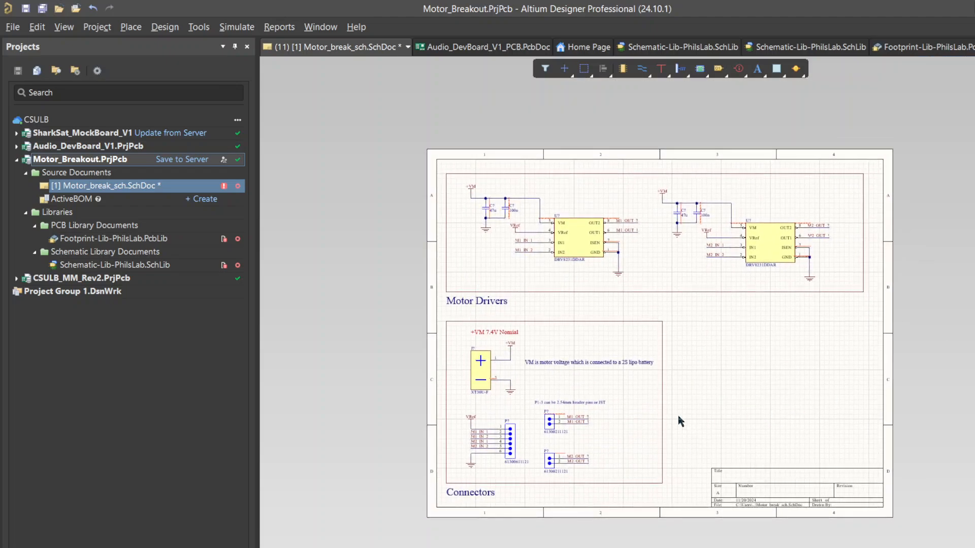
ctrl+scroll(678, 415, up, 3)
ctrl+scroll(803, 409, down, 2)
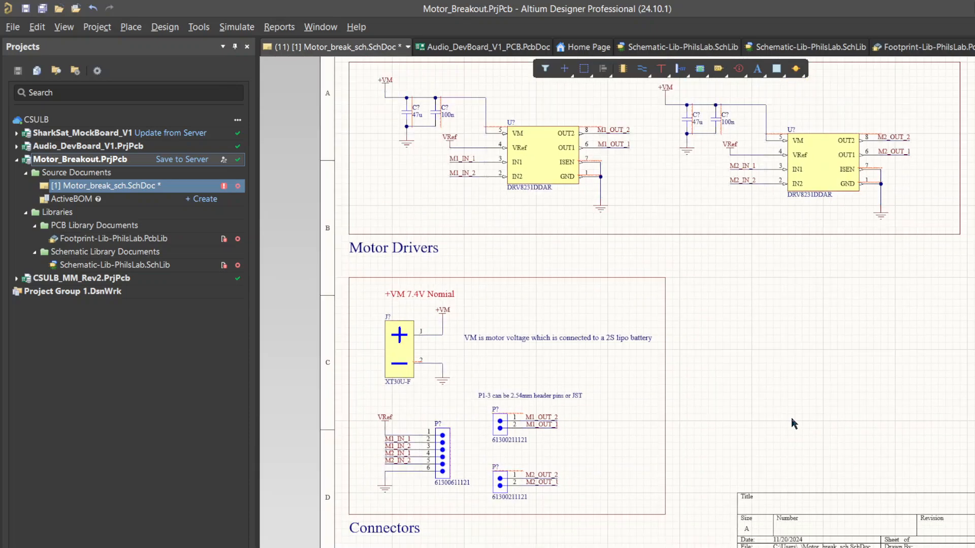
ctrl+scroll(886, 478, up, 2)
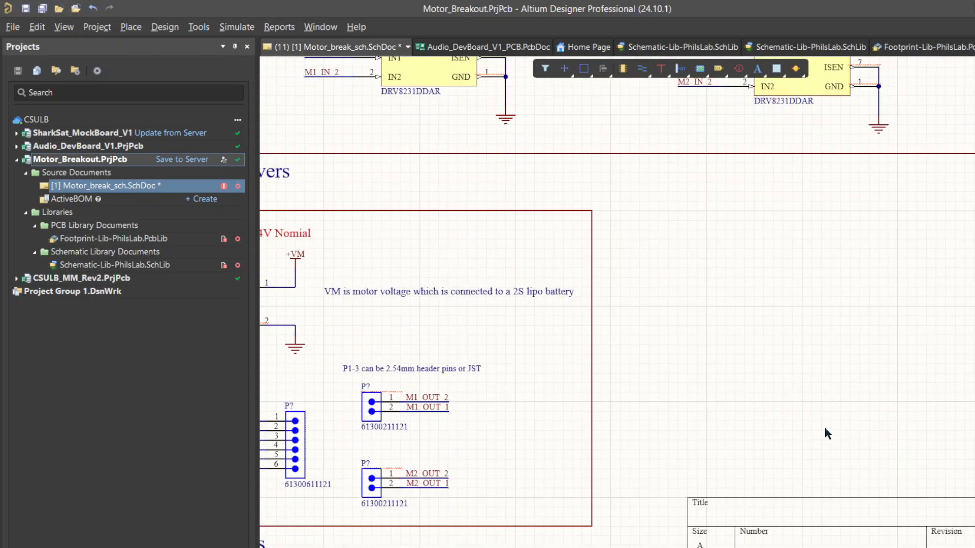
right_drag(824, 431, 677, 308)
click(757, 68)
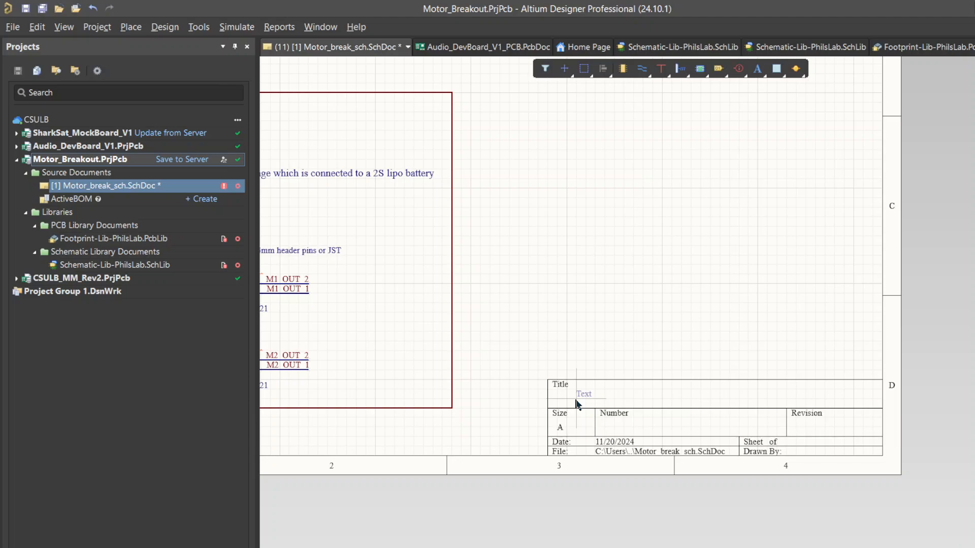
key(Tab)
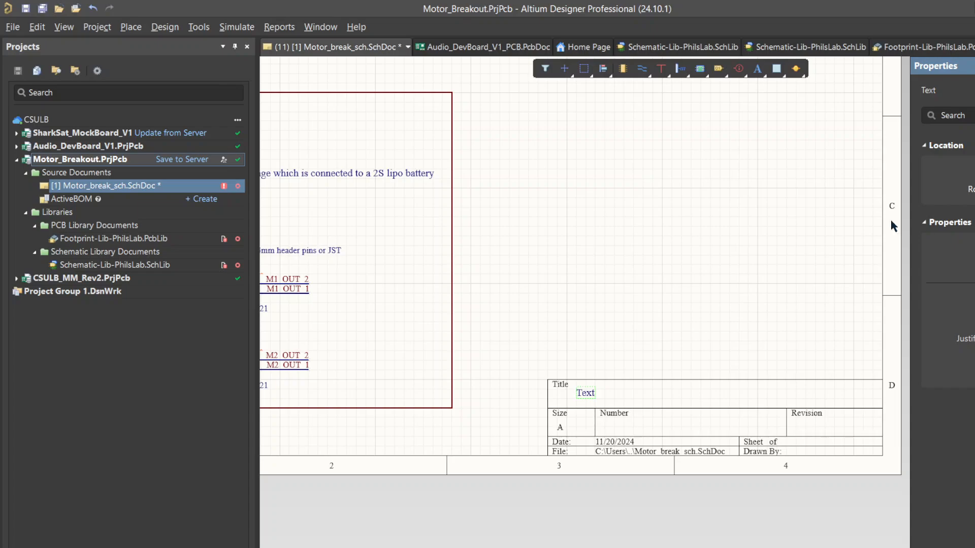
click(692, 318)
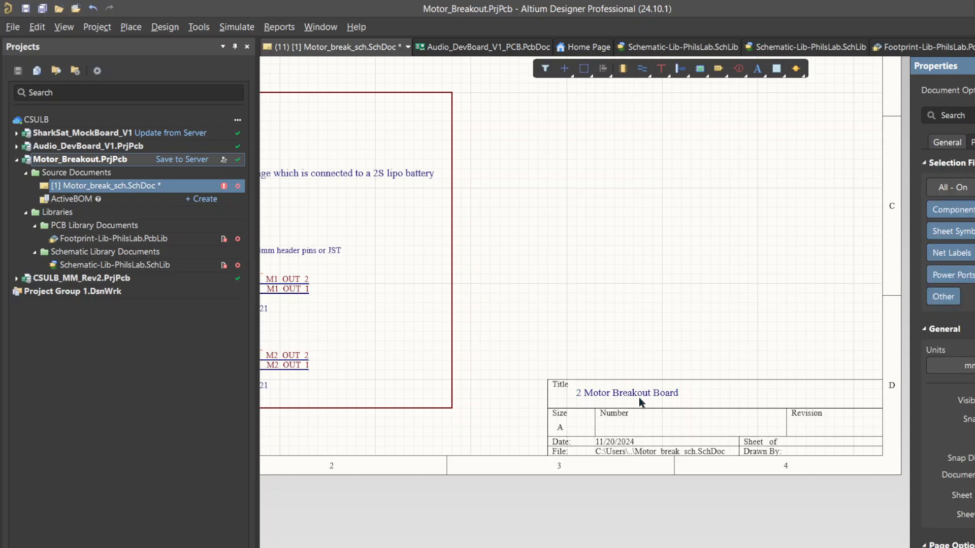
- Change the title block's title text to "2 Motor Driver Breakout Board"
double_click(604, 395)
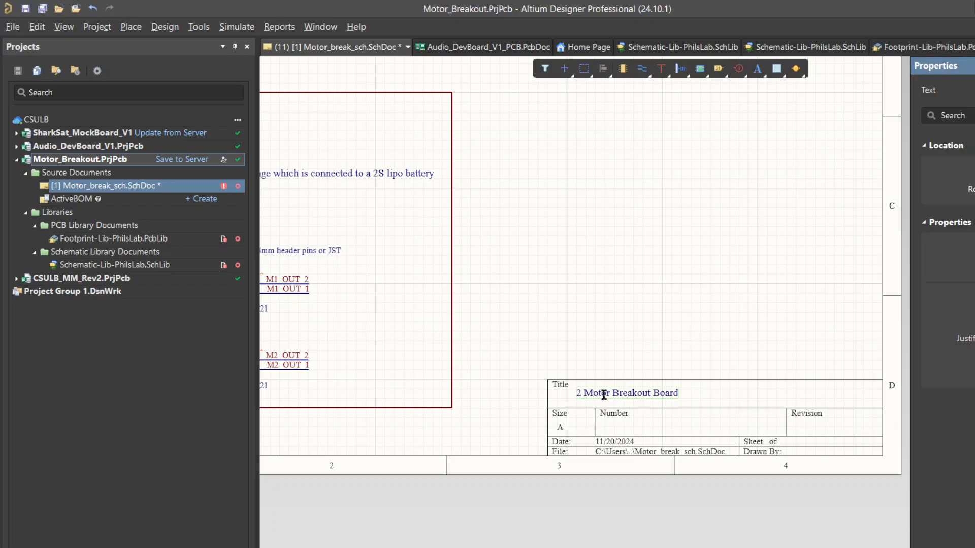
click(681, 283)
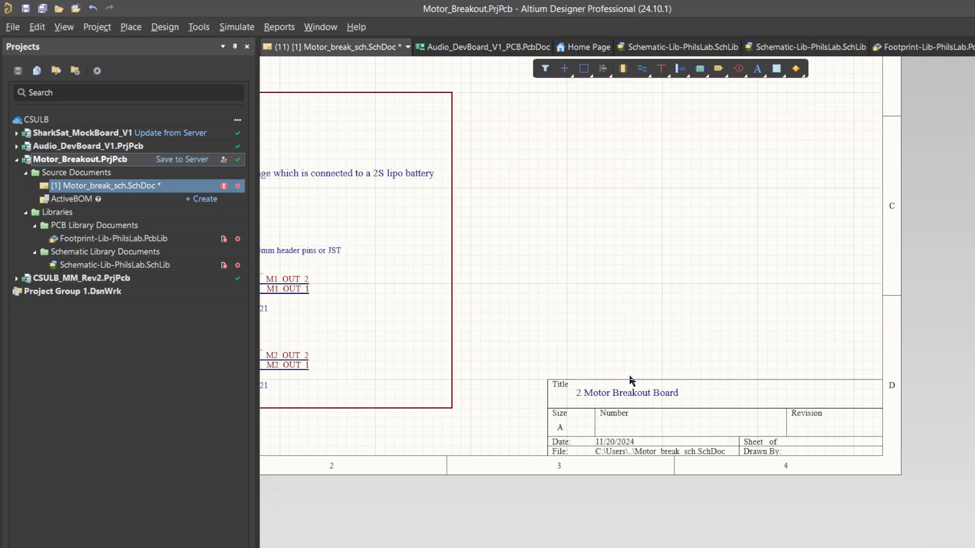
double_click(617, 391)
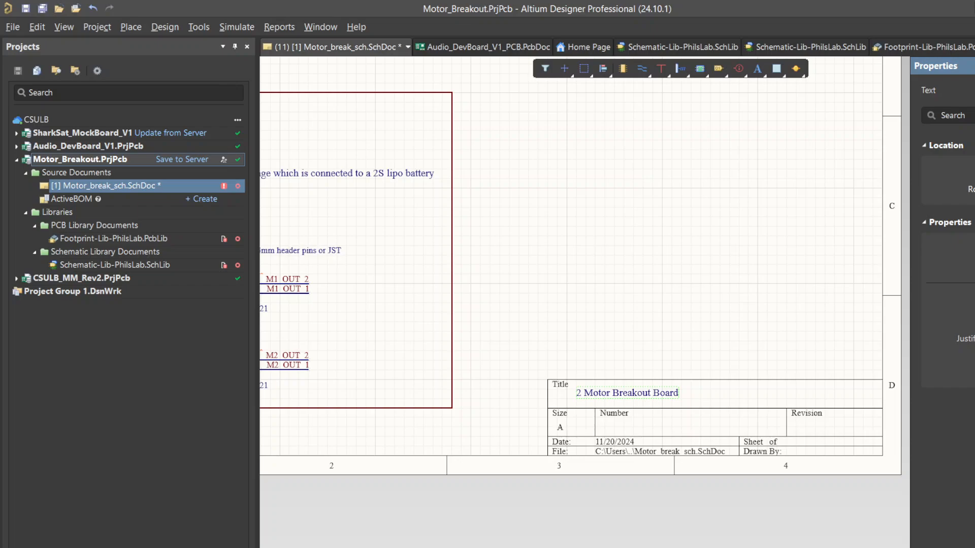
key(Return)
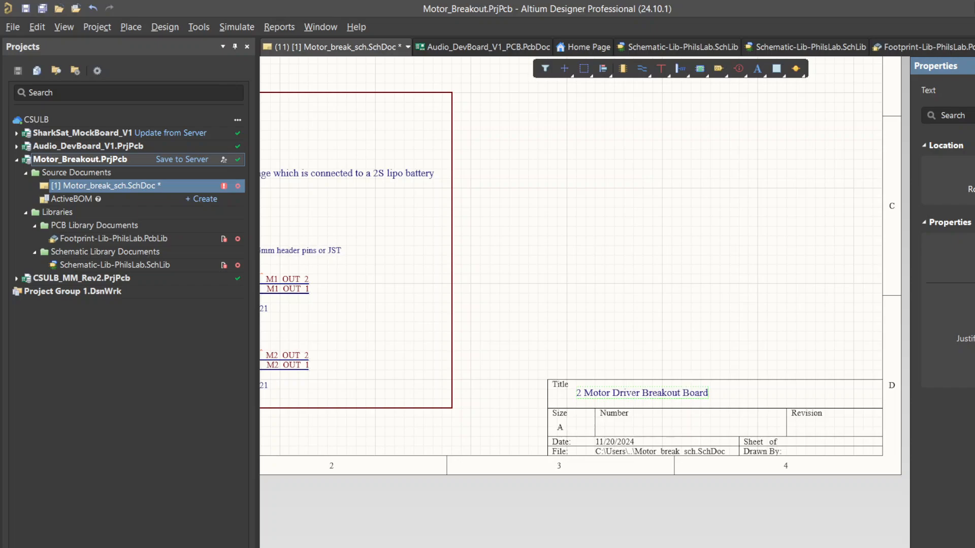
click(665, 277)
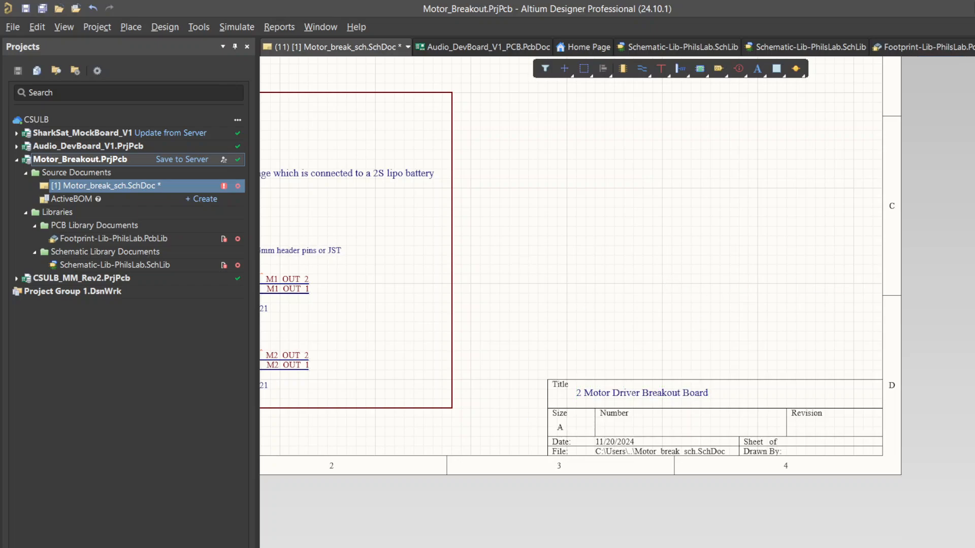
- Add a text "A" in the title block's Revision field and position it just below the Revision caption
click(757, 68)
click(806, 435)
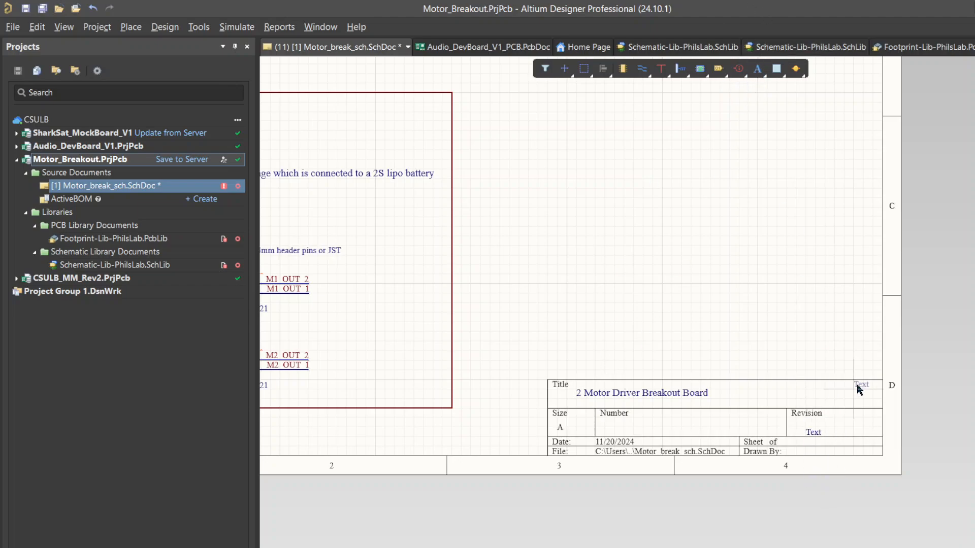
drag(813, 431, 814, 422)
double_click(815, 421)
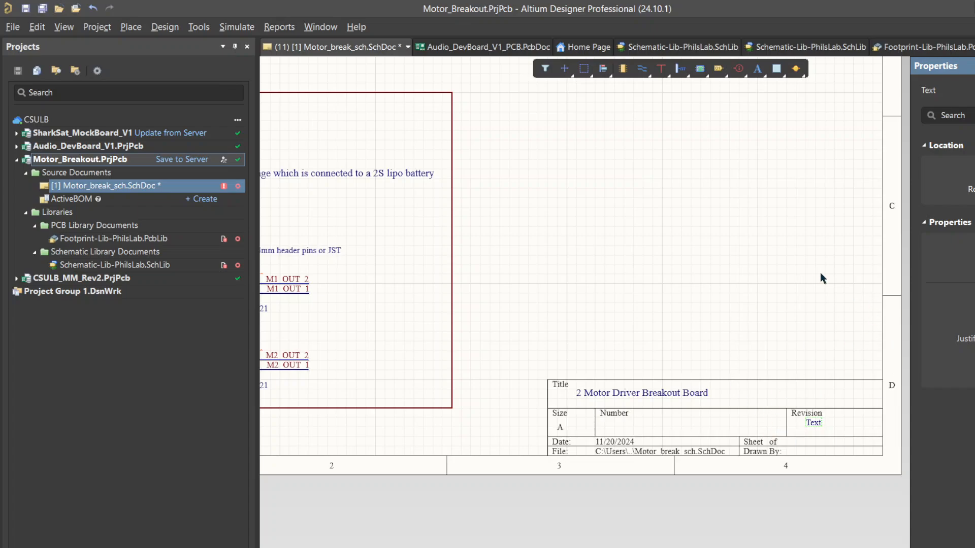
text(A)
key(Return)
click(750, 294)
drag(811, 424, 810, 429)
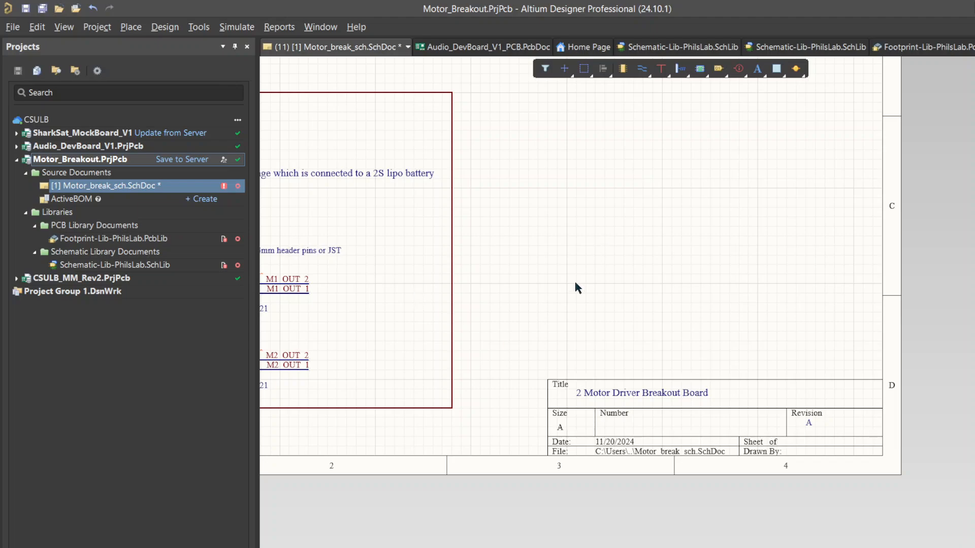
- Add a text with the designer's full name in the title block's Drawn By field and save the schematic
ctrl+scroll(462, 379, down, 1)
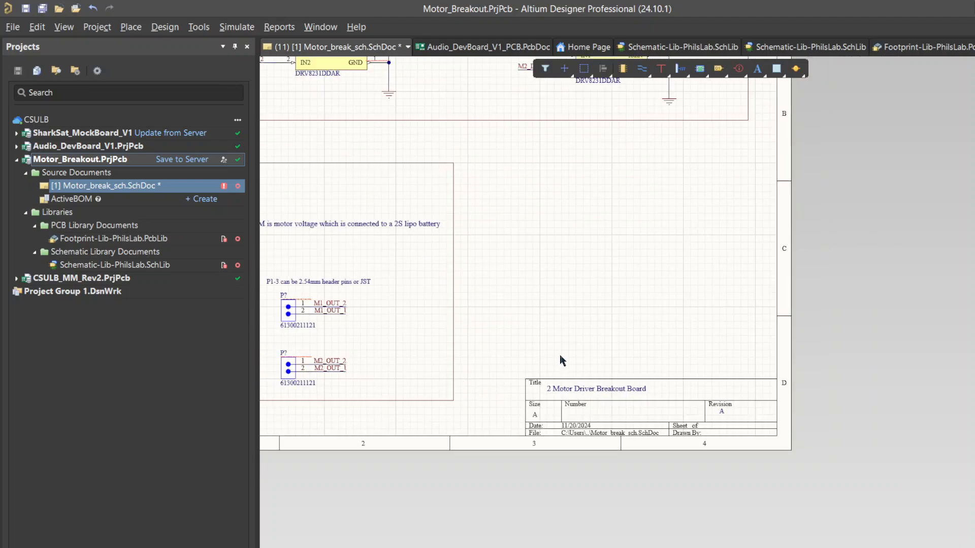
ctrl+scroll(560, 355, up, 1)
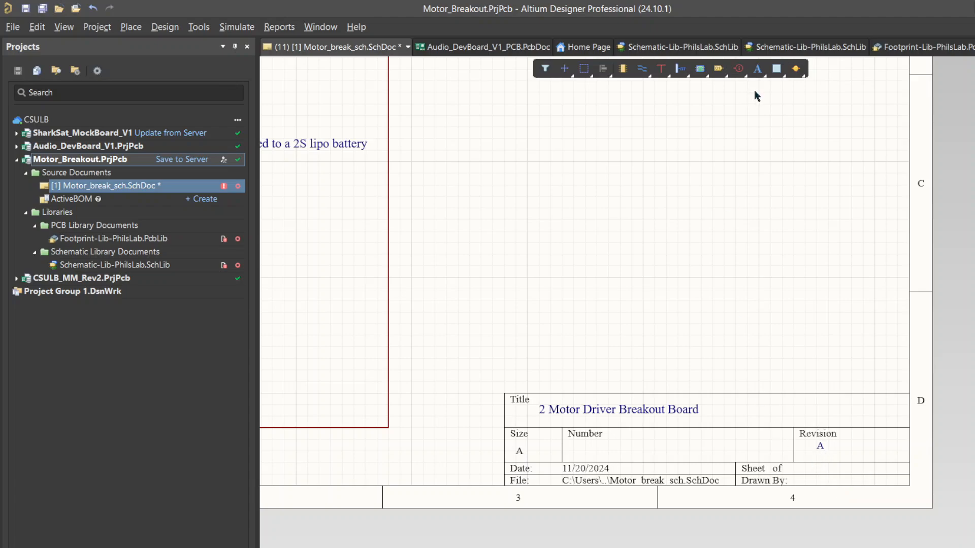
click(757, 69)
click(793, 484)
right_click(828, 477)
double_click(804, 480)
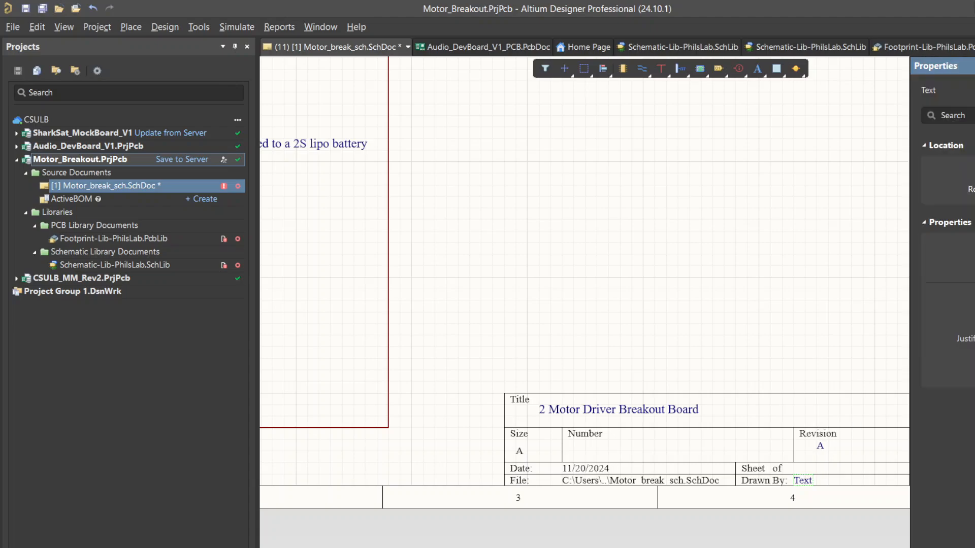
text(Adam Torrence)
key(Return)
click(617, 284)
ctrl+scroll(618, 284, down, 2)
ctrl+scroll(617, 283, down, 1)
right_drag(618, 284, 827, 409)
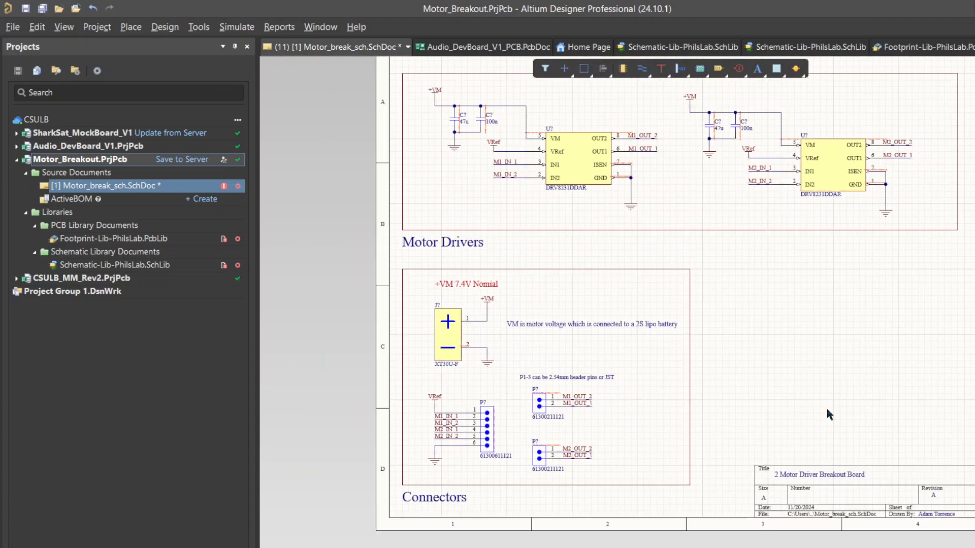
key(ctrl+s)
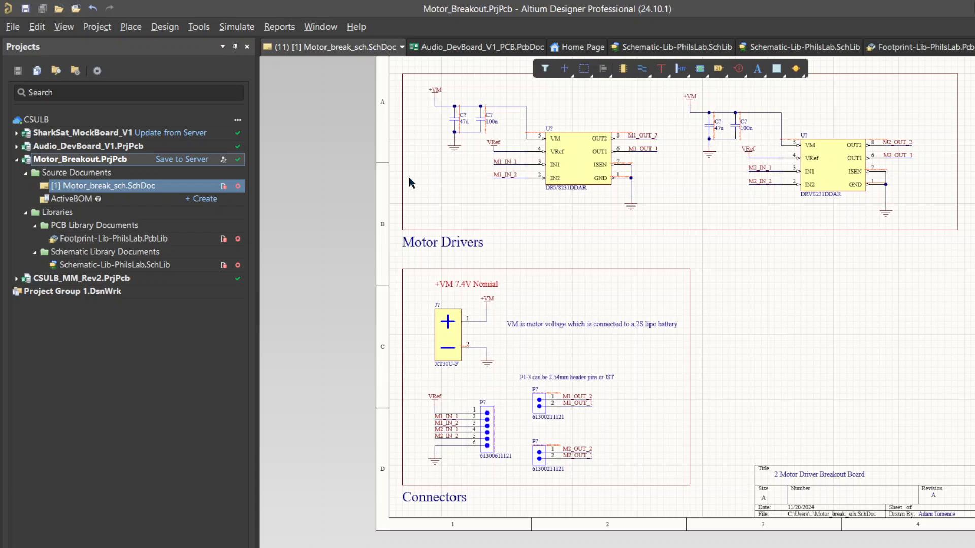
- Validate the Motor_Breakout PCB project, review the compiler messages and close the message list
scroll(608, 300, up, 1)
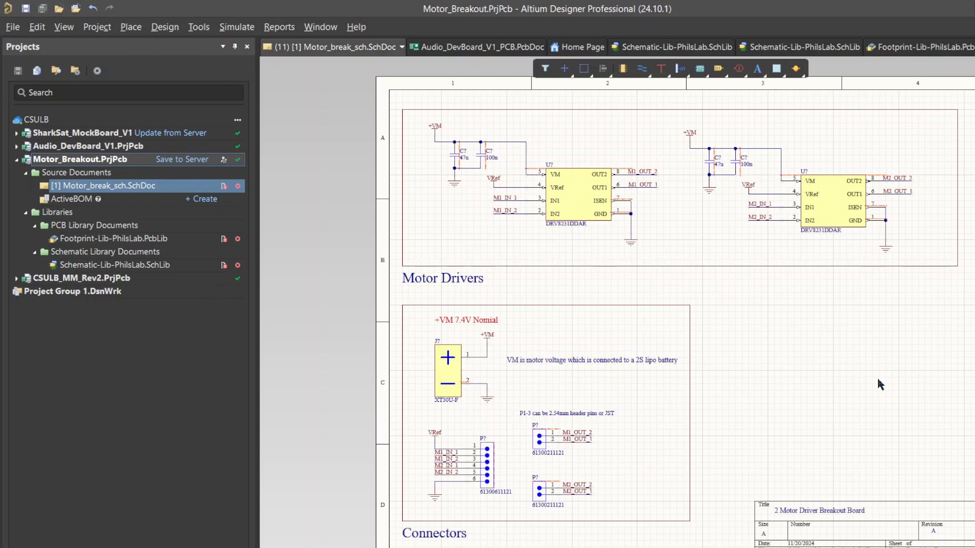
right_click(53, 166)
click(88, 174)
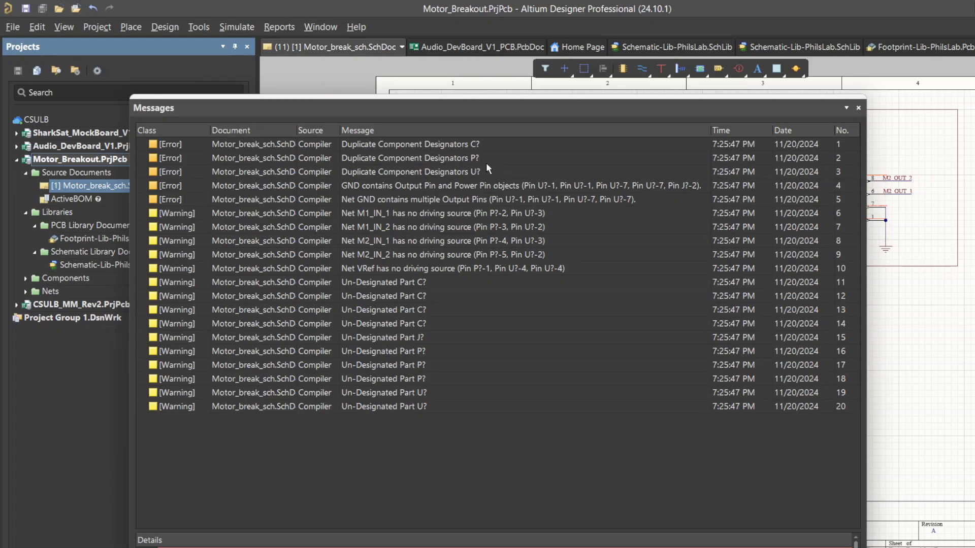
click(858, 108)
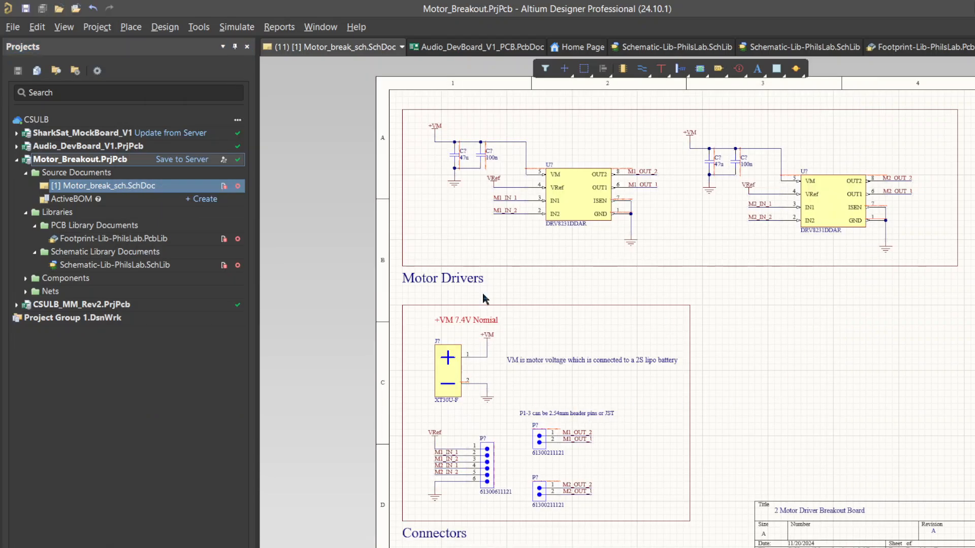
- Automatically annotate the schematic to number all component designators, accepting the proposed designator changes
ctrl+scroll(469, 266, up, 3)
scroll(468, 264, up, 4)
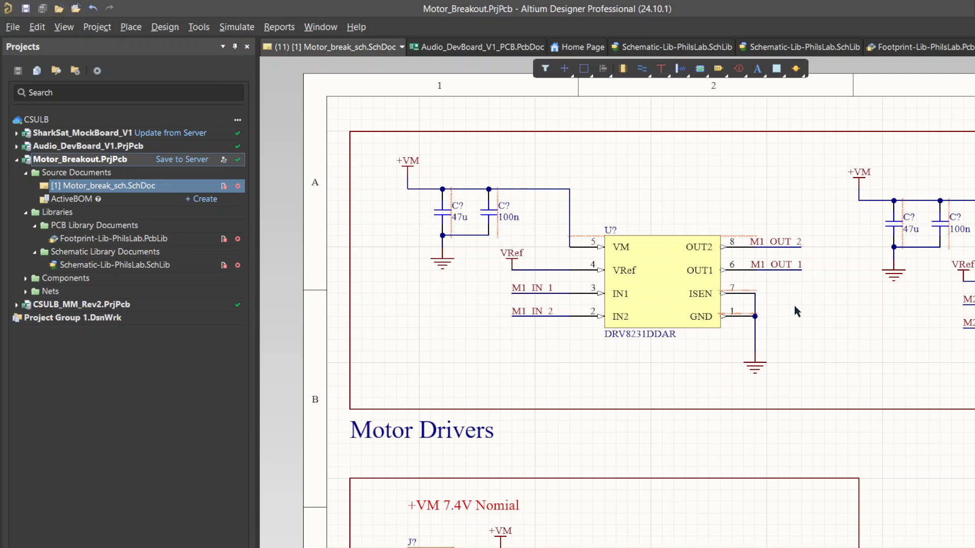
ctrl+scroll(777, 321, down, 3)
right_drag(972, 459, 856, 347)
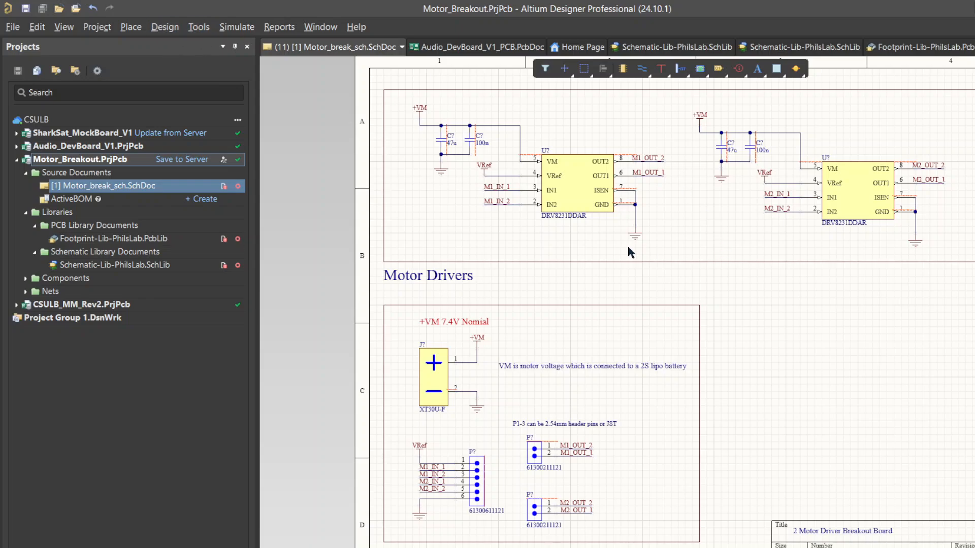
click(204, 34)
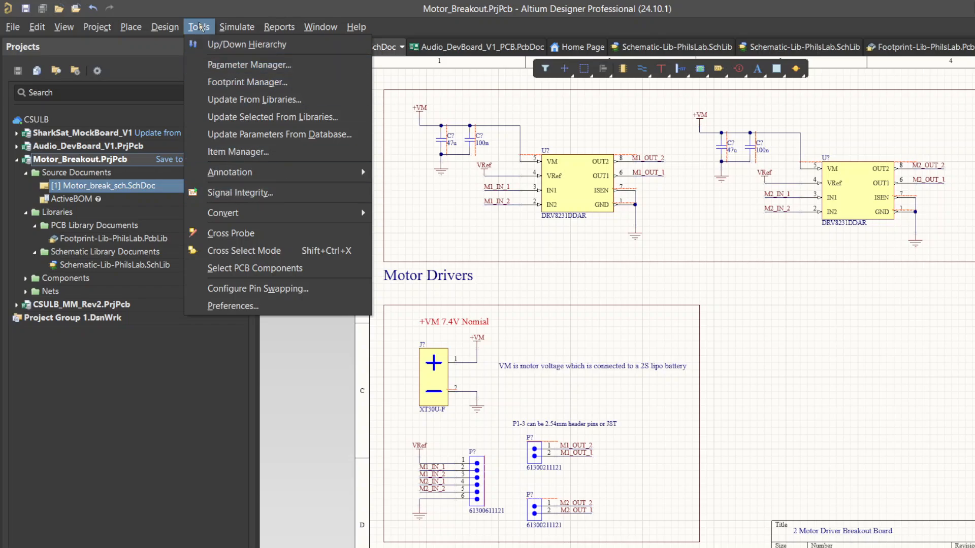
mouse_move(321, 174)
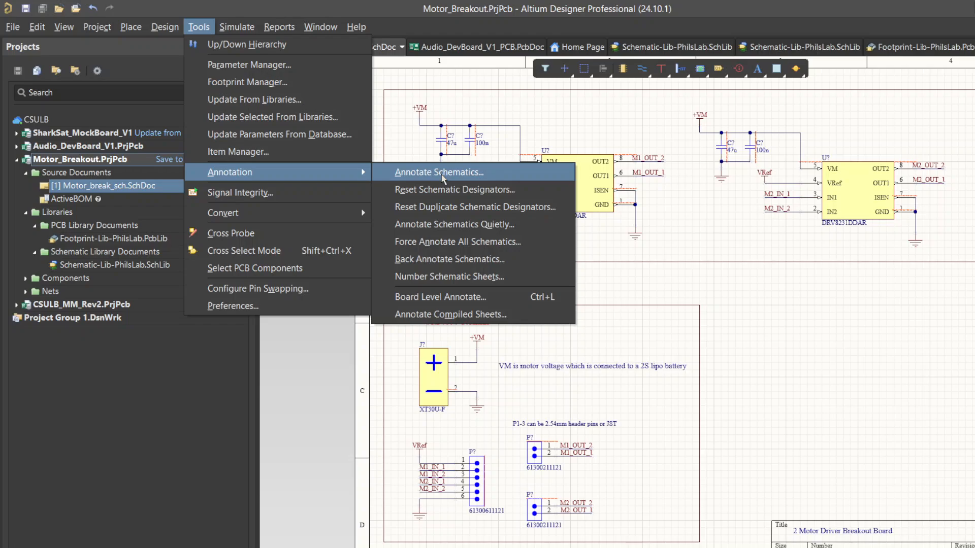
click(466, 233)
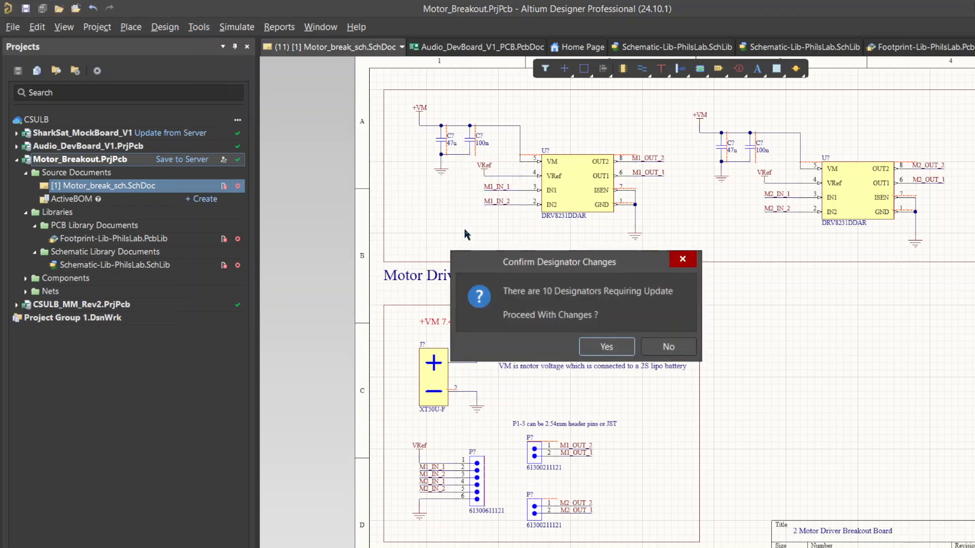
click(620, 350)
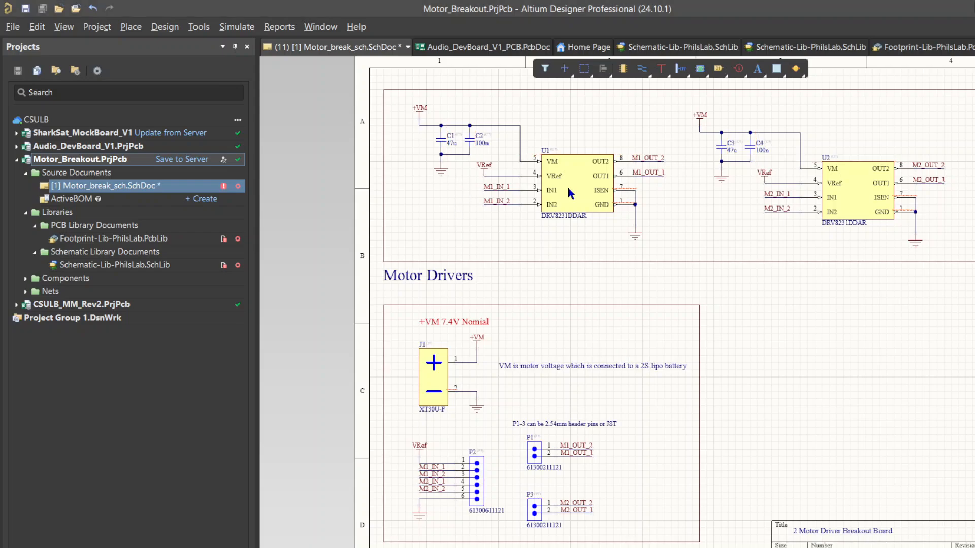
- Examine the numbered designators on the capacitors, motor drivers, power connector and headers across the schematic
ctrl+scroll(482, 104, up, 6)
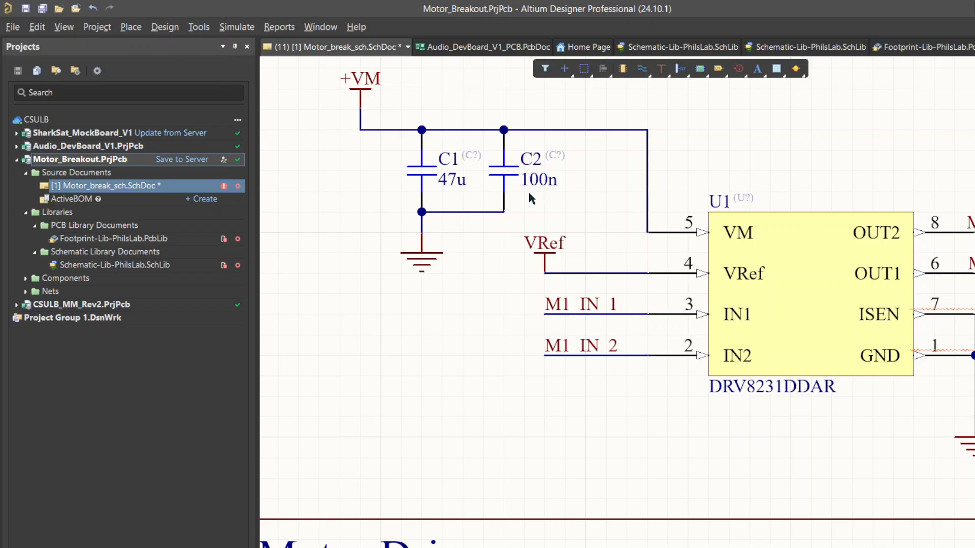
ctrl+scroll(528, 193, down, 2)
right_drag(875, 194, 514, 193)
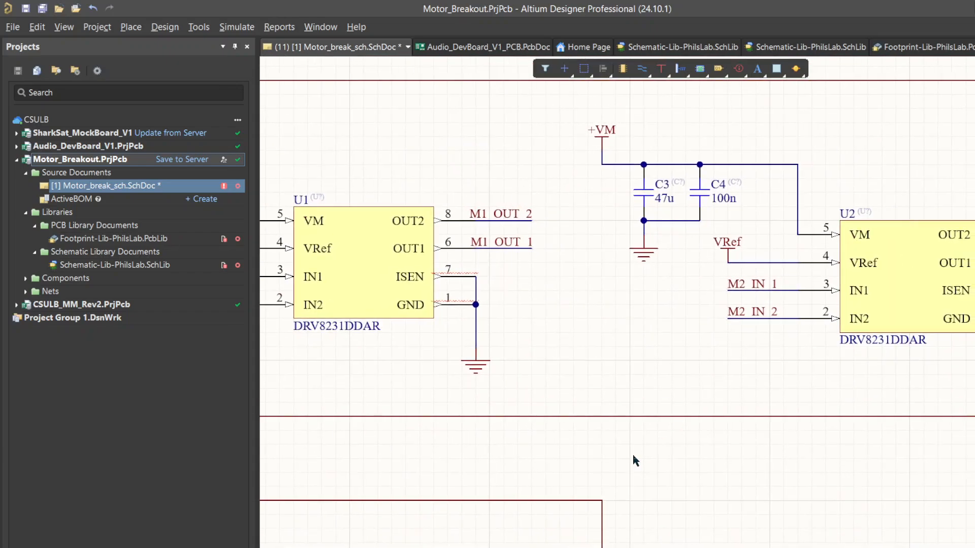
right_drag(633, 455, 974, 72)
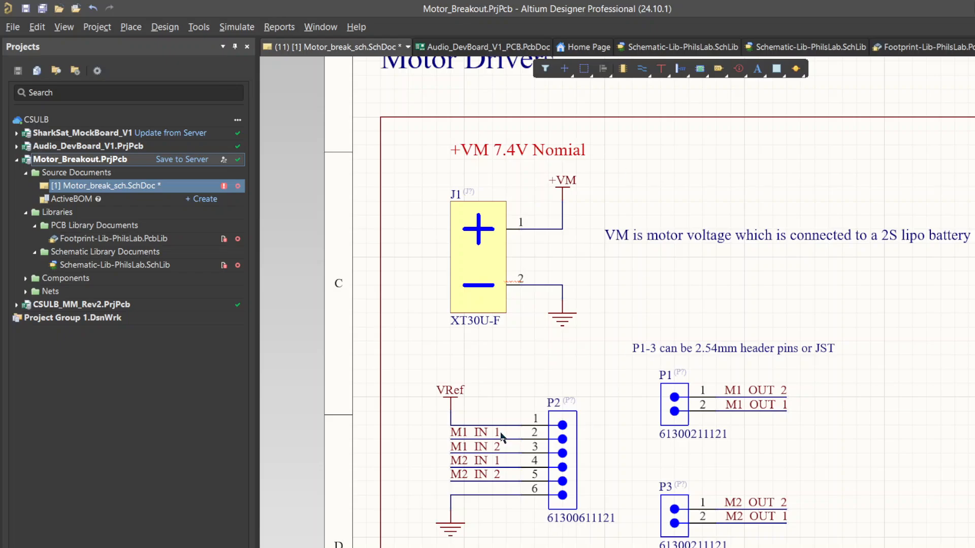
ctrl+scroll(501, 436, down, 2)
ctrl+scroll(881, 356, down, 1)
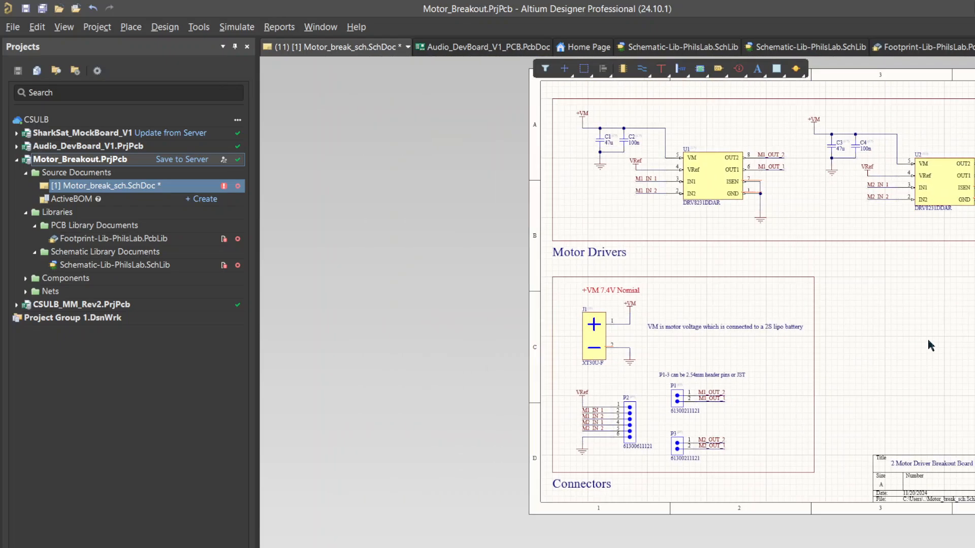
right_drag(928, 340, 722, 376)
- Save the annotated schematic and validate the Motor_Breakout PCB project again
key(ctrl+s)
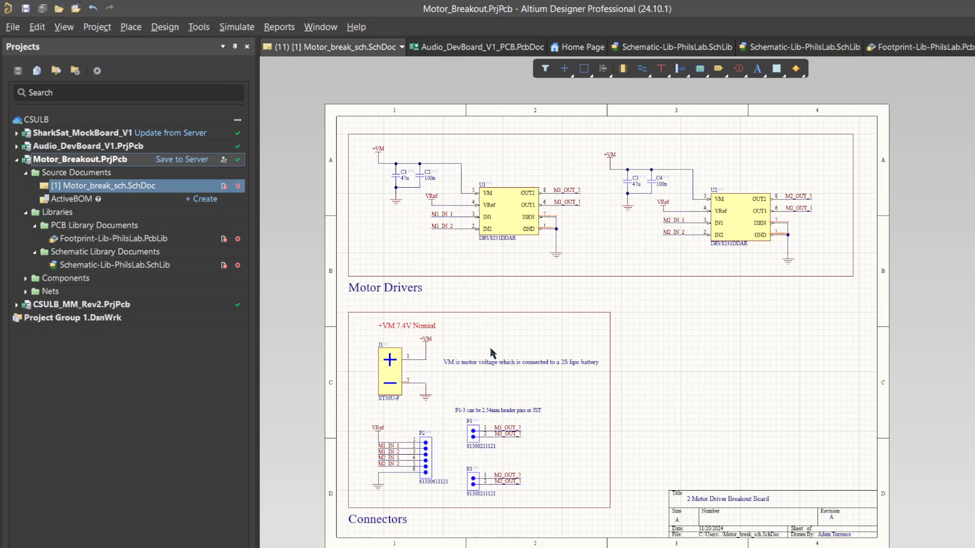
right_click(87, 159)
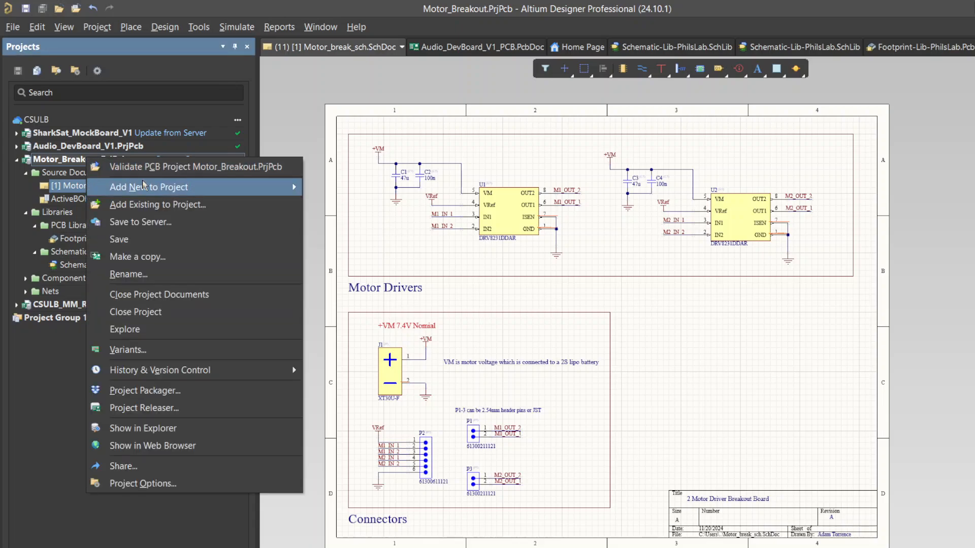
click(132, 168)
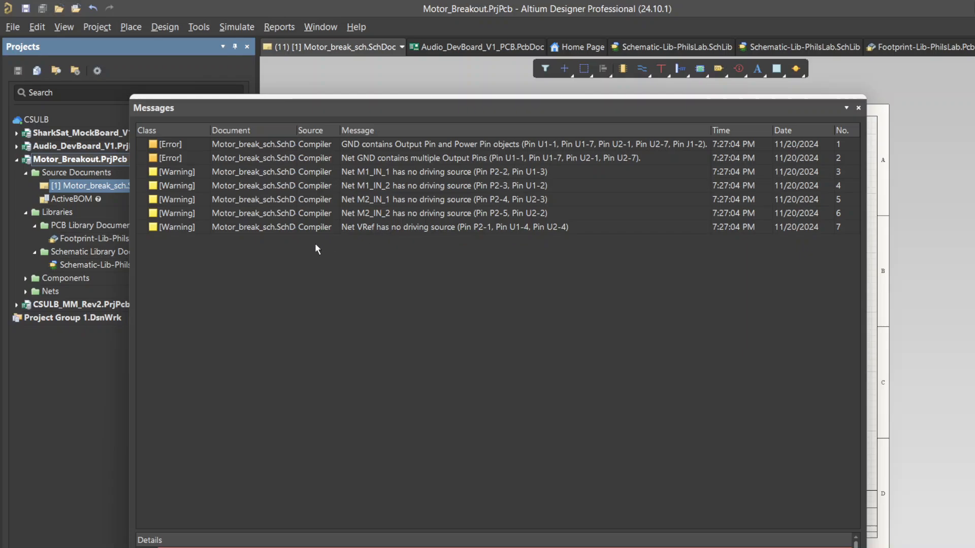
- Examine the error about GND mixing output and power pins against the ISEN and GND pins of motor driver U1
click(434, 146)
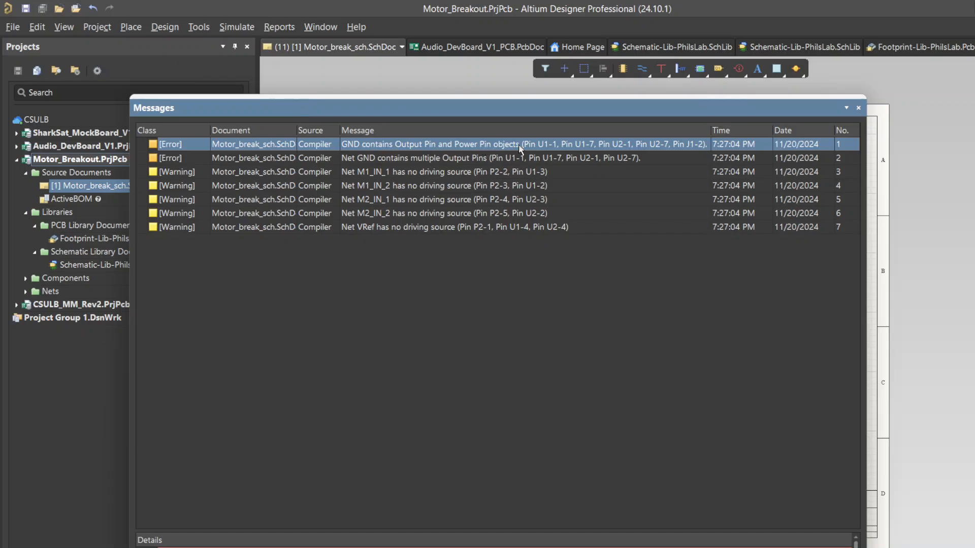
drag(459, 98, 476, 298)
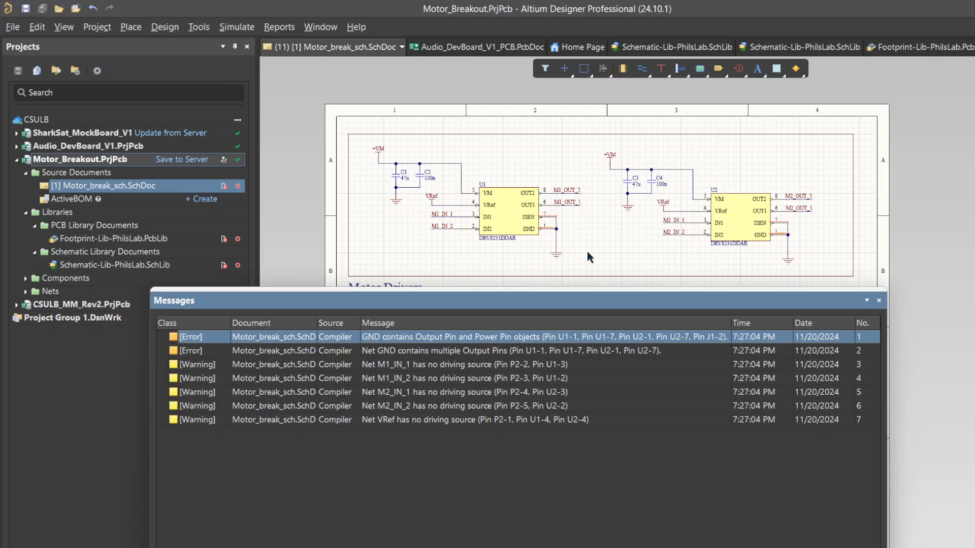
right_drag(589, 251, 523, 48)
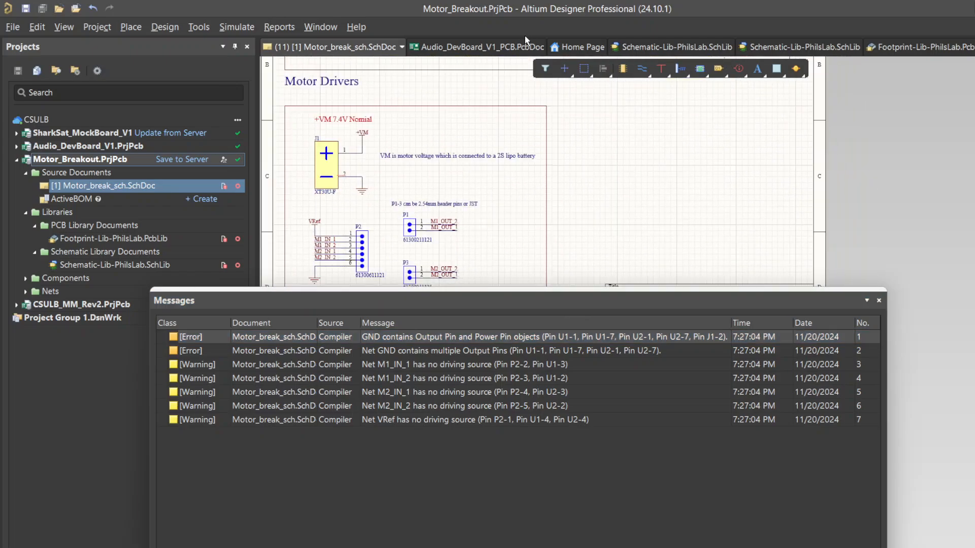
right_drag(586, 202, 622, 283)
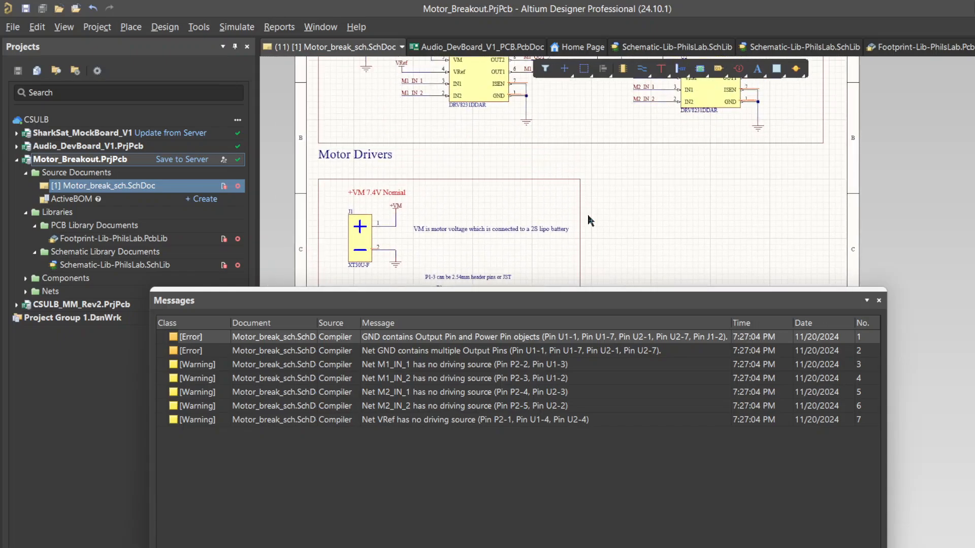
right_drag(564, 176, 570, 277)
ctrl+scroll(516, 212, up, 4)
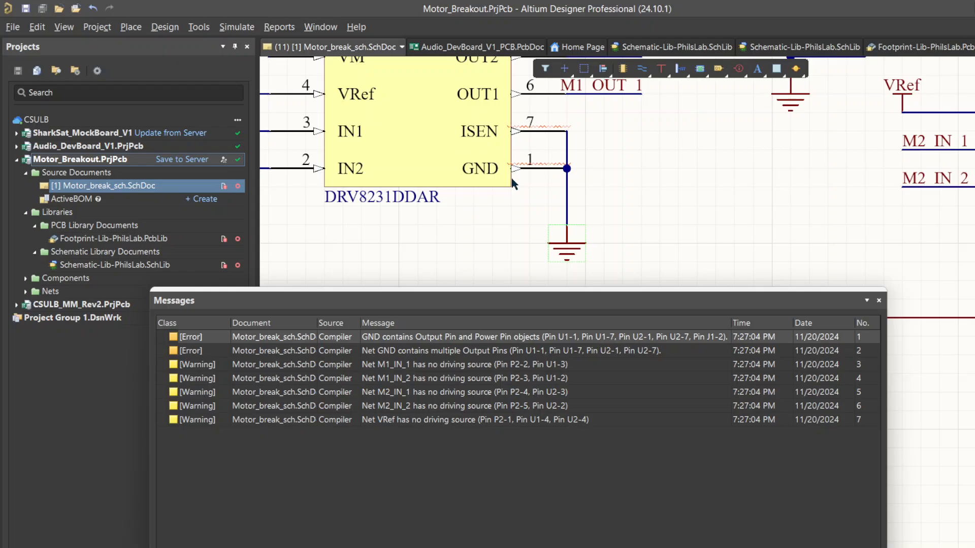
right_drag(511, 178, 651, 197)
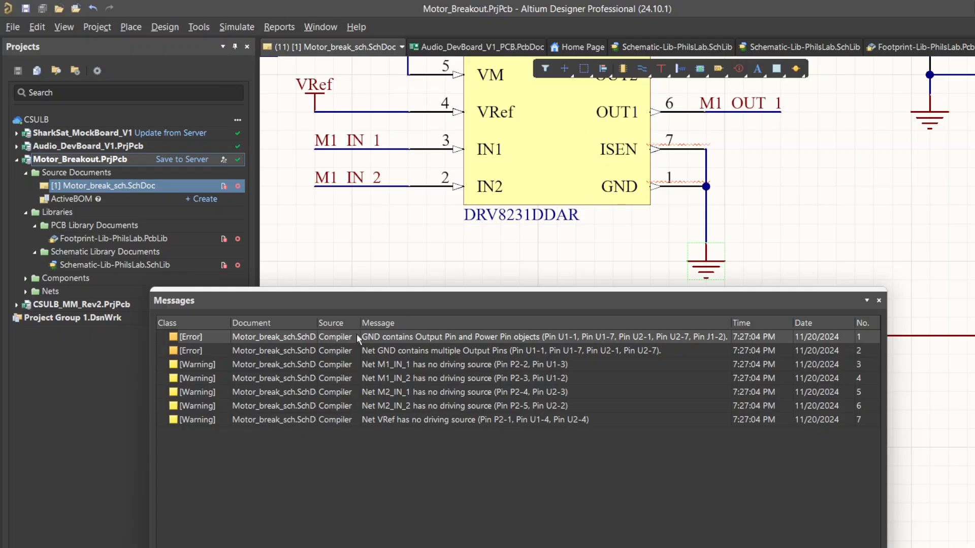
- Check the no-driving-source warnings for the motor input and VRef nets against header P2 and driver U1
click(381, 376)
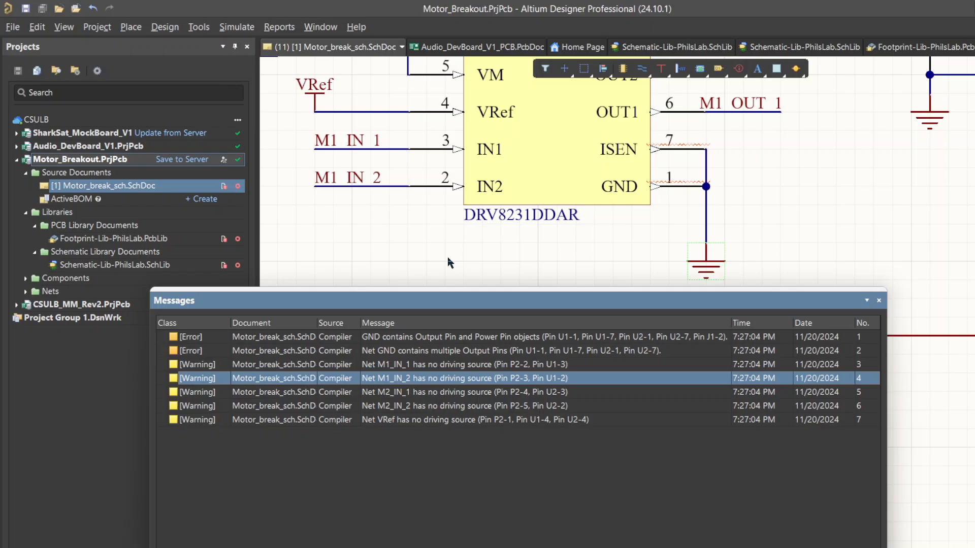
scroll(447, 258, down, 5)
ctrl+scroll(447, 258, down, 2)
right_drag(388, 178, 537, 294)
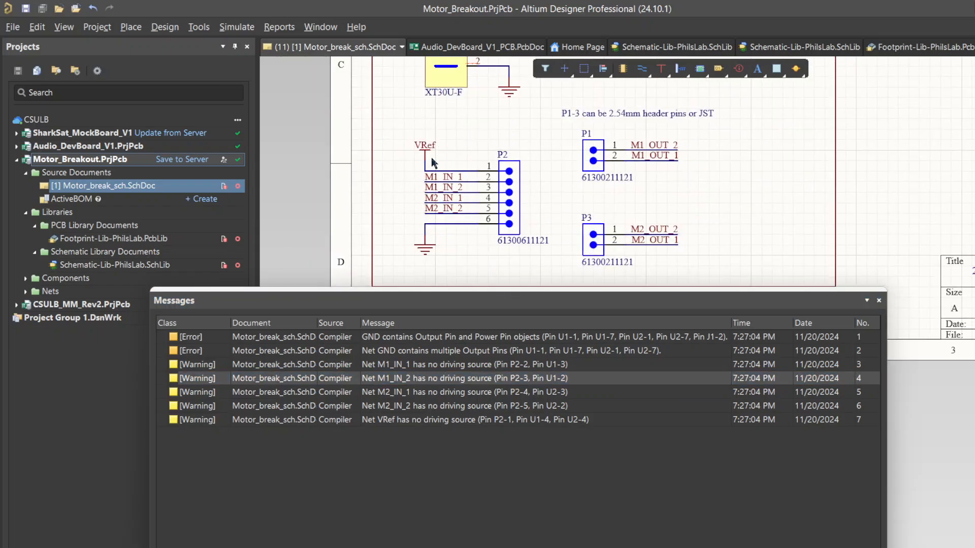
scroll(548, 104, up, 5)
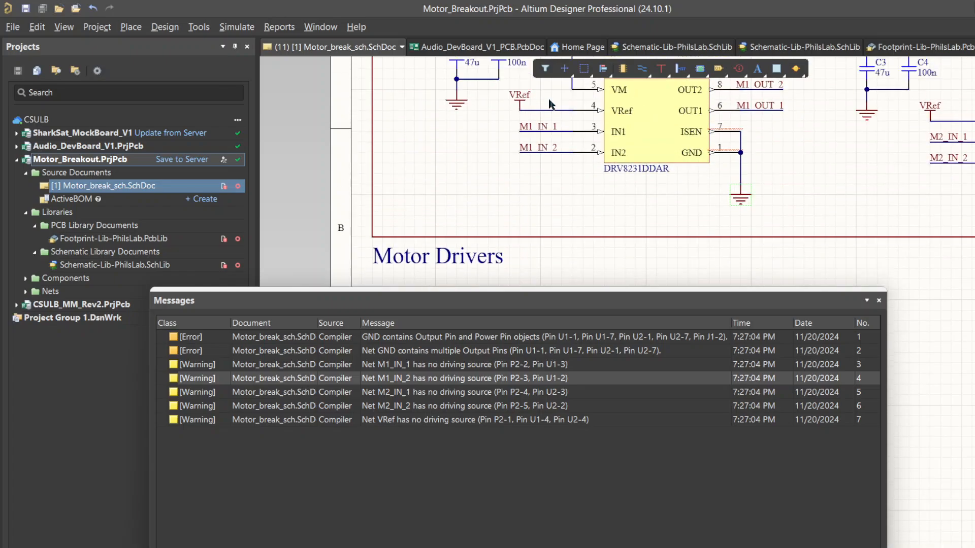
- Review the error about multiple output pins on GND at drivers U1 and U2, and close the message list
click(394, 351)
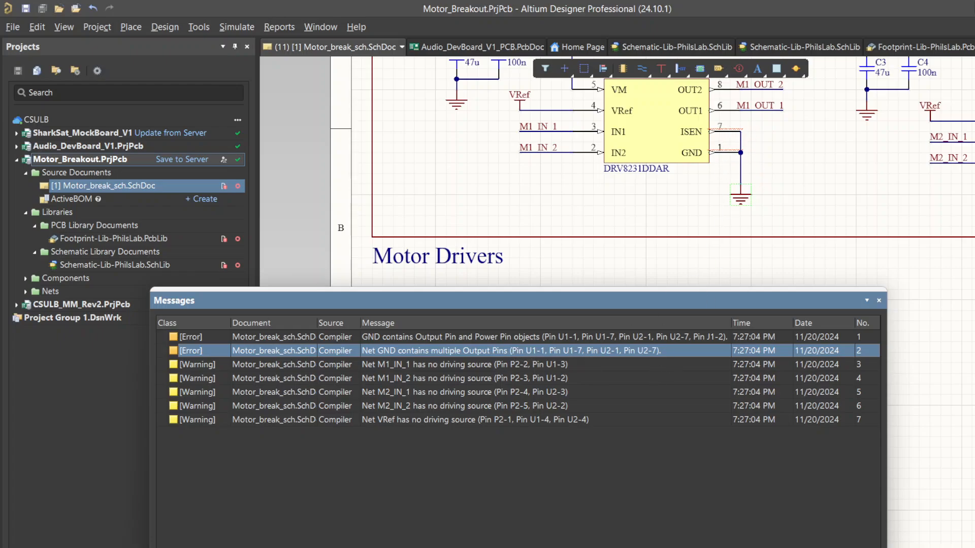
right_drag(768, 166, 410, 198)
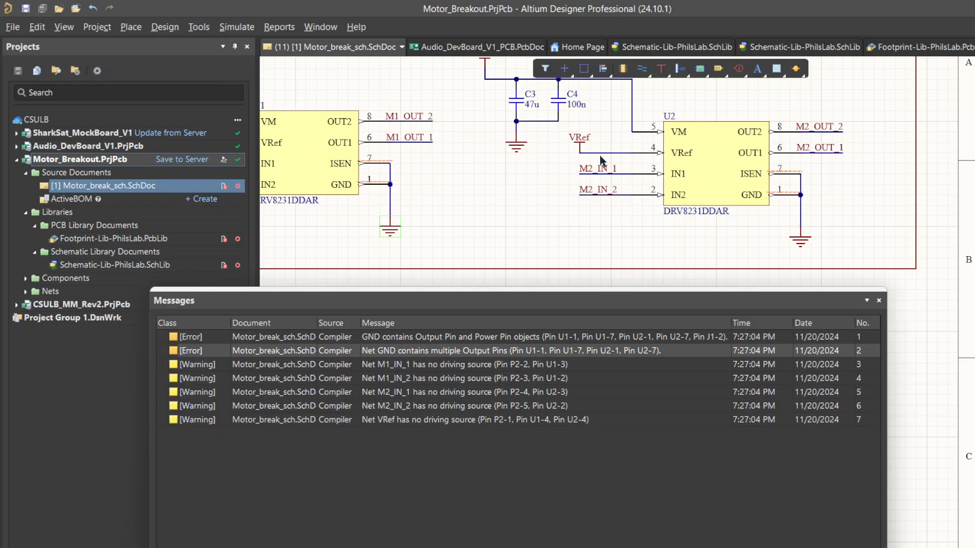
right_drag(486, 200, 645, 193)
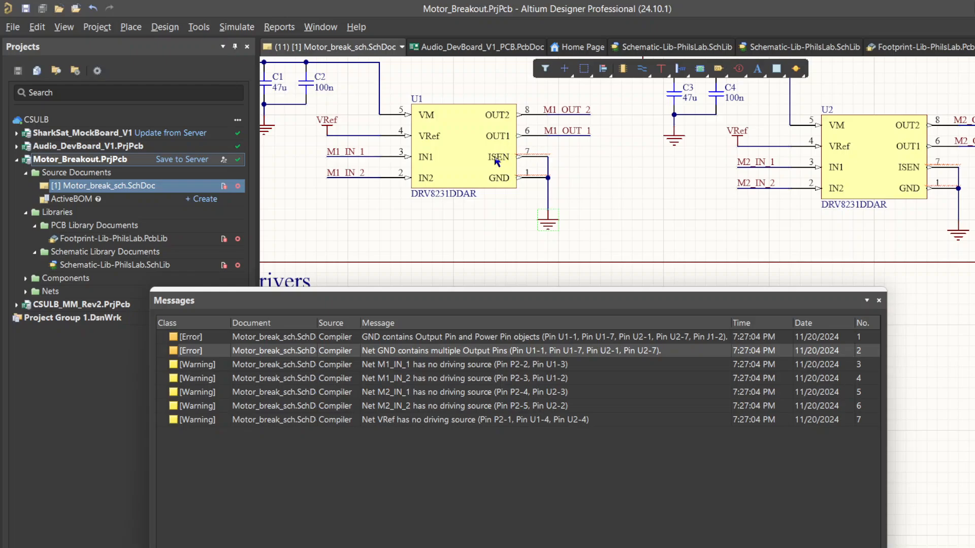
right_drag(817, 232, 863, 223)
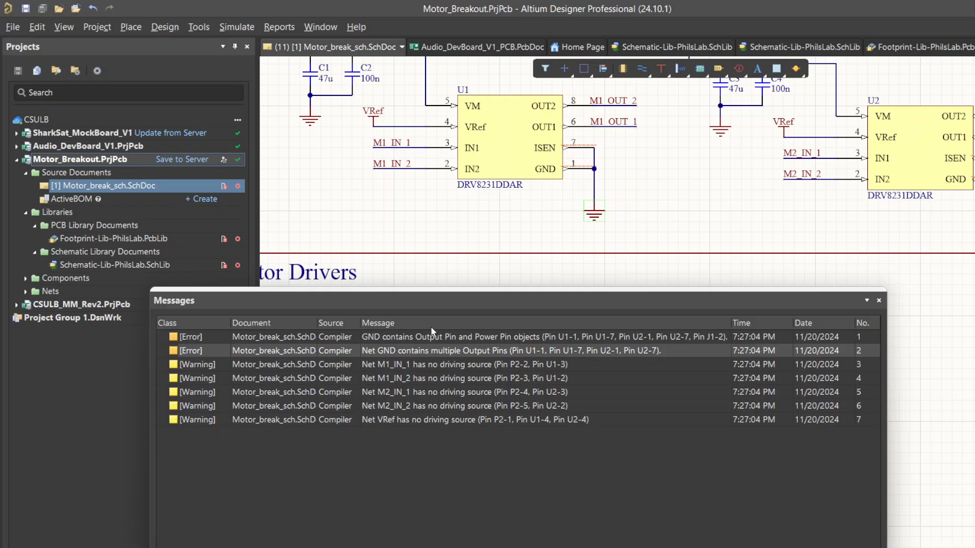
click(406, 350)
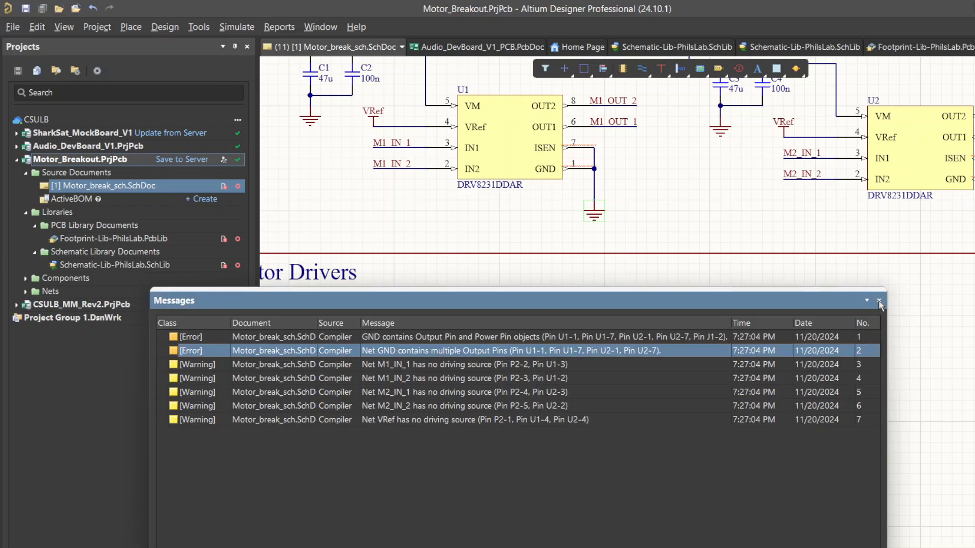
click(879, 302)
key(ctrl+Page_Down)
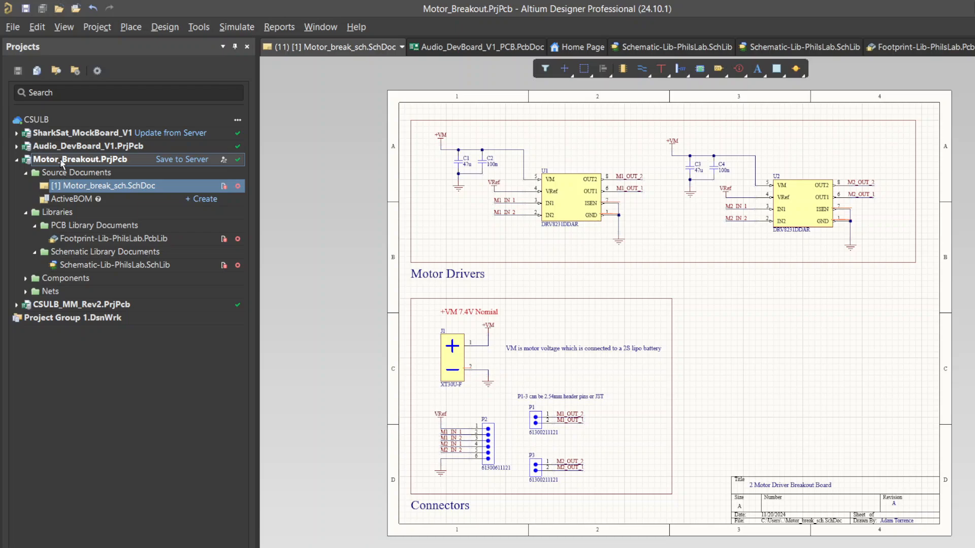
- Add a new PCB document to the Motor_Breakout project
right_click(80, 165)
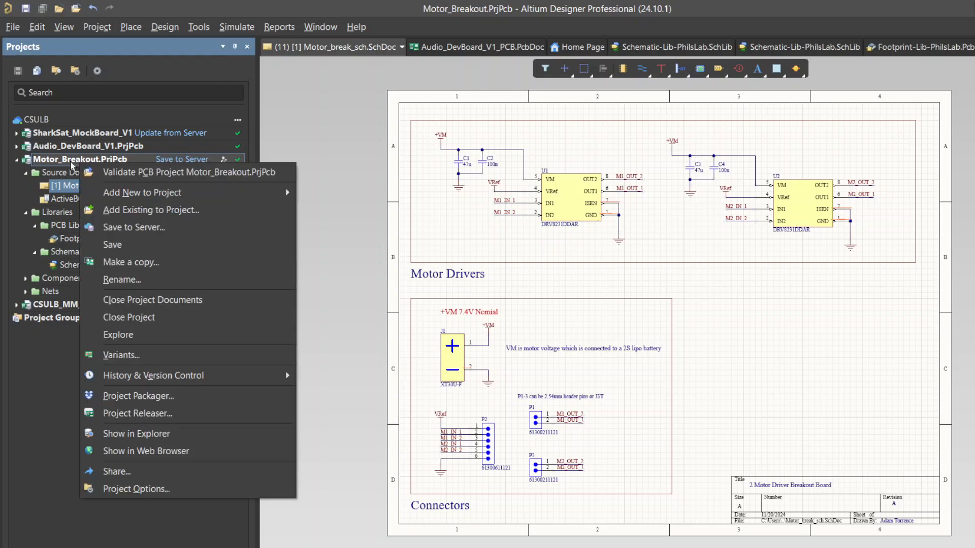
key(Escape)
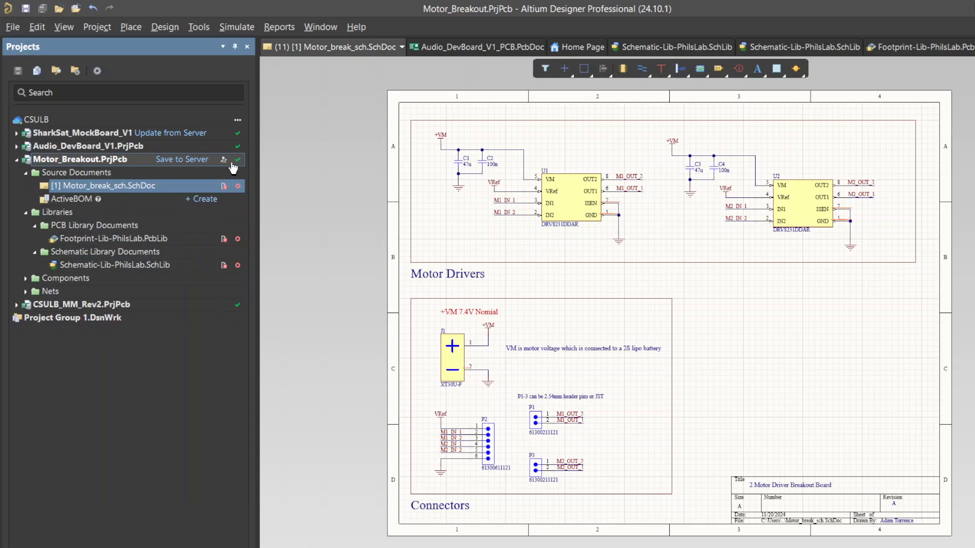
right_click(53, 164)
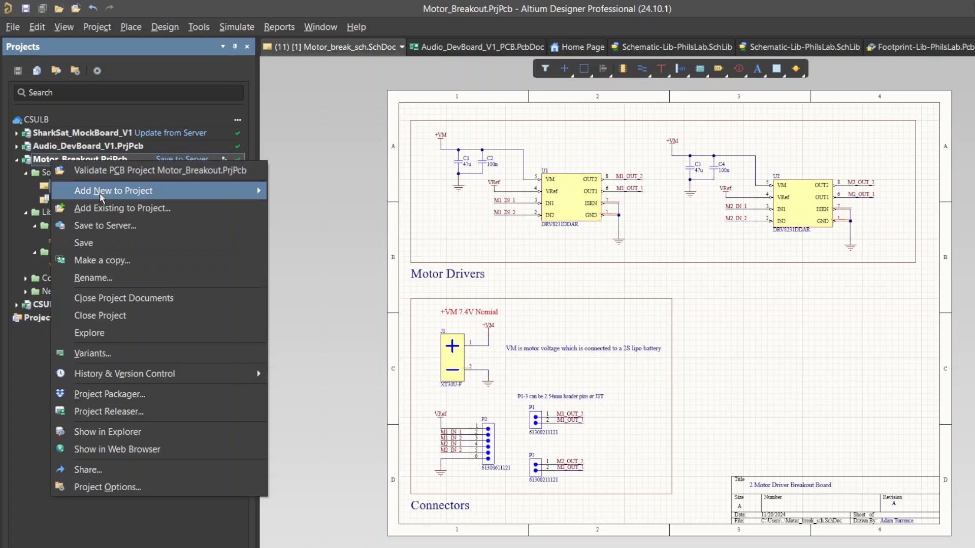
mouse_move(99, 192)
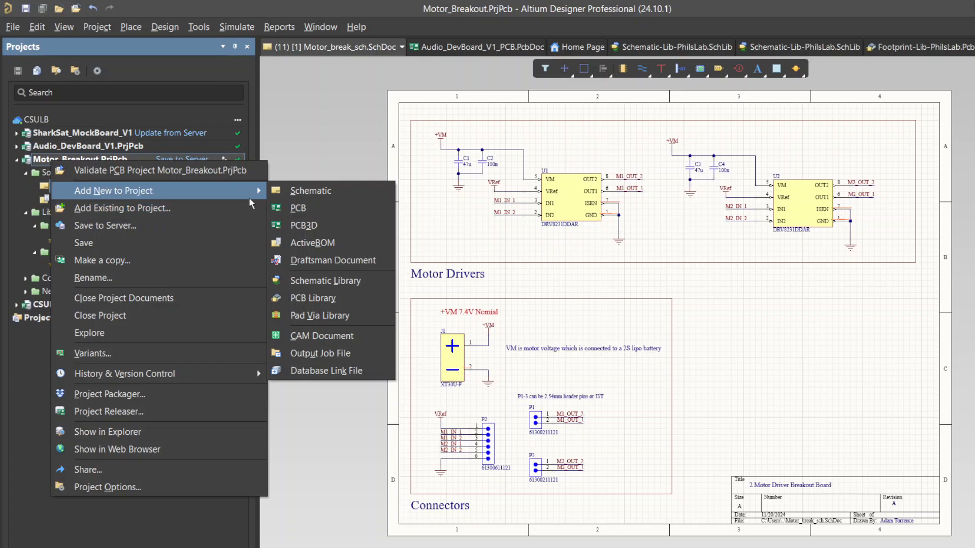
click(331, 209)
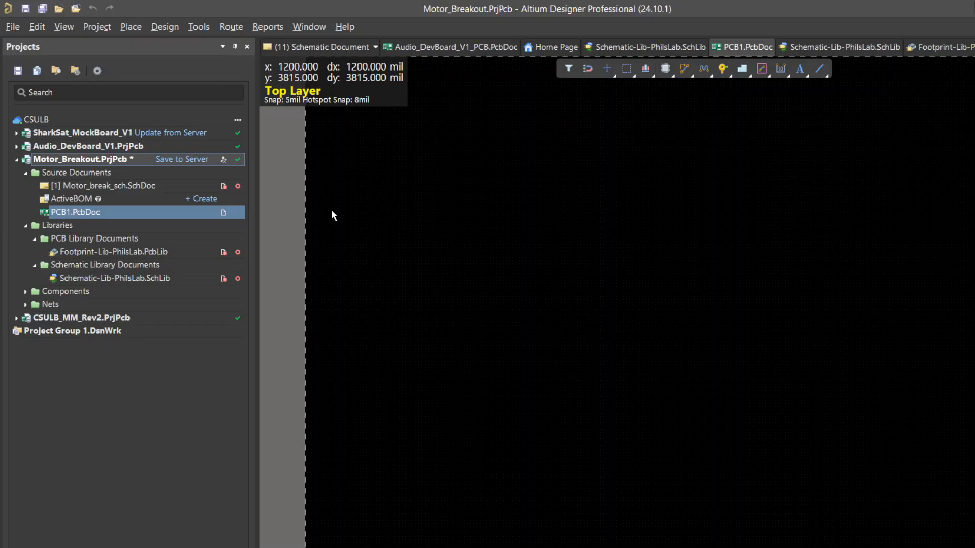
ctrl+scroll(705, 179, down, 4)
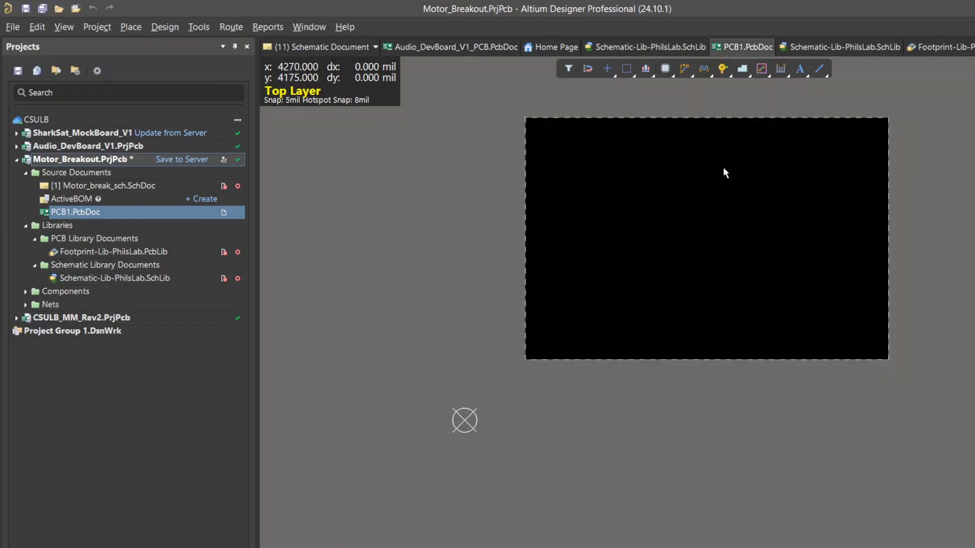
right_drag(797, 196, 774, 266)
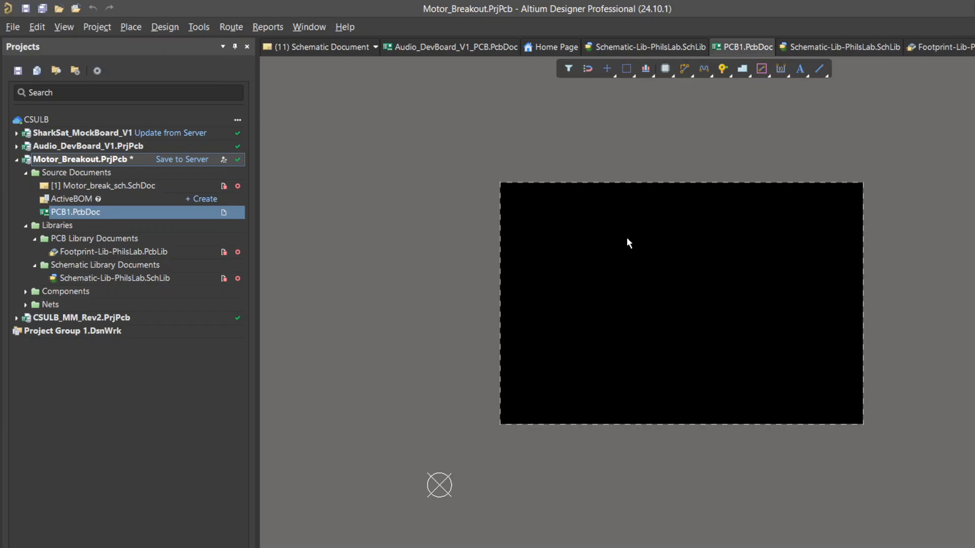
- Save the new PCB document as Motor_break_pcb in the Motor_Breakout folder
key(ctrl+s)
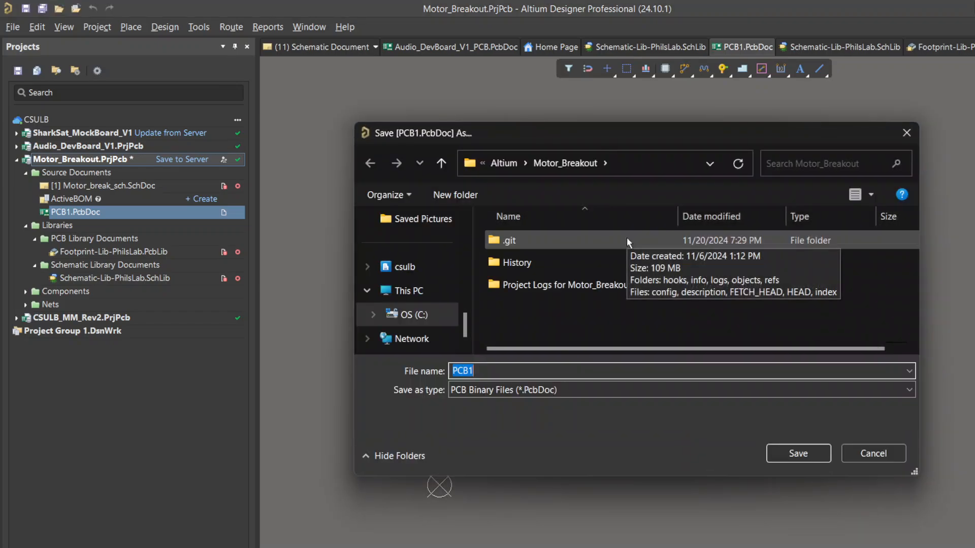
text(M)
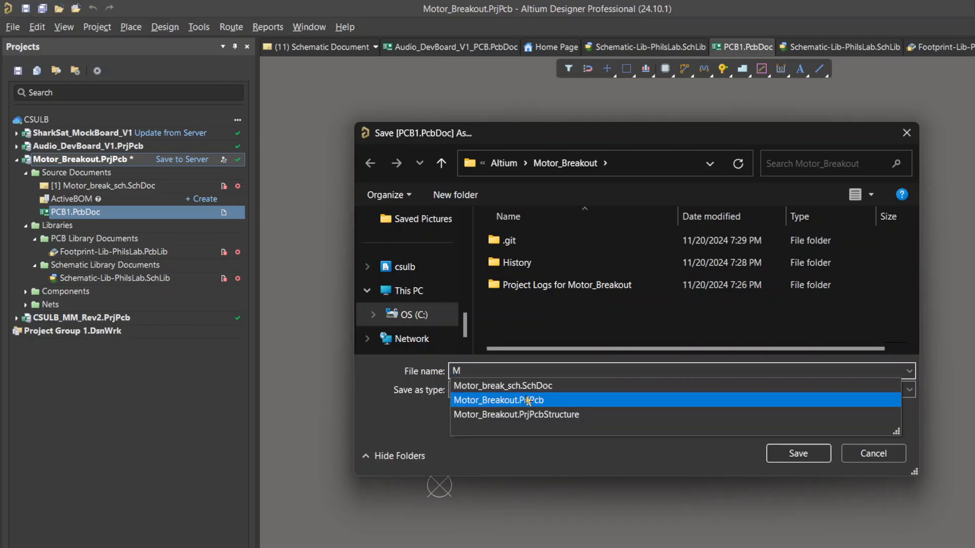
text(oto)
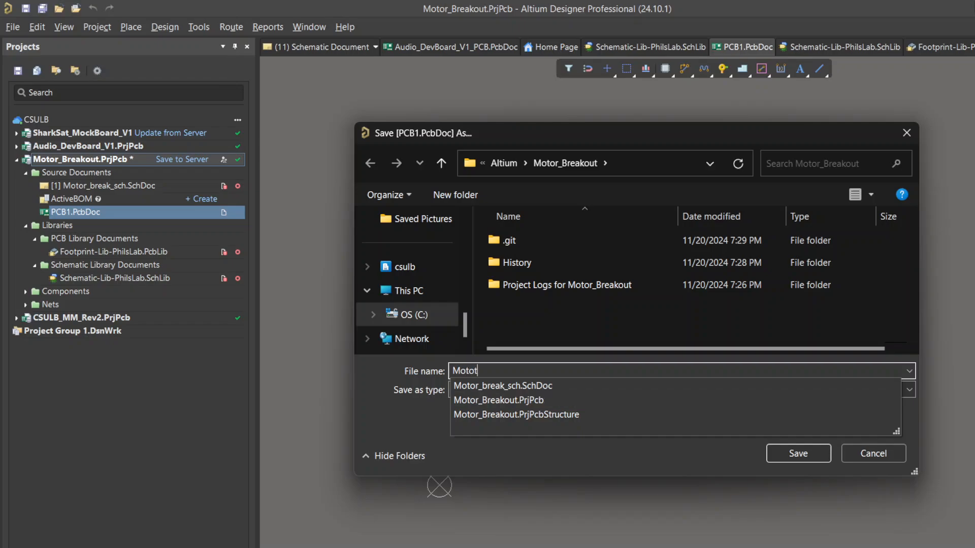
text(r_break_pcb)
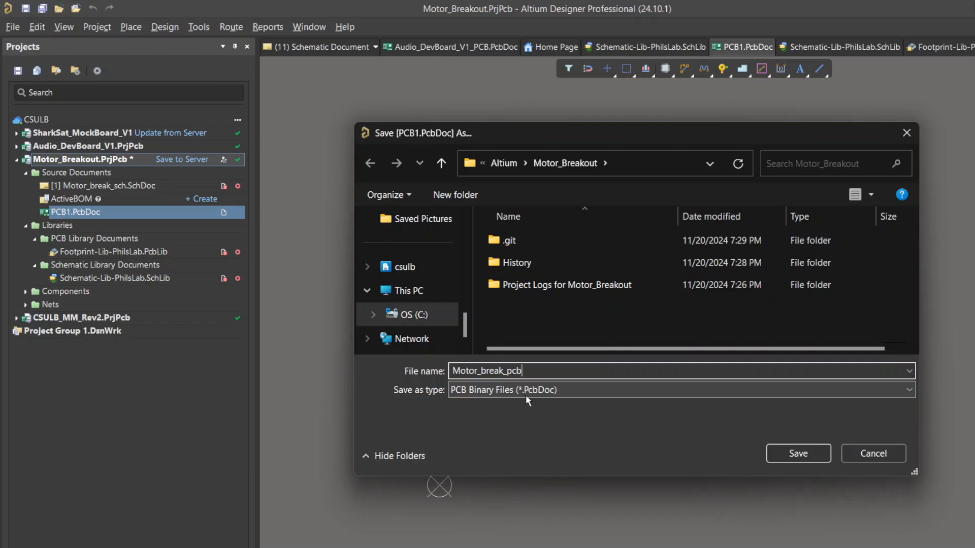
key(Return)
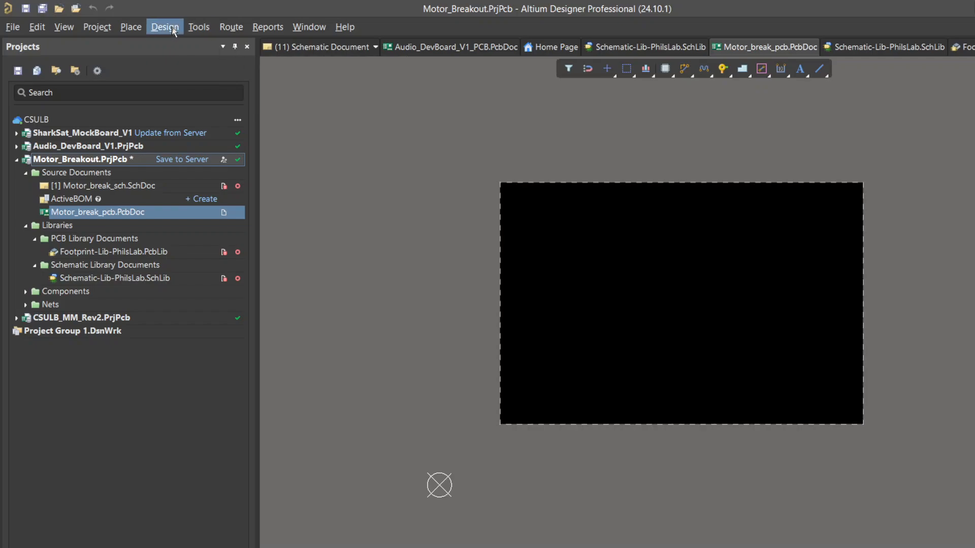
- Start importing changes from Motor_Breakout.PrjPcb into the PCB and review the proposed component, net, component class and rule additions
click(192, 28)
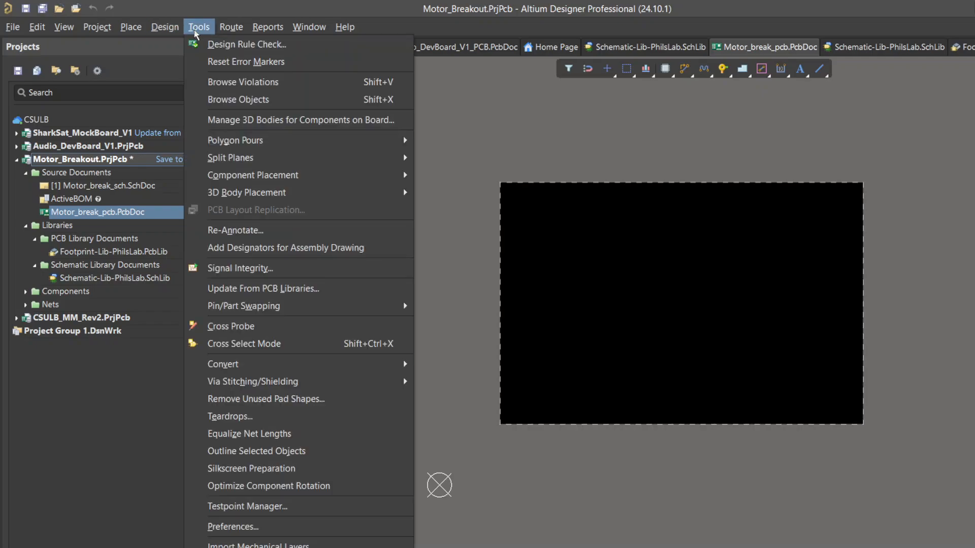
mouse_move(169, 31)
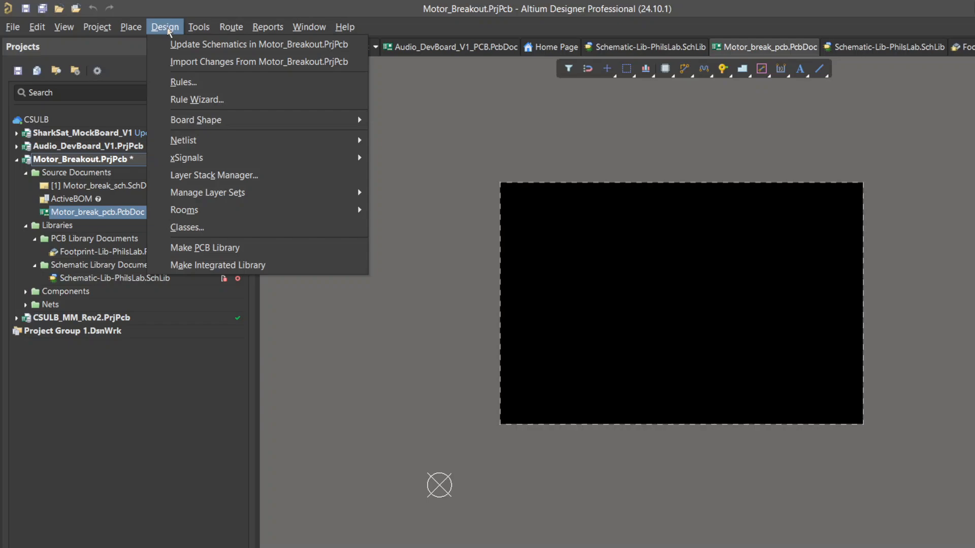
click(189, 62)
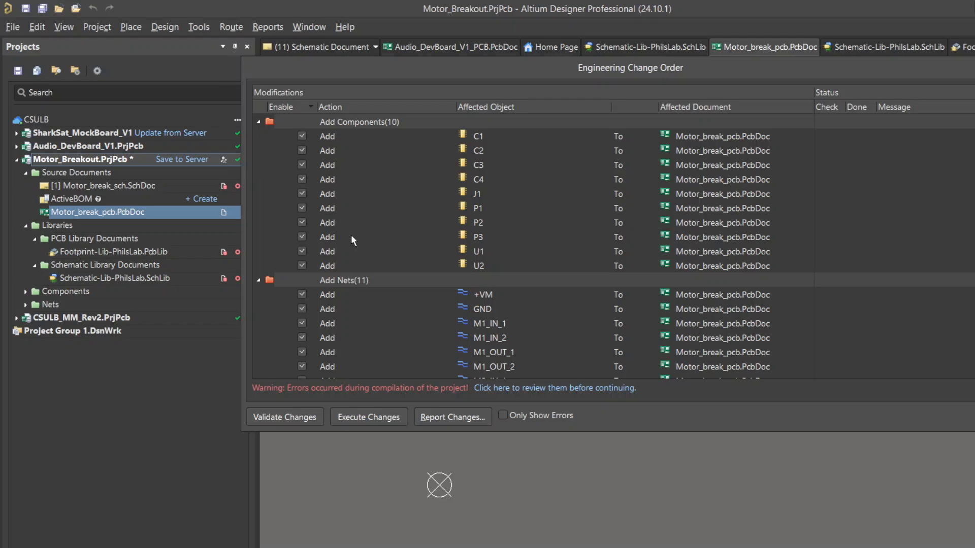
scroll(823, 248, down, 4)
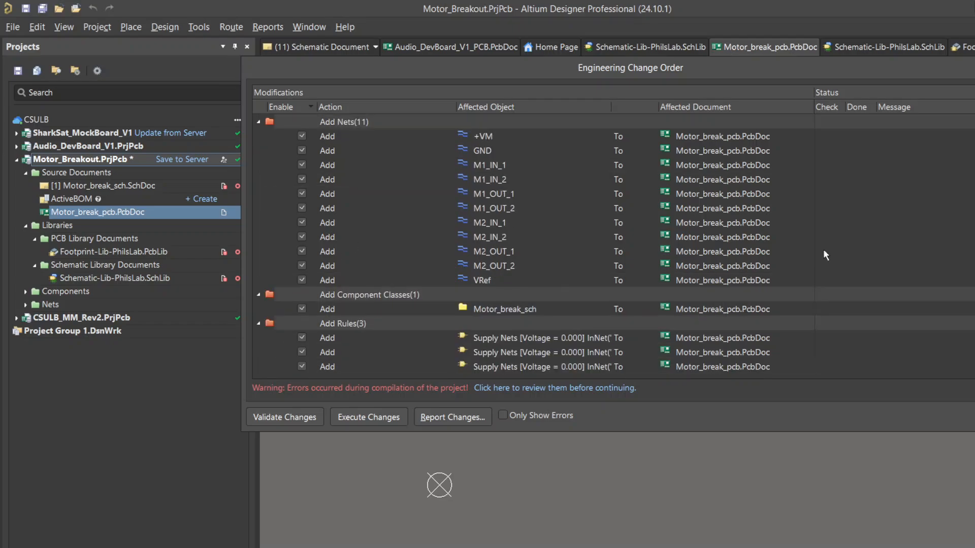
scroll(823, 249, up, 3)
scroll(823, 249, down, 3)
scroll(615, 198, up, 3)
scroll(614, 200, down, 3)
- Execute the engineering change order, close it and inspect the imported footprints beside the board outline
click(354, 421)
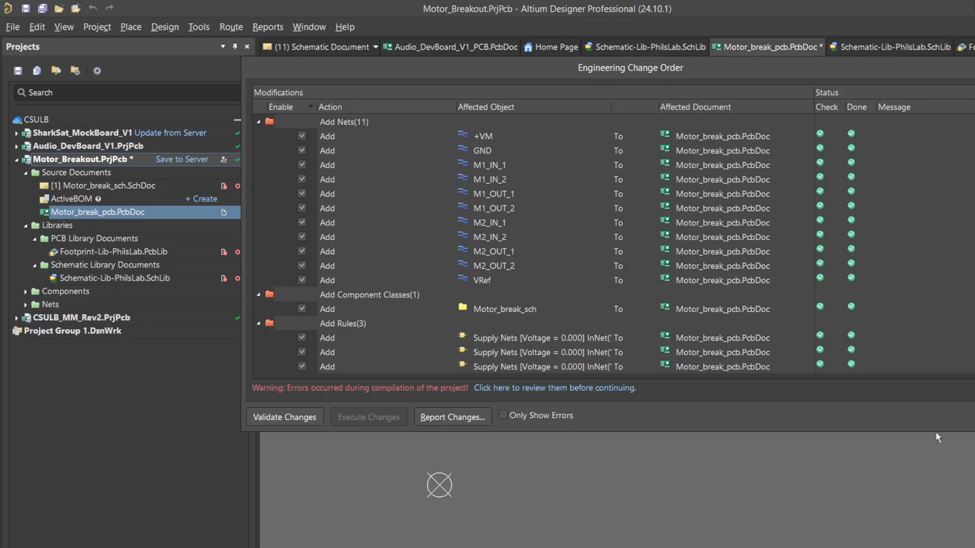
click(974, 417)
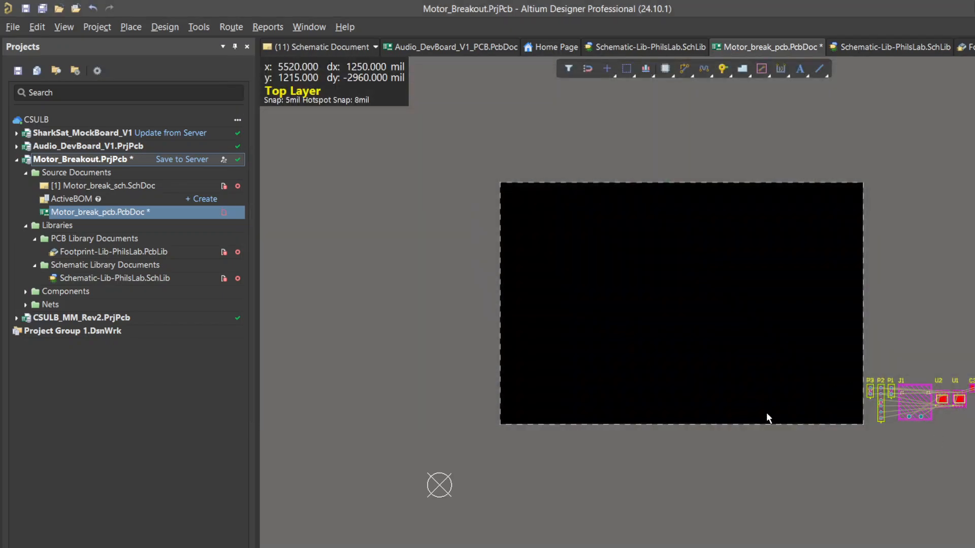
ctrl+scroll(766, 412, up, 2)
drag(915, 385, 622, 358)
right_drag(623, 362, 175, 272)
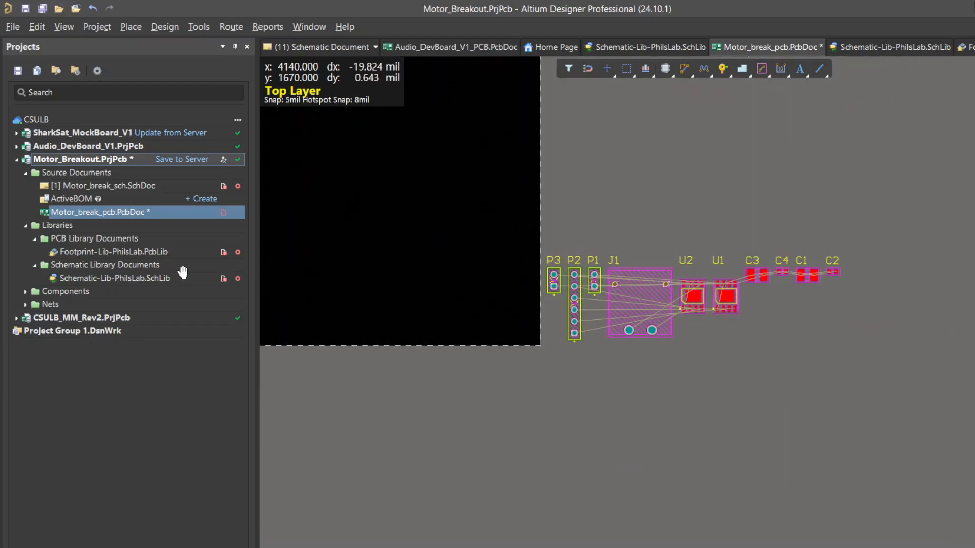
click(670, 416)
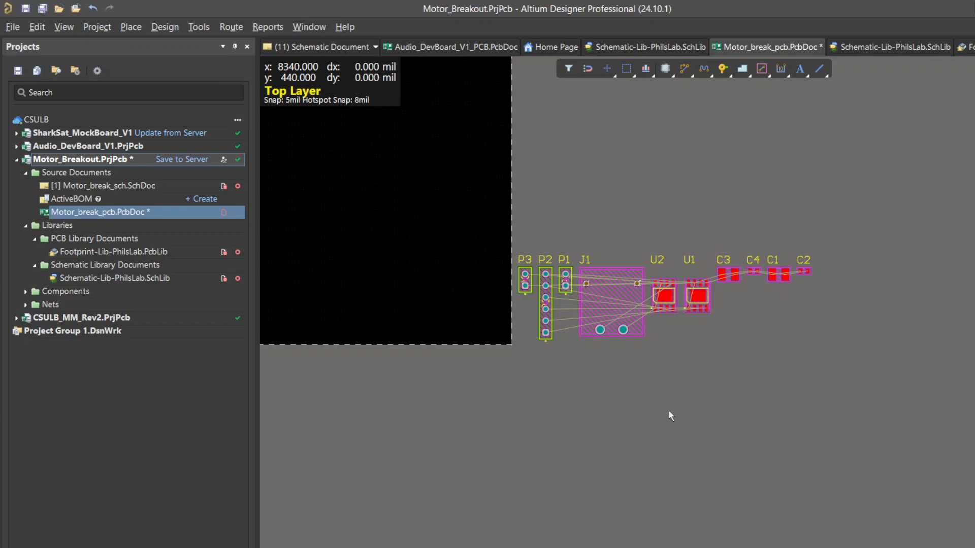
- Inspect the board and the imported footprints in 3D, and return to the 2D layout view
key(3)
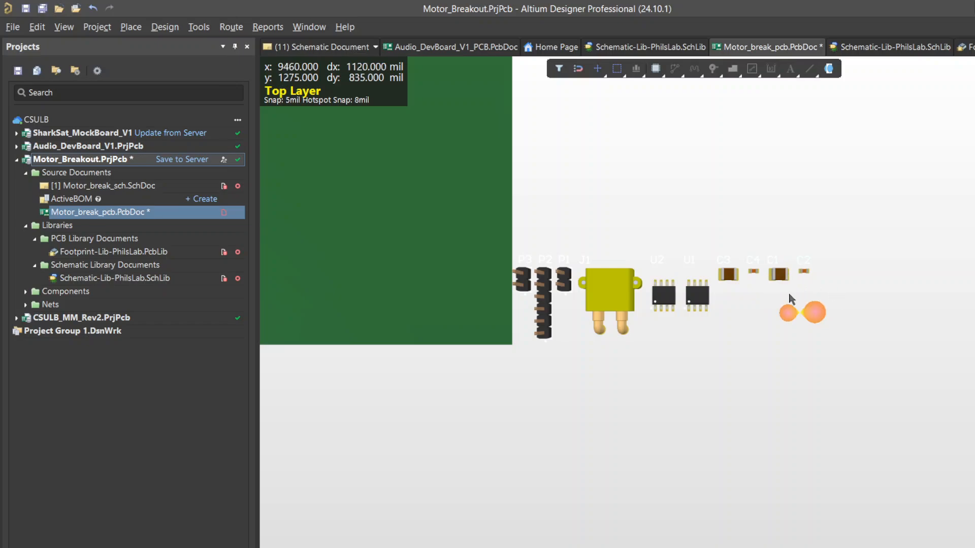
ctrl+scroll(636, 320, down, 3)
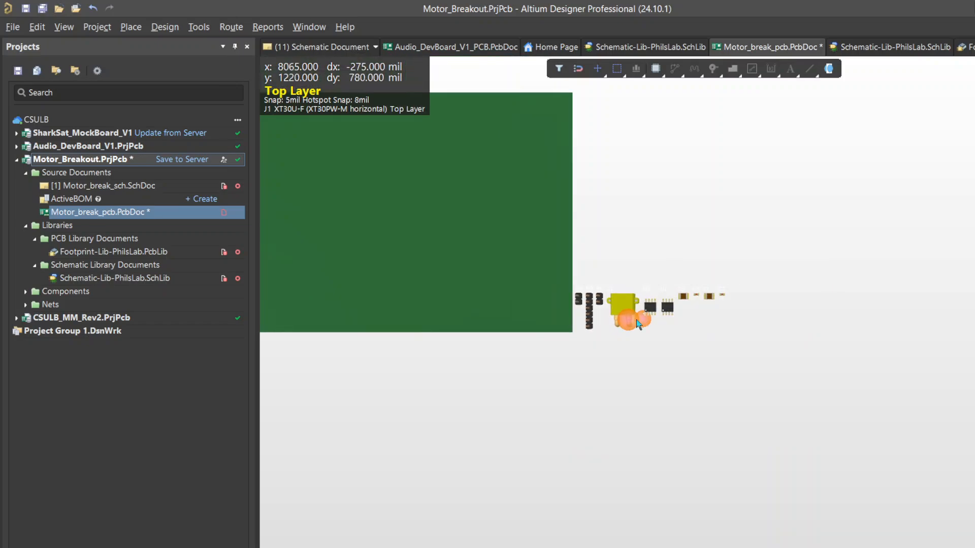
right_drag(598, 224, 822, 229)
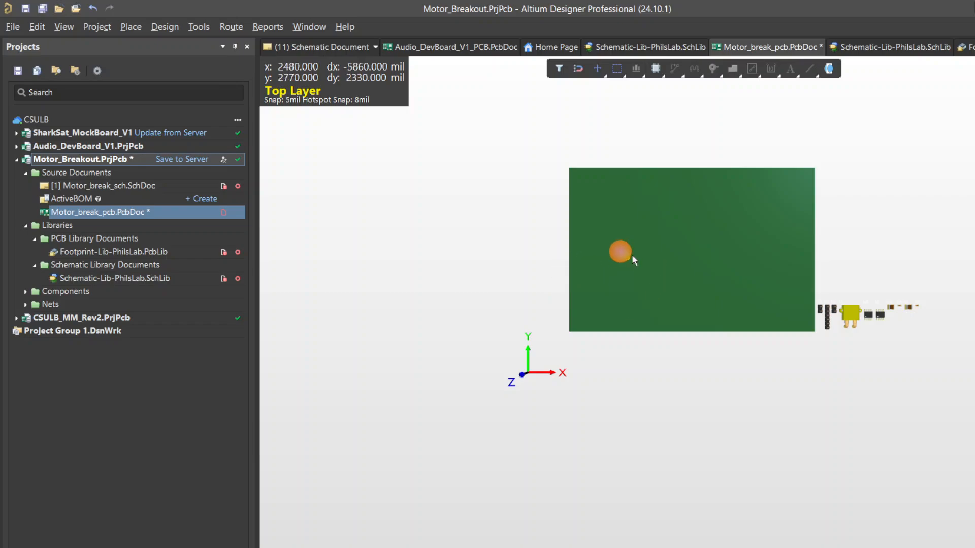
ctrl+scroll(632, 254, up, 3)
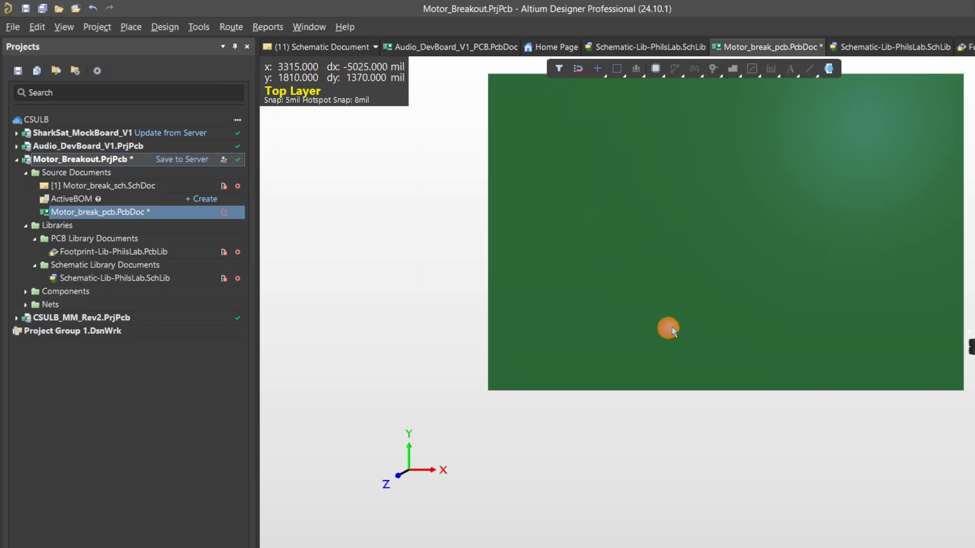
key(2)
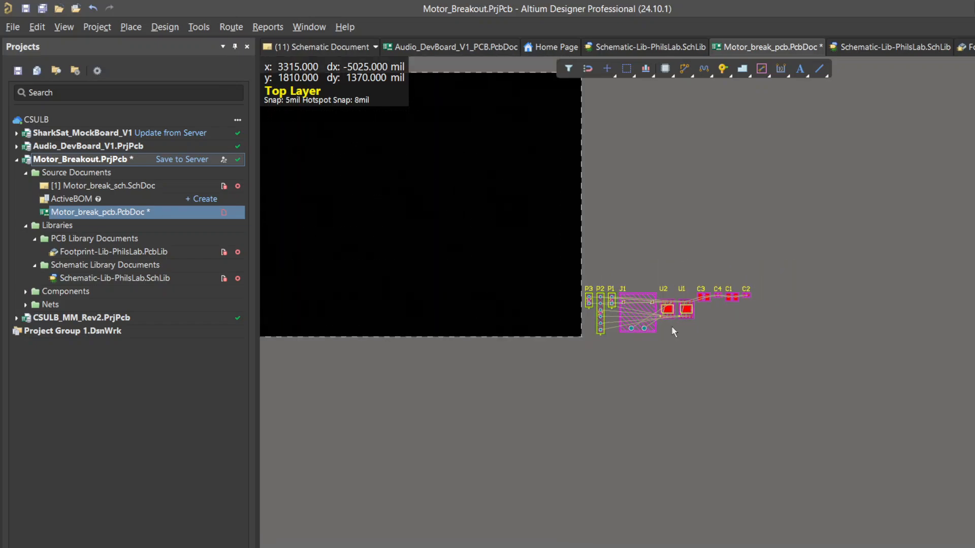
mouse_move(517, 179)
right_down()
mouse_move(783, 192)
mouse_move(859, 261)
mouse_move(788, 233)
right_up()
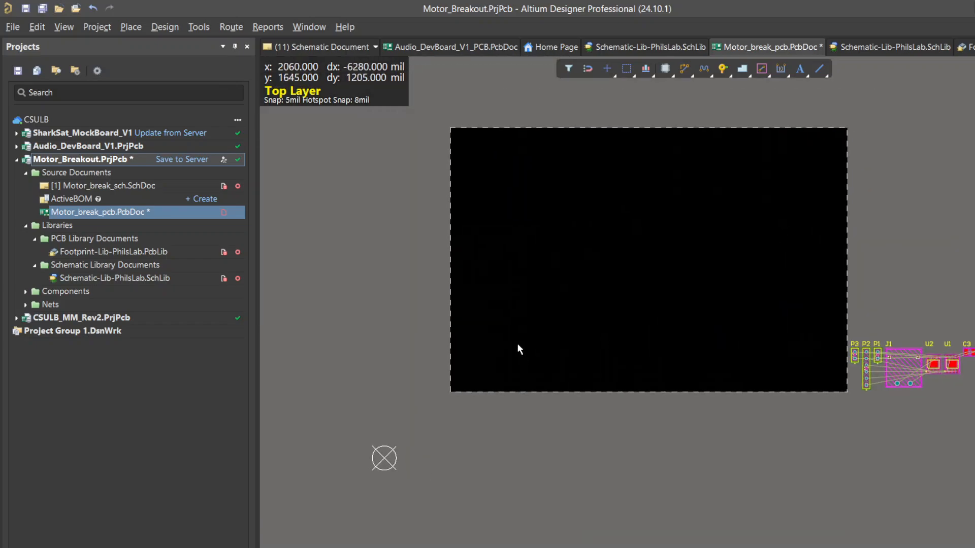
ctrl+scroll(519, 349, up, 2)
click(127, 28)
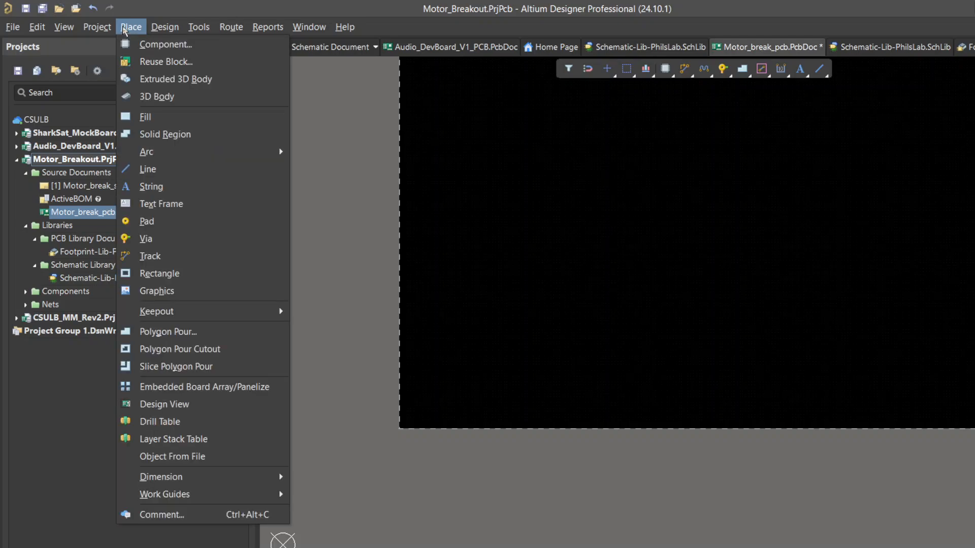
click(441, 168)
ctrl+scroll(485, 216, down, 2)
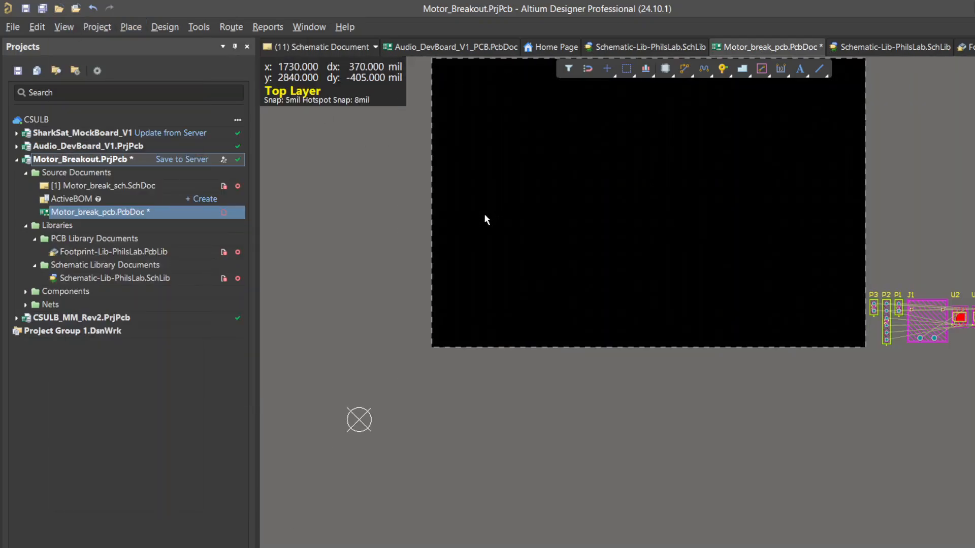
scroll(601, 264, up, 1)
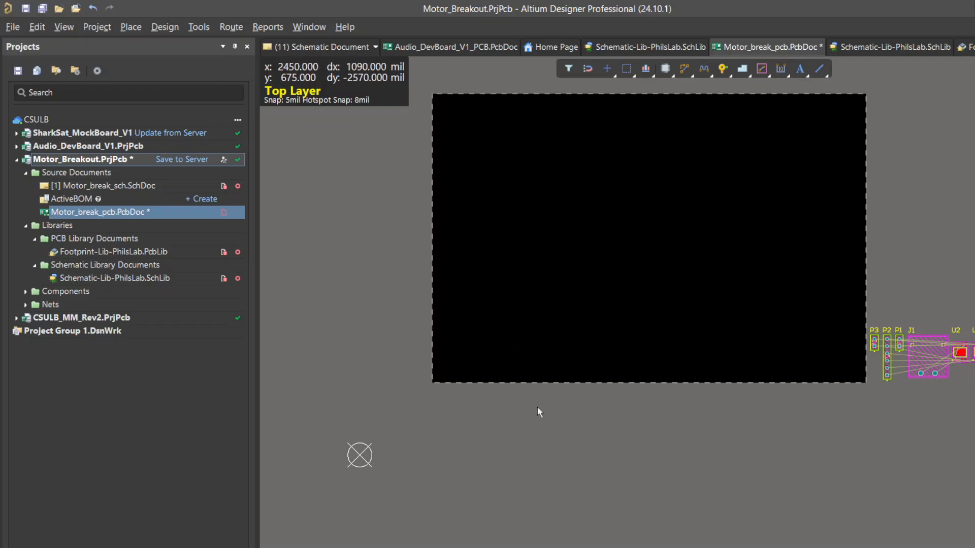
- Enter board planning mode, try redefining the board shape from its lower-left corner, and switch the units to millimetres
key(1)
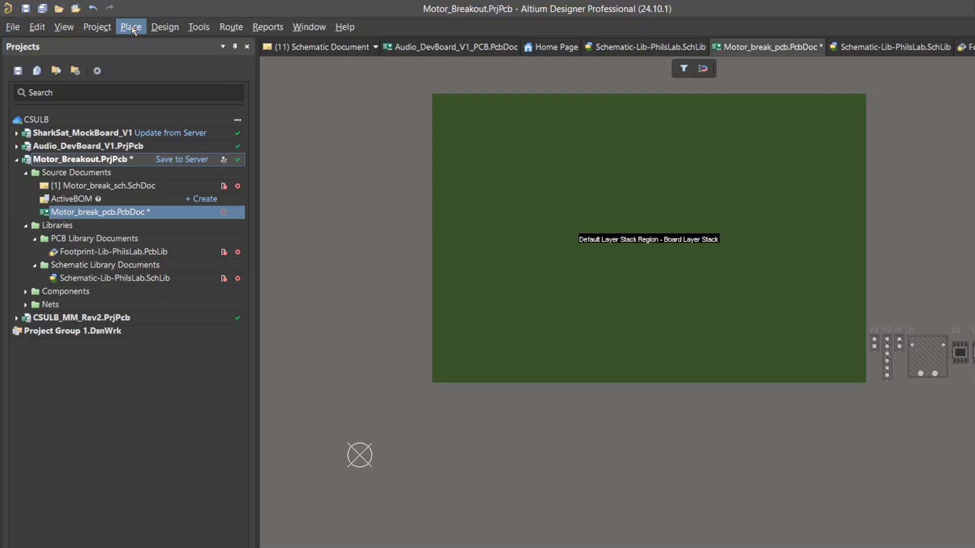
click(194, 28)
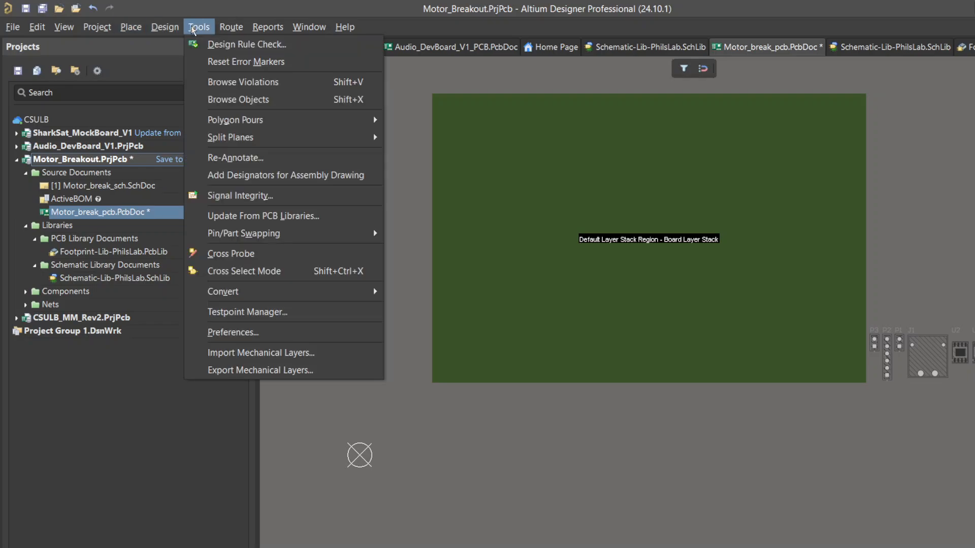
mouse_move(172, 30)
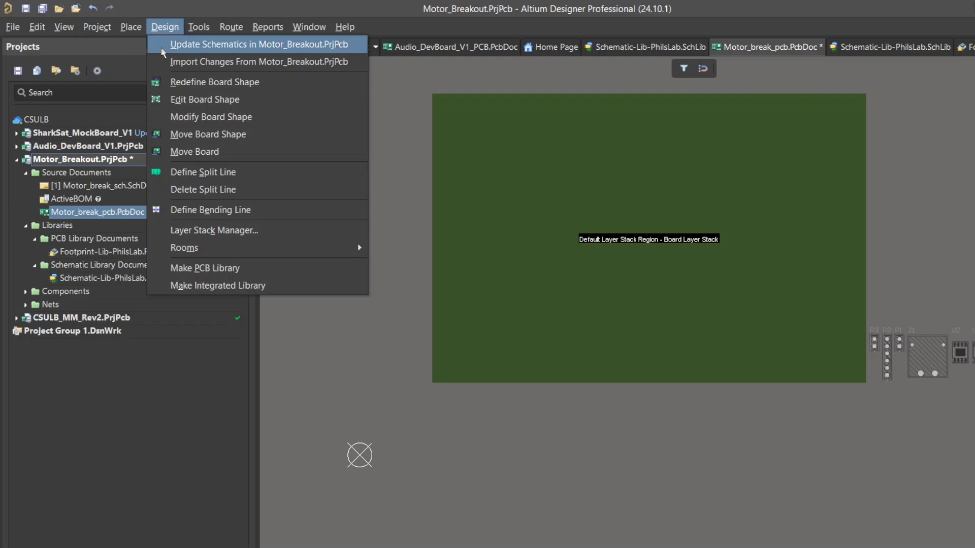
click(213, 82)
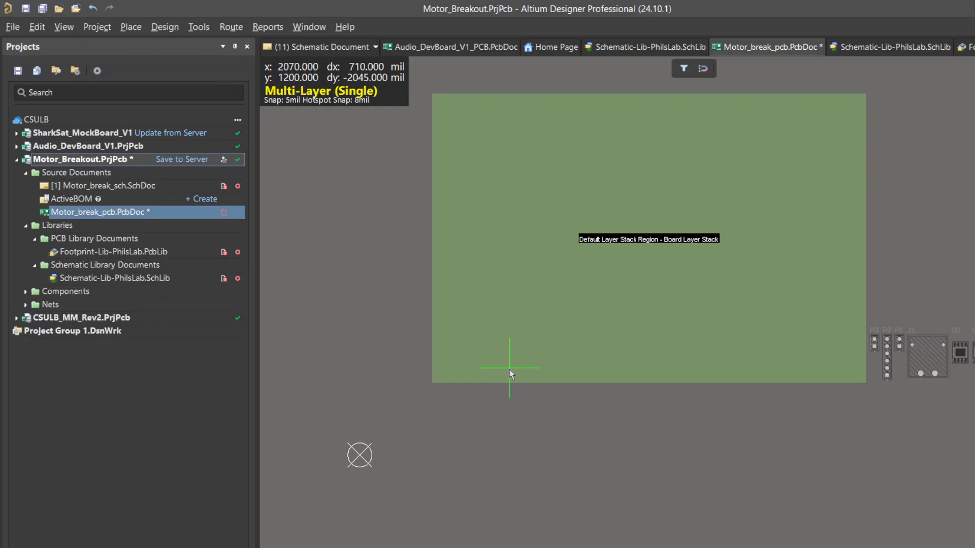
click(433, 384)
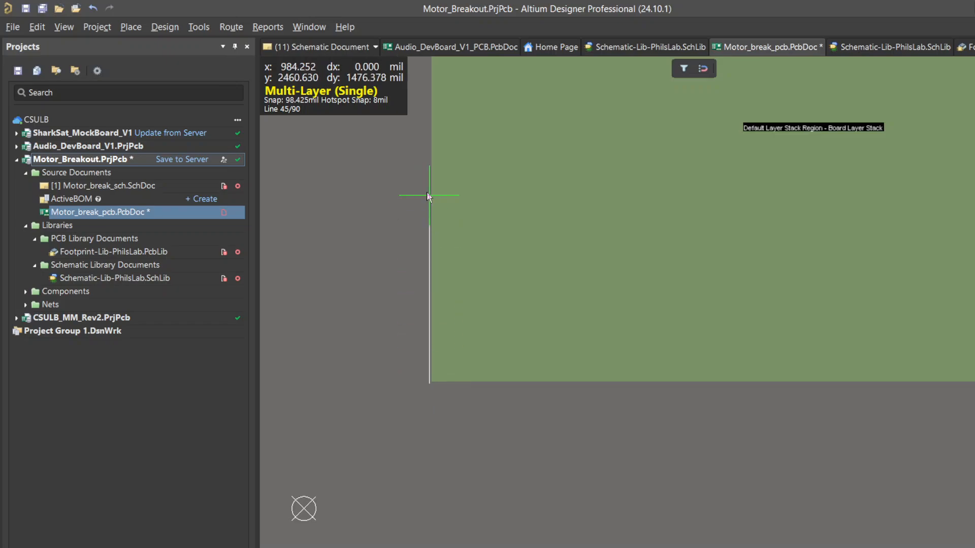
key(q)
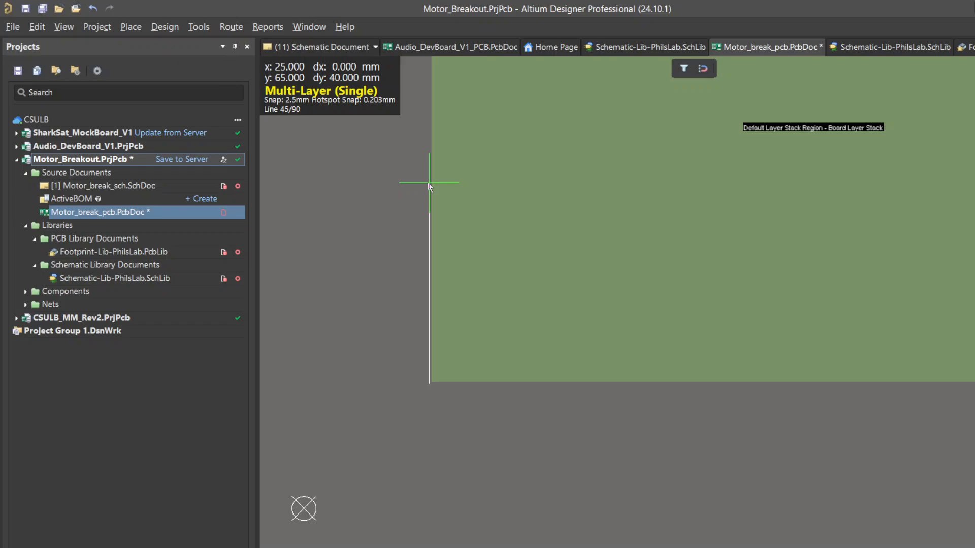
right_click(428, 183)
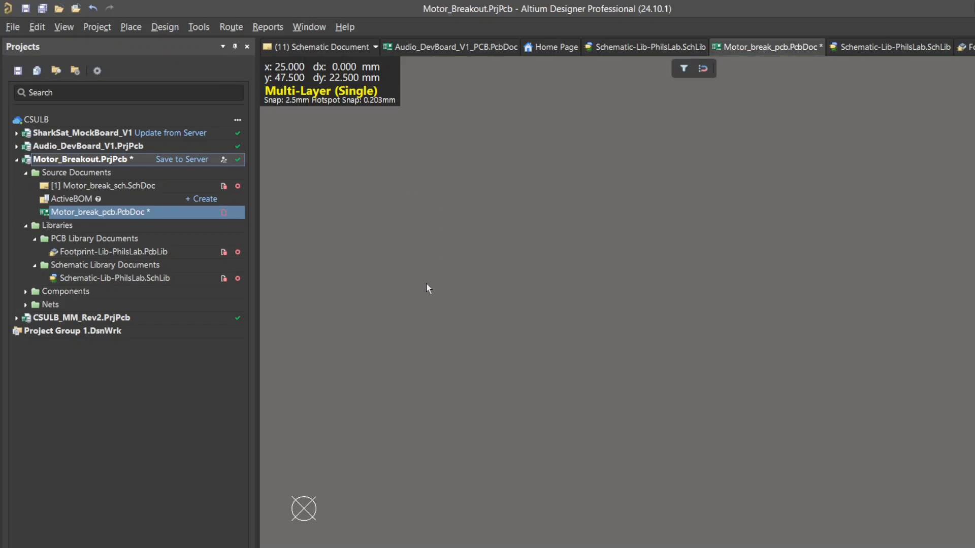
- Redraw the board shape as a 30 mm by 30 mm square with its lower-left corner at x 32.5, y 40 mm
click(158, 29)
click(208, 99)
click(468, 303)
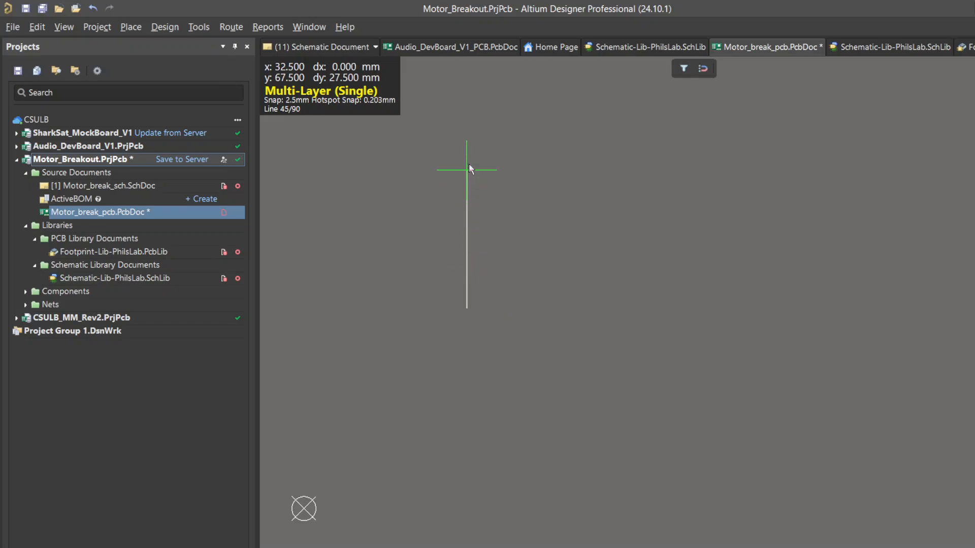
click(467, 158)
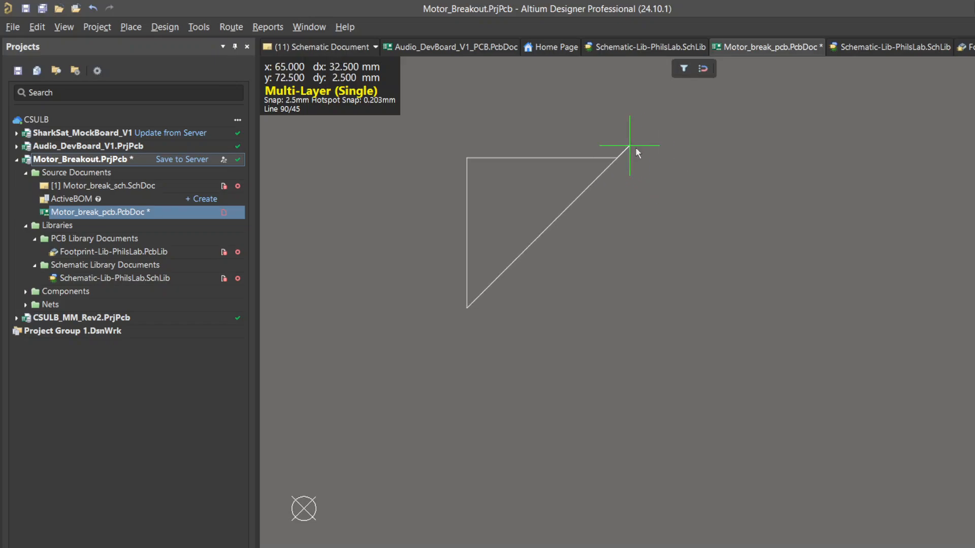
click(617, 158)
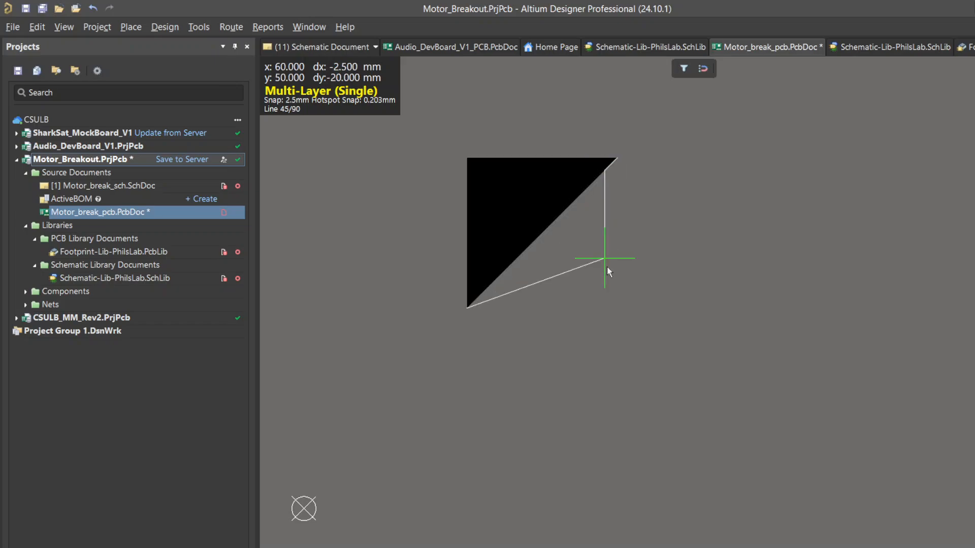
click(617, 307)
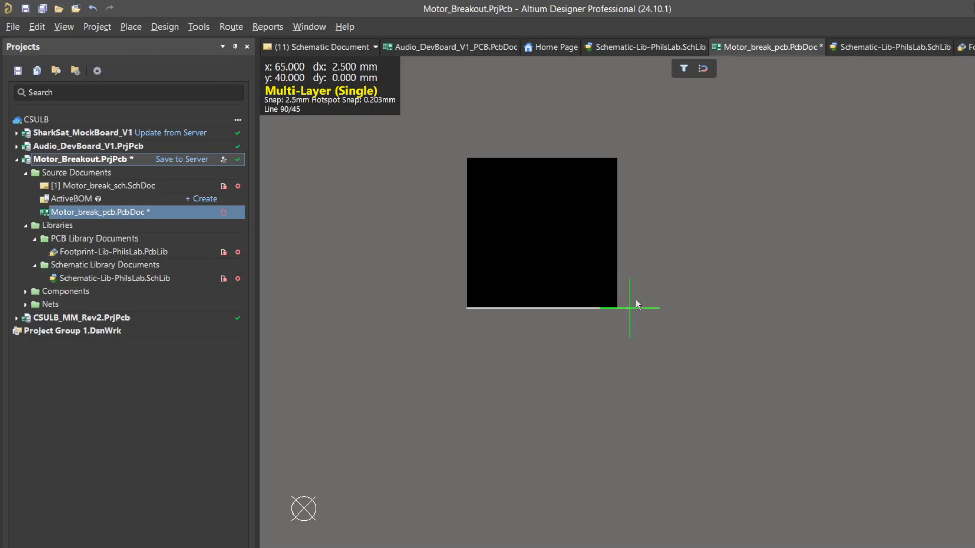
key(space)
right_click(654, 309)
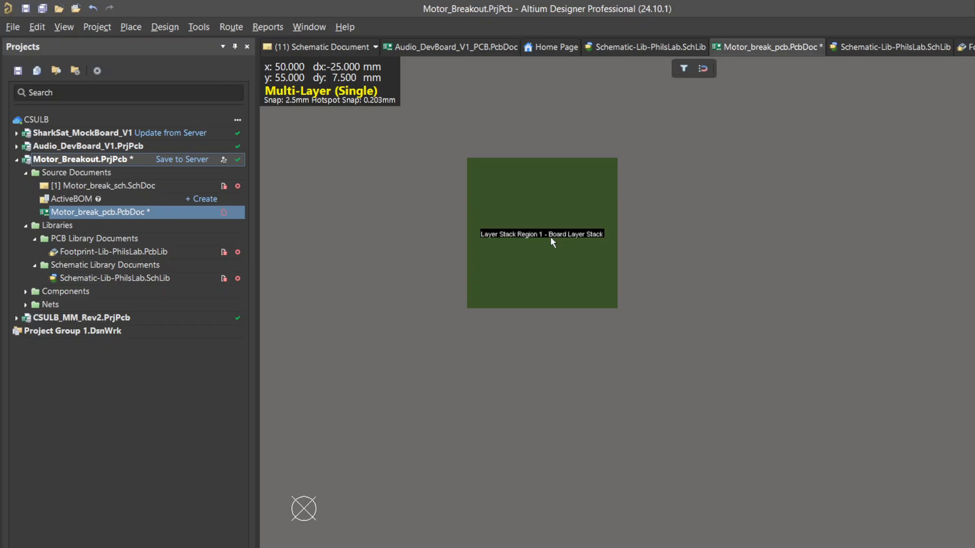
- Return to the 2D layout and move all the imported footprints together to just below the new board outline
key(2)
ctrl+scroll(691, 248, down, 4)
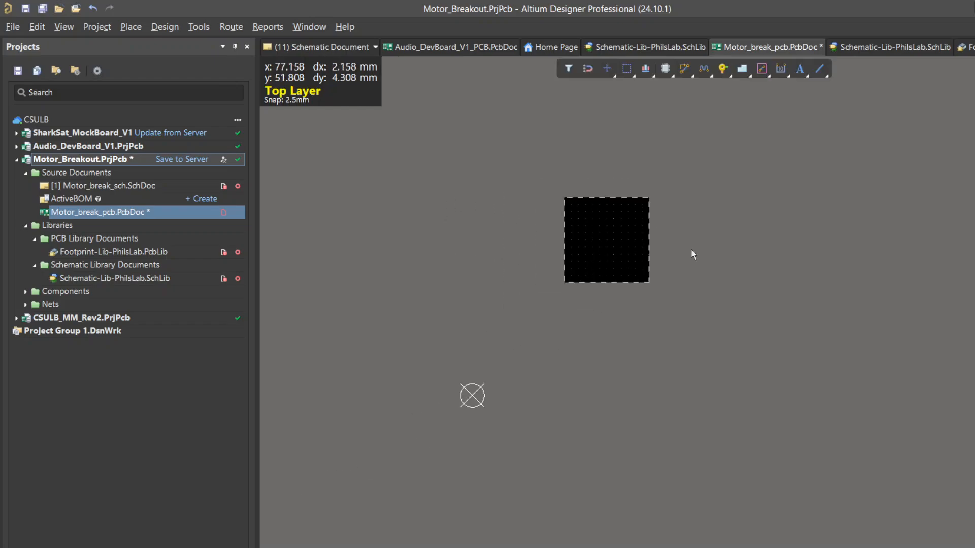
drag(974, 307, 834, 233)
drag(887, 280, 713, 251)
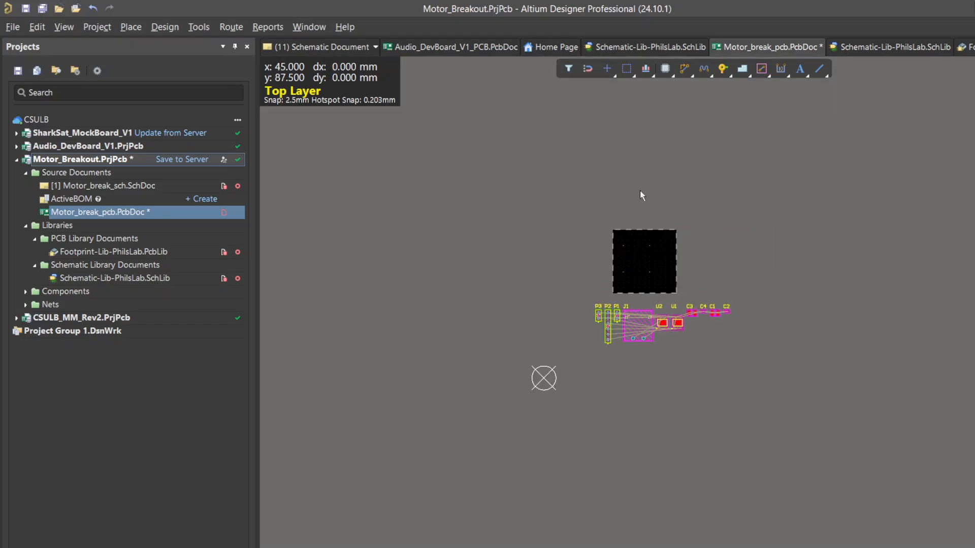
- Place connector J1 in the board's upper-right corner with its two large pads facing down into the board
ctrl+scroll(639, 190, up, 3)
ctrl+scroll(715, 268, up, 3)
scroll(715, 268, down, 5)
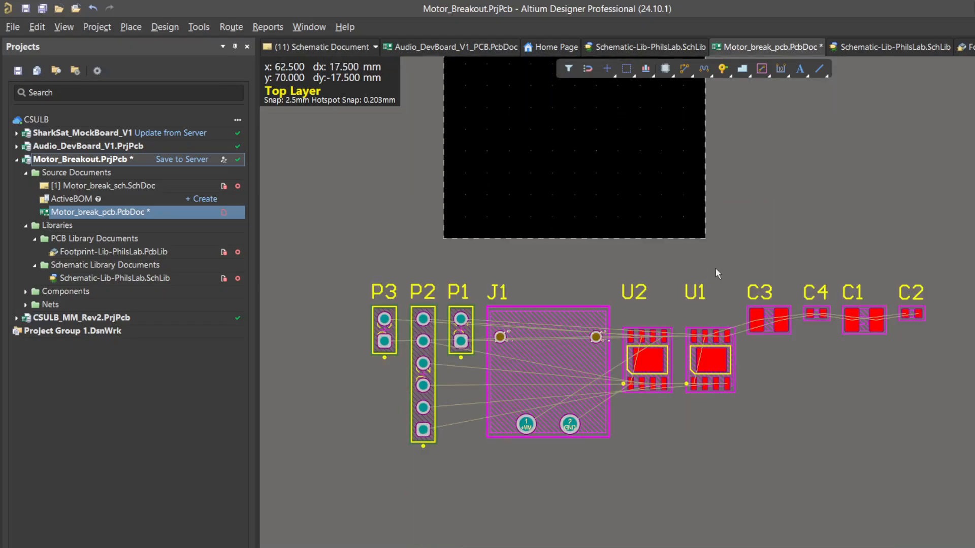
drag(541, 464, 626, 187)
key(space)
key(space)
key(space)
key(space)
- Place header P2 horizontally along the board's lower edge and headers P1 and P3 vertically along its left edge
drag(423, 437, 583, 312)
key(space)
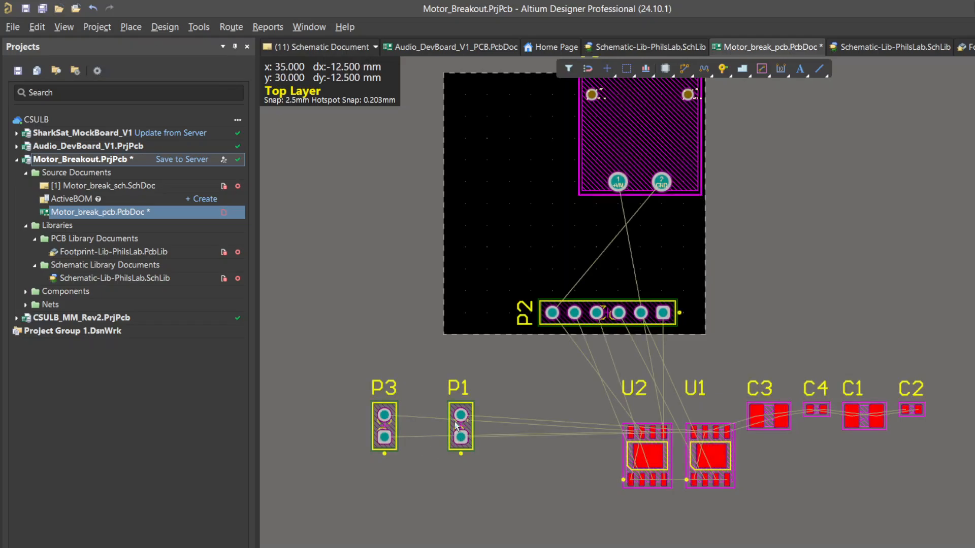
drag(455, 426, 469, 245)
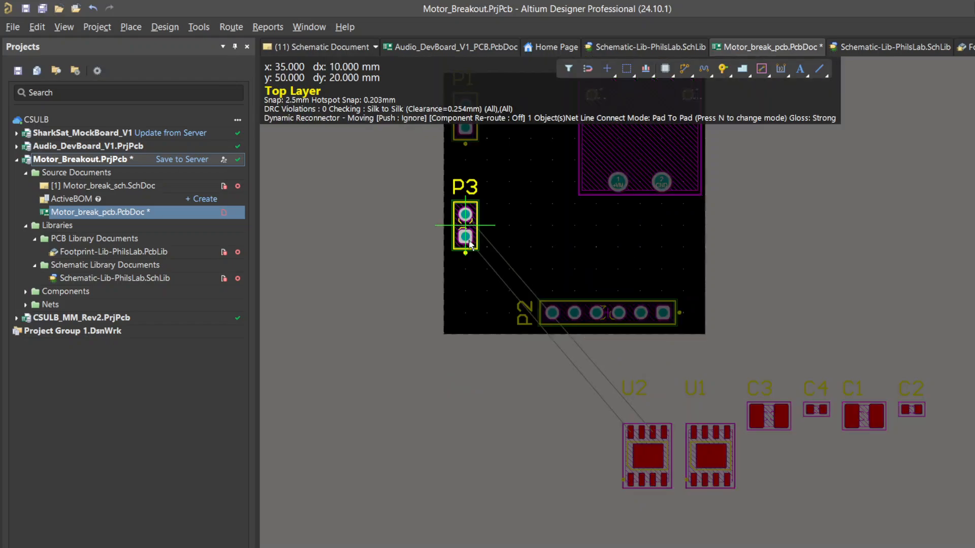
drag(469, 245, 470, 267)
- Place U2 beside P1, U1 rotated 90° beside P3, and C3 rotated 90° beneath J1
drag(646, 431, 514, 136)
drag(707, 449, 535, 246)
key(space)
drag(769, 415, 612, 253)
key(space)
- Place capacitor C4 beneath J1 near the right edge, C2 between U2 and U1, and C1 above U2 inside the board outline
ctrl+scroll(613, 253, down, 3)
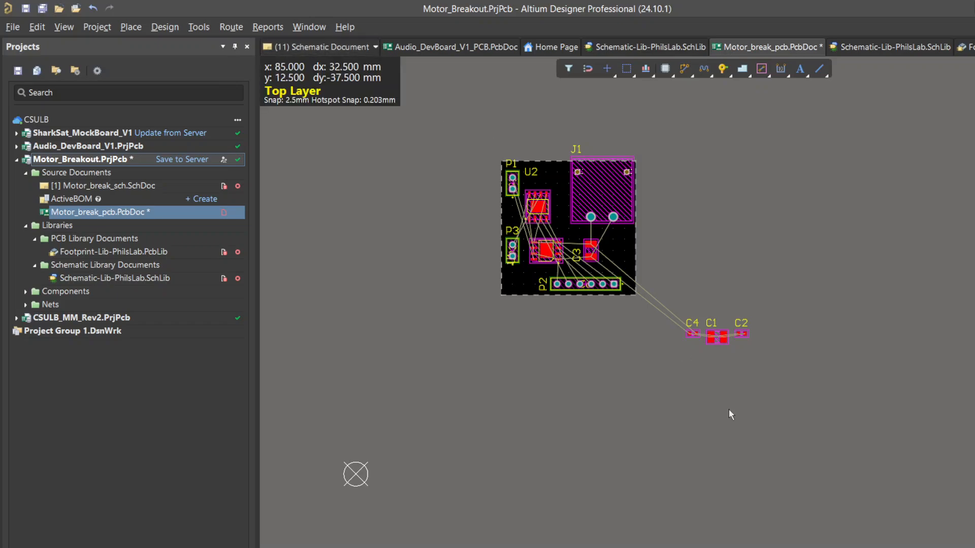
ctrl+scroll(605, 256, up, 2)
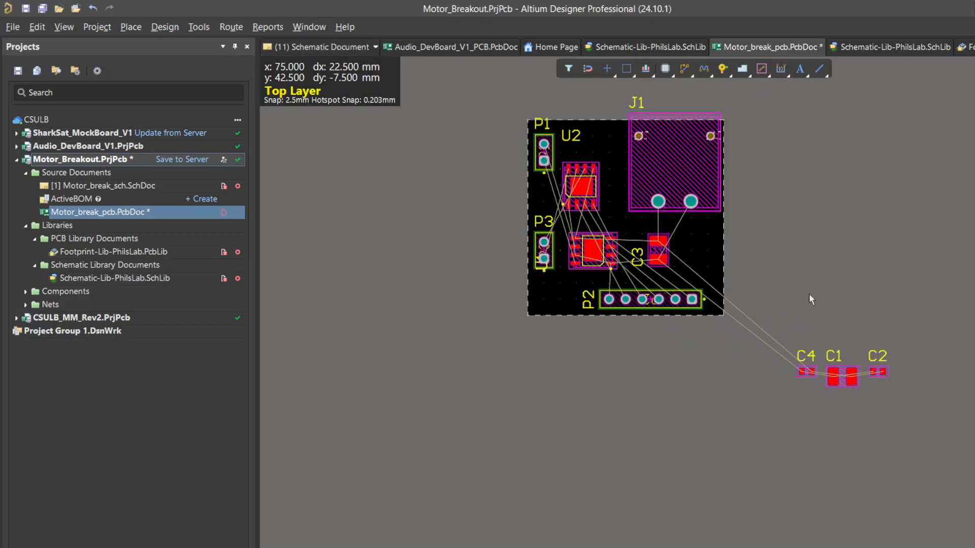
click(811, 370)
drag(812, 370, 711, 267)
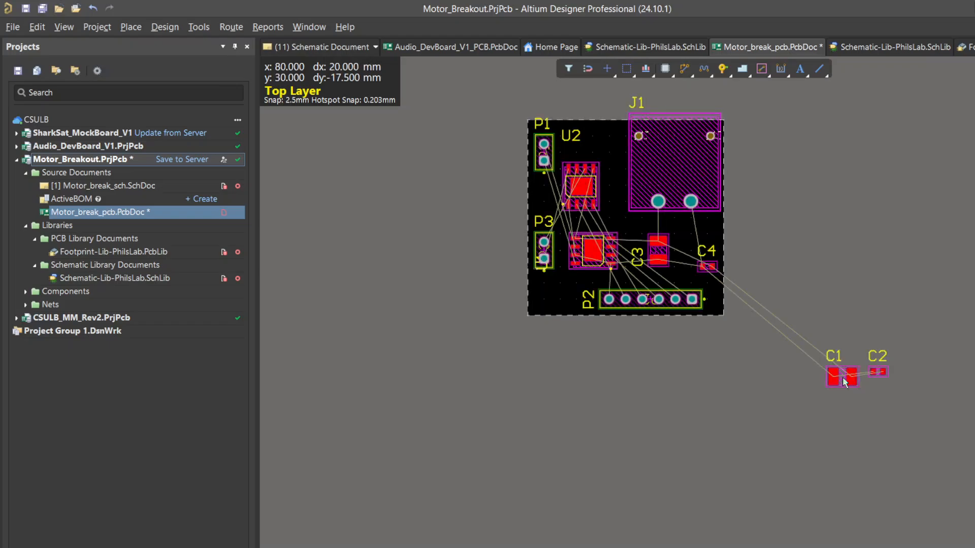
drag(842, 377, 590, 127)
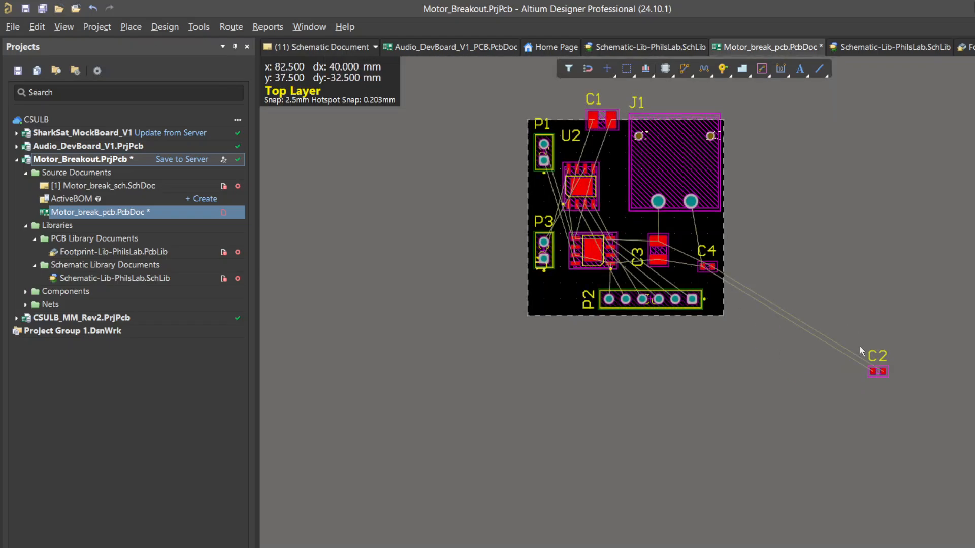
drag(887, 378, 614, 218)
shift+scroll(740, 201, down, 1)
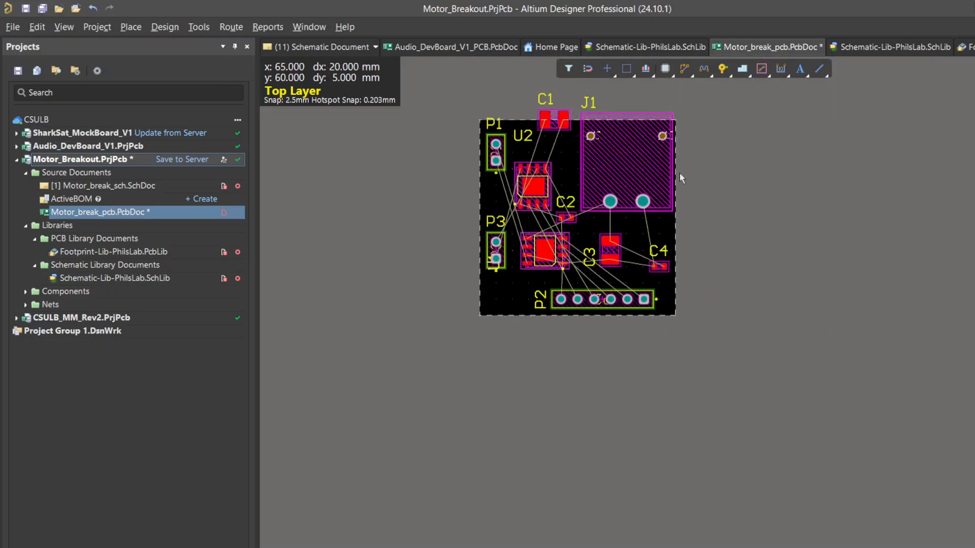
right_drag(701, 199, 776, 261)
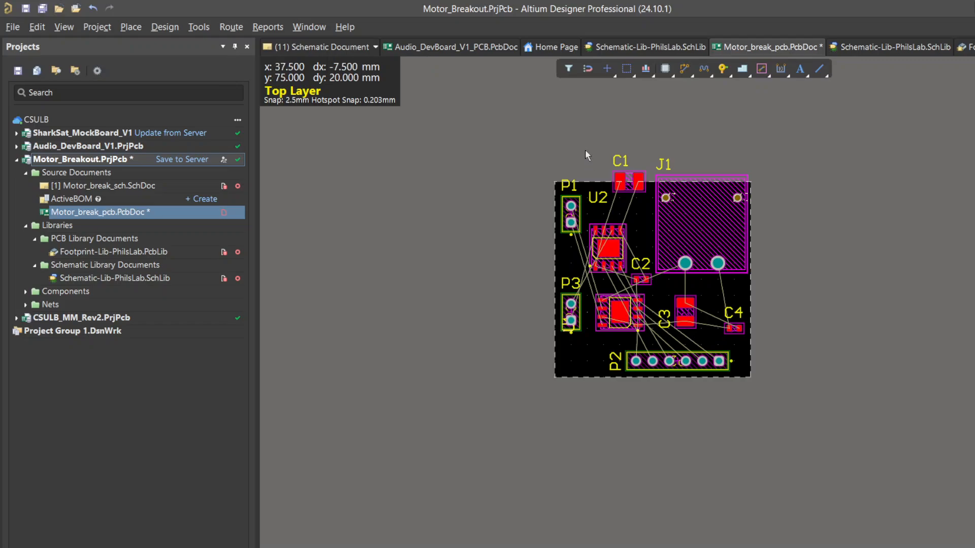
drag(619, 182, 620, 199)
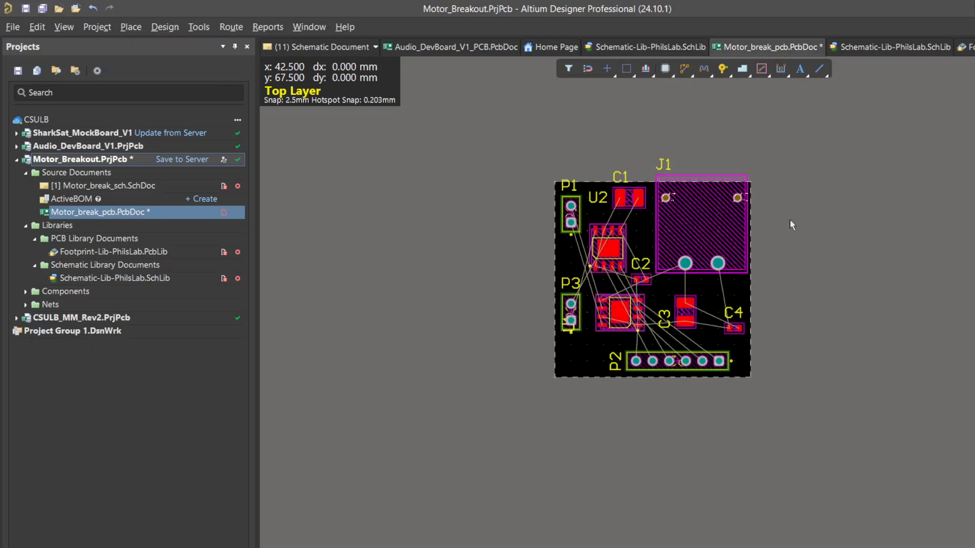